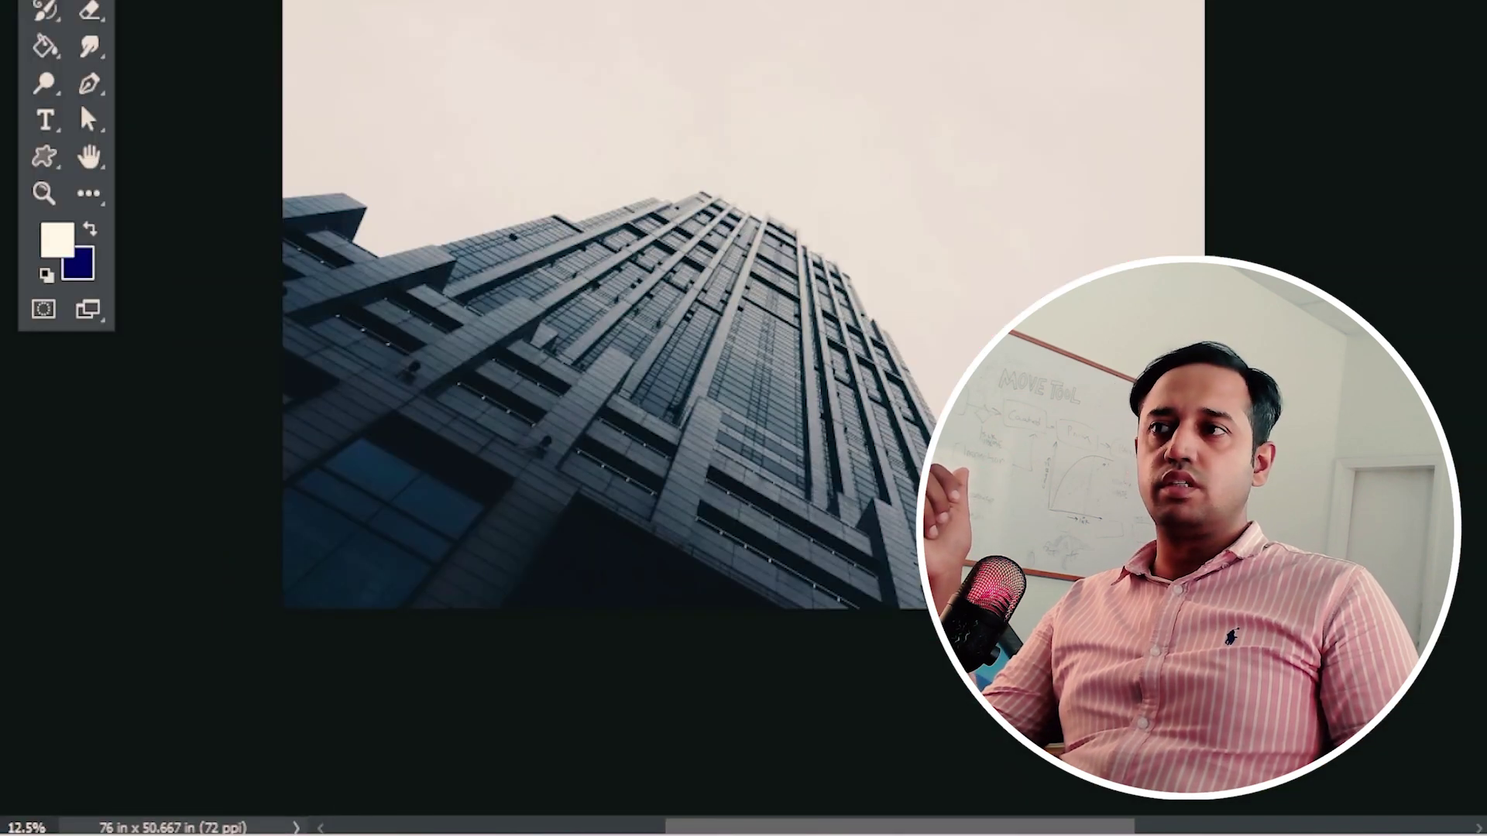
{"action": "left_click_drag", "start_coordinate": [782, 199], "coordinate": [713, 680]}
{"action": "left_click_drag", "start_coordinate": [392, 547], "coordinate": [1128, 60]}
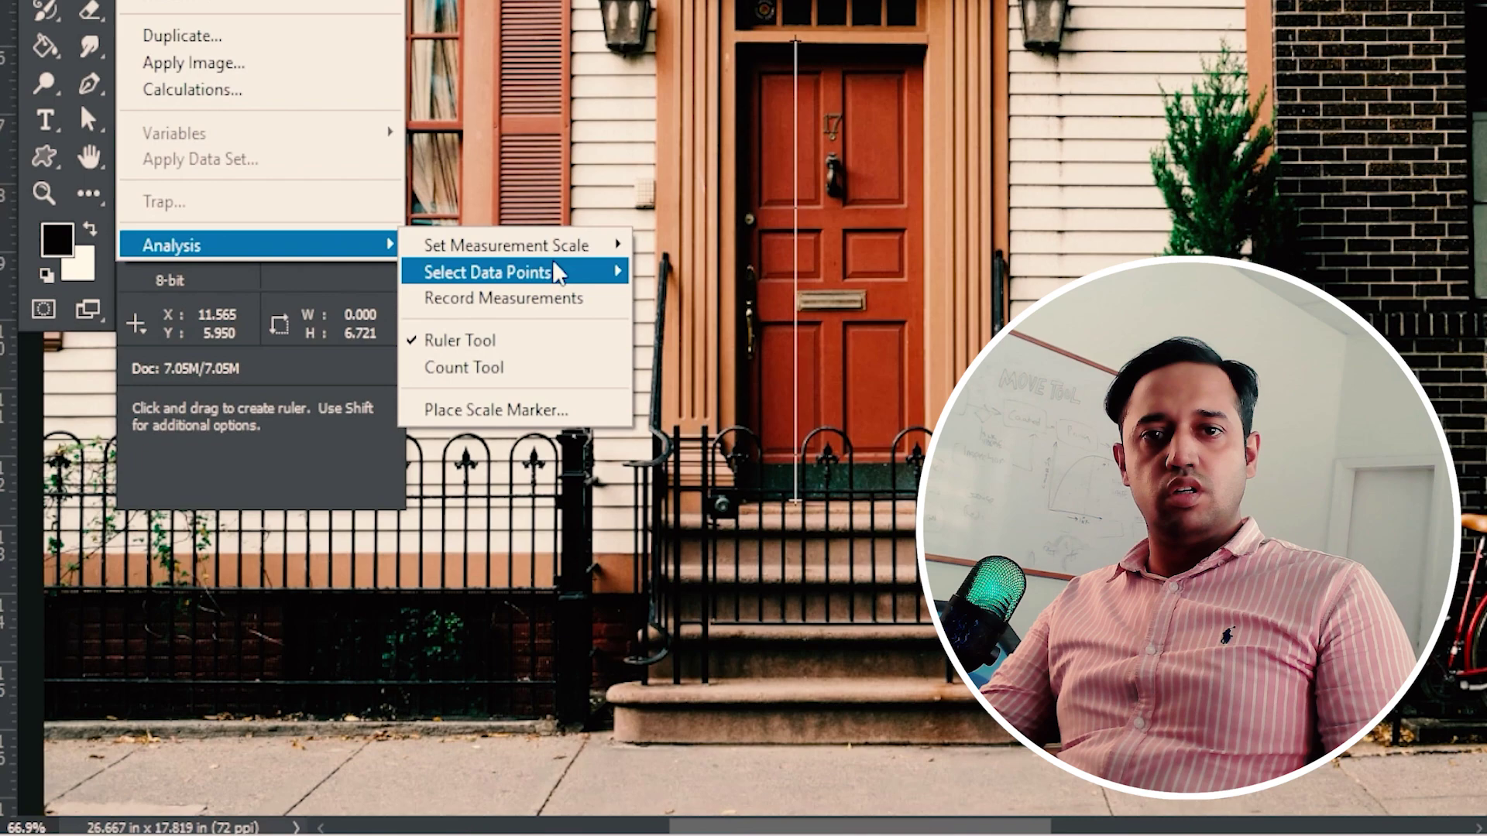
- Measure the red door's height with the Ruler tool and define a custom measurement scale from it, entering 7
{"action": "mouse_move", "coordinate": [542, 245]}
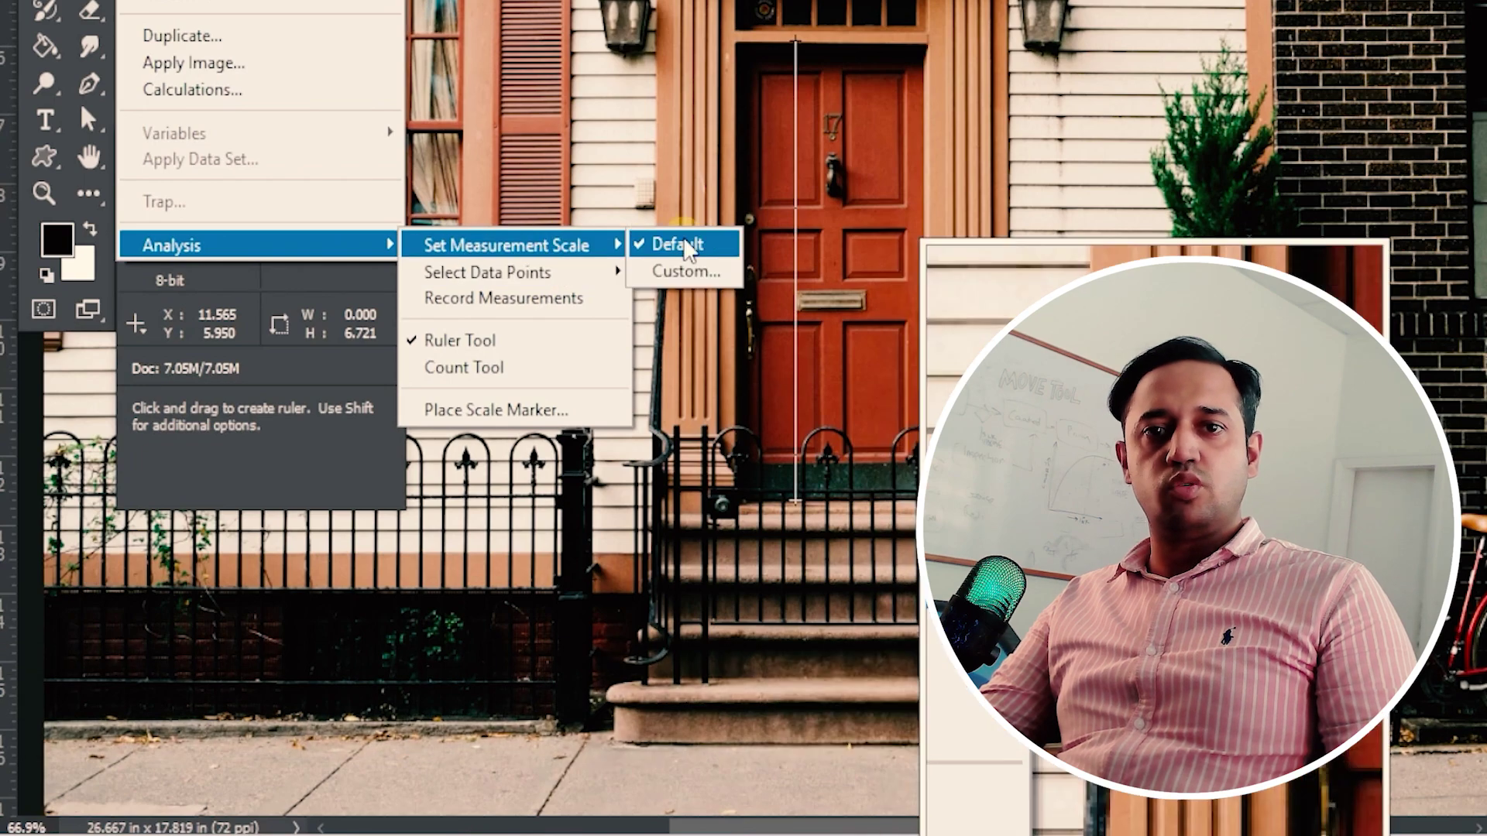
{"action": "left_click", "coordinate": [681, 272]}
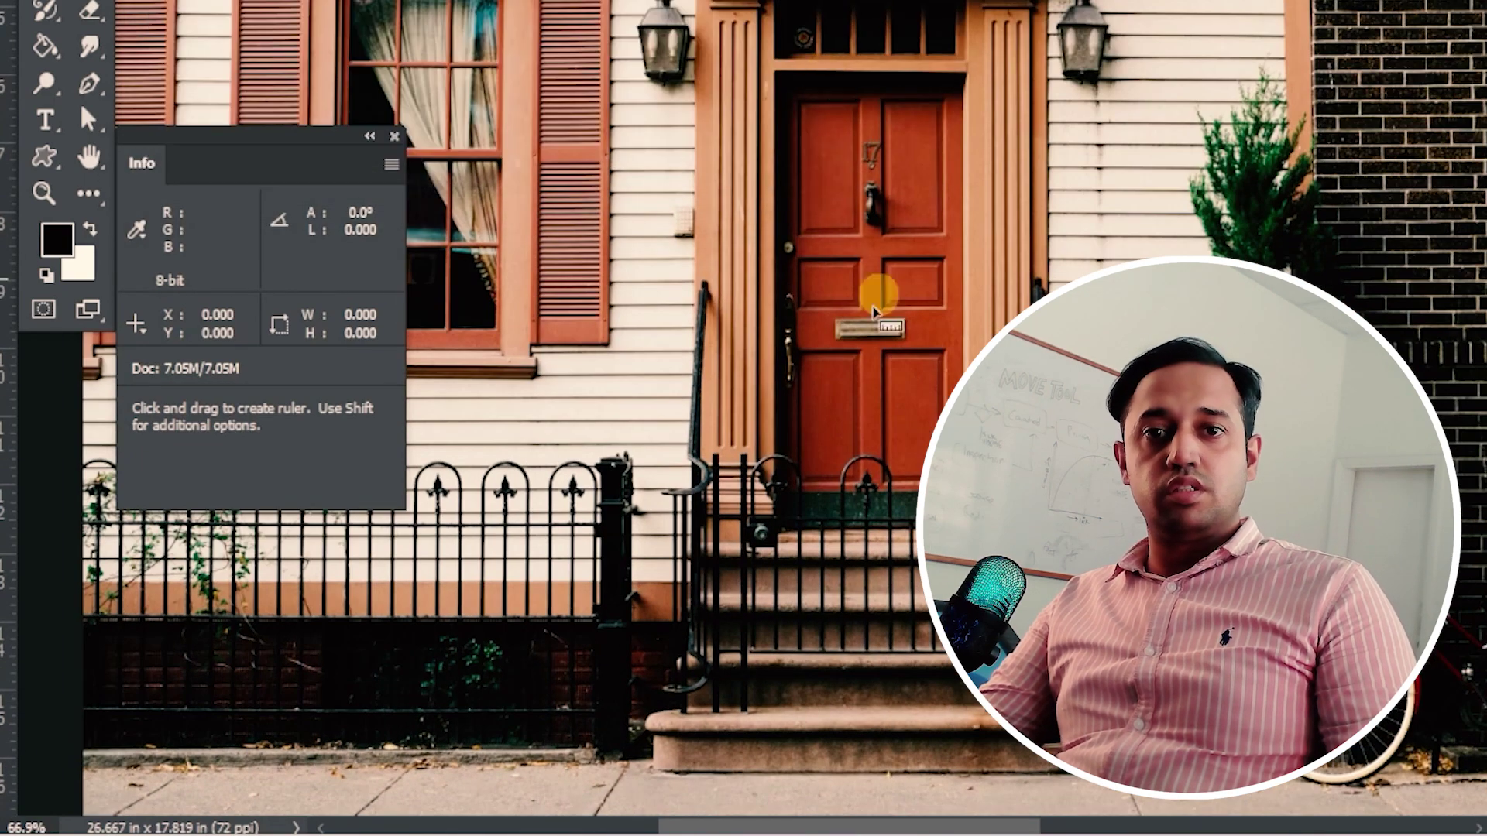
{"action": "left_click_drag", "start_coordinate": [851, 69], "coordinate": [852, 527]}
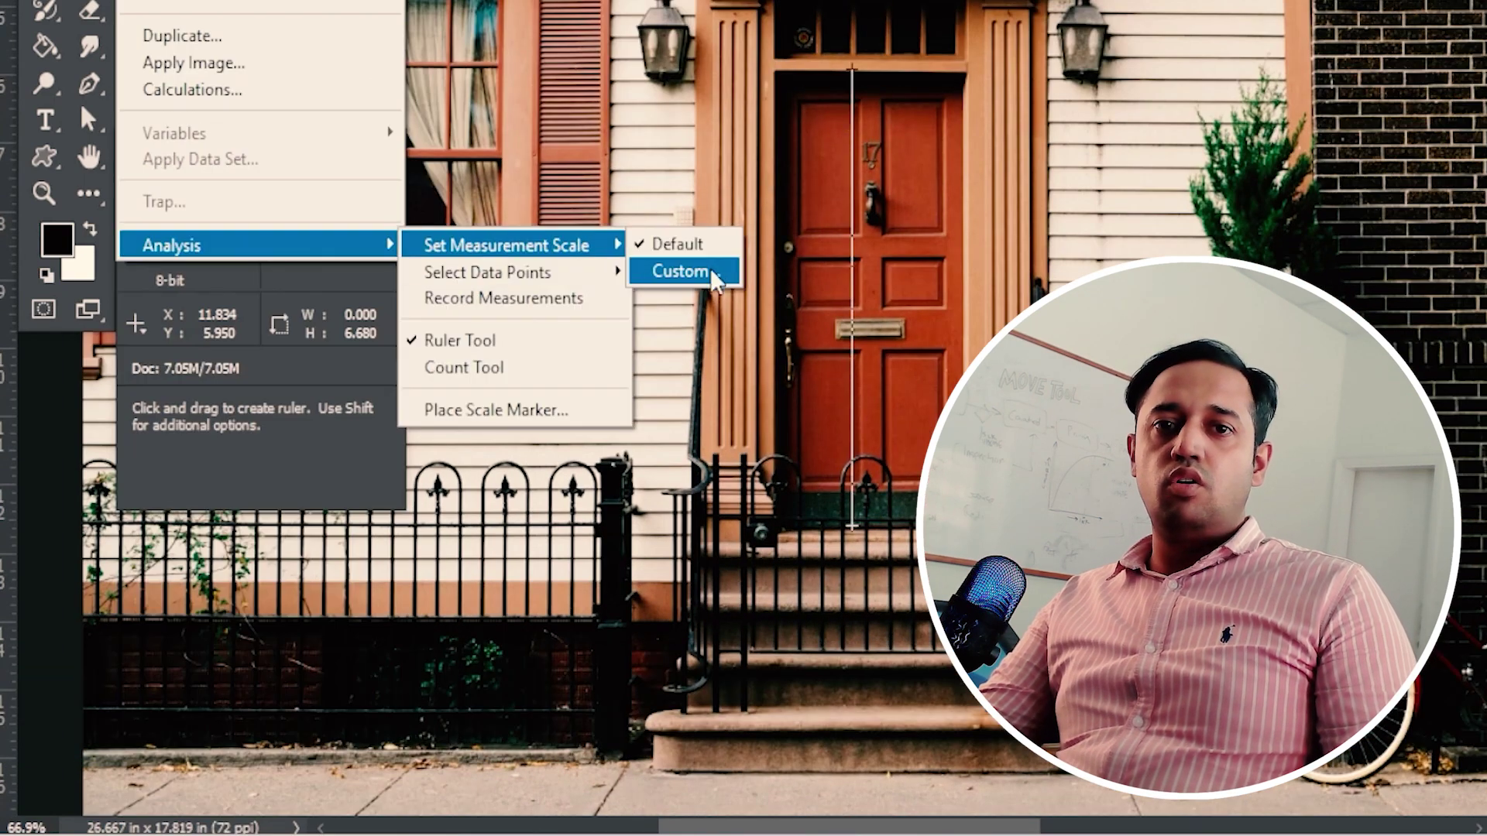
{"action": "left_click", "coordinate": [681, 269]}
{"action": "type", "text": "7"}
{"action": "key", "text": "Tab"}
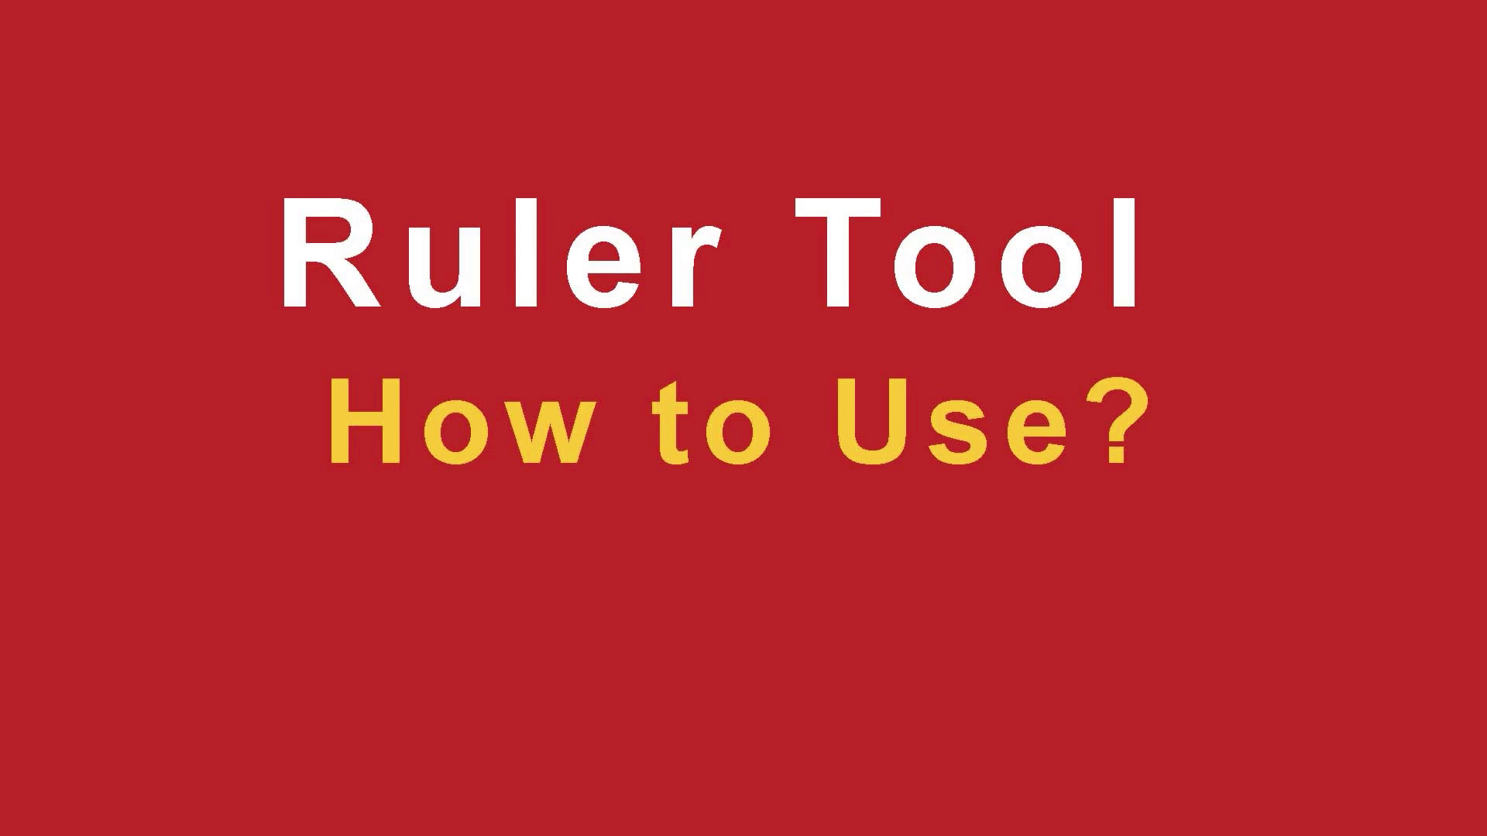
{"action": "key", "text": "alt+F1"}
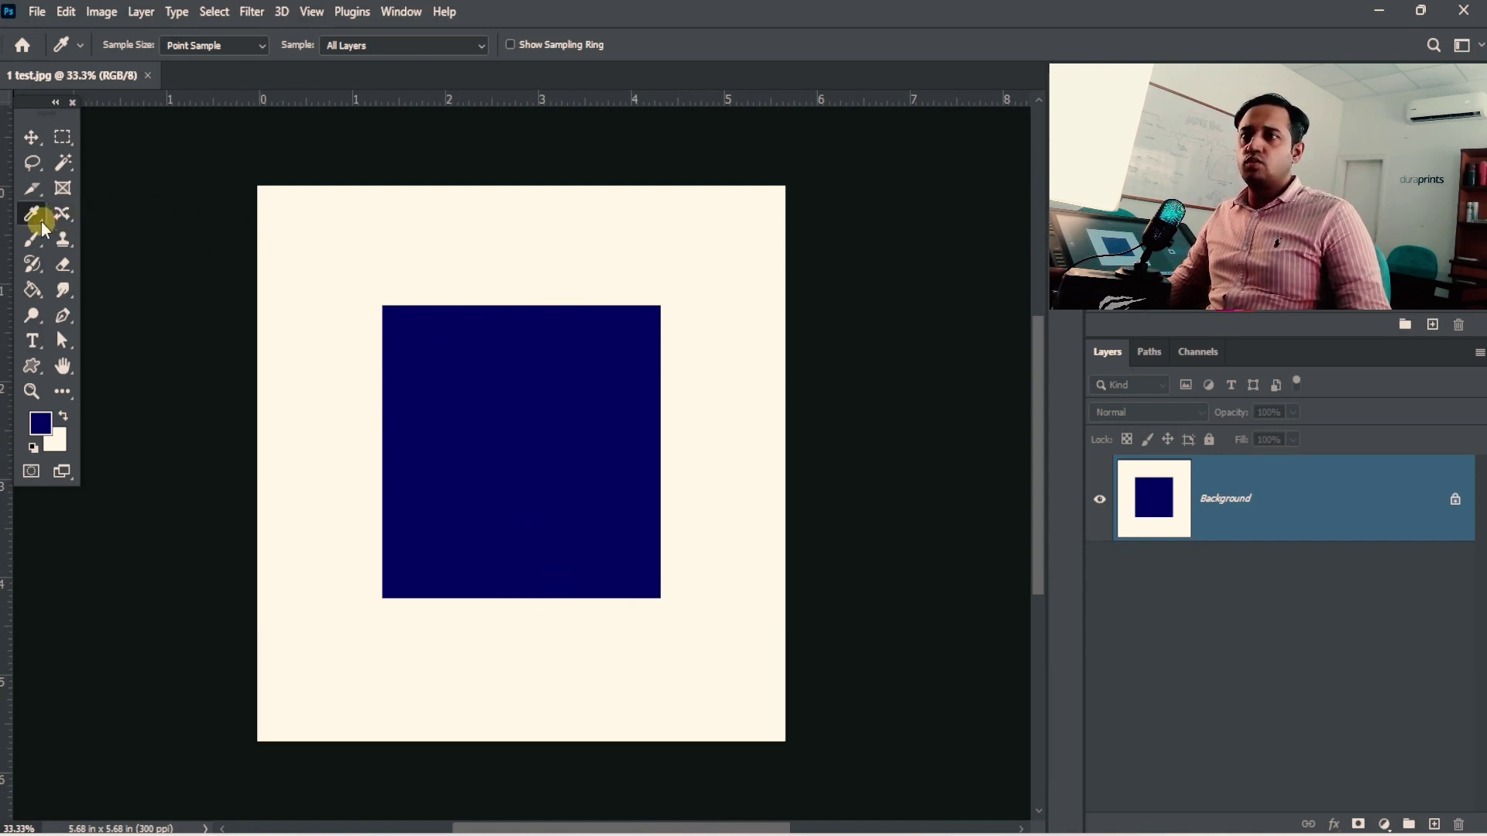
- Switch to the Ruler tool and draw a slightly rising ruler line about 3.07 in long above the blue square
{"action": "right_click", "coordinate": [40, 221]}
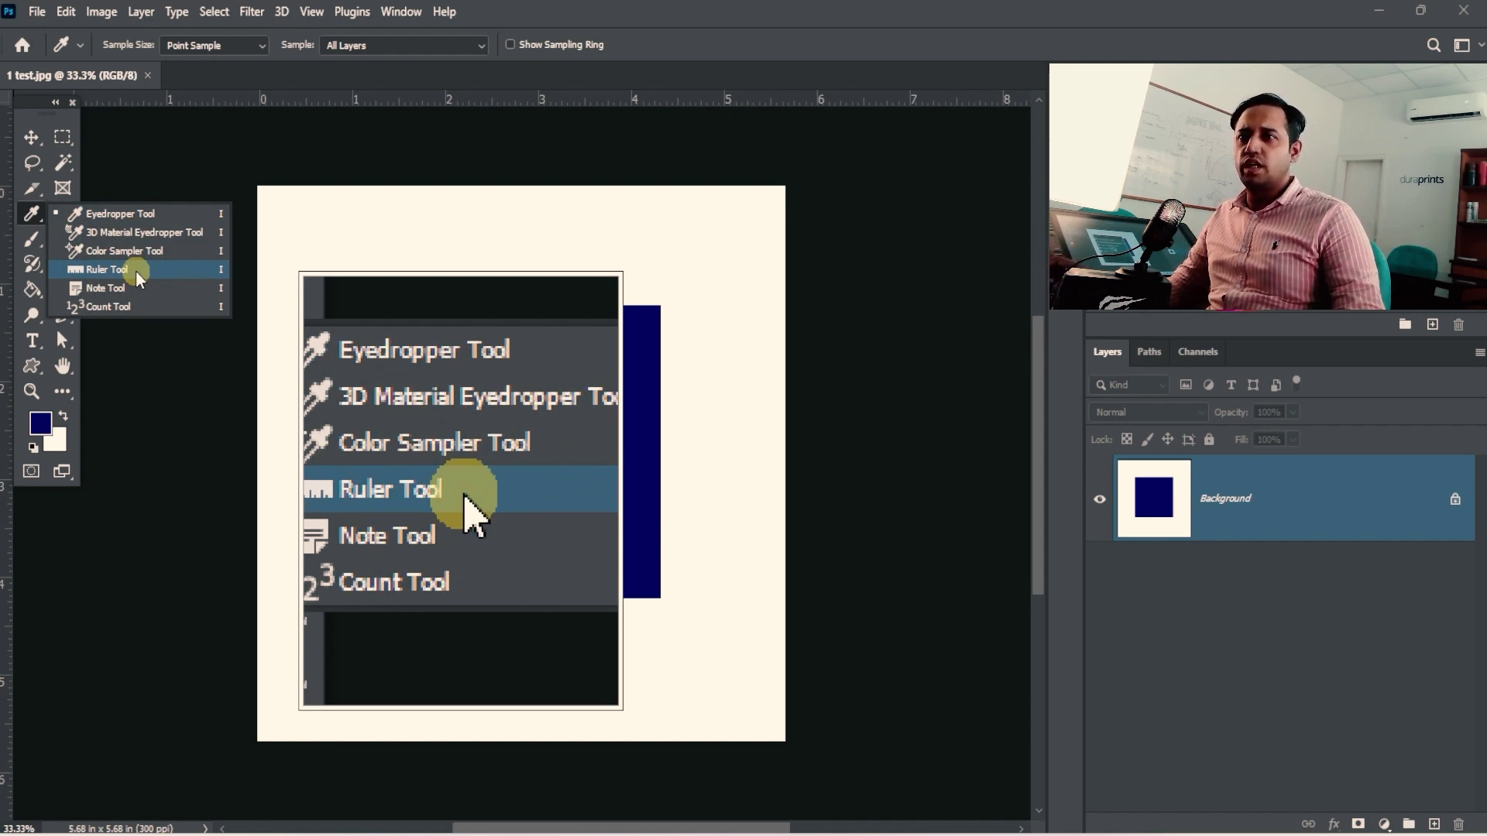
{"action": "left_click", "coordinate": [219, 273]}
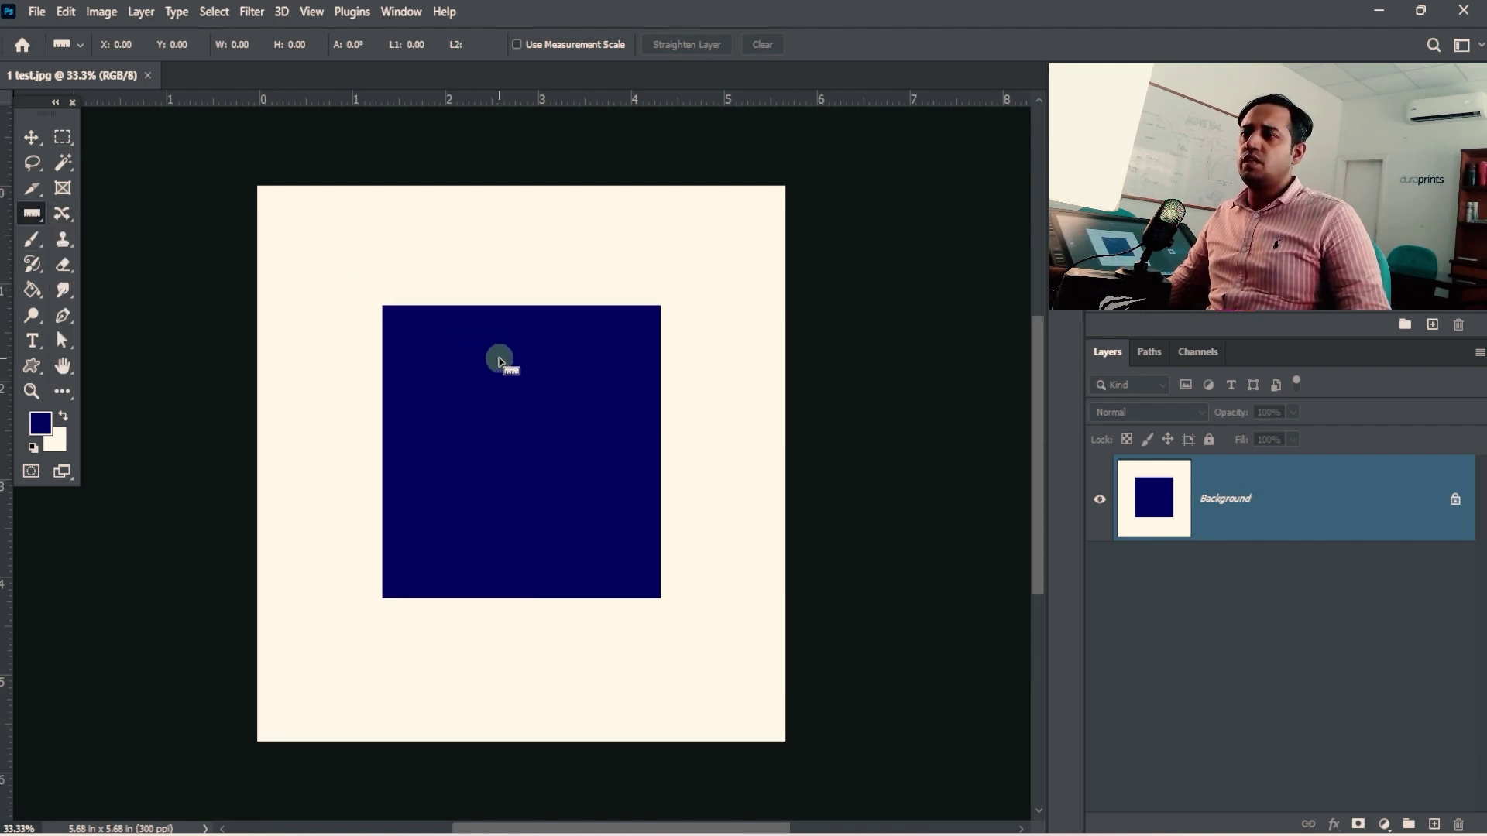
{"action": "left_click_drag", "start_coordinate": [547, 370], "coordinate": [592, 430]}
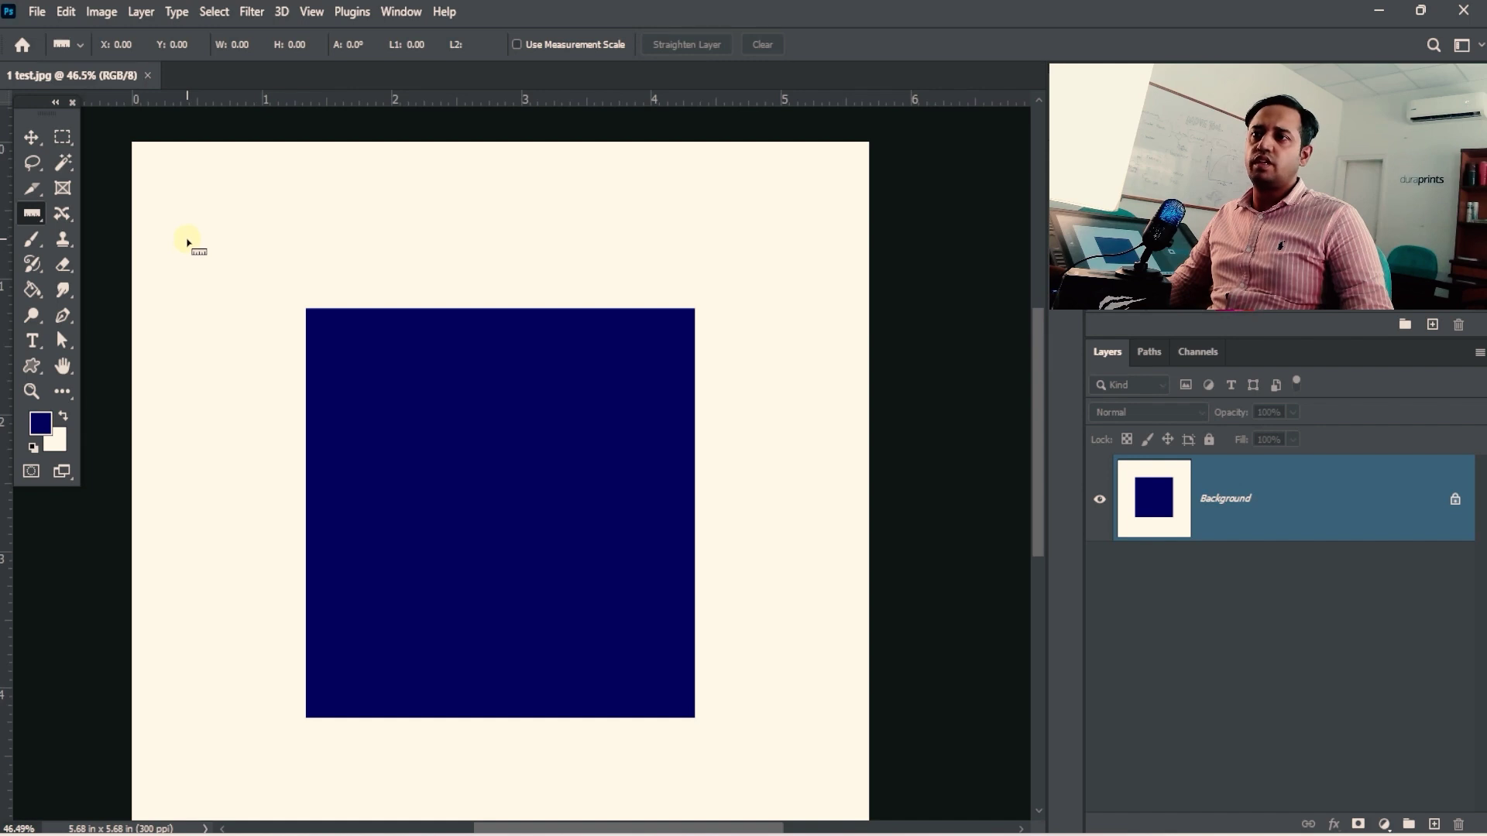
{"action": "left_click_drag", "start_coordinate": [322, 240], "coordinate": [582, 183]}
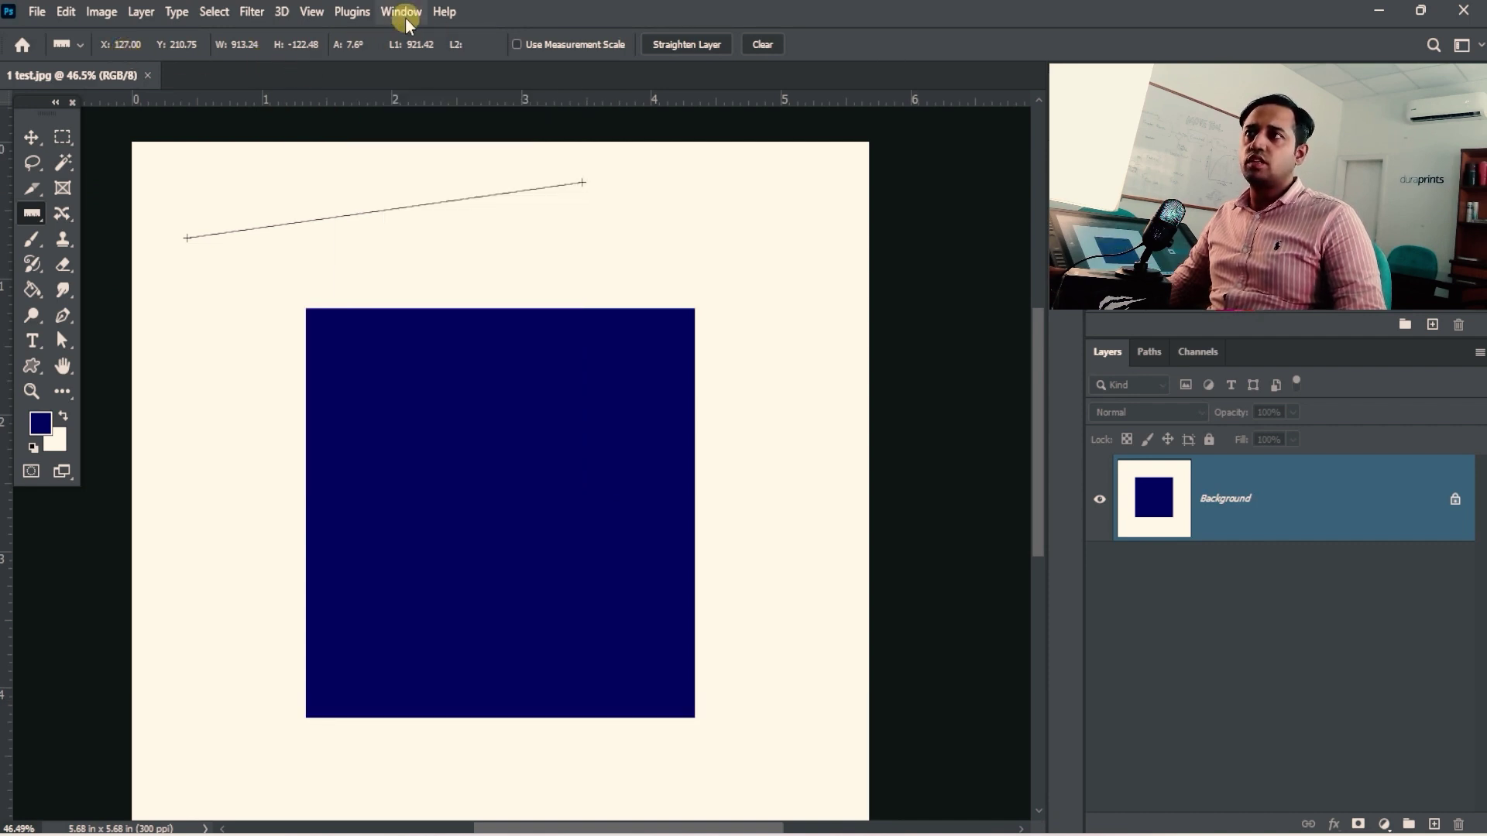
- Show the Info panel and move it clear of the ruler line
{"action": "left_click", "coordinate": [404, 13]}
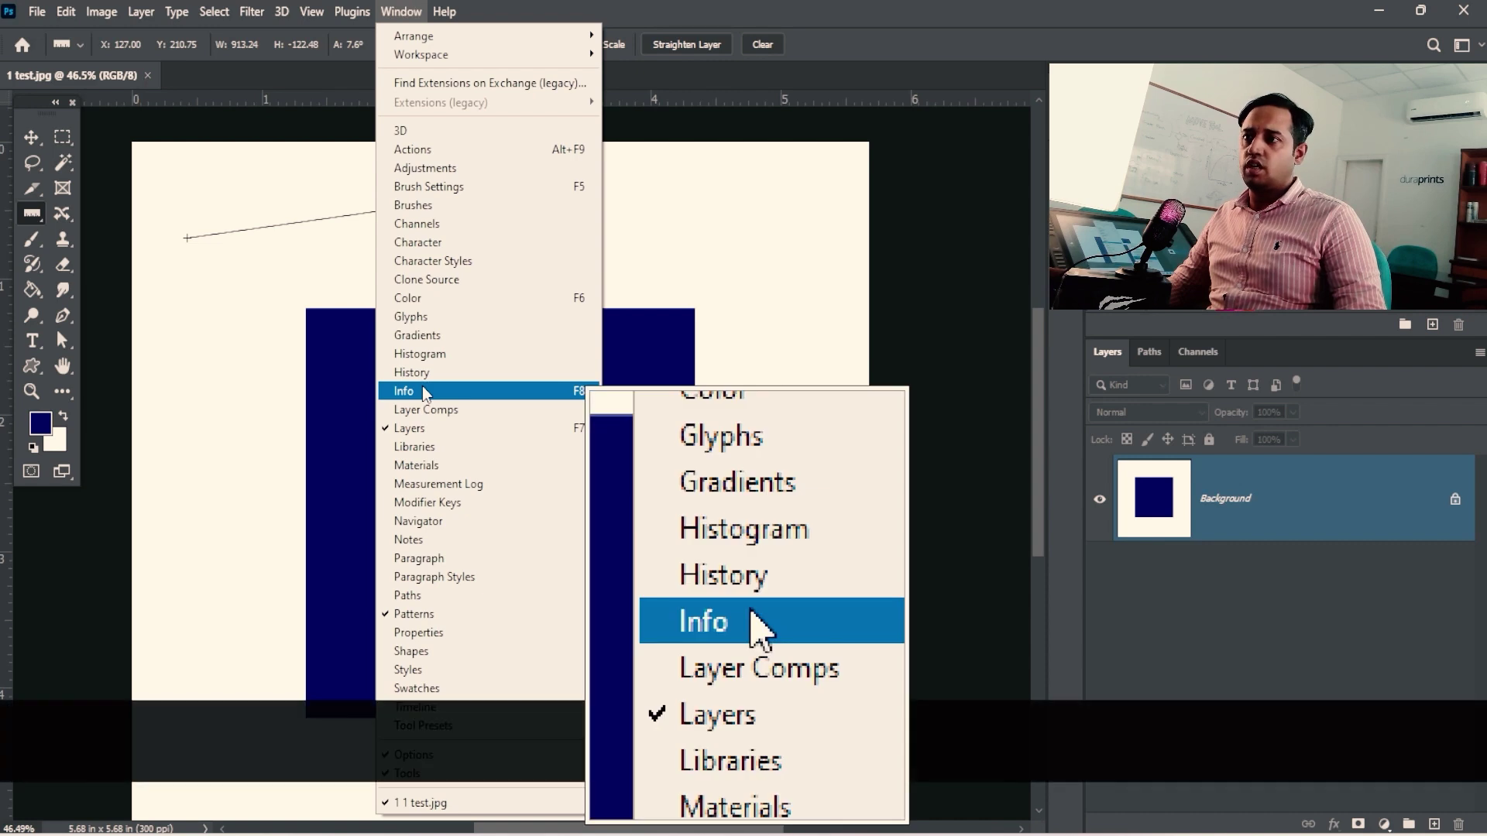
{"action": "left_click", "coordinate": [423, 388]}
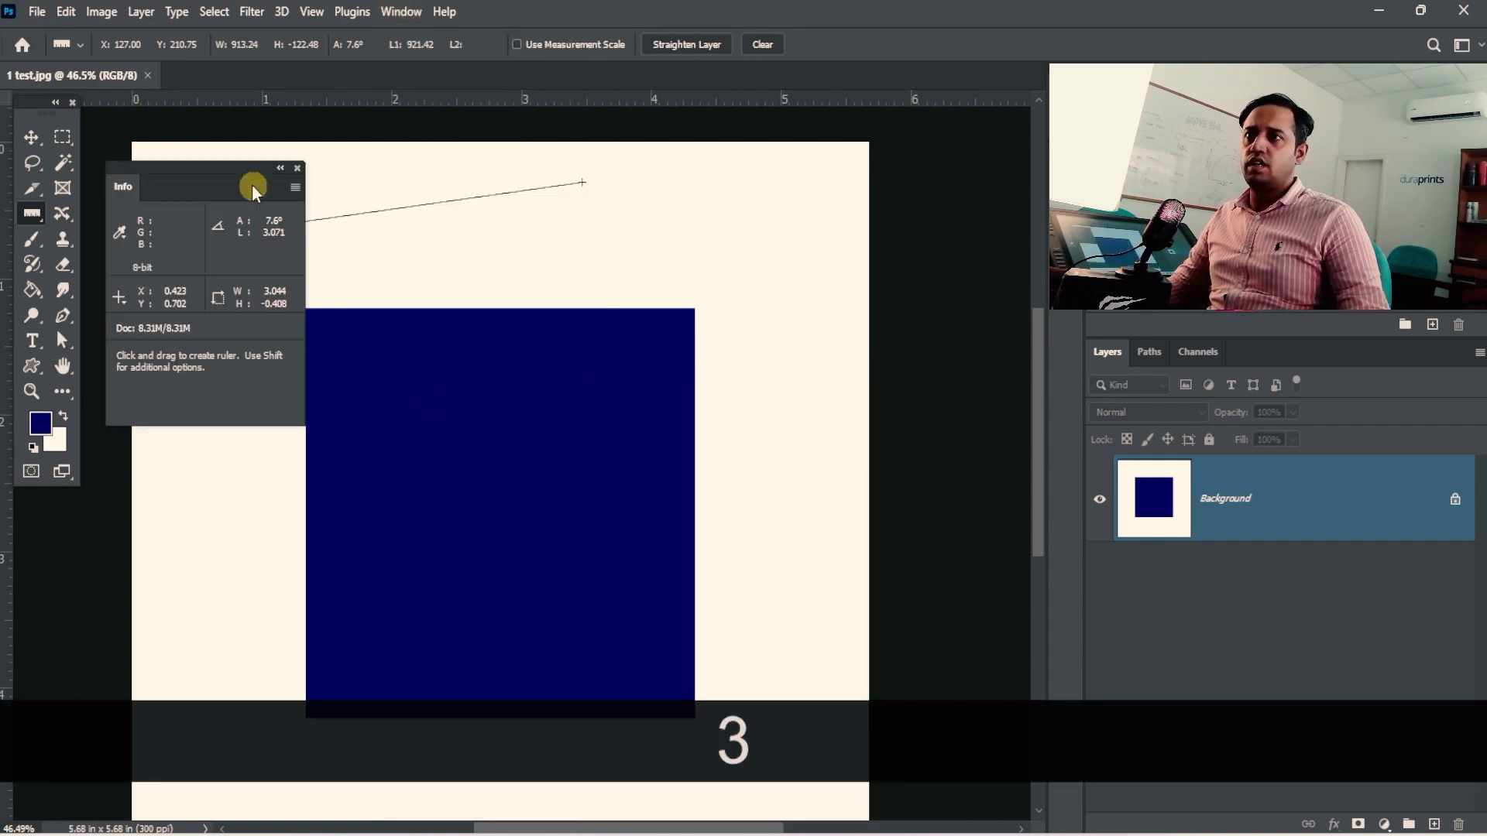
{"action": "left_click_drag", "start_coordinate": [253, 185], "coordinate": [228, 356]}
- Measure the blue square's width with a straight horizontal ruler line and its height with a vertical one
{"action": "key", "text": "space"}
{"action": "left_click_drag", "start_coordinate": [432, 342], "coordinate": [476, 303]}
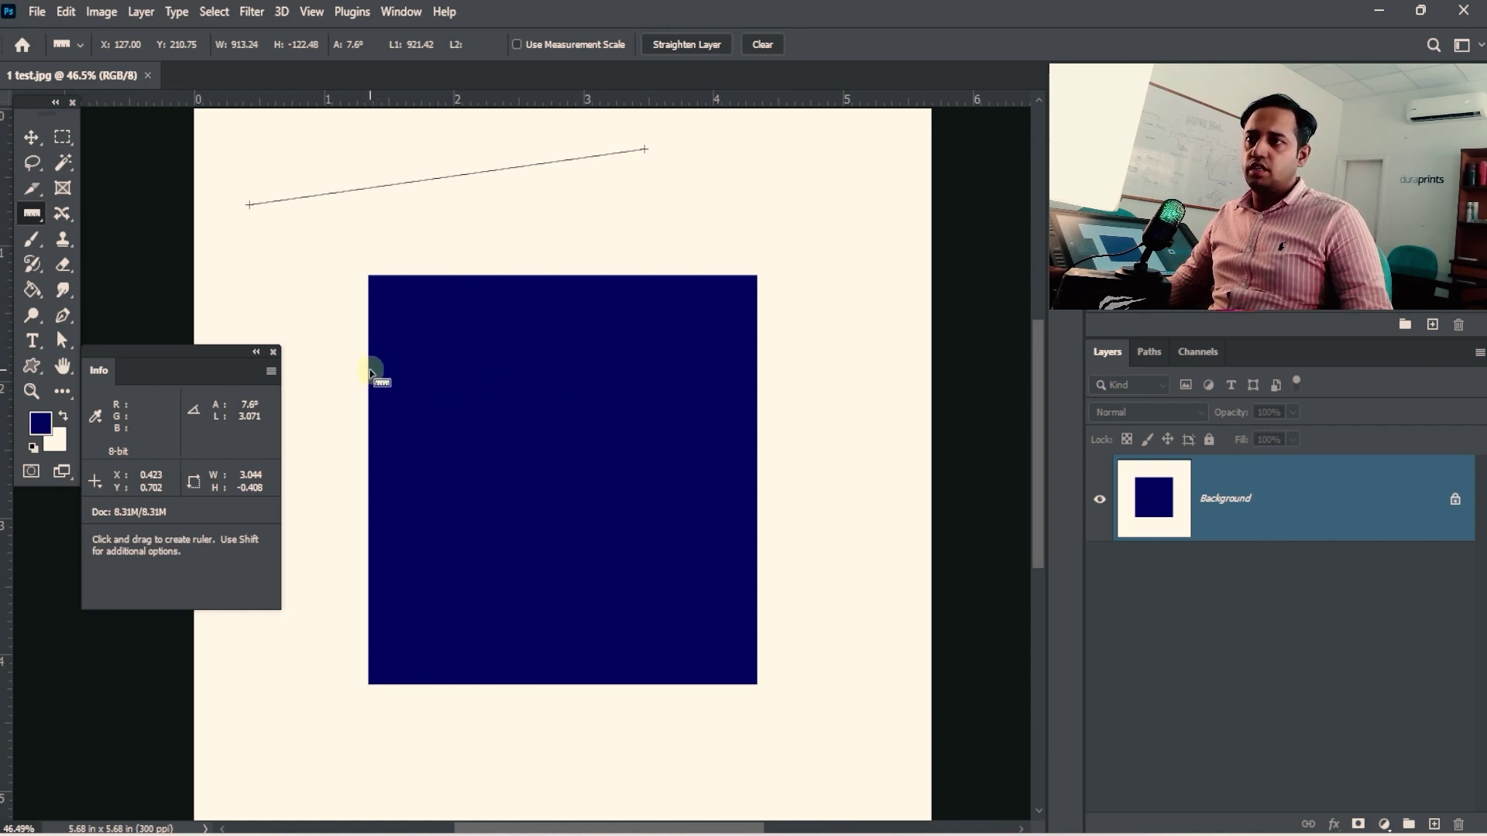
{"action": "left_click_drag", "start_coordinate": [402, 388], "coordinate": [812, 415]}
{"action": "key", "text": "shift"}
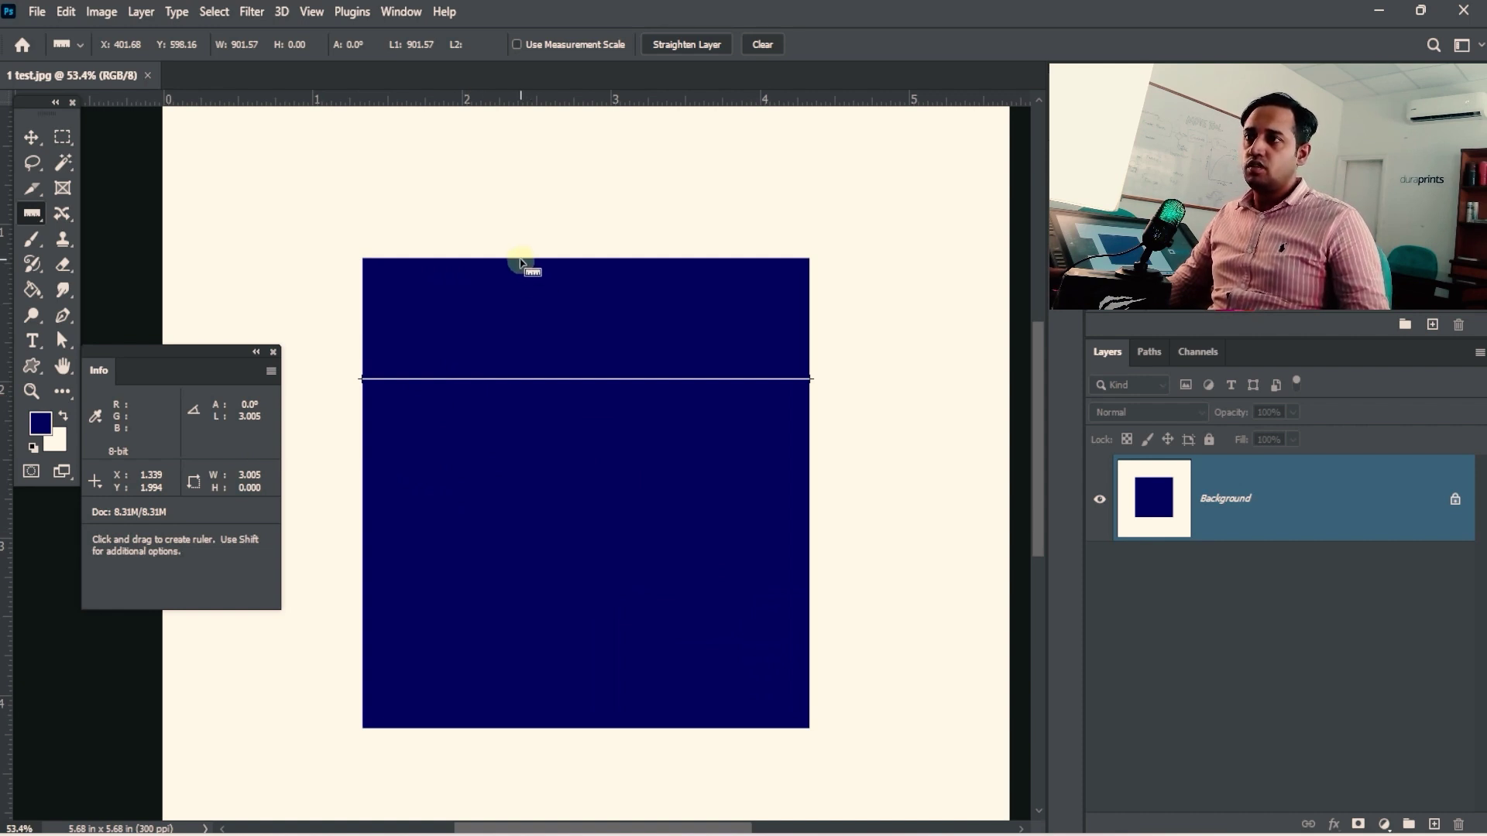
{"action": "left_click_drag", "start_coordinate": [519, 259], "coordinate": [520, 731]}
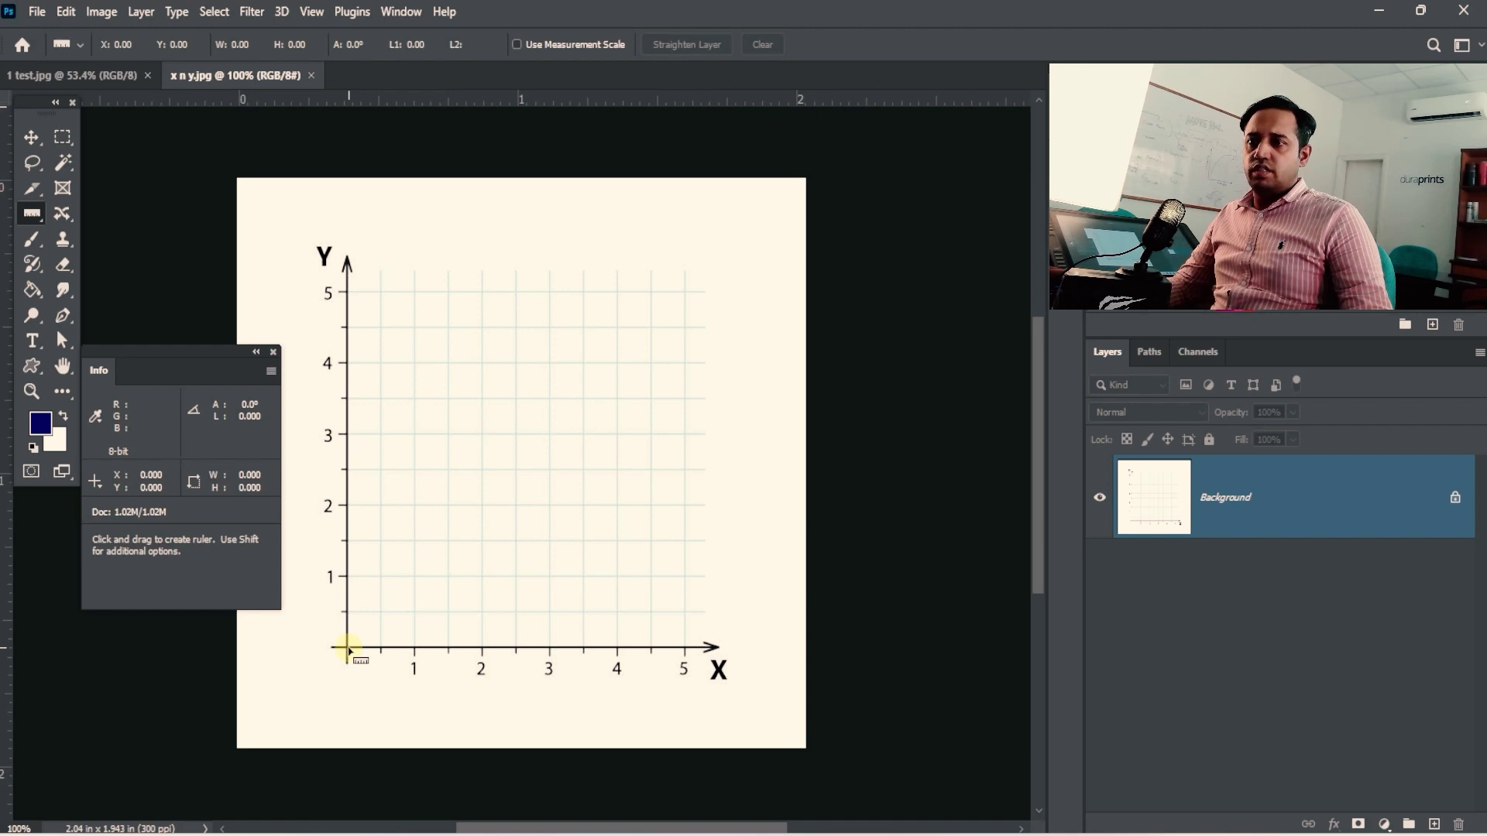
- Measure along the graph's X axis in x n y.jpg, starting from the origin
{"action": "left_click_drag", "start_coordinate": [348, 649], "coordinate": [736, 655]}
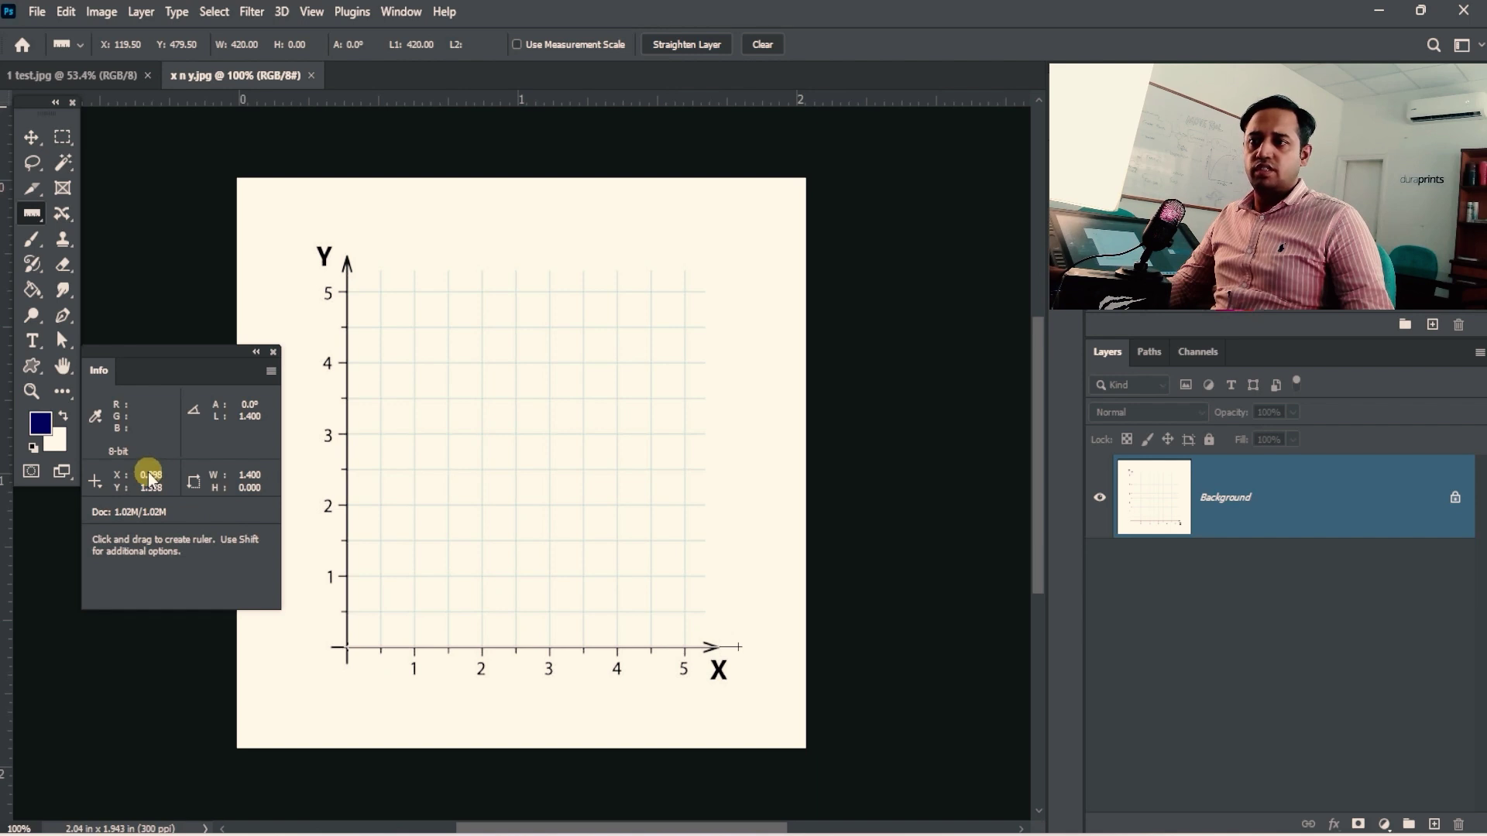
{"action": "left_click_drag", "start_coordinate": [463, 408], "coordinate": [604, 451]}
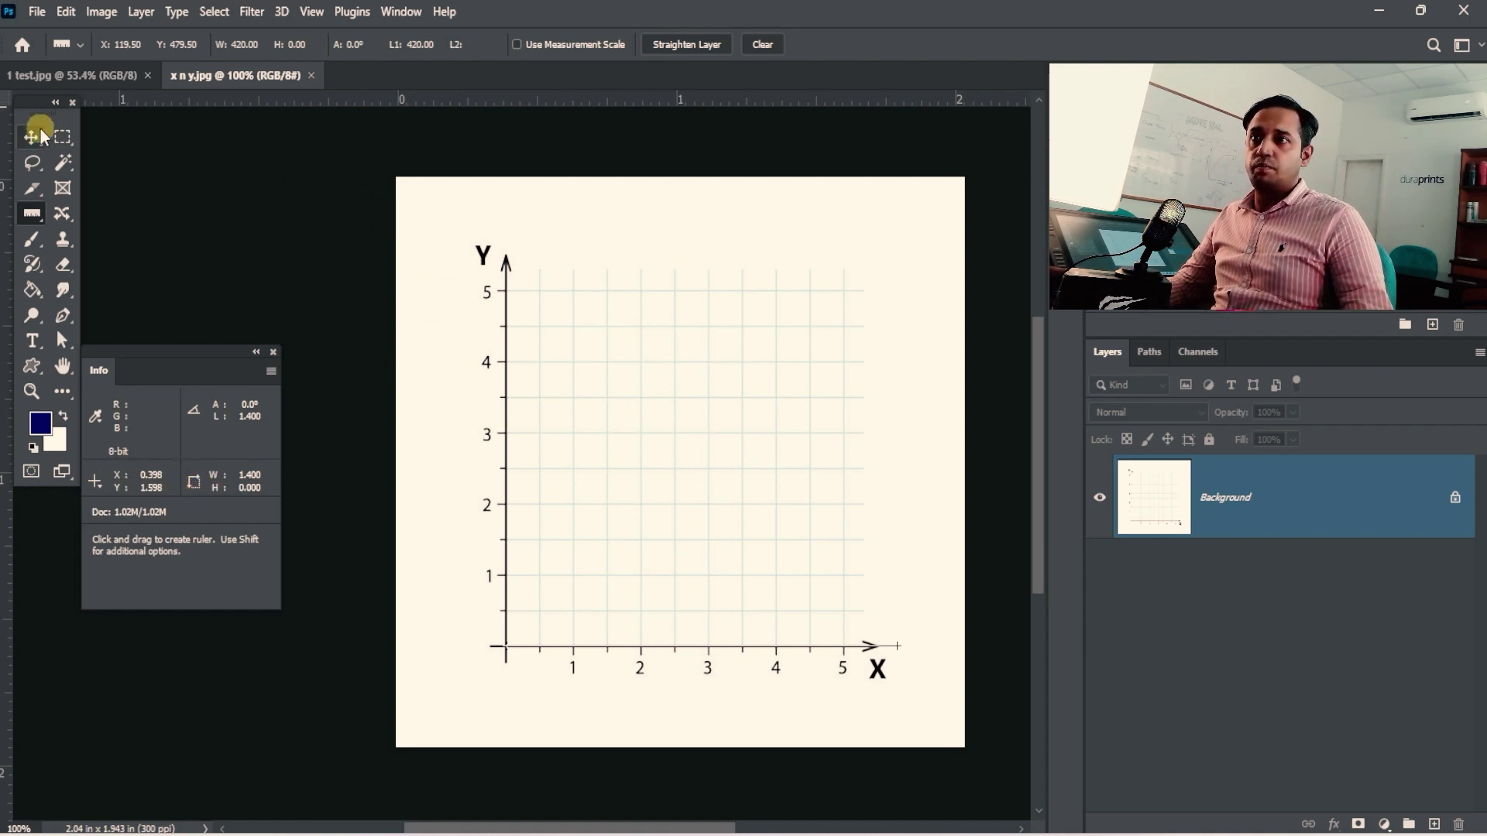
- Select from the canvas's upper-left corner to the Y axis, about 0.4 × 0.5 in, and draw a 1.4 in horizontal ruler line from the selection's corner
{"action": "key", "text": "m"}
{"action": "left_click_drag", "start_coordinate": [392, 178], "coordinate": [434, 246]}
{"action": "left_click", "coordinate": [258, 157]}
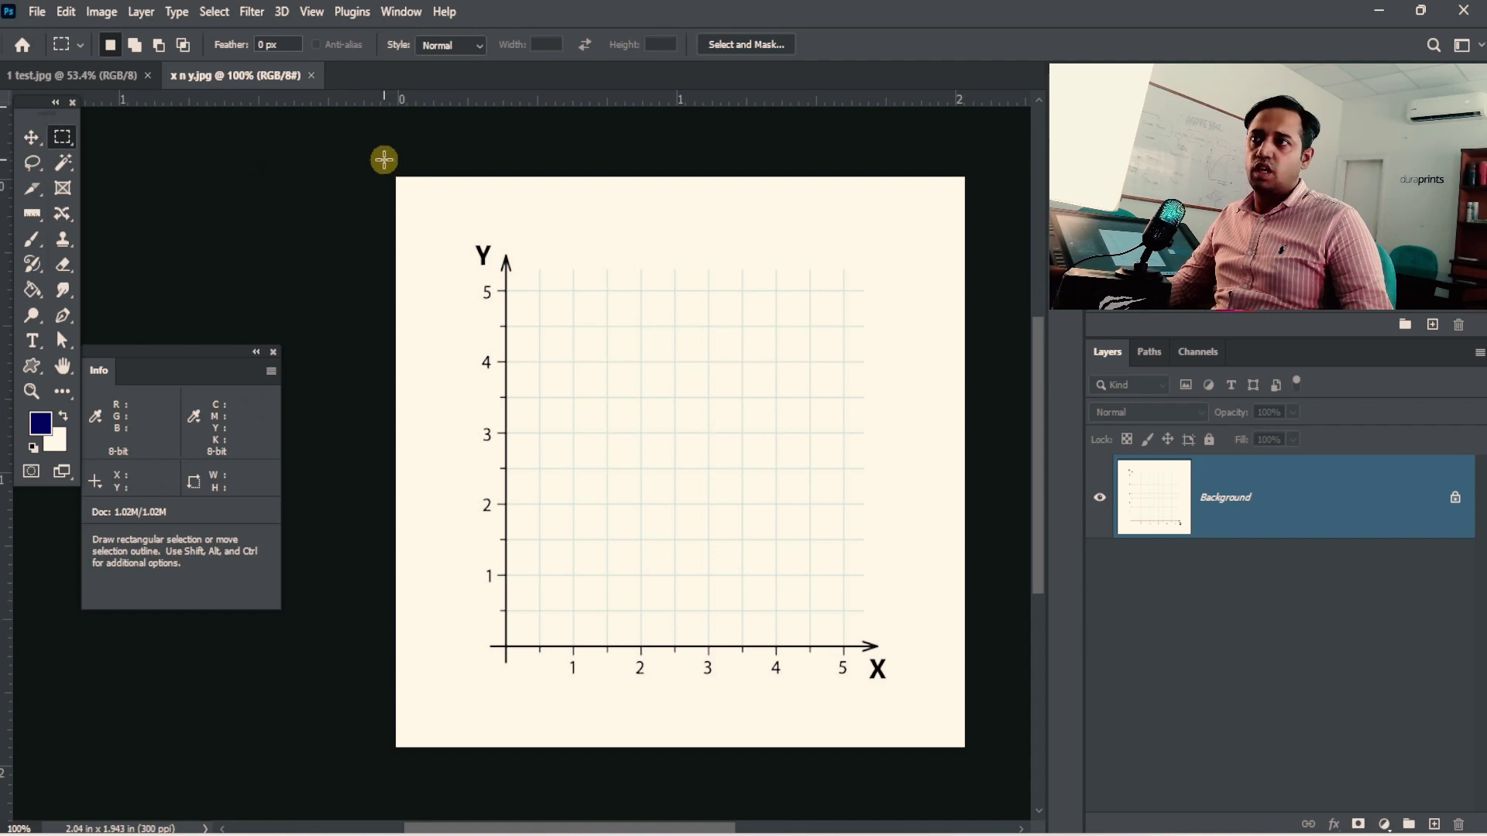
{"action": "left_click_drag", "start_coordinate": [384, 160], "coordinate": [506, 324]}
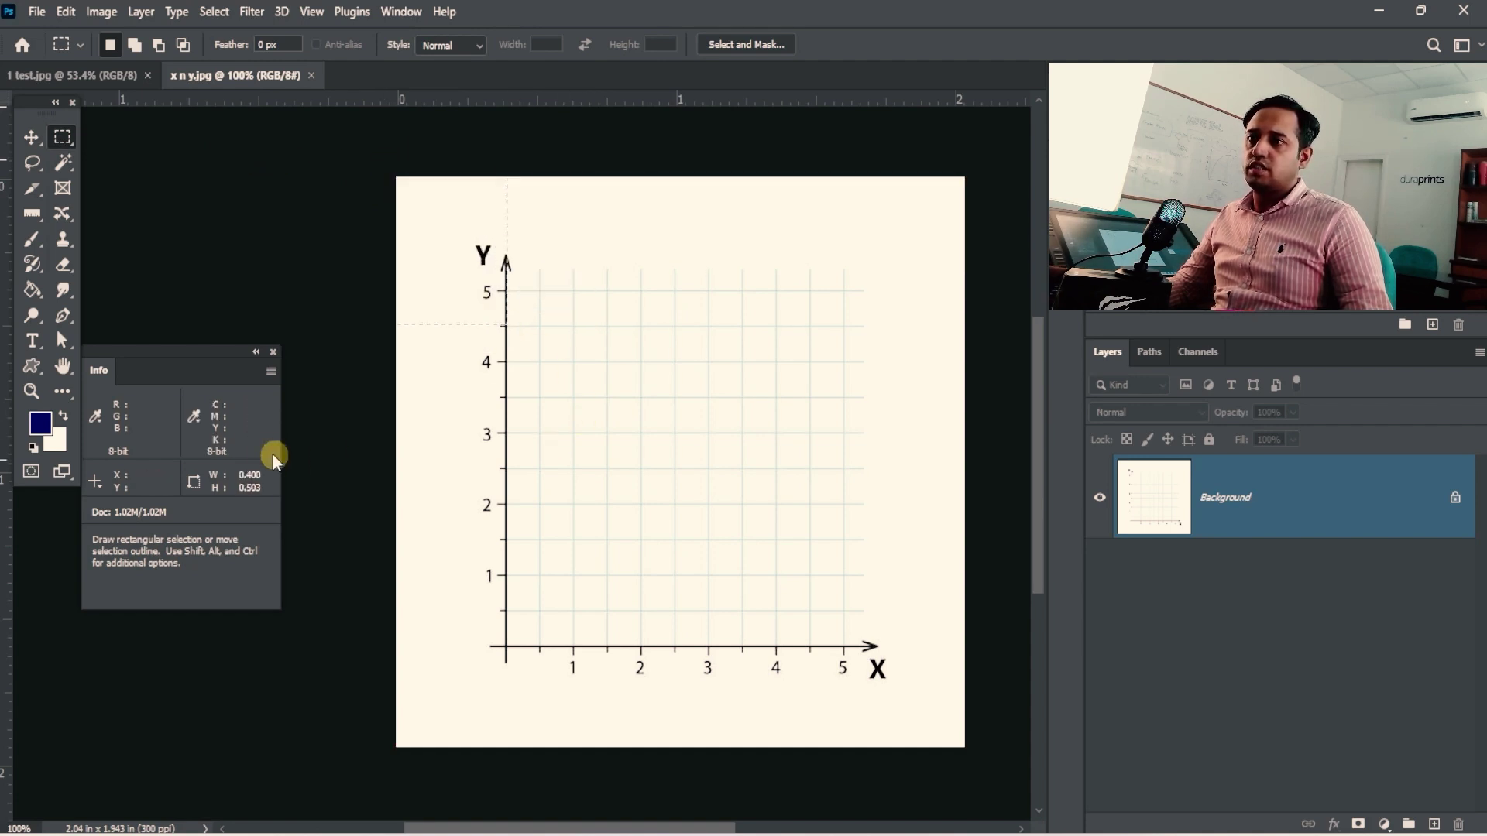
{"action": "left_click", "coordinate": [43, 215]}
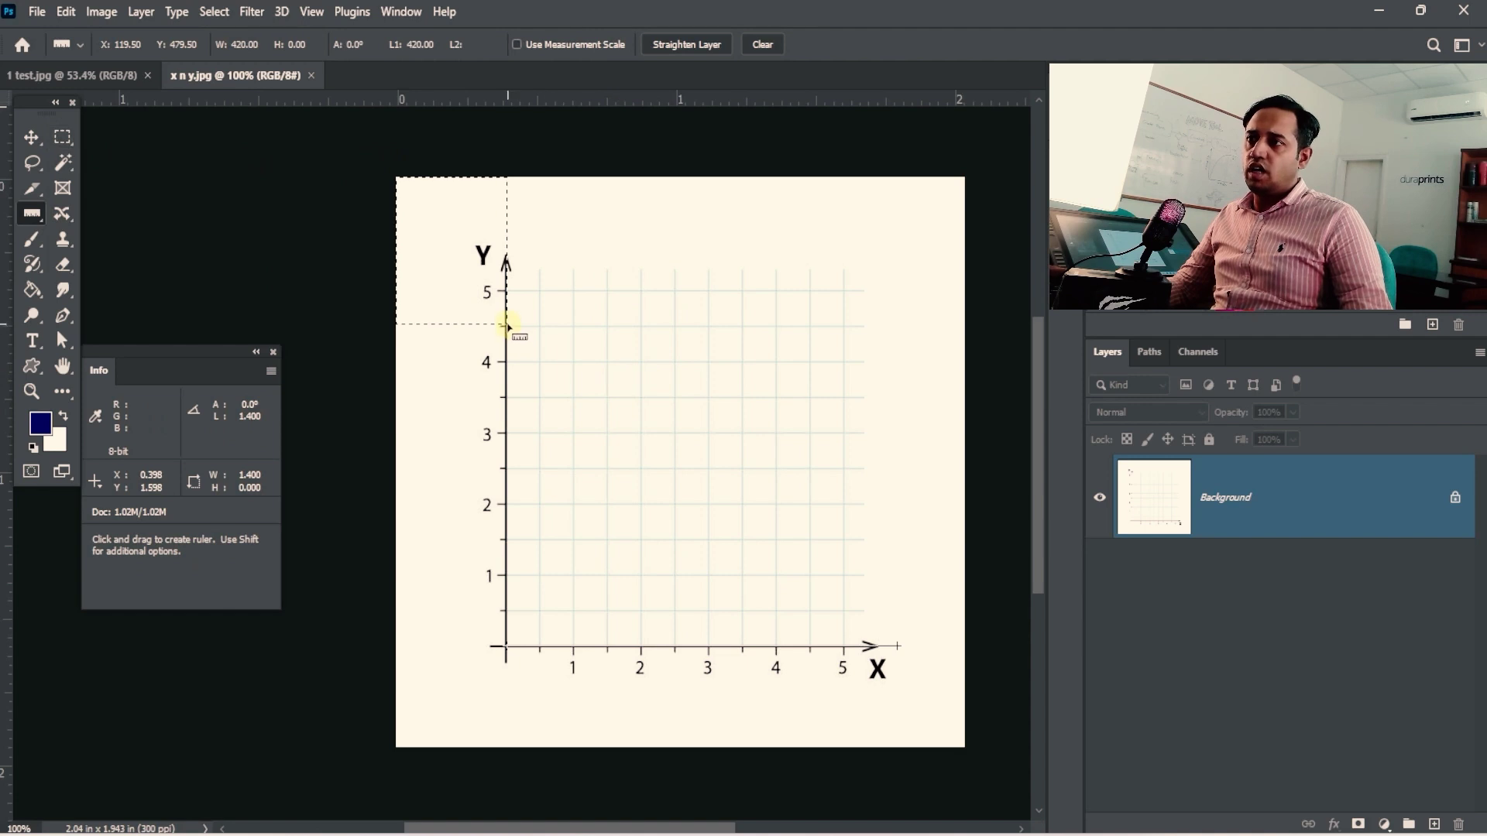
{"action": "left_click_drag", "start_coordinate": [506, 324], "coordinate": [898, 331]}
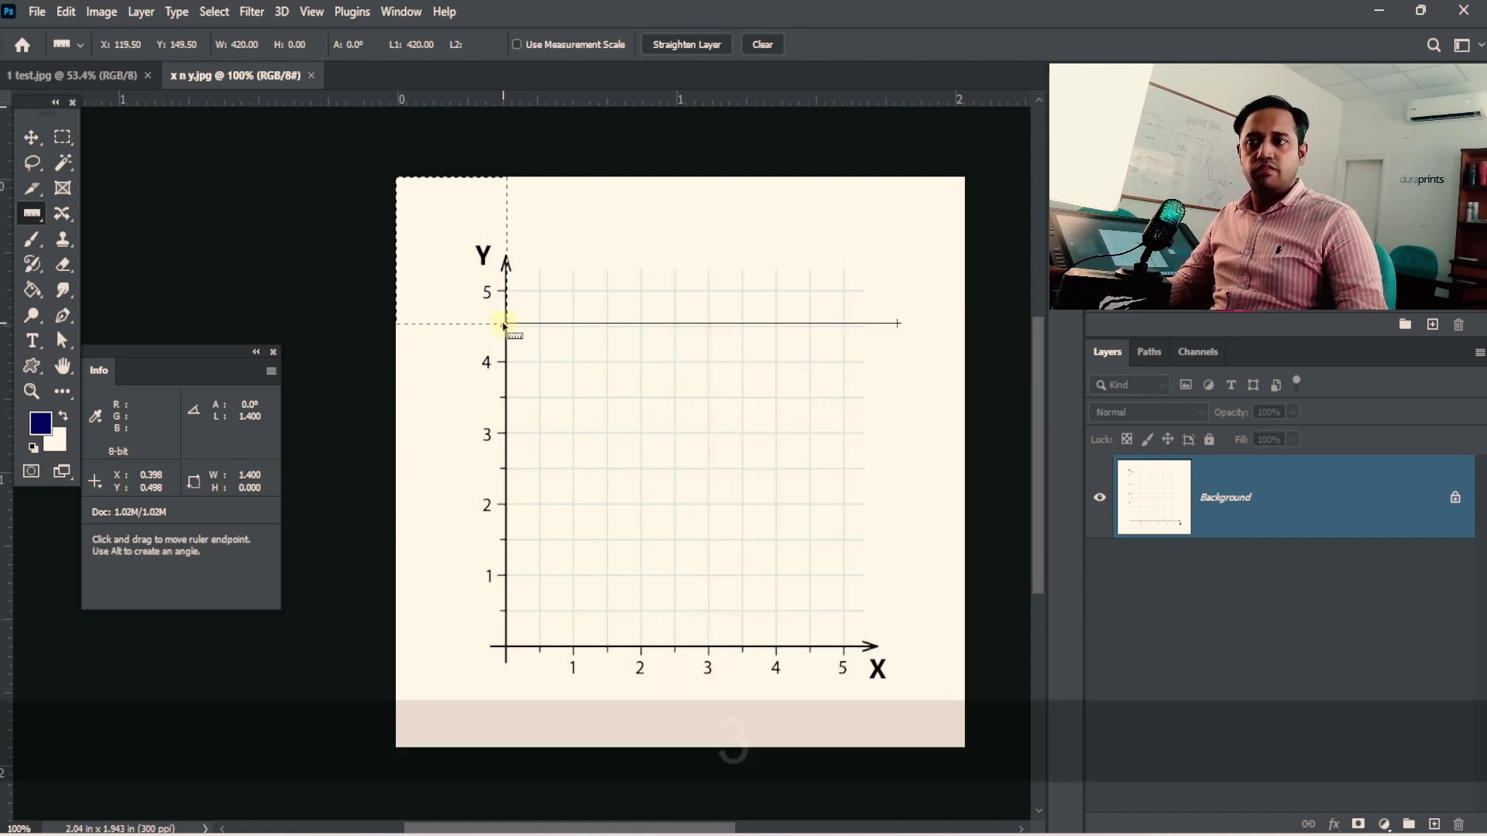
- In 1 test.jpg, marquee-select from the canvas's upper-left corner to the blue square's nearest corner, about 1.34 × 1.22 in
{"action": "left_click", "coordinate": [108, 77]}
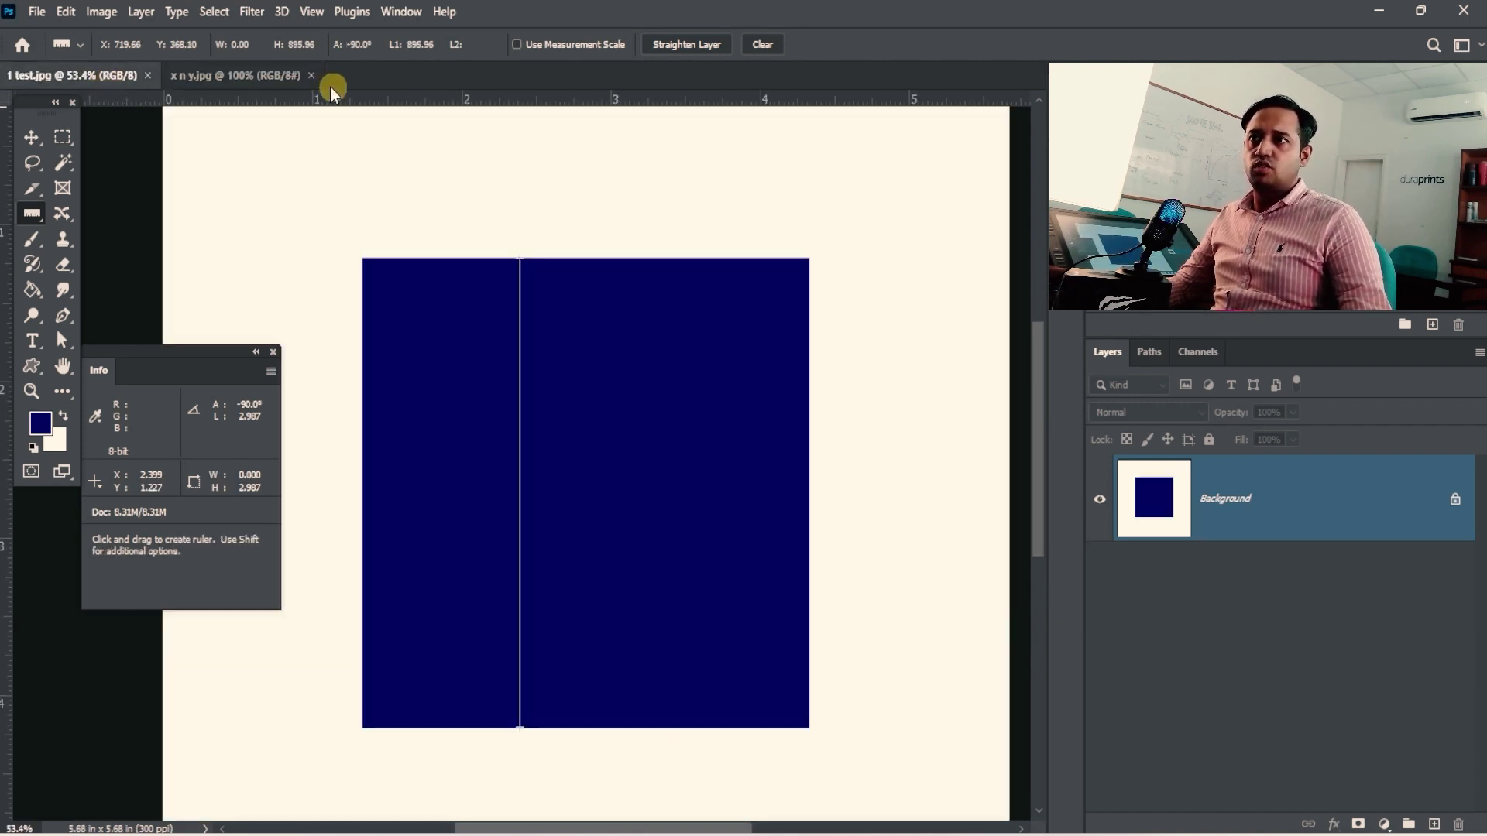
{"action": "left_click_drag", "start_coordinate": [364, 298], "coordinate": [554, 446]}
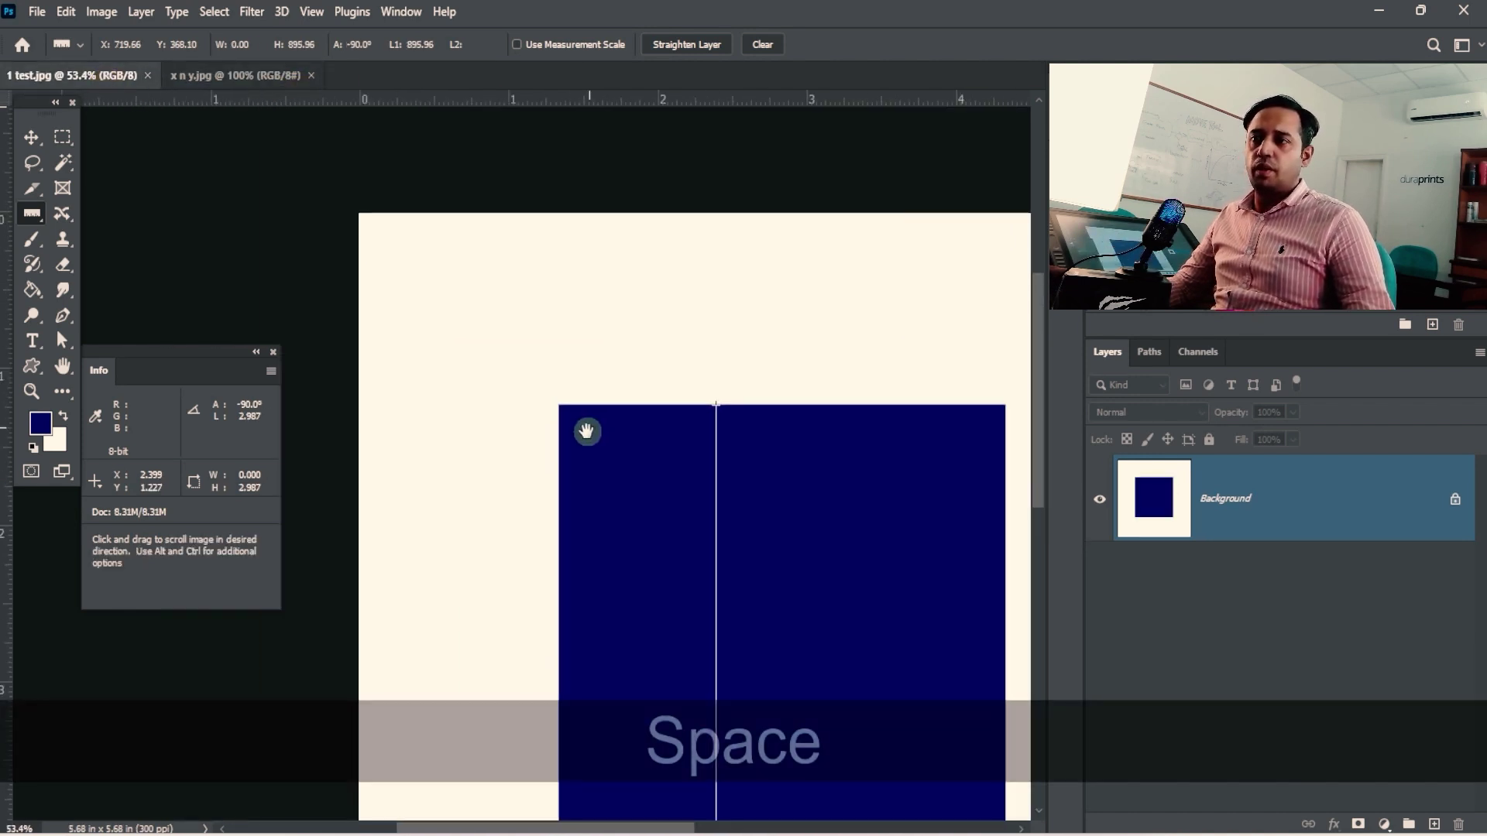
{"action": "left_click", "coordinate": [62, 138]}
{"action": "left_click_drag", "start_coordinate": [353, 214], "coordinate": [604, 405]}
{"action": "left_click", "coordinate": [597, 455]}
{"action": "key", "text": "ctrl+space"}
{"action": "left_click_drag", "start_coordinate": [524, 331], "coordinate": [653, 411]}
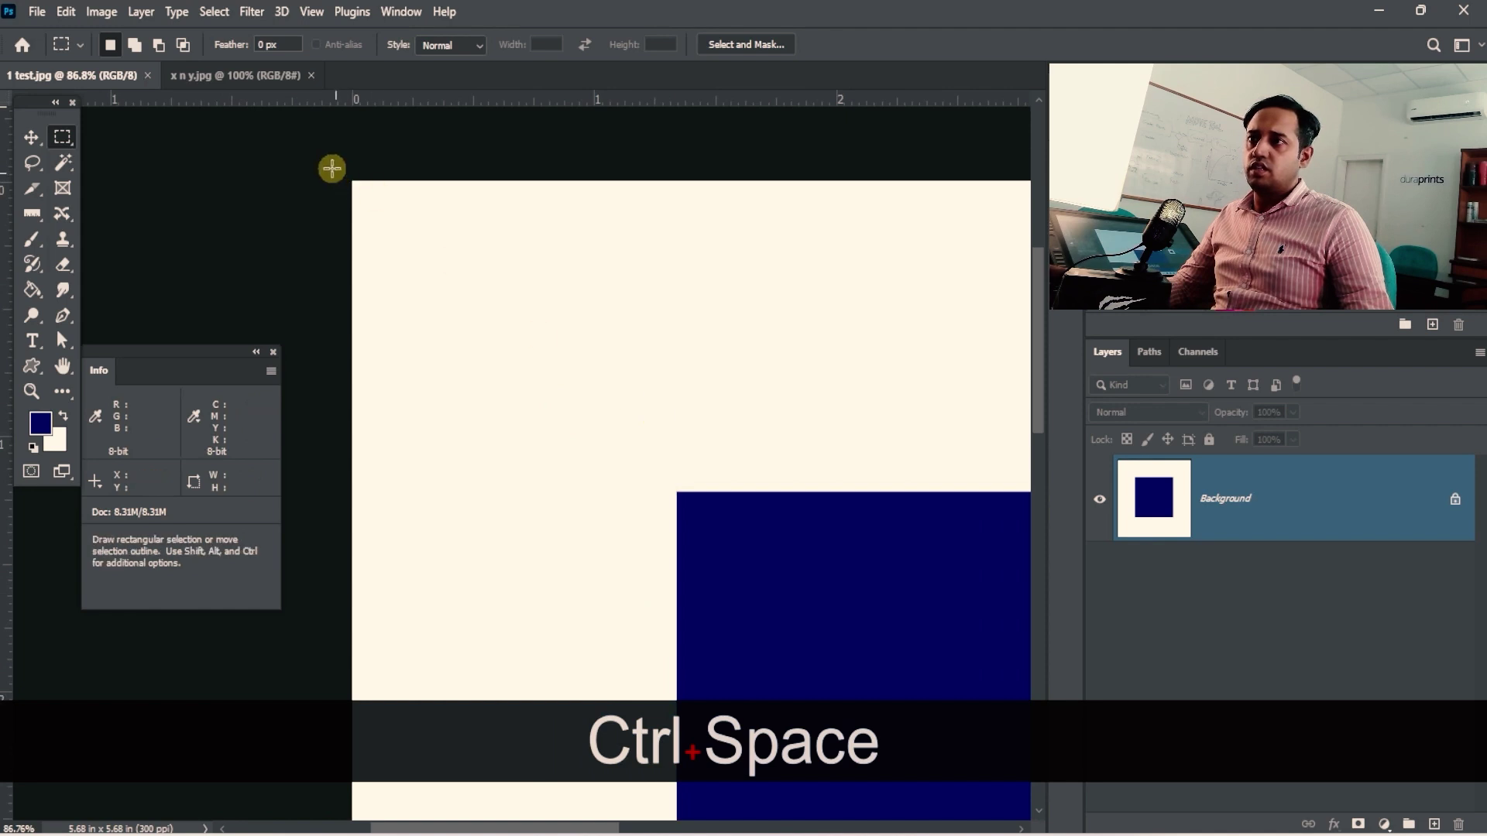
{"action": "left_click_drag", "start_coordinate": [354, 182], "coordinate": [491, 367]}
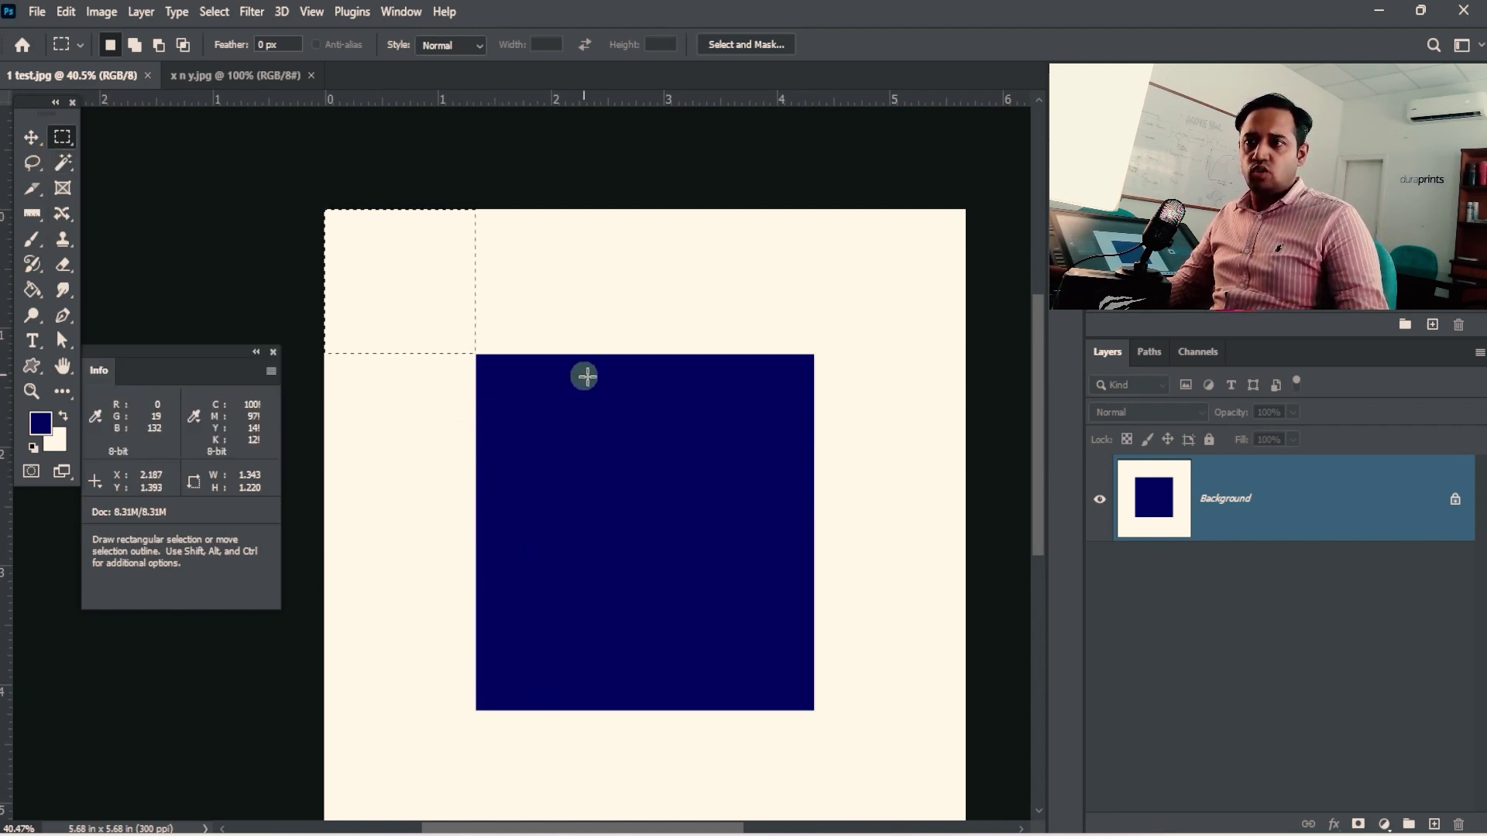
- Measure the blue square's top edge with a horizontal ruler line starting at the selection's corner
{"action": "left_click", "coordinate": [29, 212]}
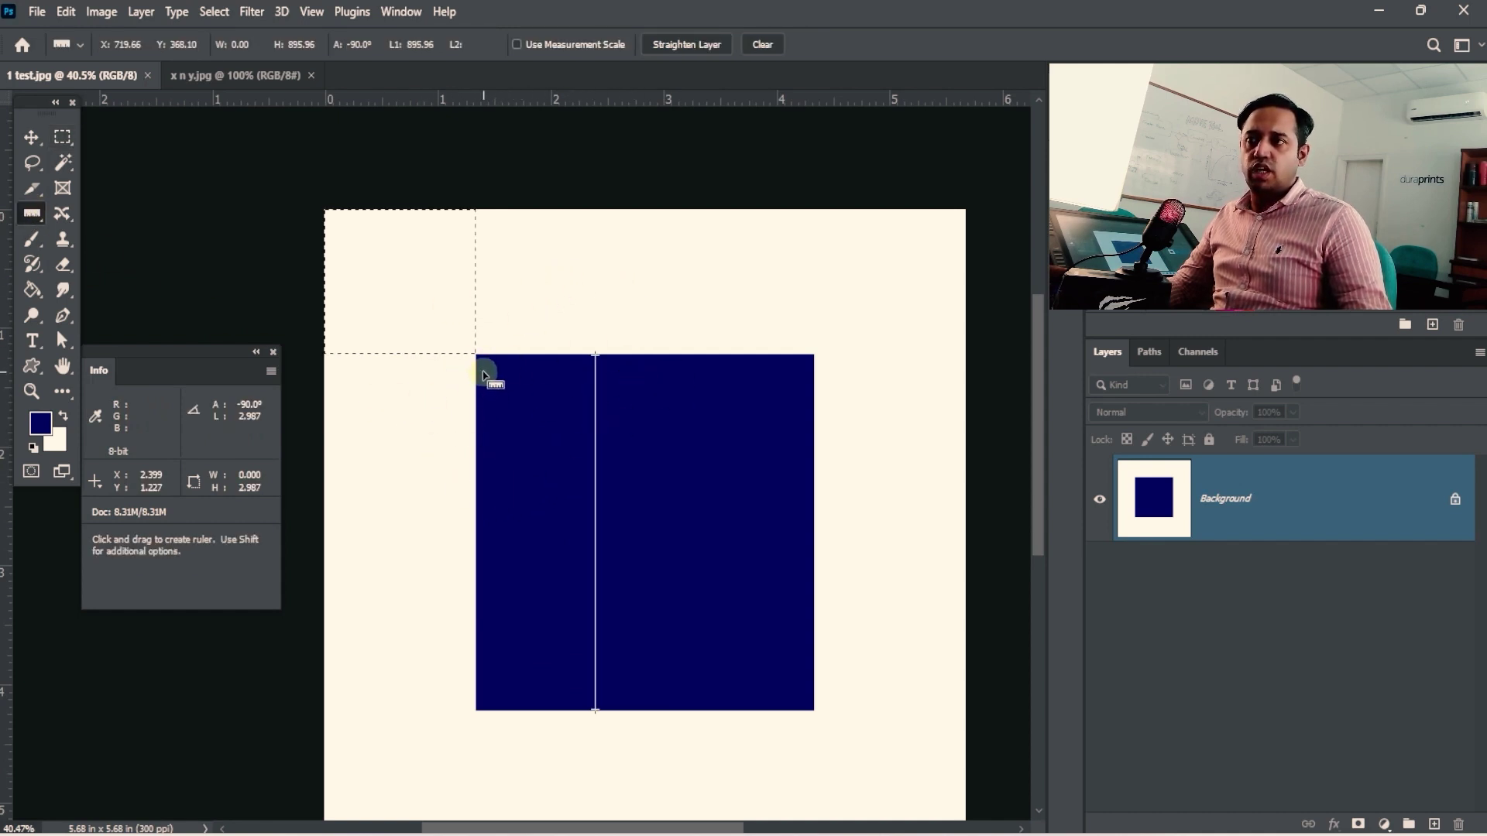
{"action": "left_click", "coordinate": [62, 137]}
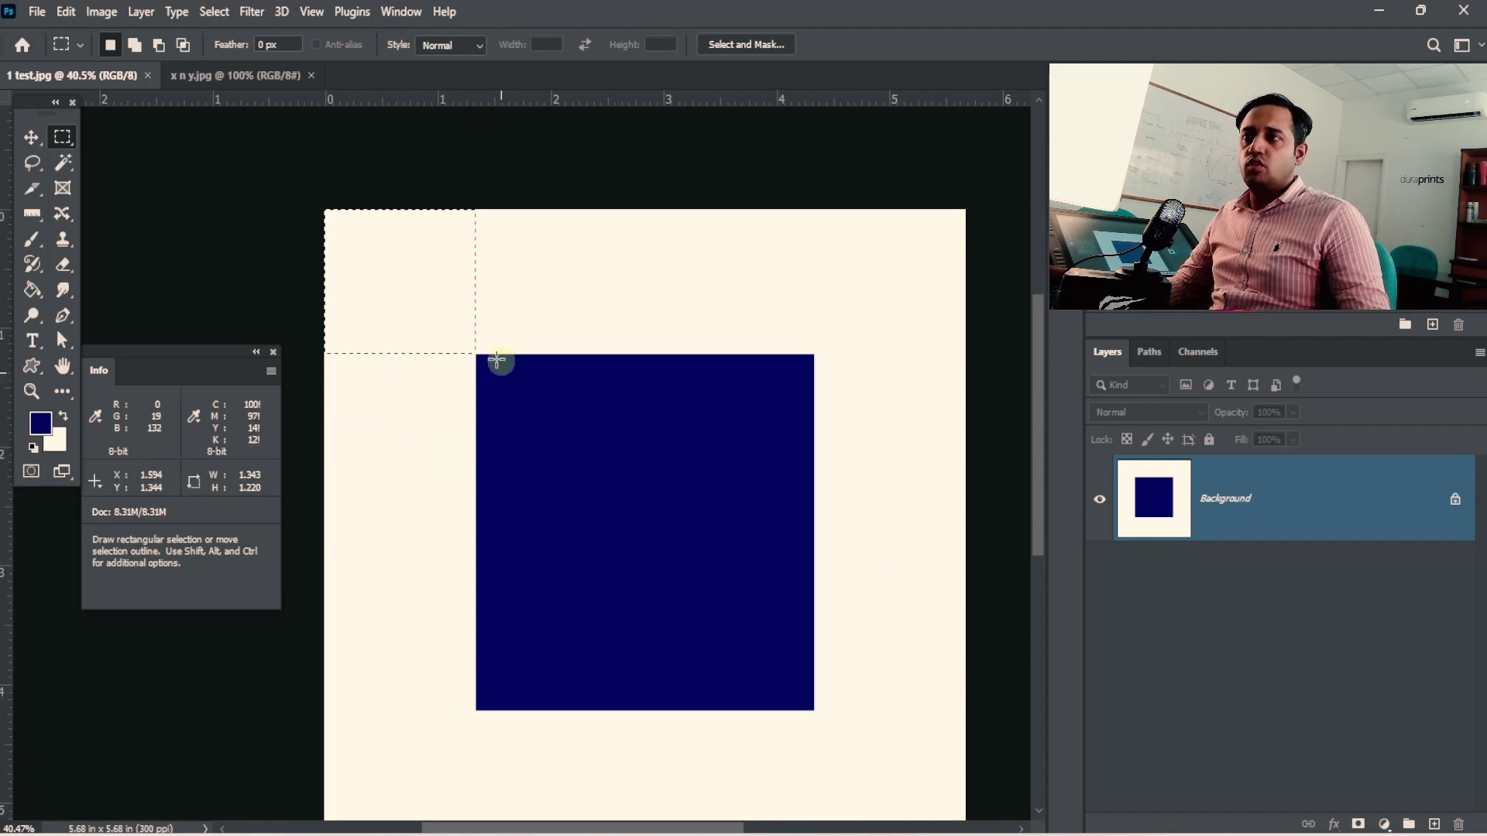
{"action": "left_click", "coordinate": [34, 214]}
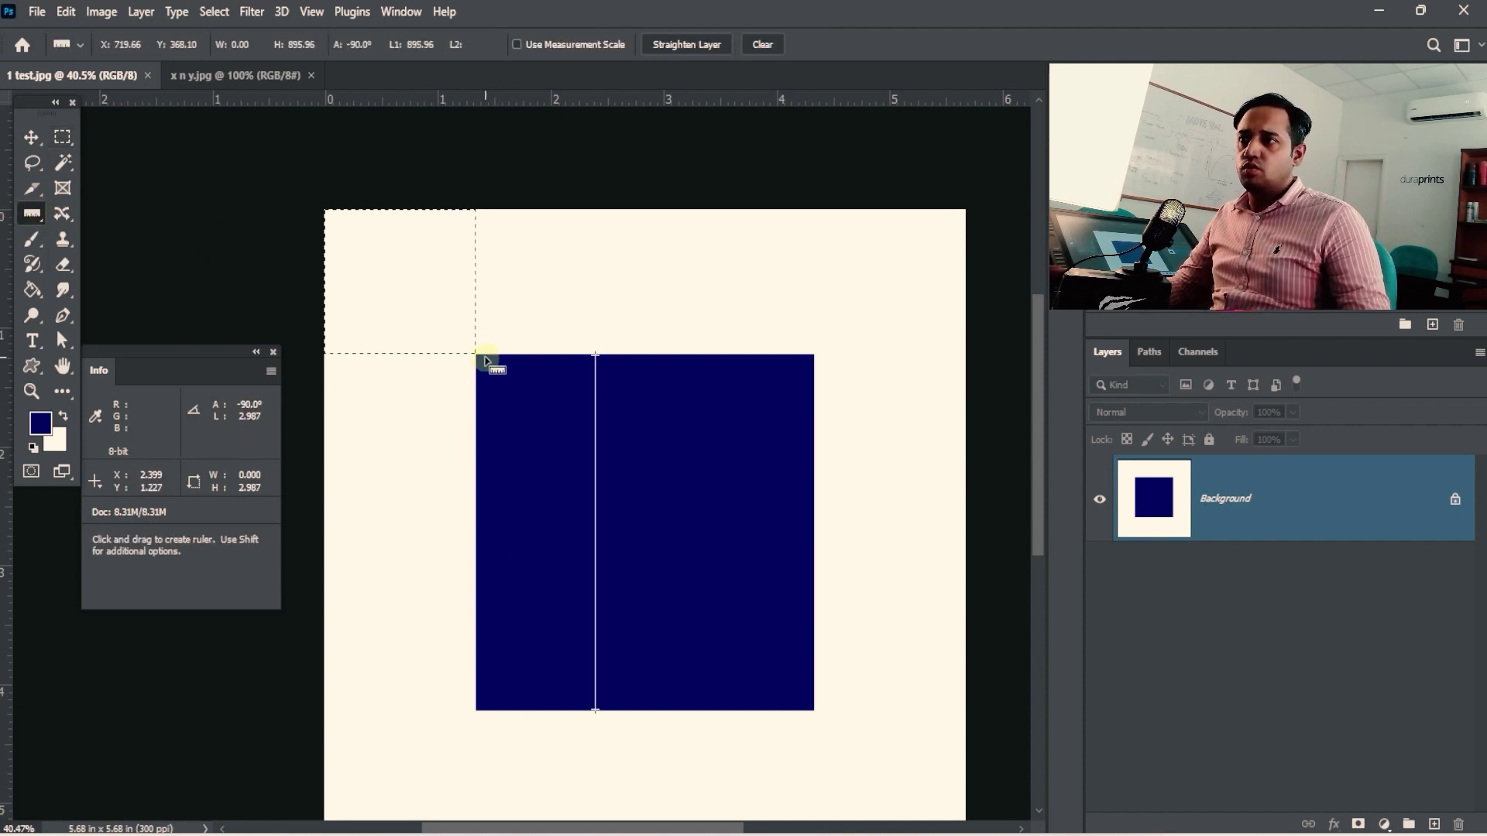
{"action": "left_click_drag", "start_coordinate": [475, 354], "coordinate": [795, 357]}
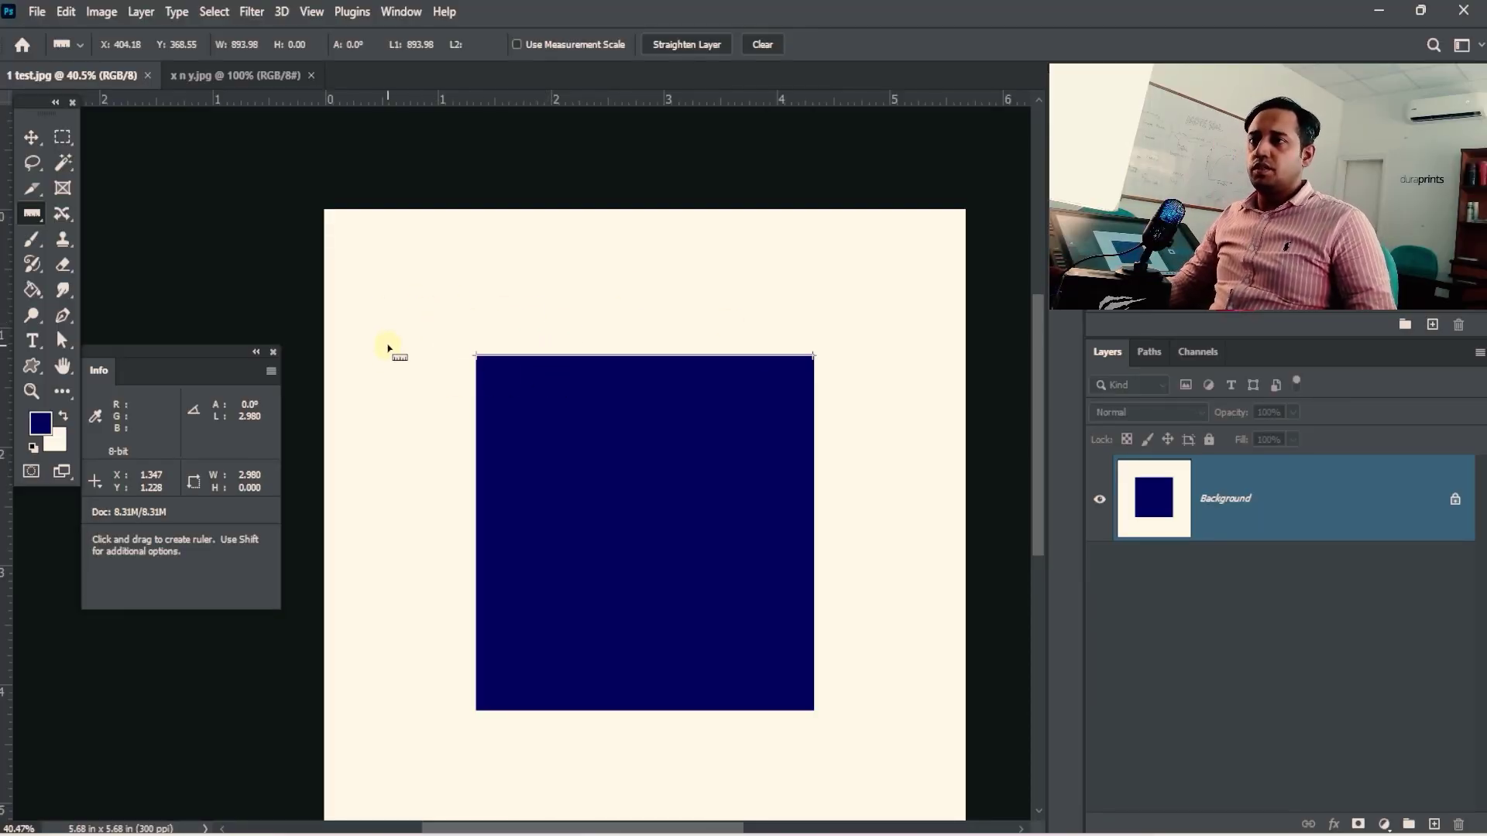
- Draw a series of ruler lines in different directions over and around the blue square to compare their angles
{"action": "left_click_drag", "start_coordinate": [393, 338], "coordinate": [395, 331]}
{"action": "left_click_drag", "start_coordinate": [533, 260], "coordinate": [652, 243]}
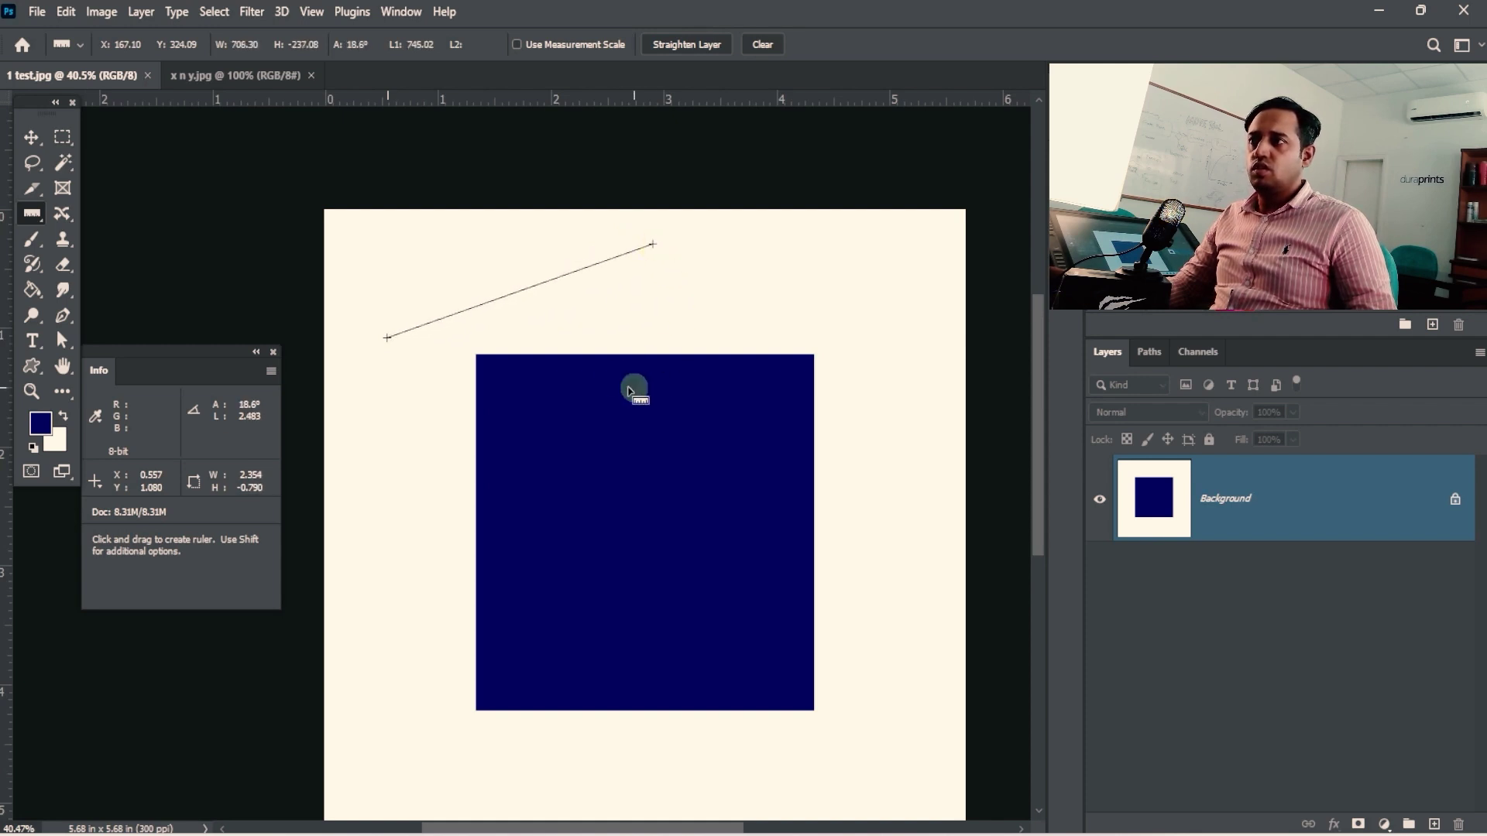
{"action": "left_click_drag", "start_coordinate": [374, 418], "coordinate": [745, 418]}
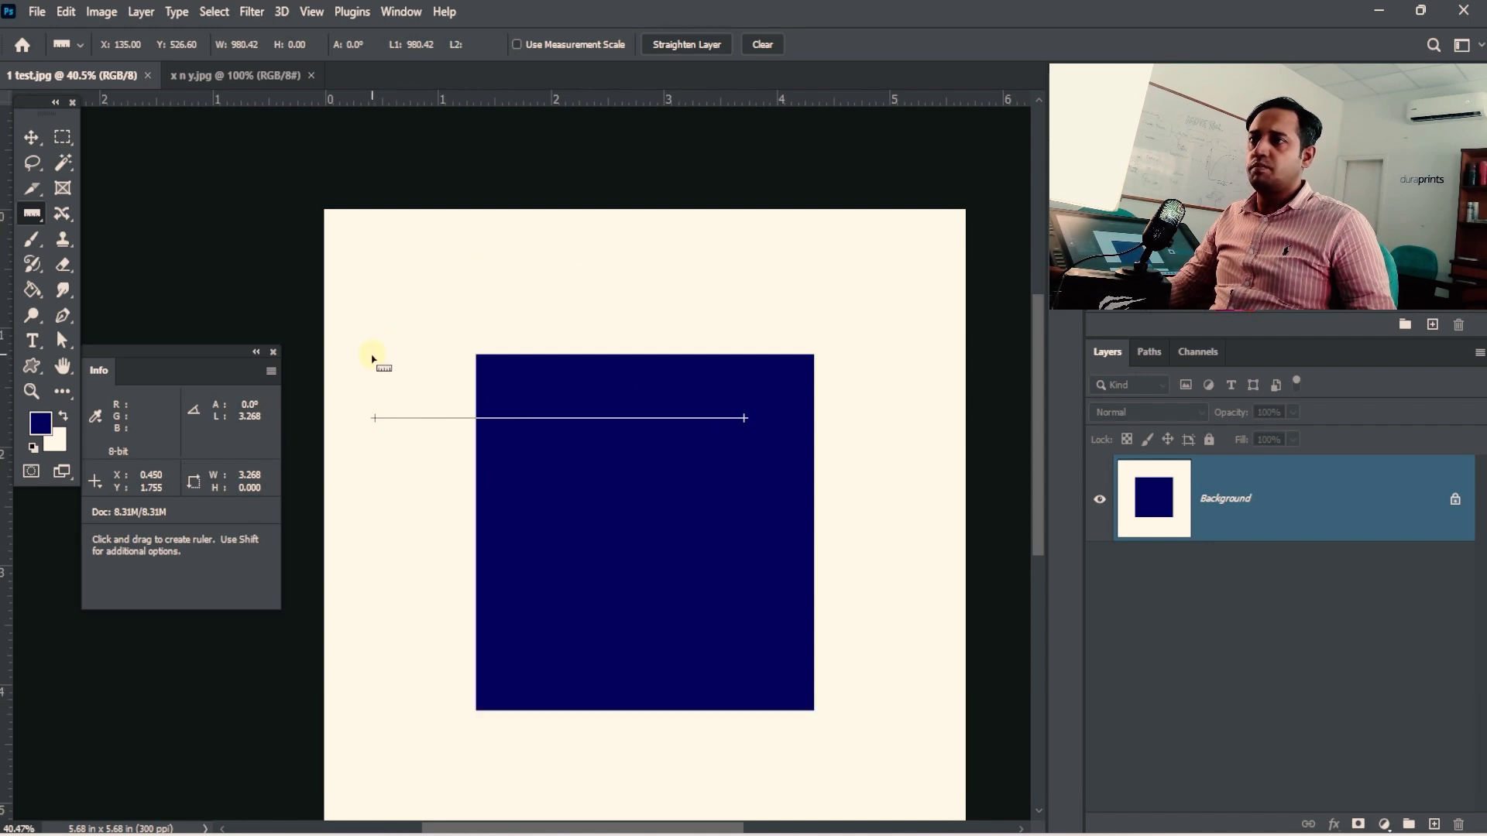
{"action": "left_click_drag", "start_coordinate": [372, 363], "coordinate": [621, 294]}
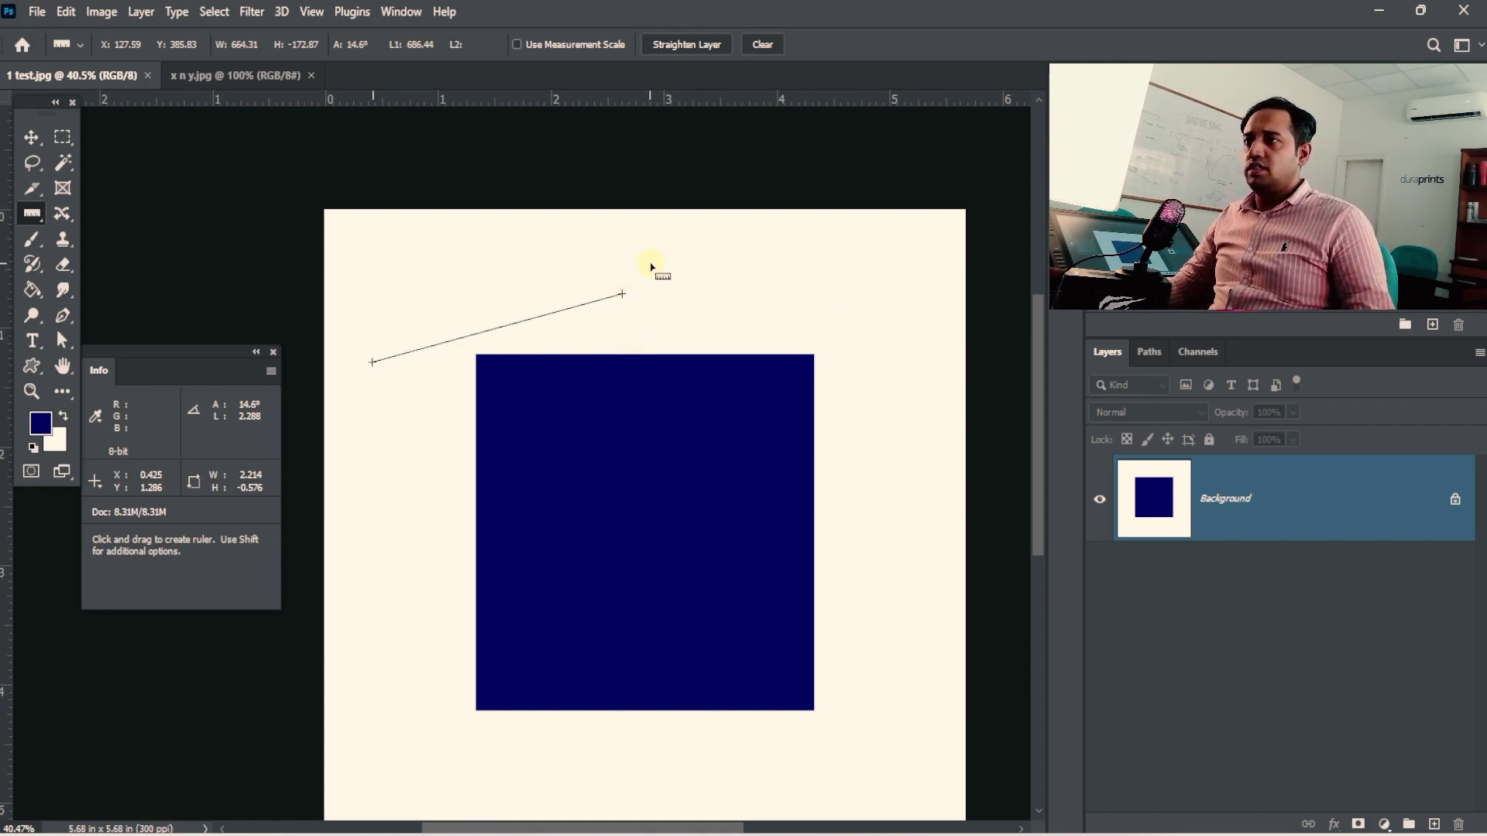
{"action": "mouse_move", "coordinate": [659, 264]}
{"action": "left_mouse_down"}
{"action": "mouse_move", "coordinate": [892, 488]}
{"action": "mouse_move", "coordinate": [578, 641]}
{"action": "mouse_move", "coordinate": [351, 681]}
{"action": "mouse_move", "coordinate": [464, 305]}
{"action": "mouse_move", "coordinate": [398, 310]}
{"action": "mouse_move", "coordinate": [386, 488]}
{"action": "left_mouse_up"}
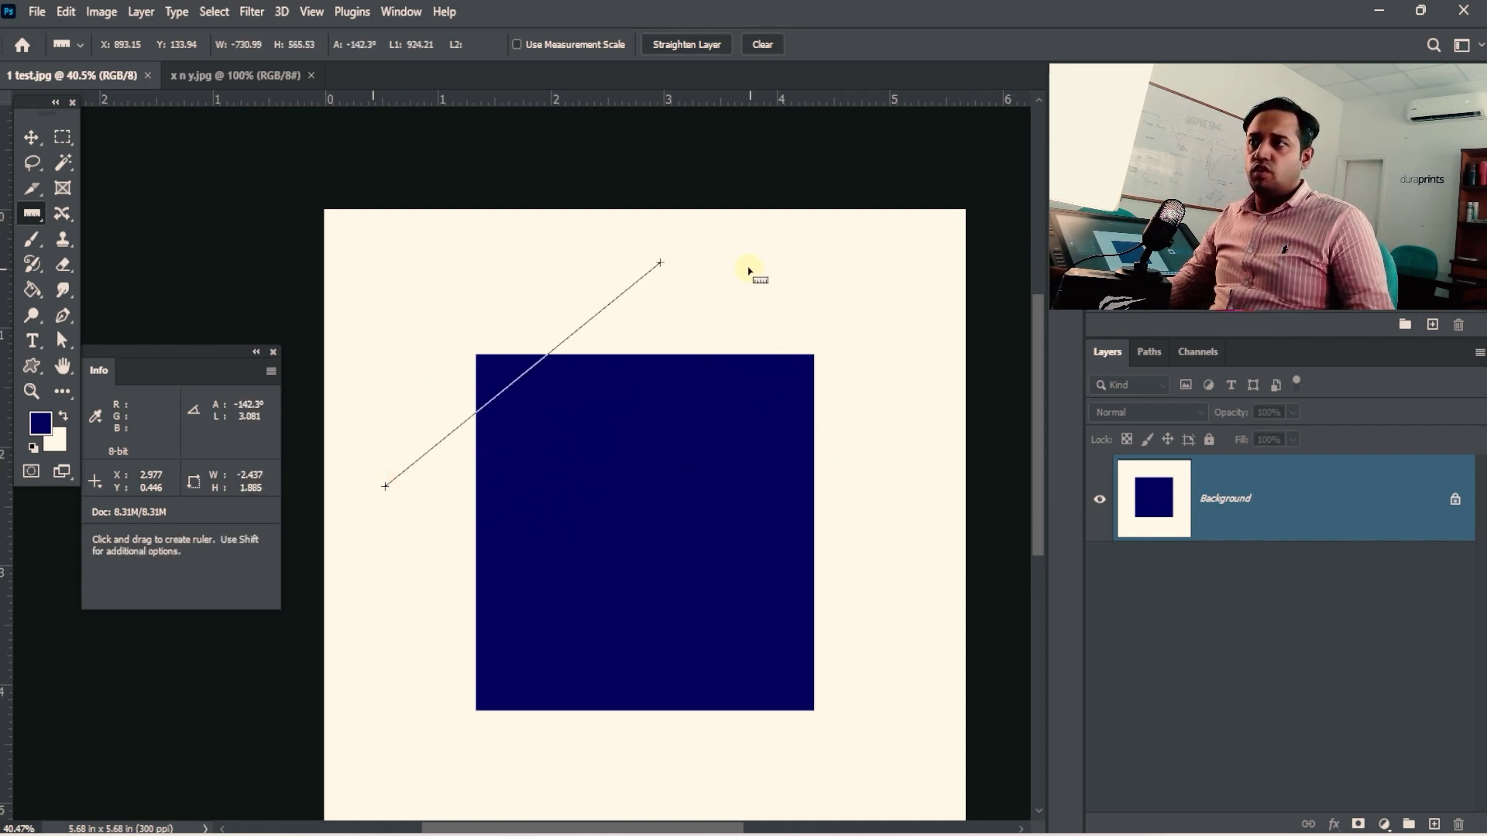
{"action": "left_click_drag", "start_coordinate": [745, 261], "coordinate": [896, 488]}
{"action": "left_click_drag", "start_coordinate": [454, 227], "coordinate": [416, 463]}
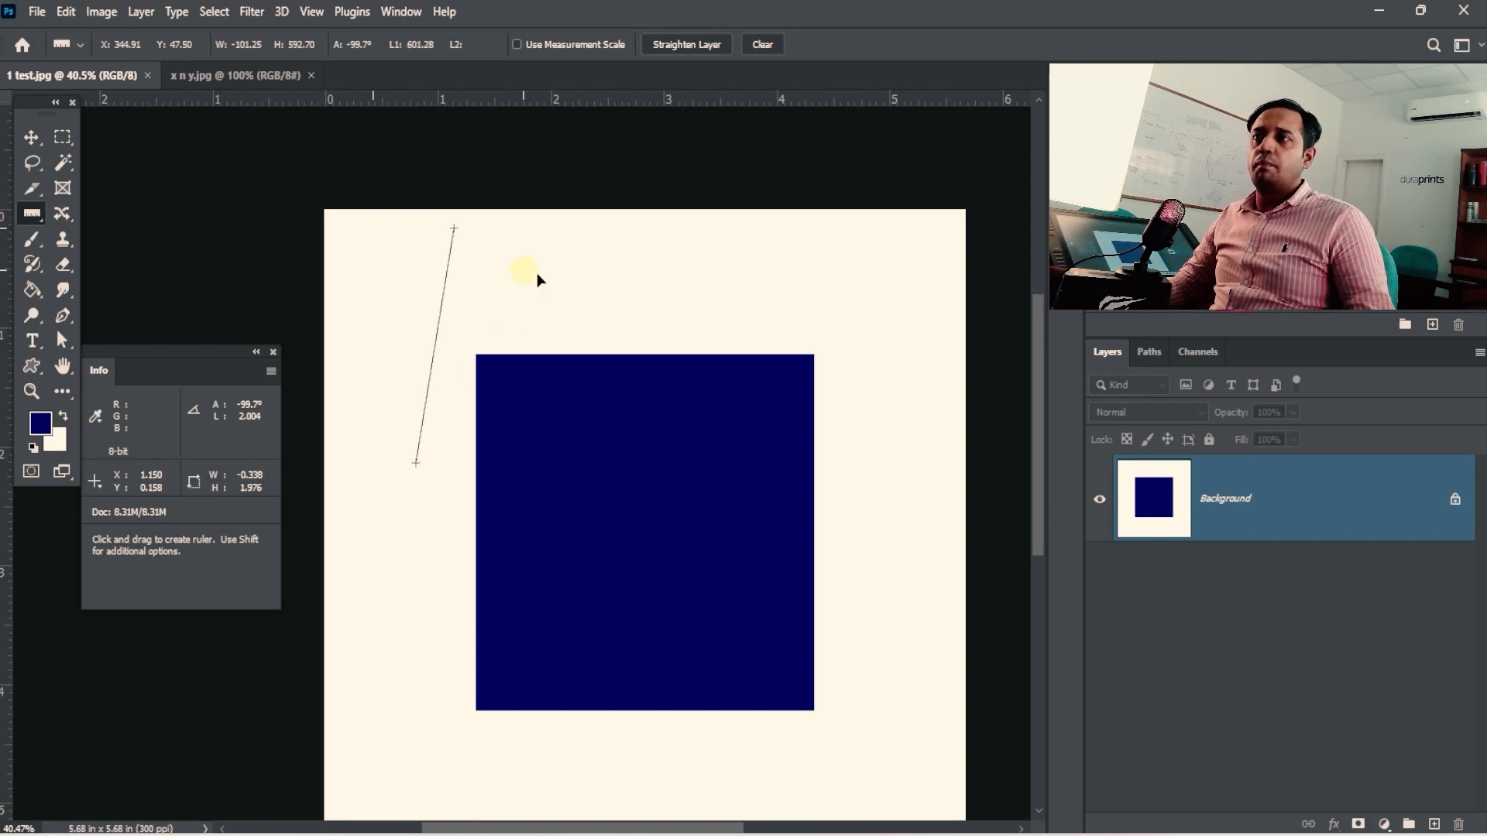
{"action": "left_click_drag", "start_coordinate": [524, 271], "coordinate": [849, 454]}
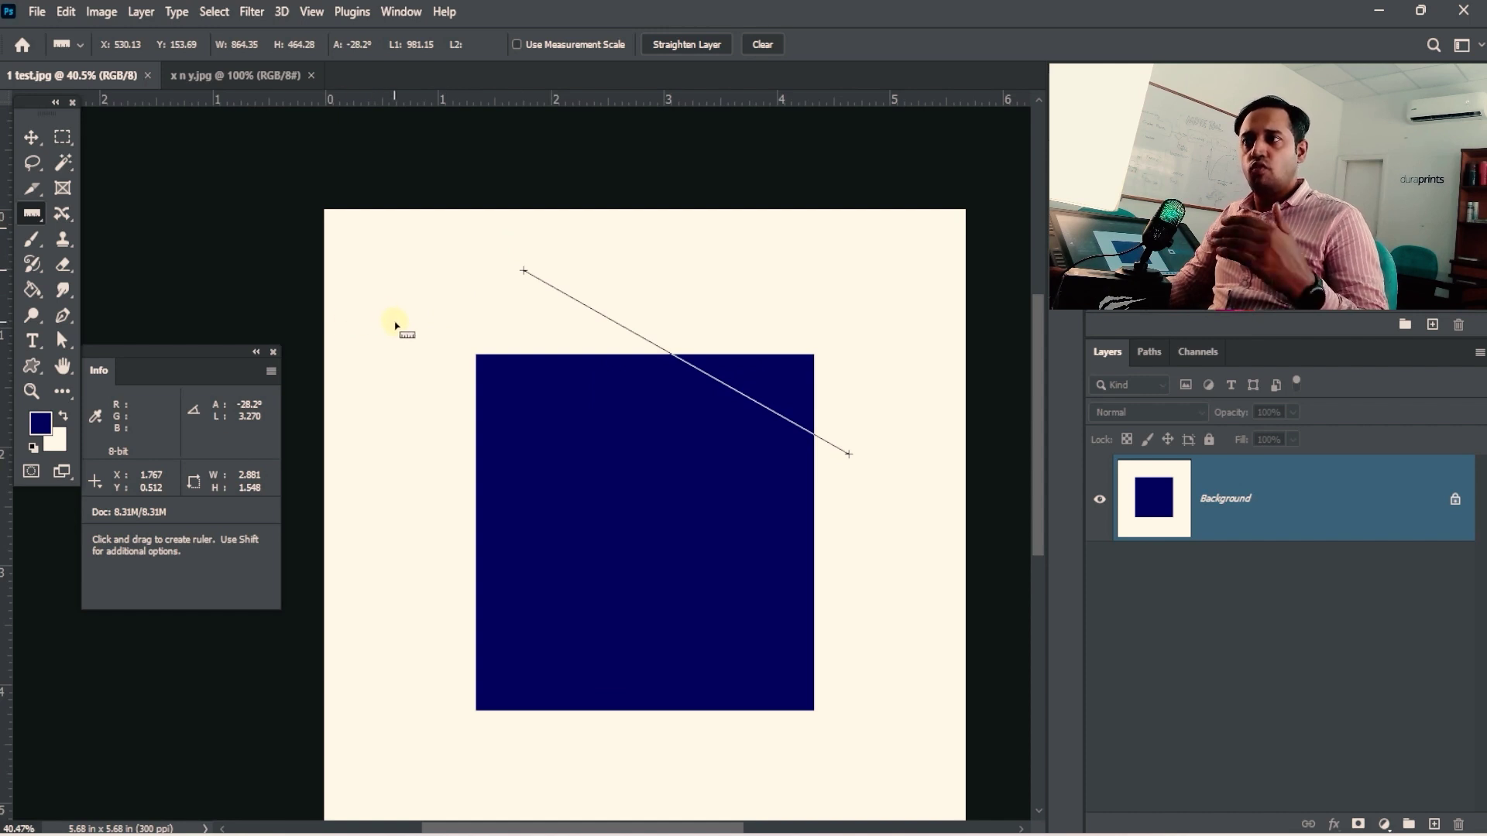
- Draw more ruler lines at various angles above and across the blue square's upper part, and clear the last one
{"action": "mouse_move", "coordinate": [432, 317]}
{"action": "left_mouse_down"}
{"action": "mouse_move", "coordinate": [663, 458]}
{"action": "mouse_move", "coordinate": [398, 313]}
{"action": "mouse_move", "coordinate": [769, 320]}
{"action": "left_mouse_up"}
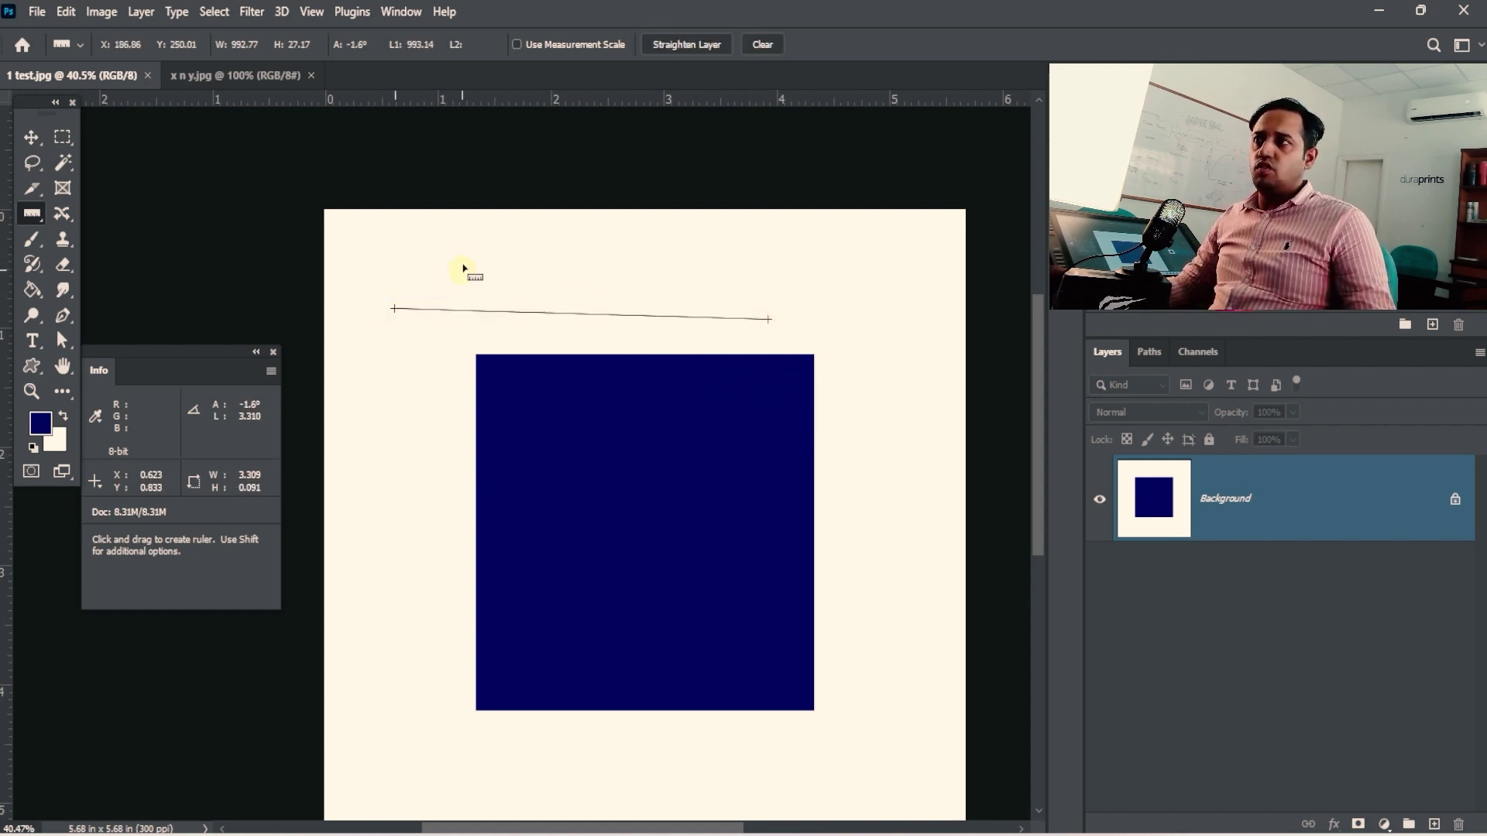
{"action": "left_click_drag", "start_coordinate": [462, 262], "coordinate": [767, 218]}
{"action": "left_click_drag", "start_coordinate": [382, 389], "coordinate": [647, 342]}
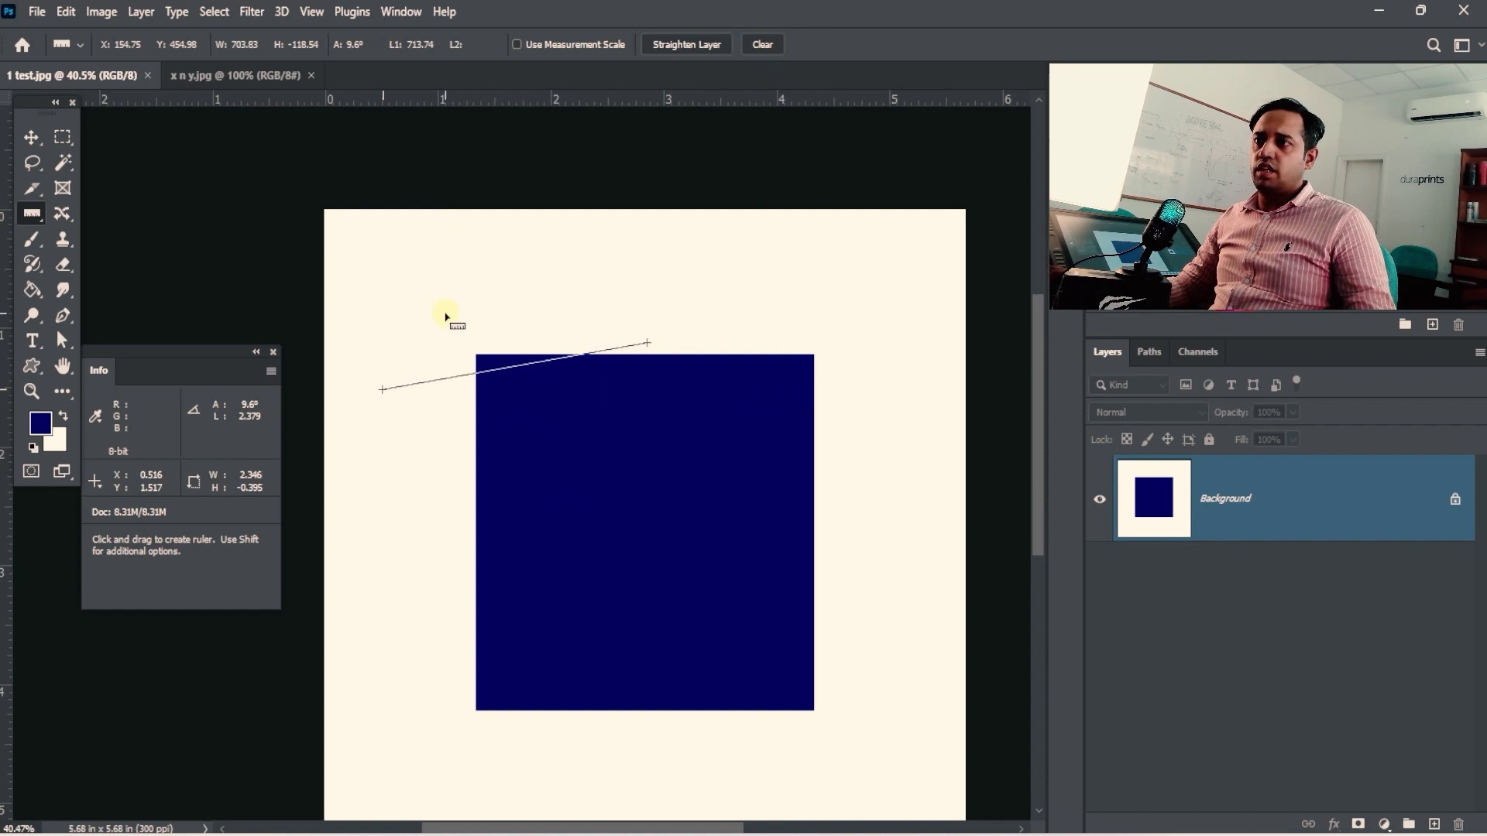
{"action": "left_click_drag", "start_coordinate": [444, 314], "coordinate": [537, 296]}
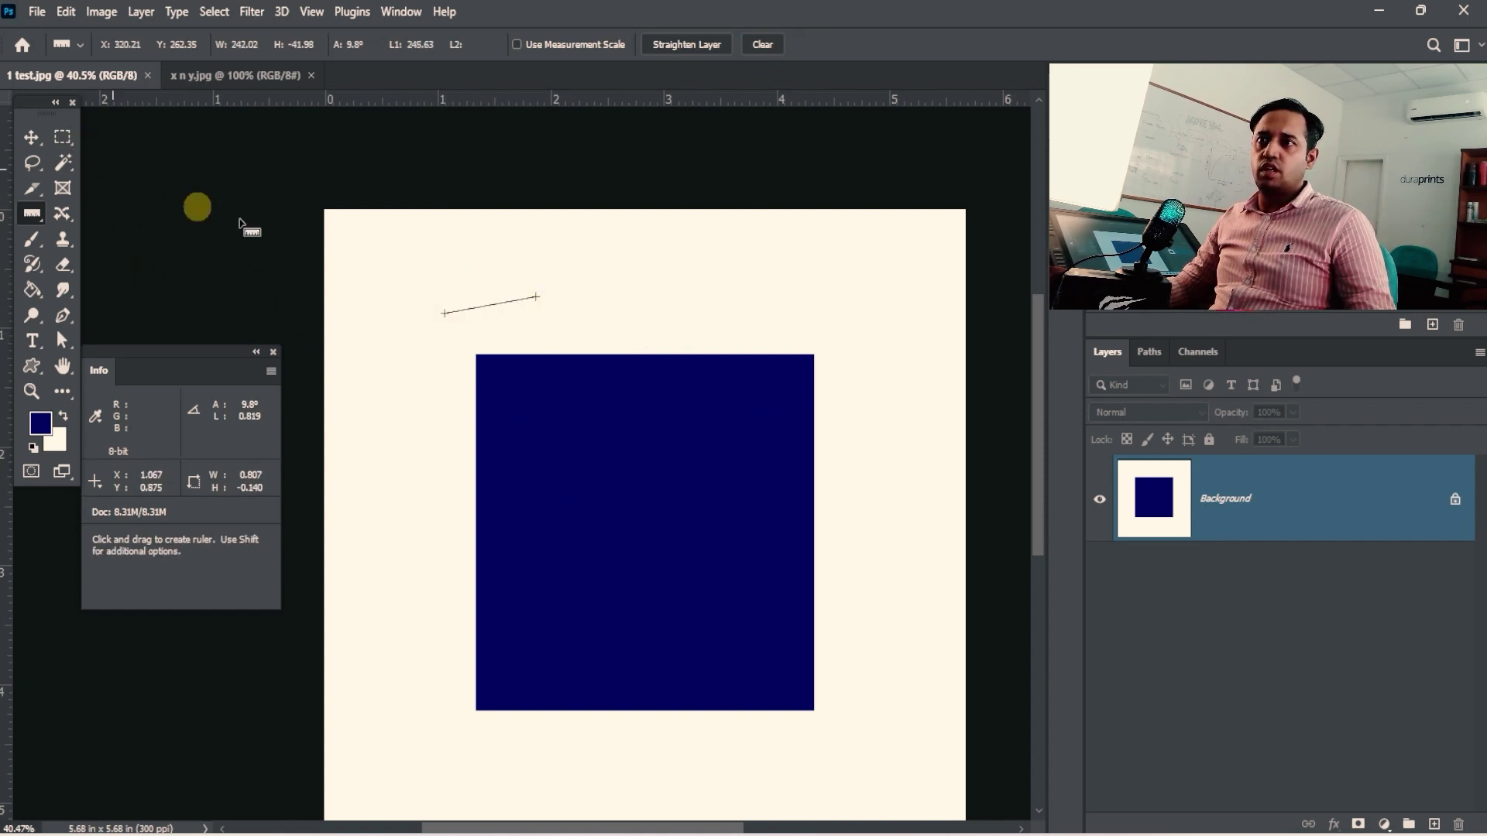
{"action": "left_click_drag", "start_coordinate": [541, 332], "coordinate": [727, 487]}
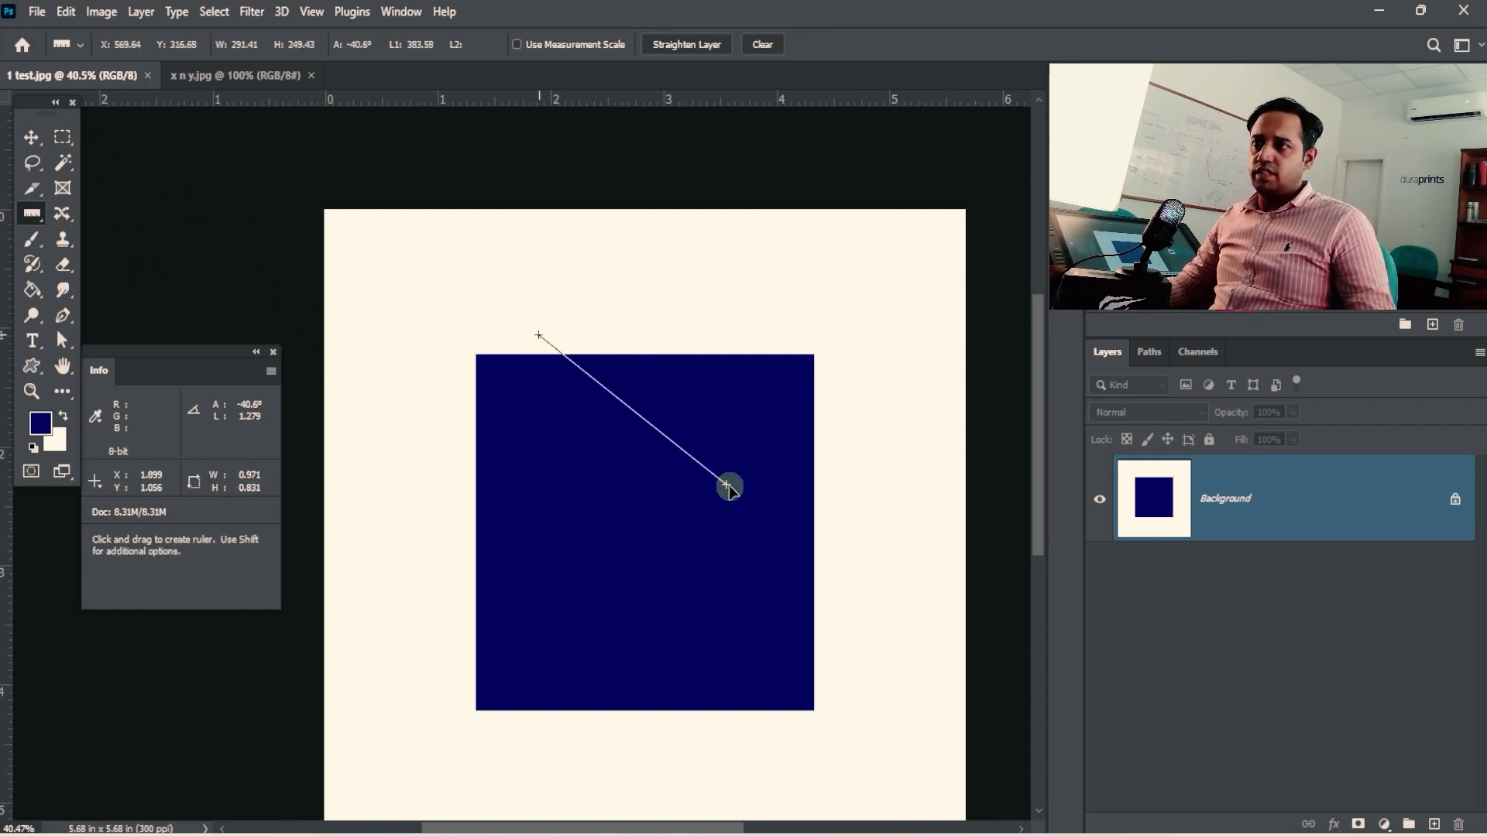
{"action": "left_click_drag", "start_coordinate": [690, 267], "coordinate": [643, 342]}
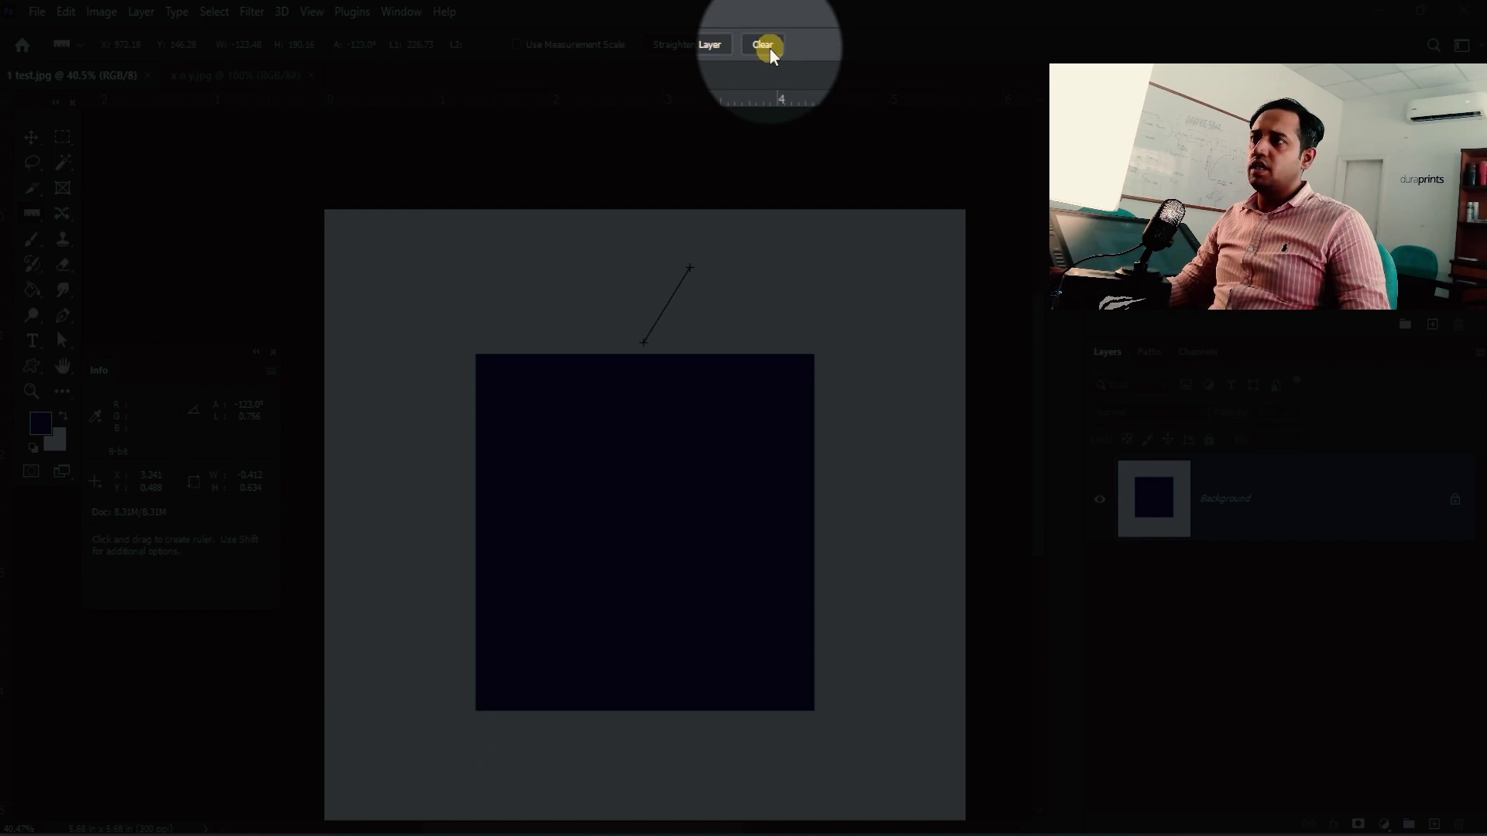
{"action": "left_click", "coordinate": [768, 48]}
- Draw a run of steep diagonal ruler lines across the canvas and around the blue square, and clear the ruler
{"action": "left_click_drag", "start_coordinate": [549, 280], "coordinate": [744, 431]}
{"action": "left_click_drag", "start_coordinate": [731, 206], "coordinate": [601, 451]}
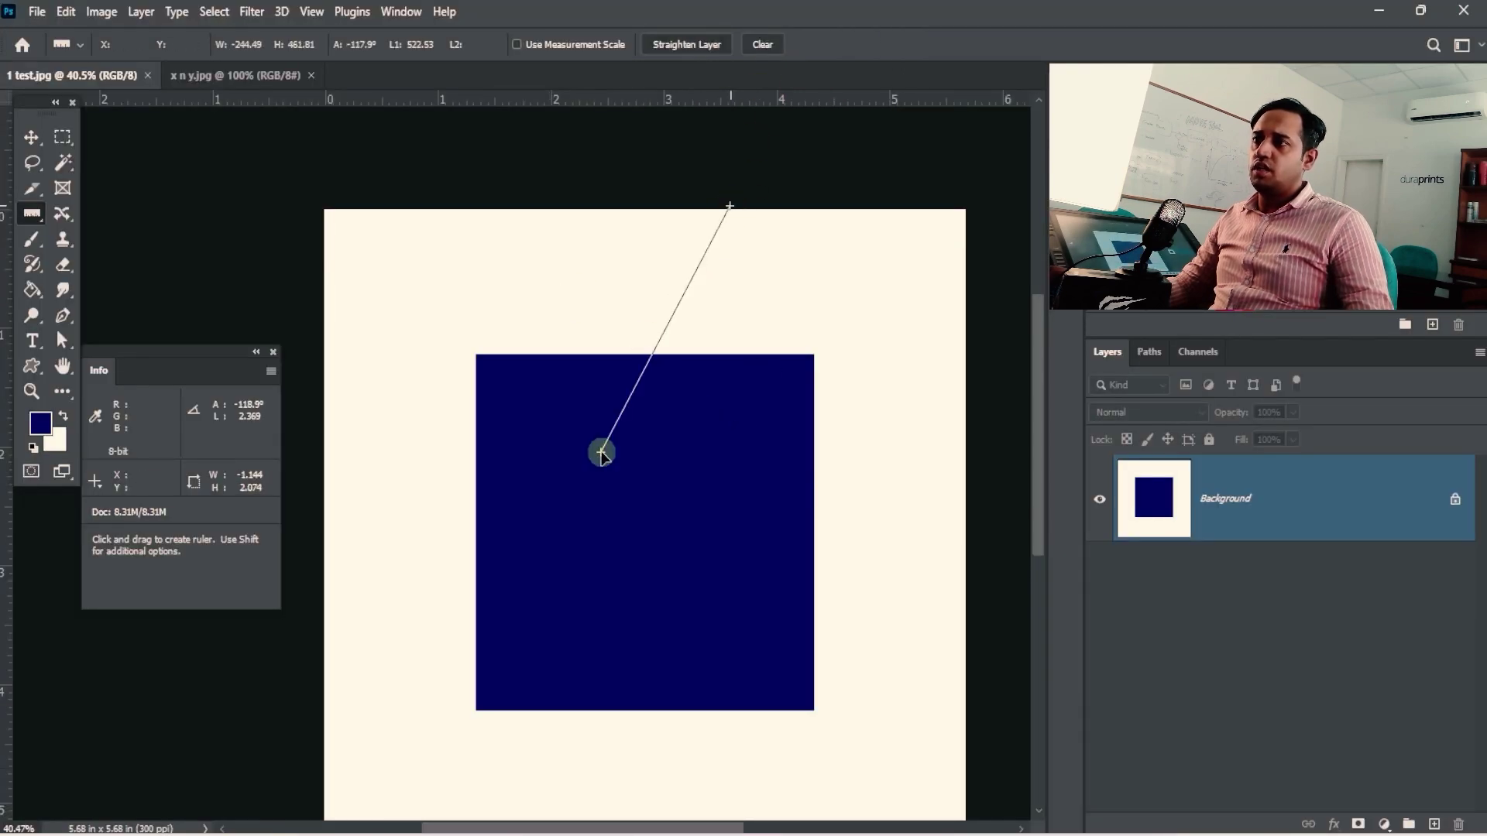
{"action": "left_click_drag", "start_coordinate": [459, 297], "coordinate": [422, 569]}
{"action": "left_click_drag", "start_coordinate": [757, 617], "coordinate": [853, 787]}
{"action": "left_click_drag", "start_coordinate": [776, 309], "coordinate": [554, 485]}
{"action": "left_click_drag", "start_coordinate": [551, 268], "coordinate": [411, 428]}
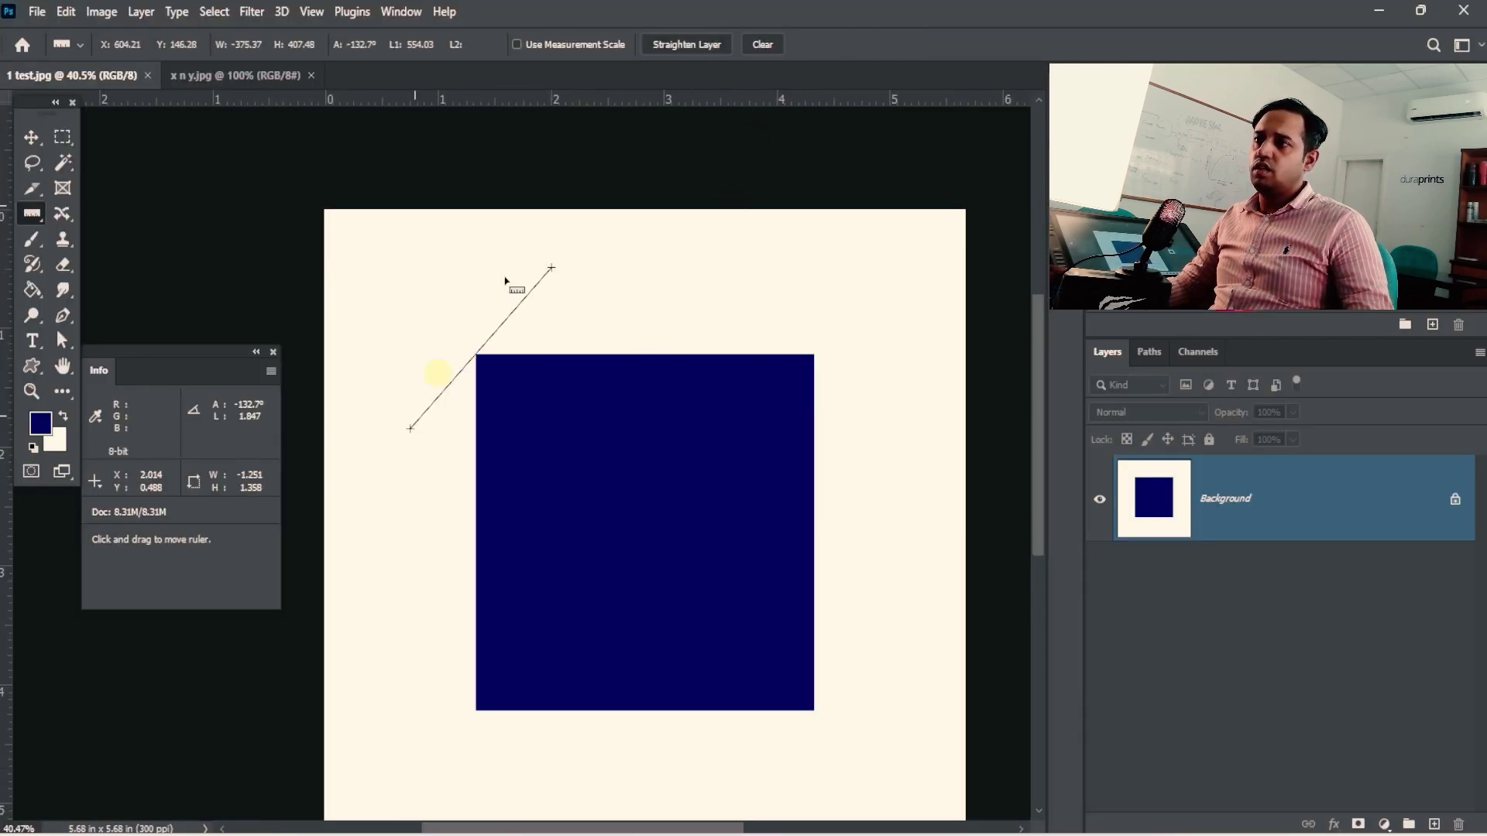
{"action": "left_click", "coordinate": [767, 51]}
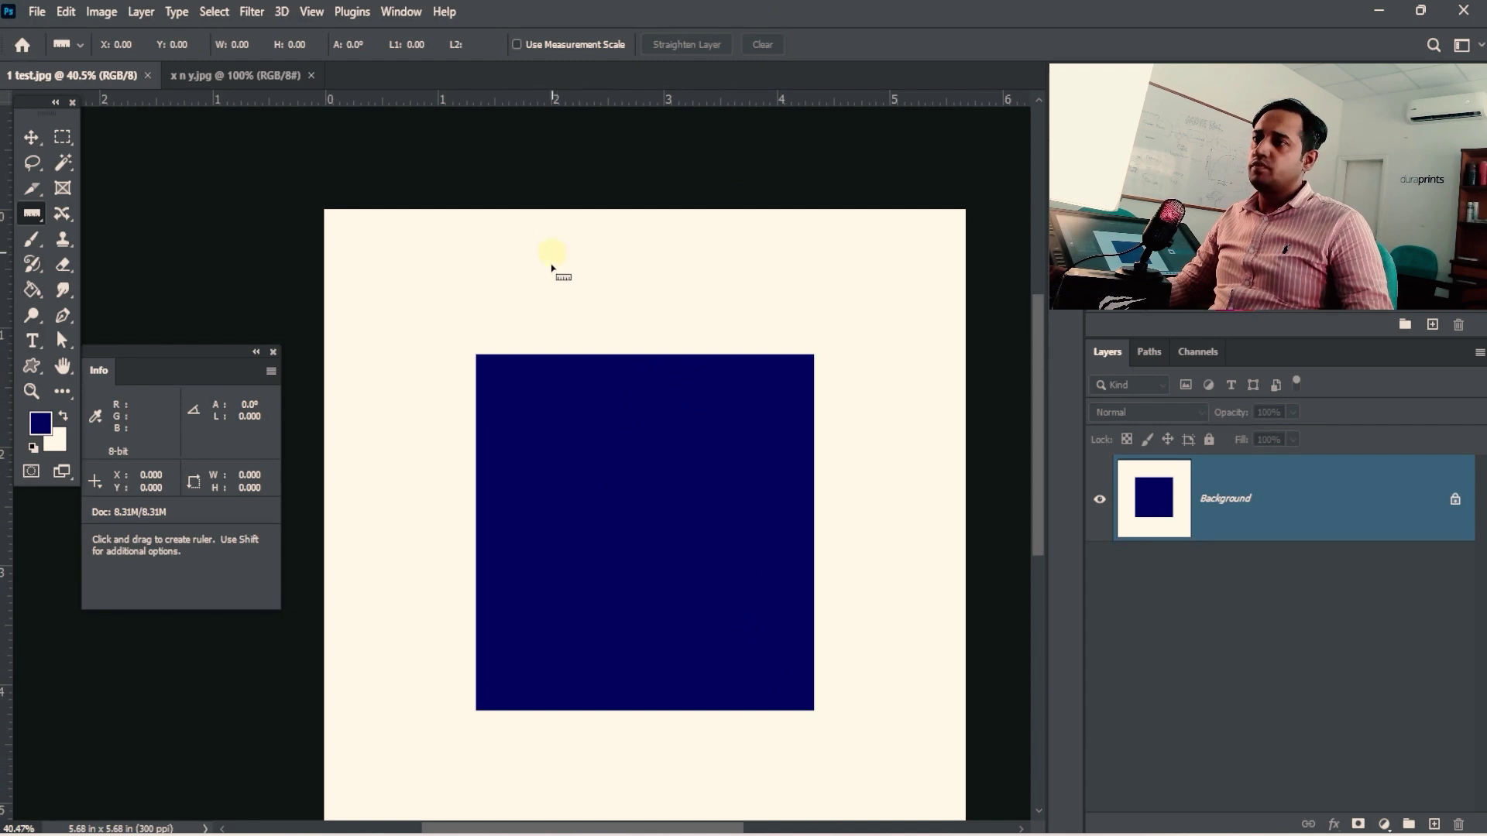
- Draw a ruler line about 4.3 in long rising across the blue square's upper corner, and move its far endpoint to several positions
{"action": "left_click_drag", "start_coordinate": [374, 398], "coordinate": [838, 261]}
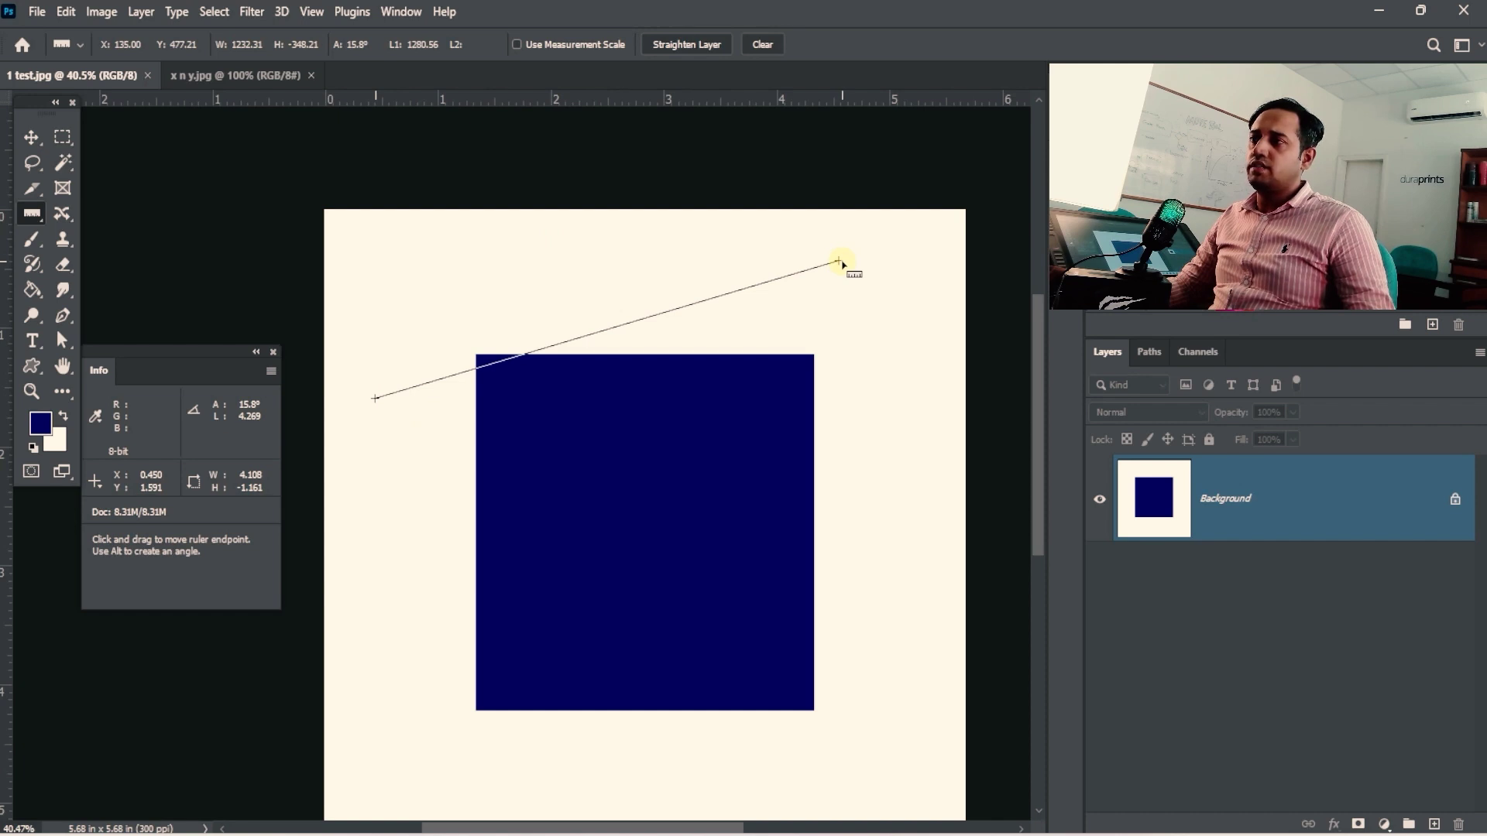
{"action": "left_click_drag", "start_coordinate": [839, 262], "coordinate": [848, 280]}
{"action": "left_click_drag", "start_coordinate": [866, 394], "coordinate": [866, 458]}
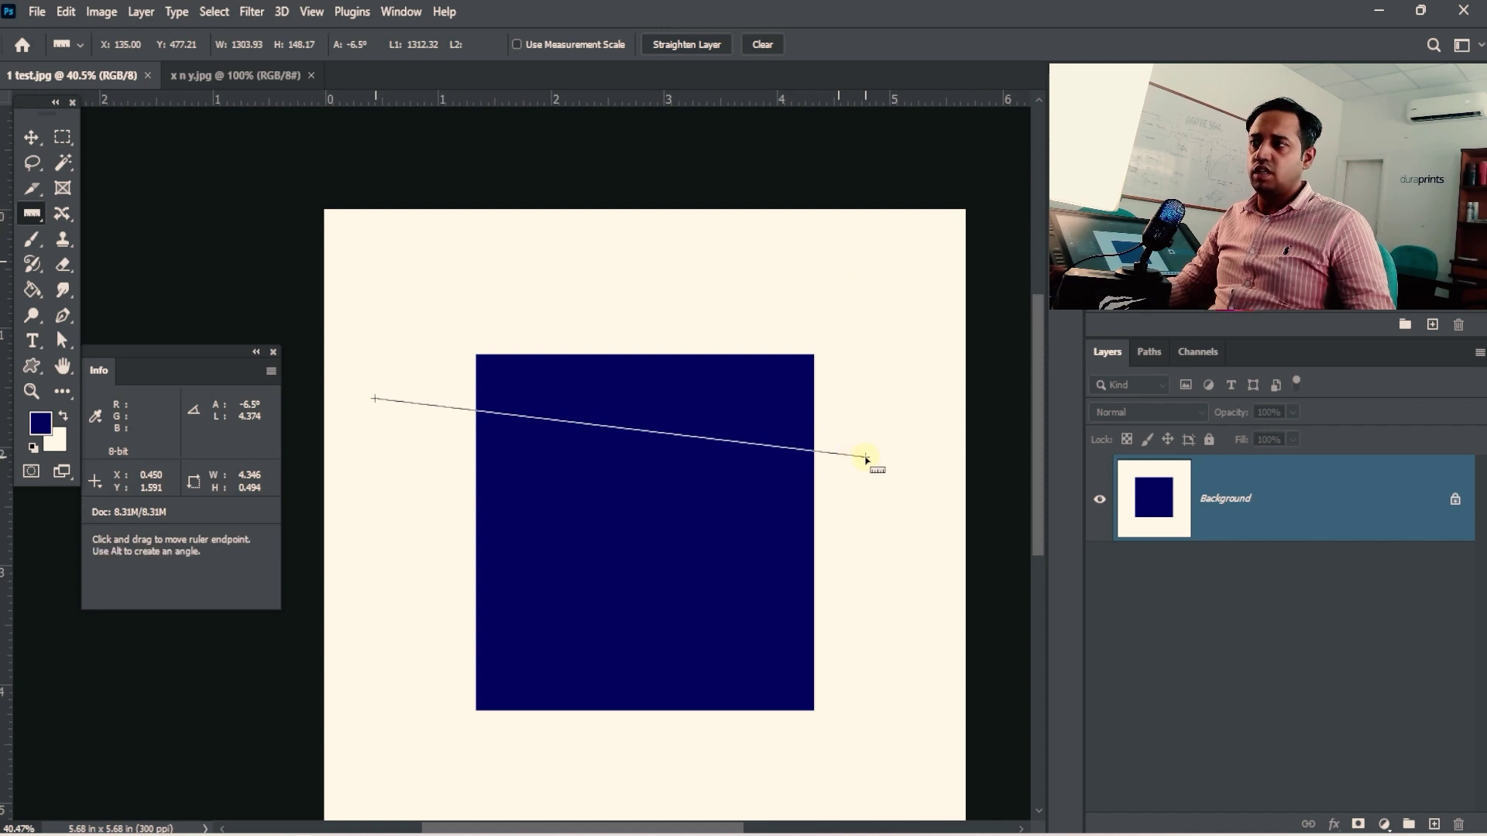
{"action": "left_click_drag", "start_coordinate": [867, 458], "coordinate": [878, 371]}
{"action": "key", "text": "ctrl+z"}
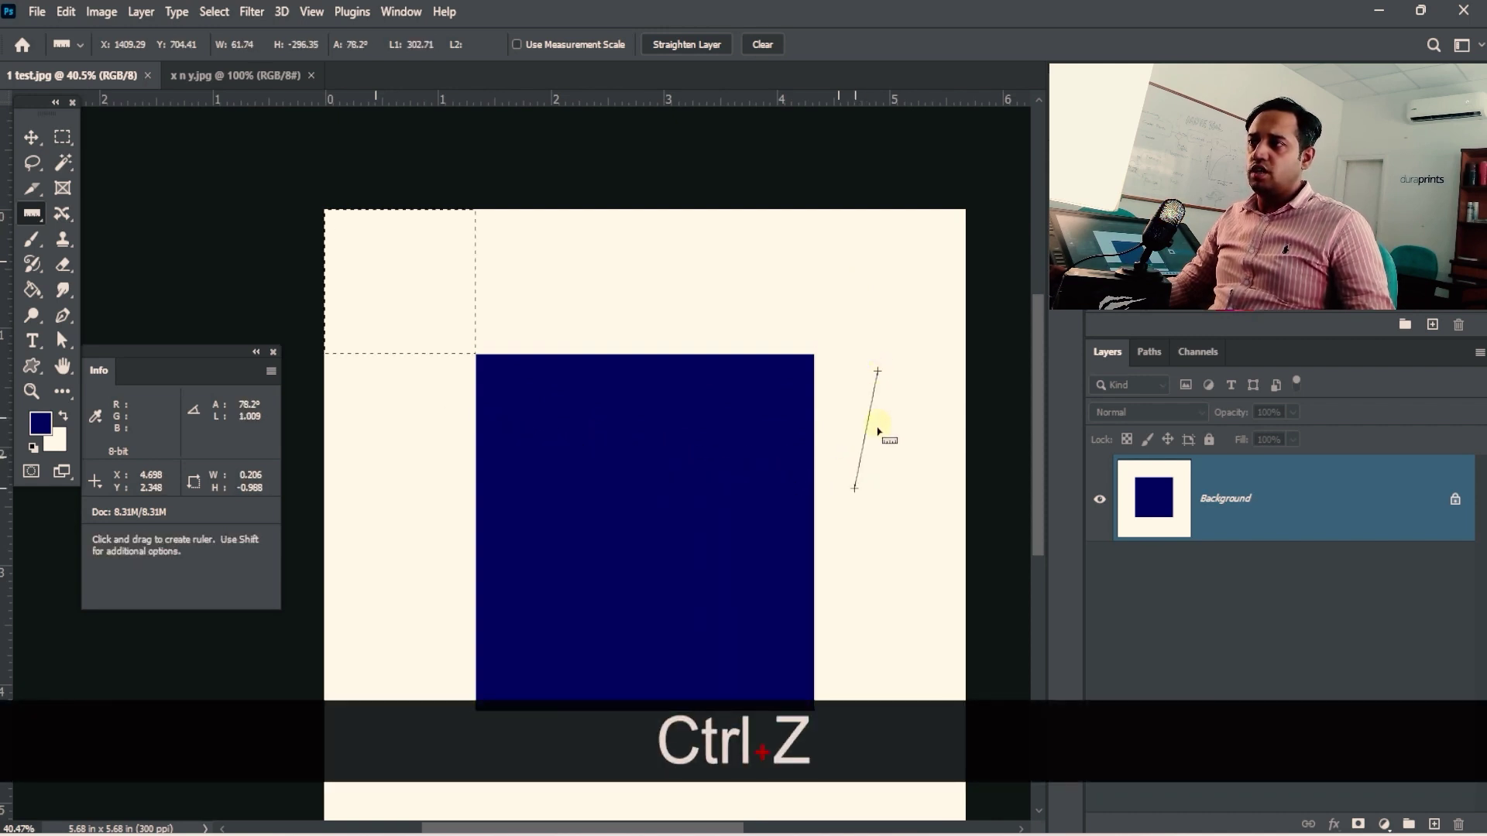
{"action": "left_click_drag", "start_coordinate": [609, 264], "coordinate": [619, 264]}
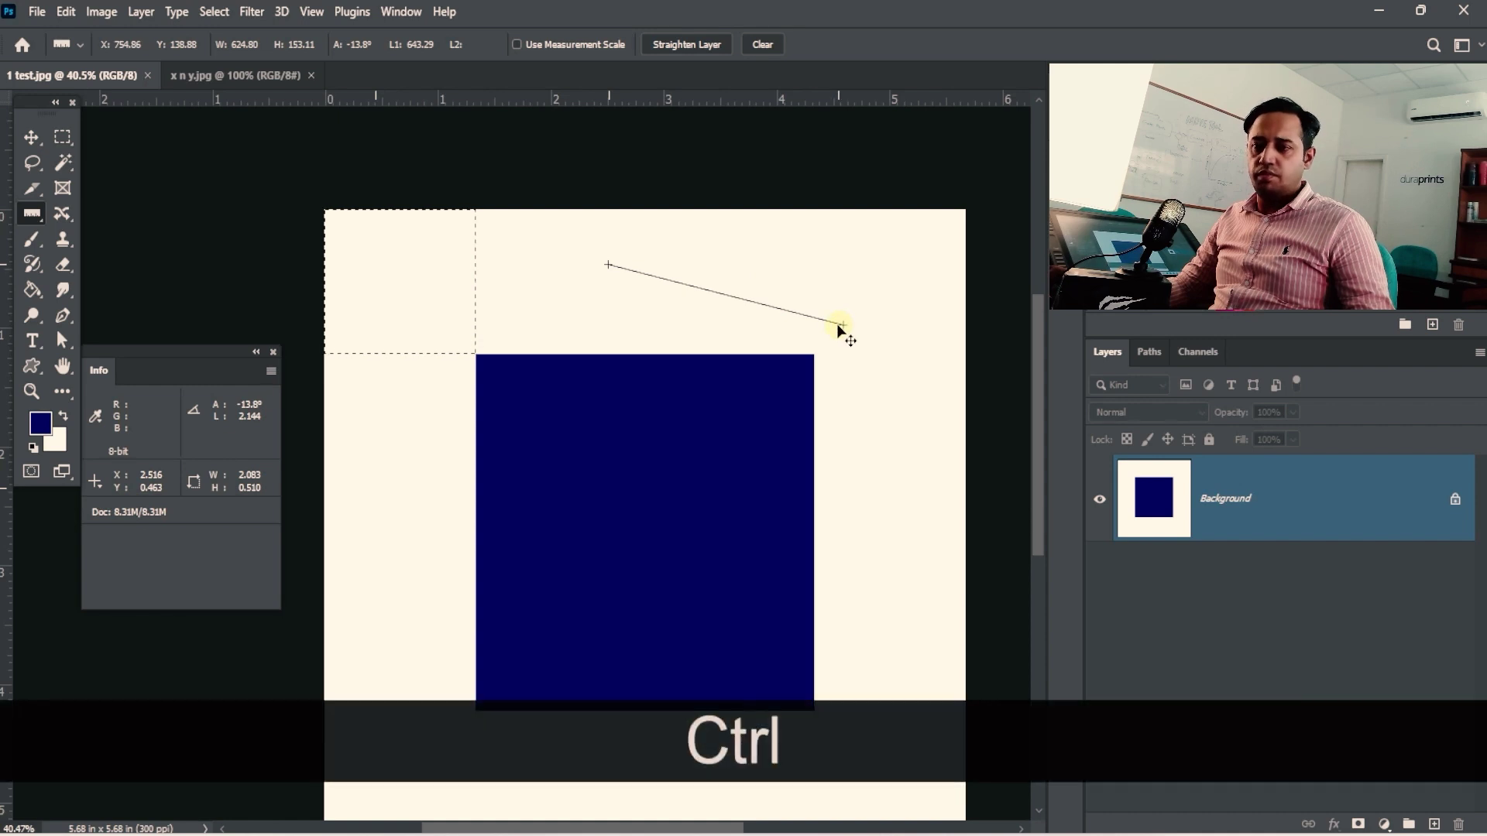
{"action": "key", "text": "ctrl+d"}
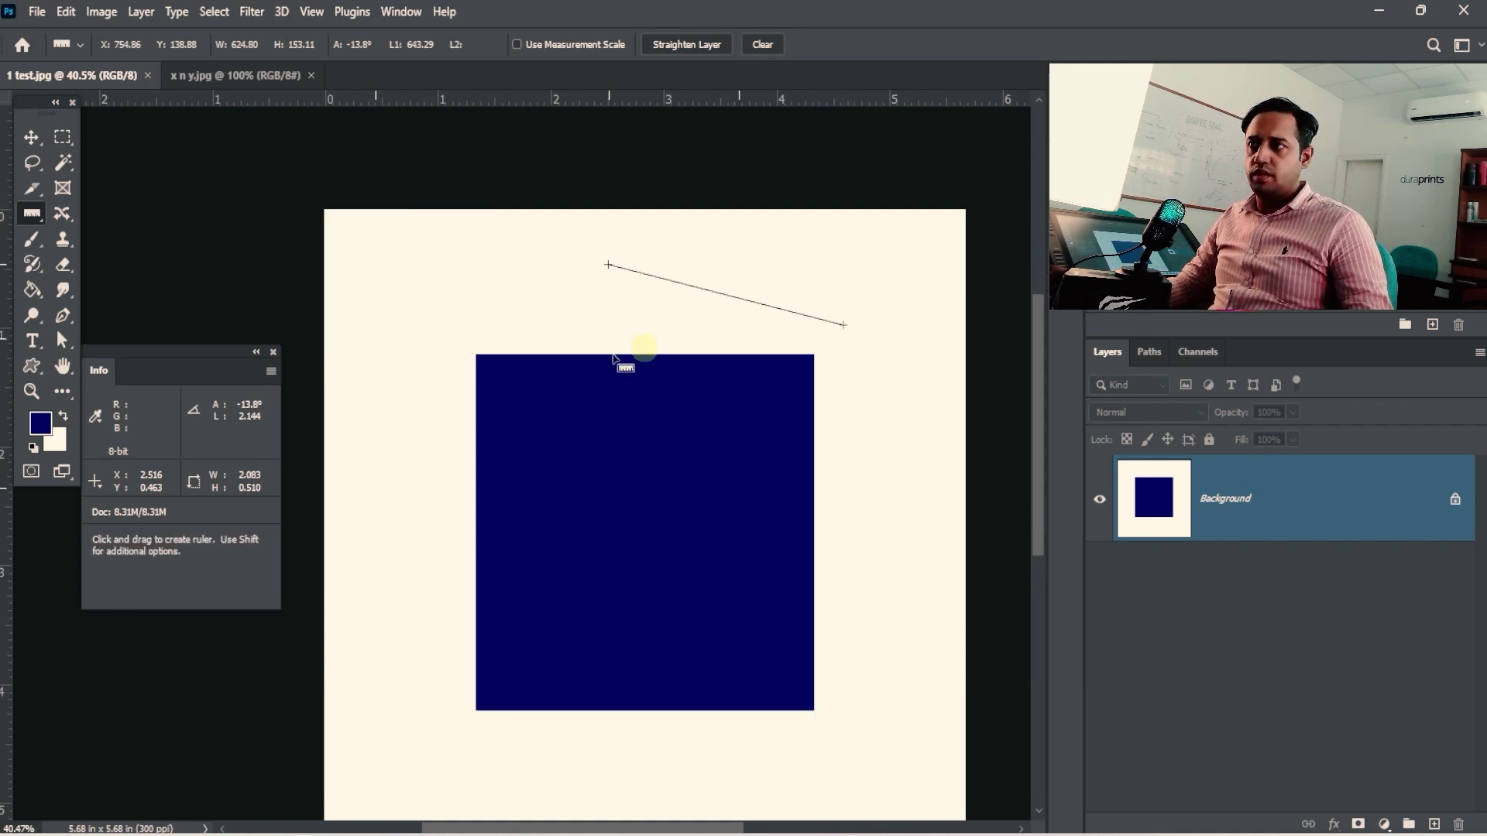
- Draw a nearly horizontal ruler line about 2.7 in long into the blue square, and reposition both of its endpoints above the square
{"action": "left_click_drag", "start_coordinate": [385, 562], "coordinate": [686, 576]}
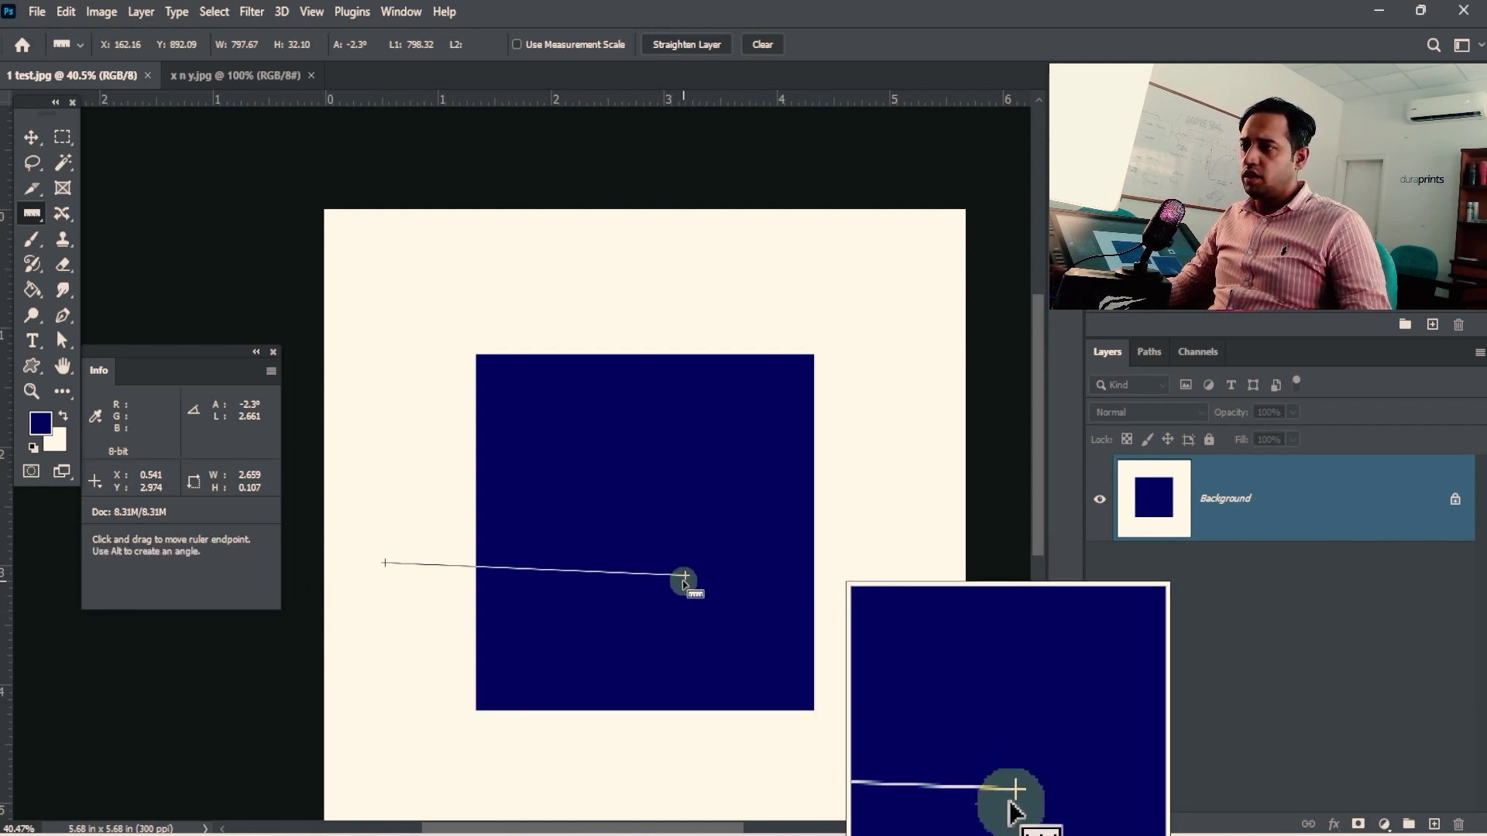
{"action": "left_click_drag", "start_coordinate": [684, 575], "coordinate": [583, 295]}
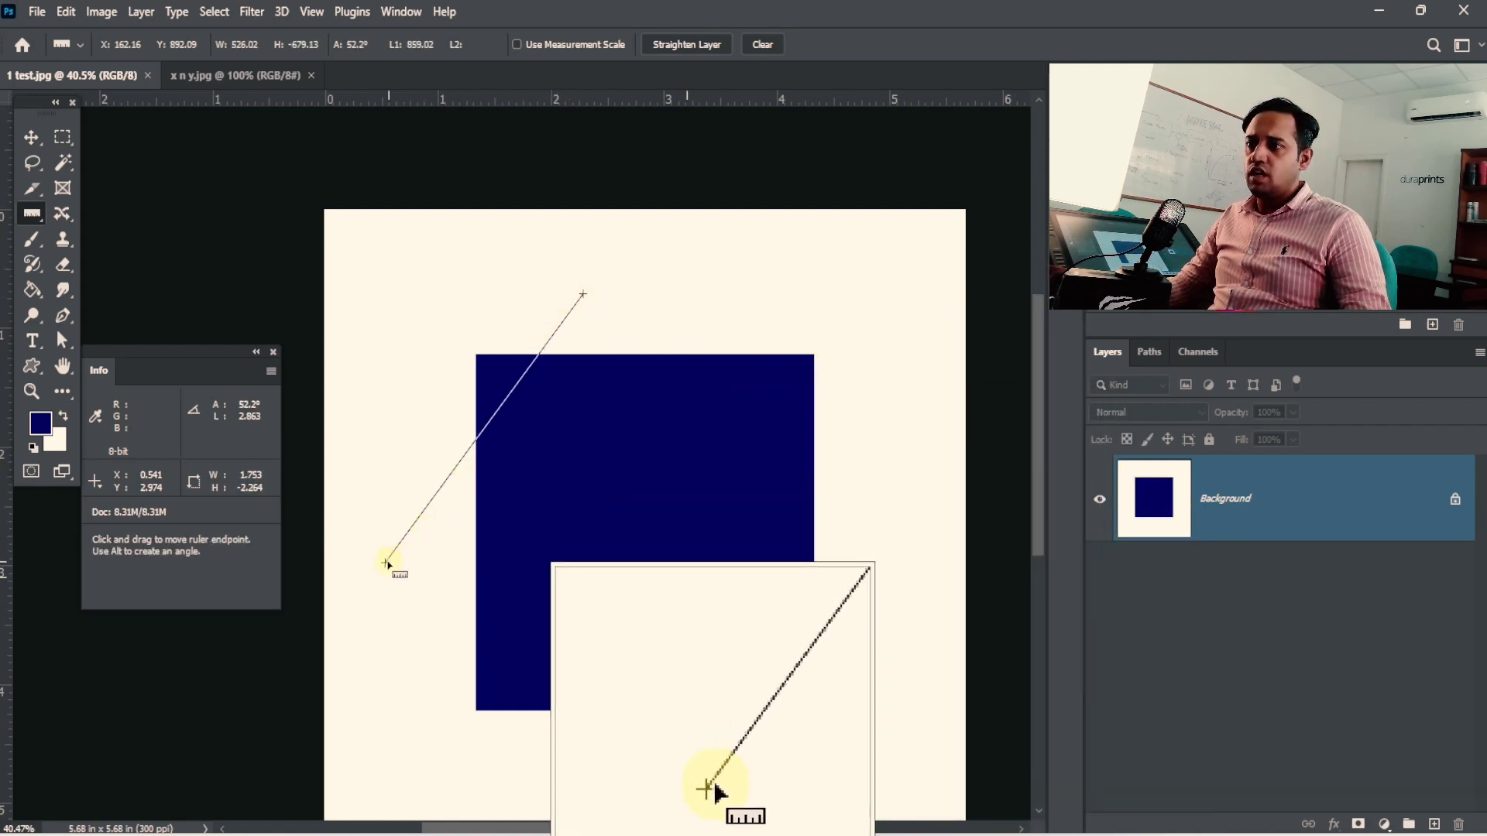
{"action": "left_click_drag", "start_coordinate": [387, 563], "coordinate": [421, 333]}
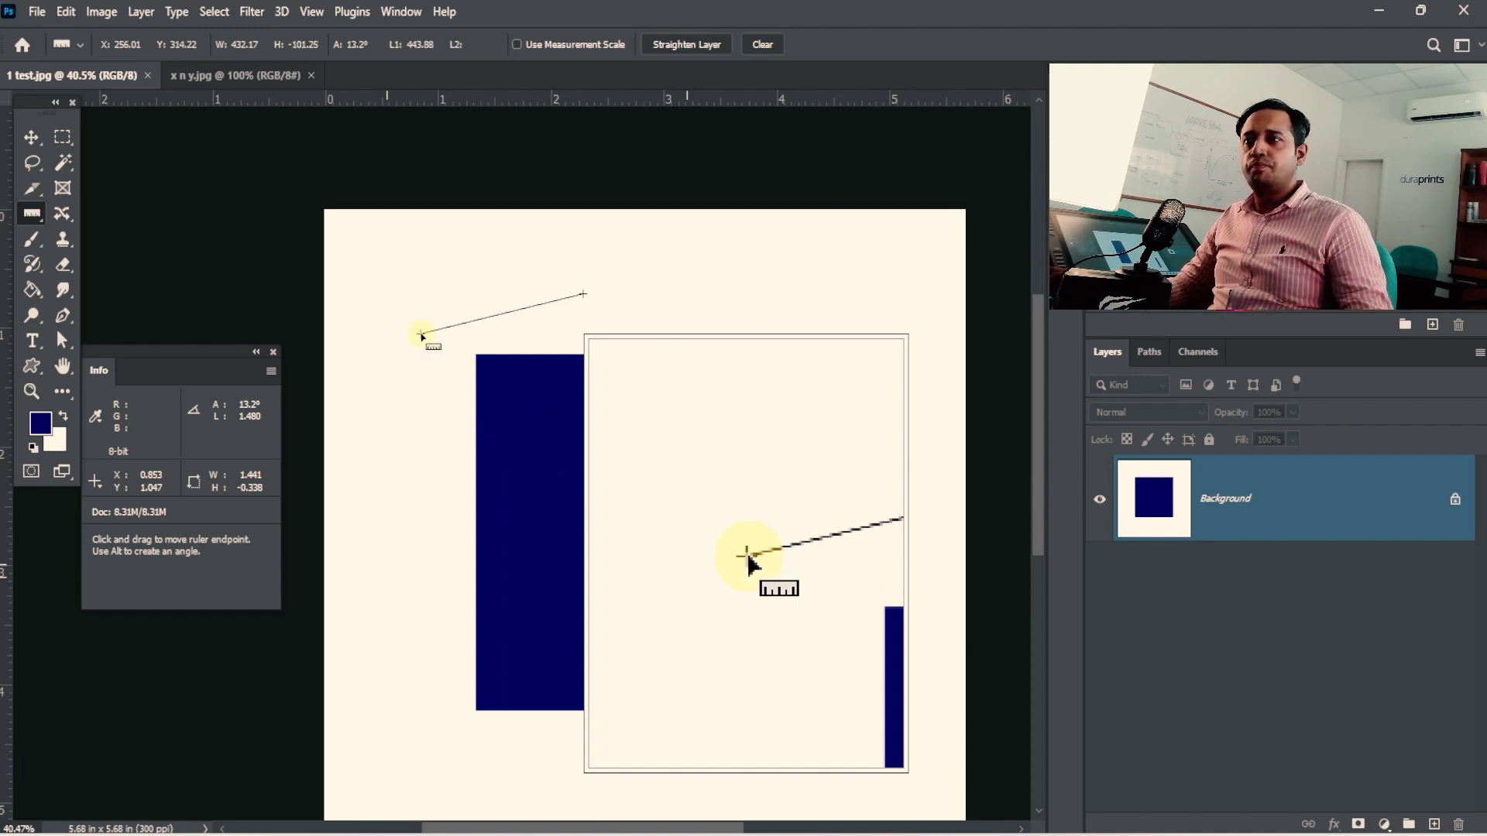
- Measure the blue square's width with a horizontal ruler line, and fine-tune both endpoints at high magnification so they meet the square's edges
{"action": "key", "text": "space"}
{"action": "left_click_drag", "start_coordinate": [544, 422], "coordinate": [413, 397]}
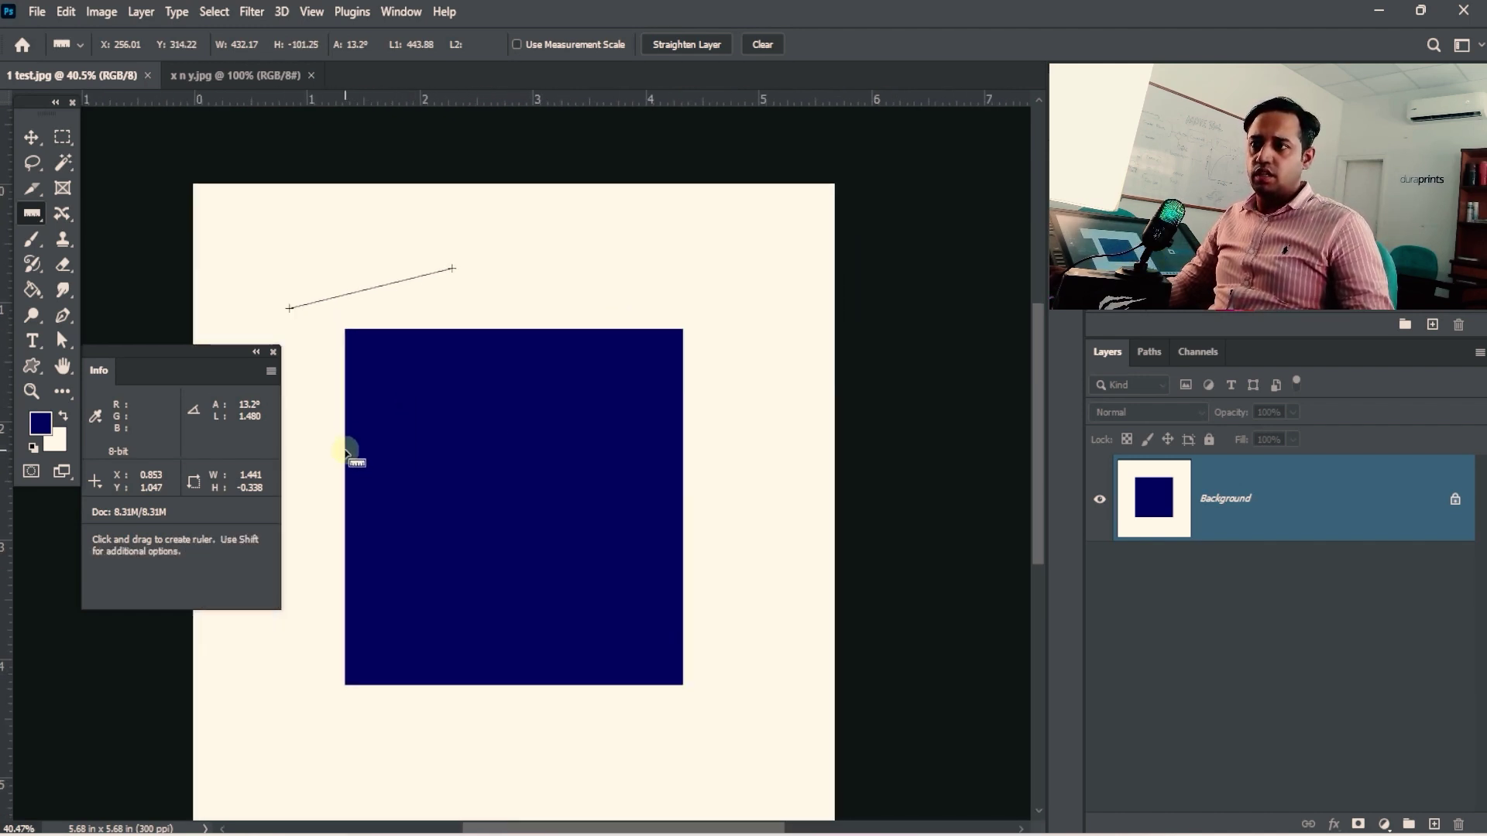
{"action": "left_click_drag", "start_coordinate": [344, 450], "coordinate": [938, 425]}
{"action": "key", "text": "ctrl+space"}
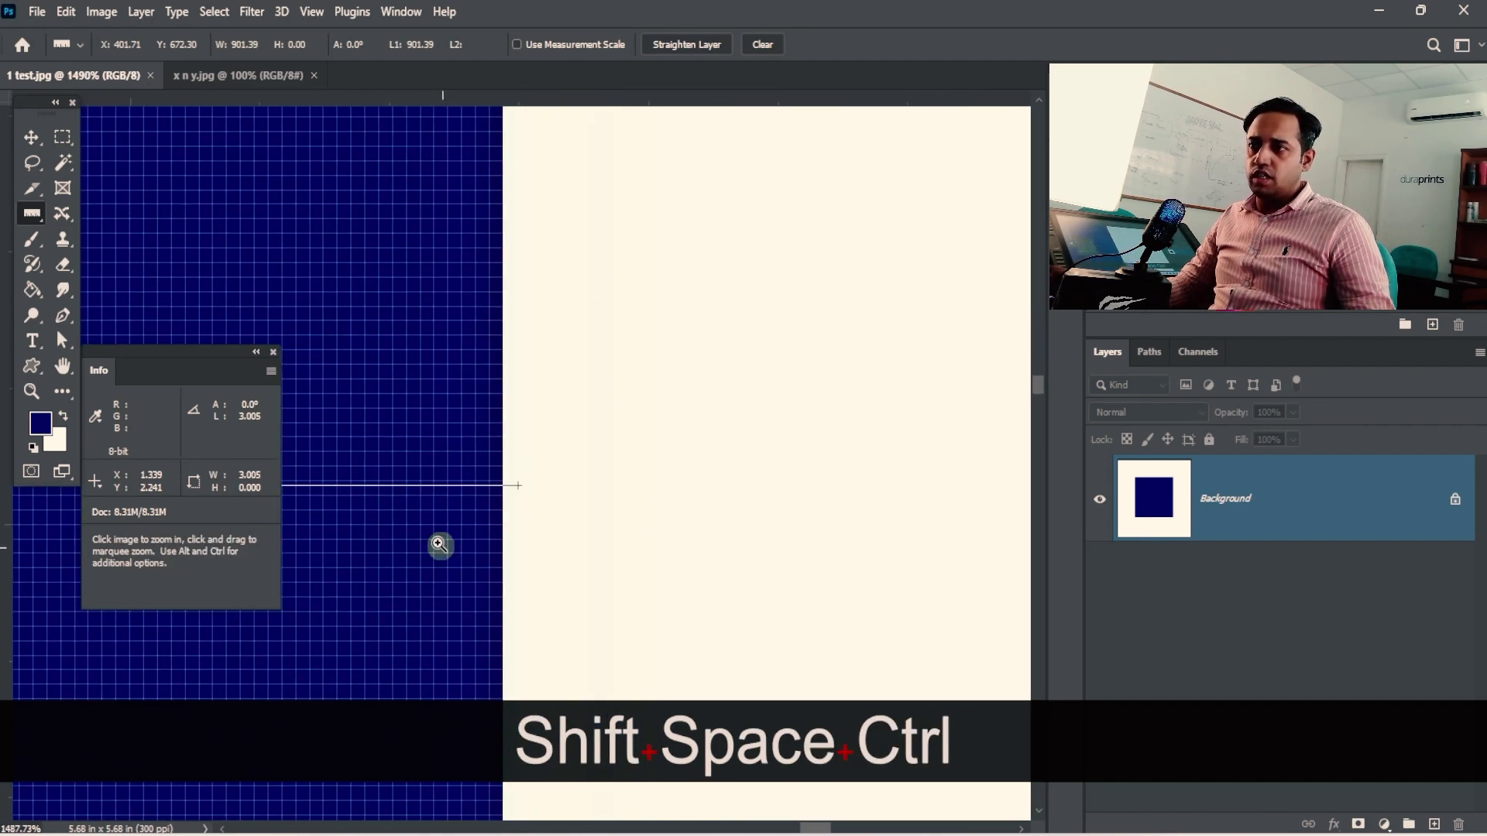
{"action": "left_click_drag", "start_coordinate": [439, 544], "coordinate": [514, 491]}
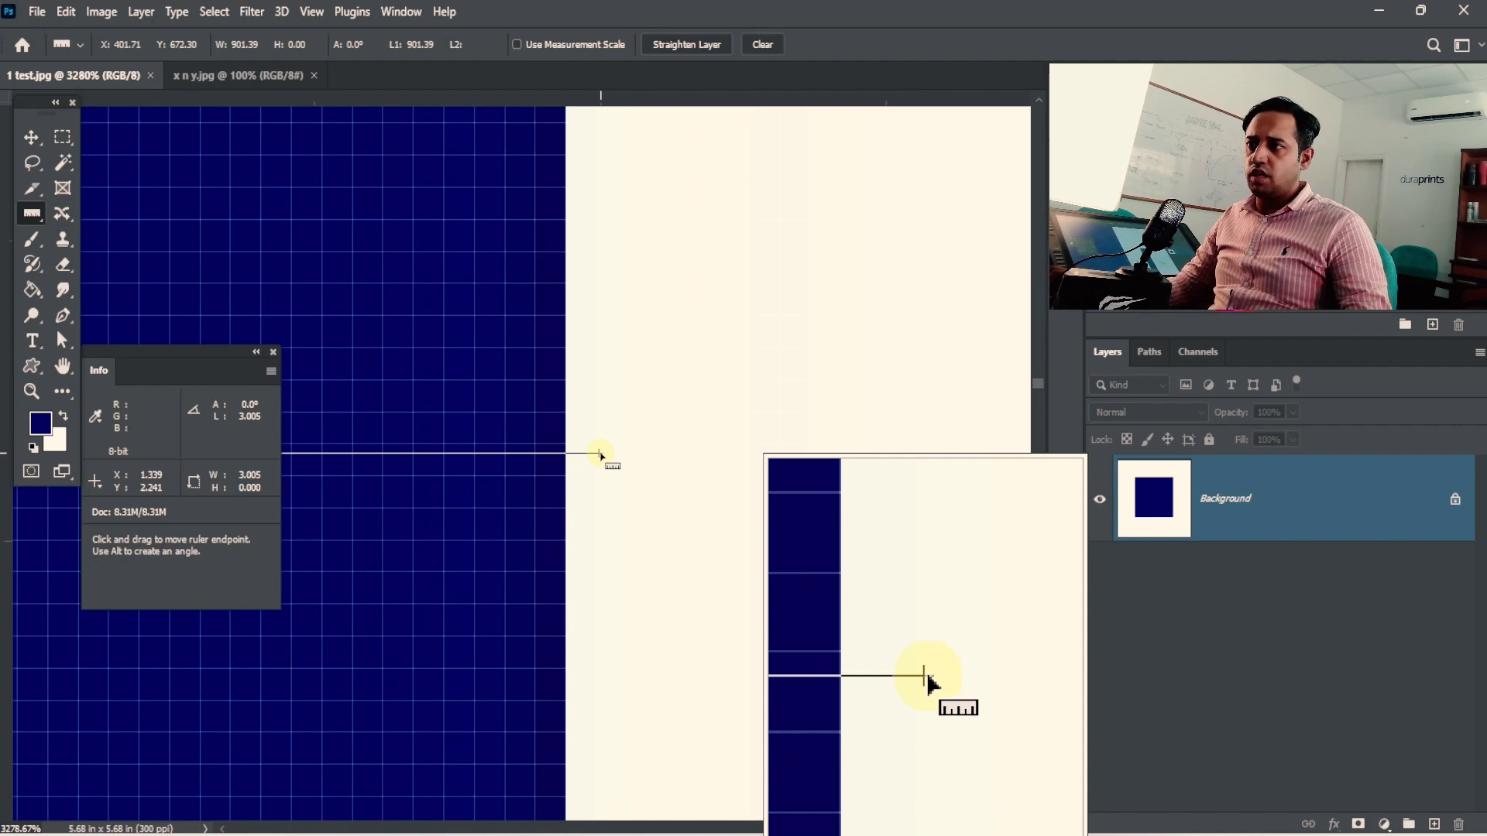
{"action": "left_click_drag", "start_coordinate": [600, 456], "coordinate": [567, 457]}
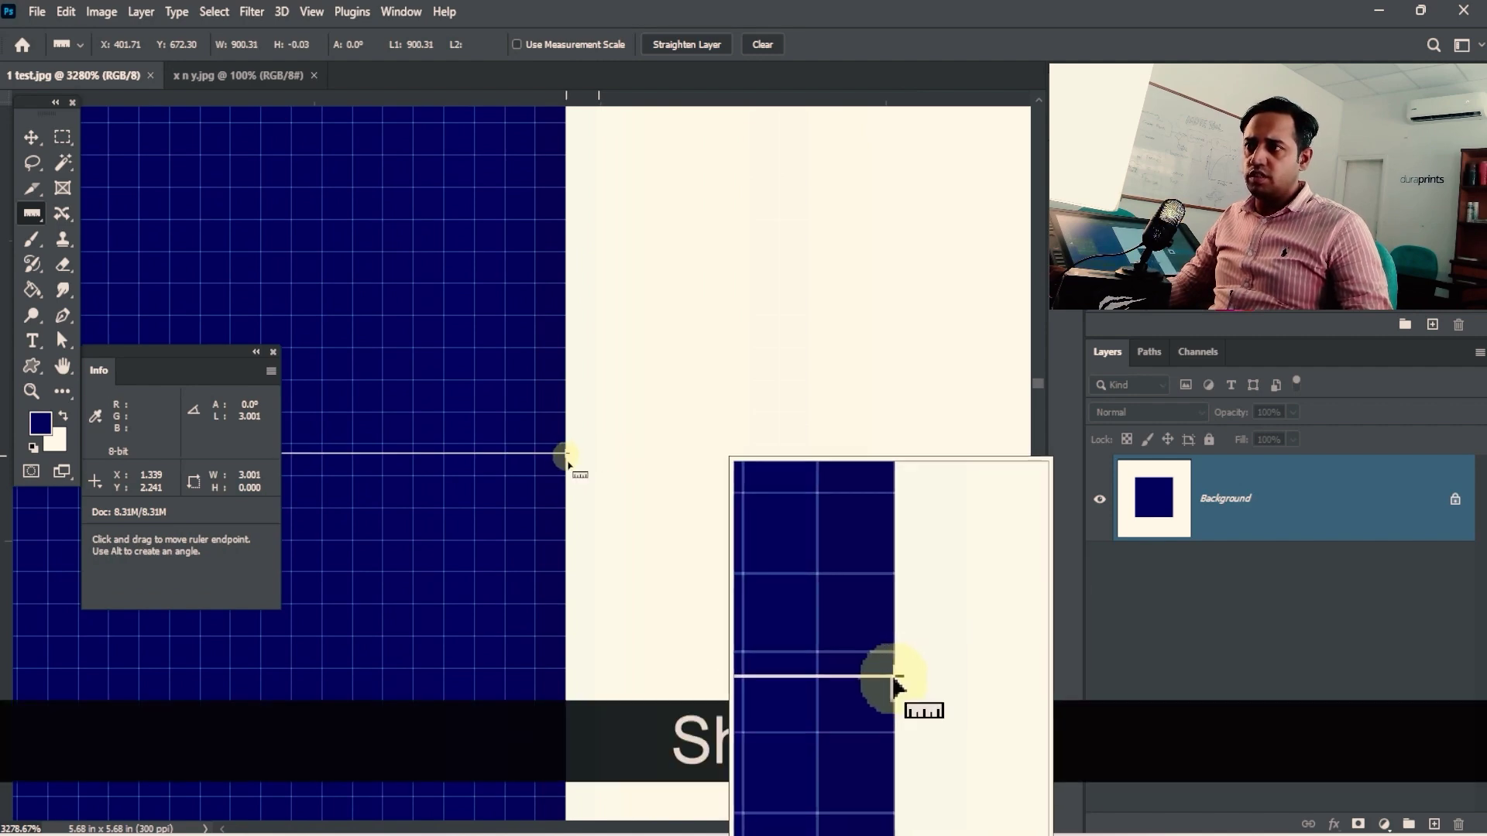
{"action": "left_click_drag", "start_coordinate": [571, 528], "coordinate": [697, 587]}
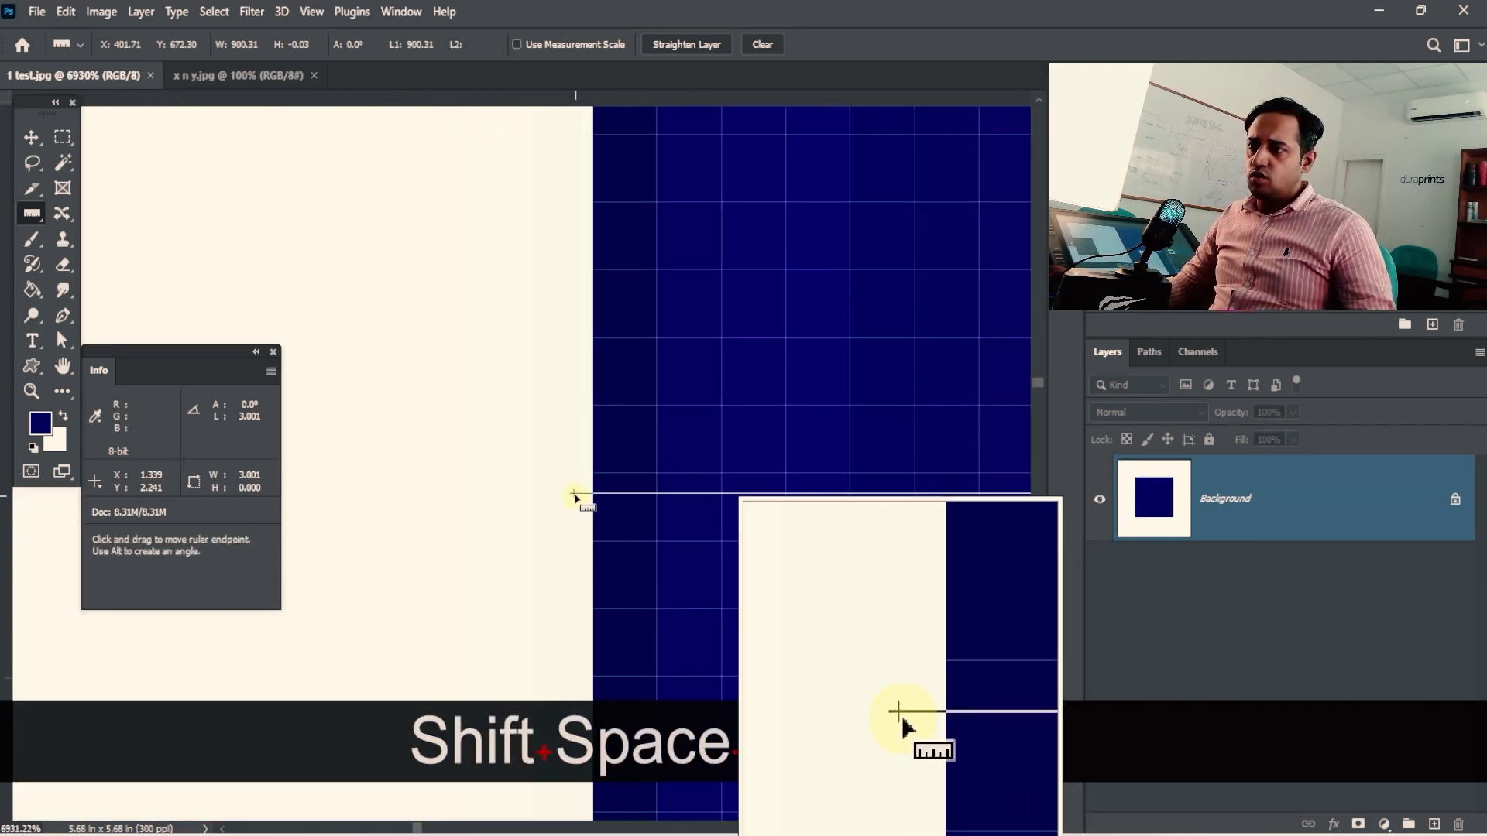
{"action": "left_click_drag", "start_coordinate": [574, 495], "coordinate": [593, 493]}
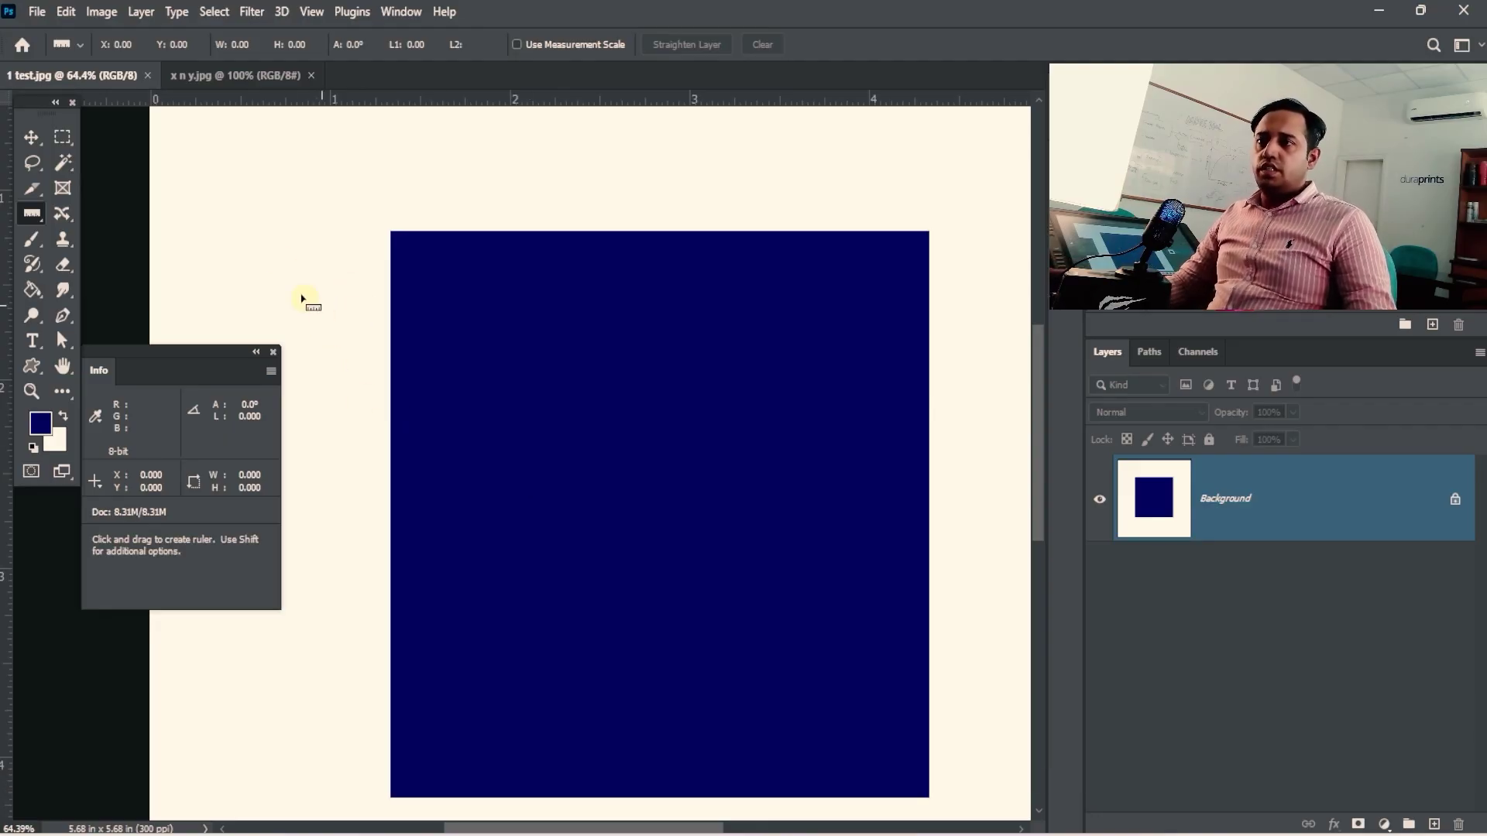
- Draw fresh ruler lines in different directions across the enlarged blue square, ending with a short one about 0.44 in long inside it
{"action": "left_click_drag", "start_coordinate": [277, 254], "coordinate": [669, 343]}
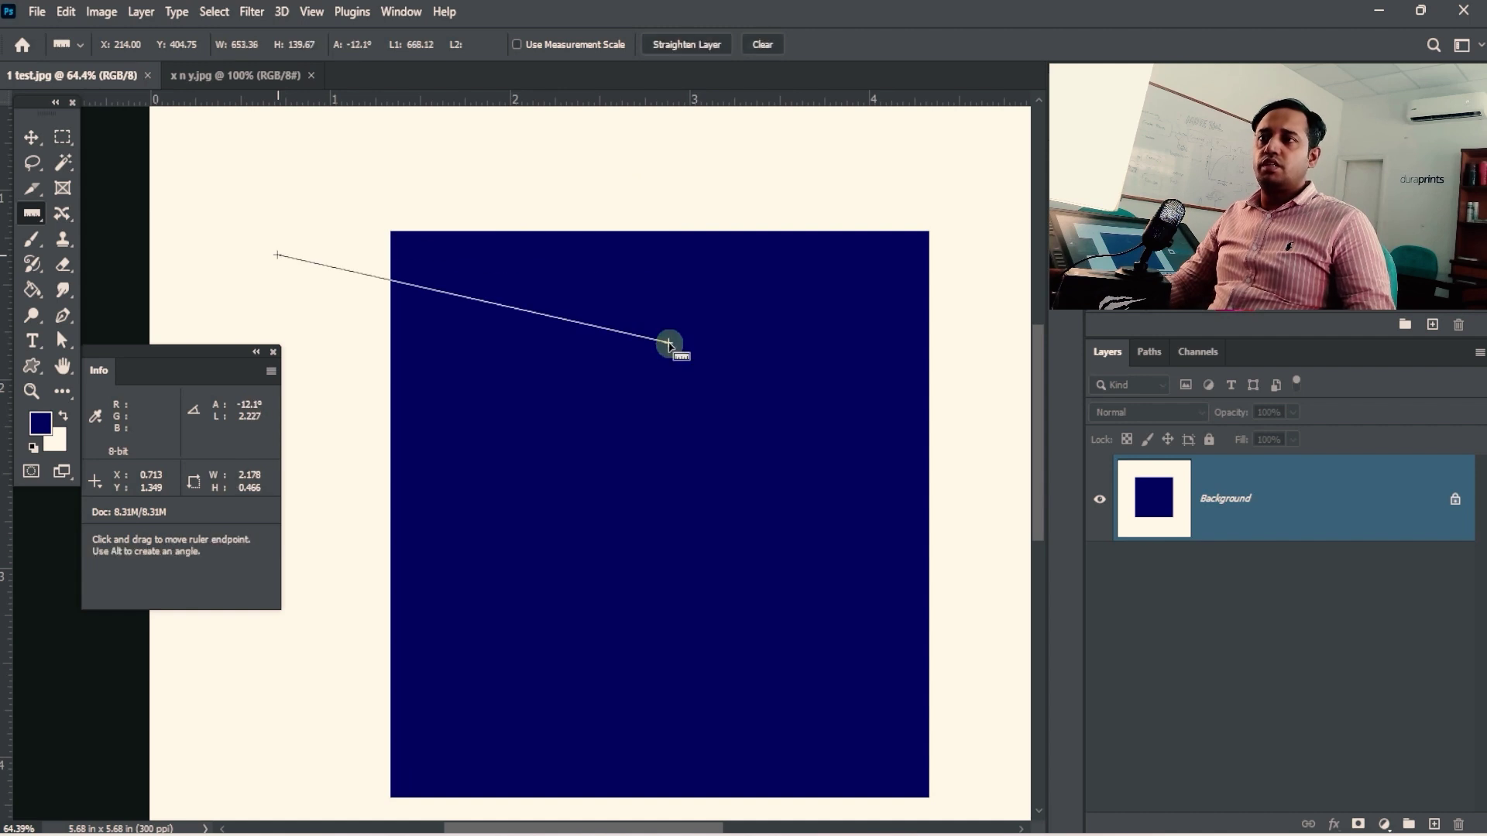
{"action": "left_click_drag", "start_coordinate": [353, 524], "coordinate": [579, 343]}
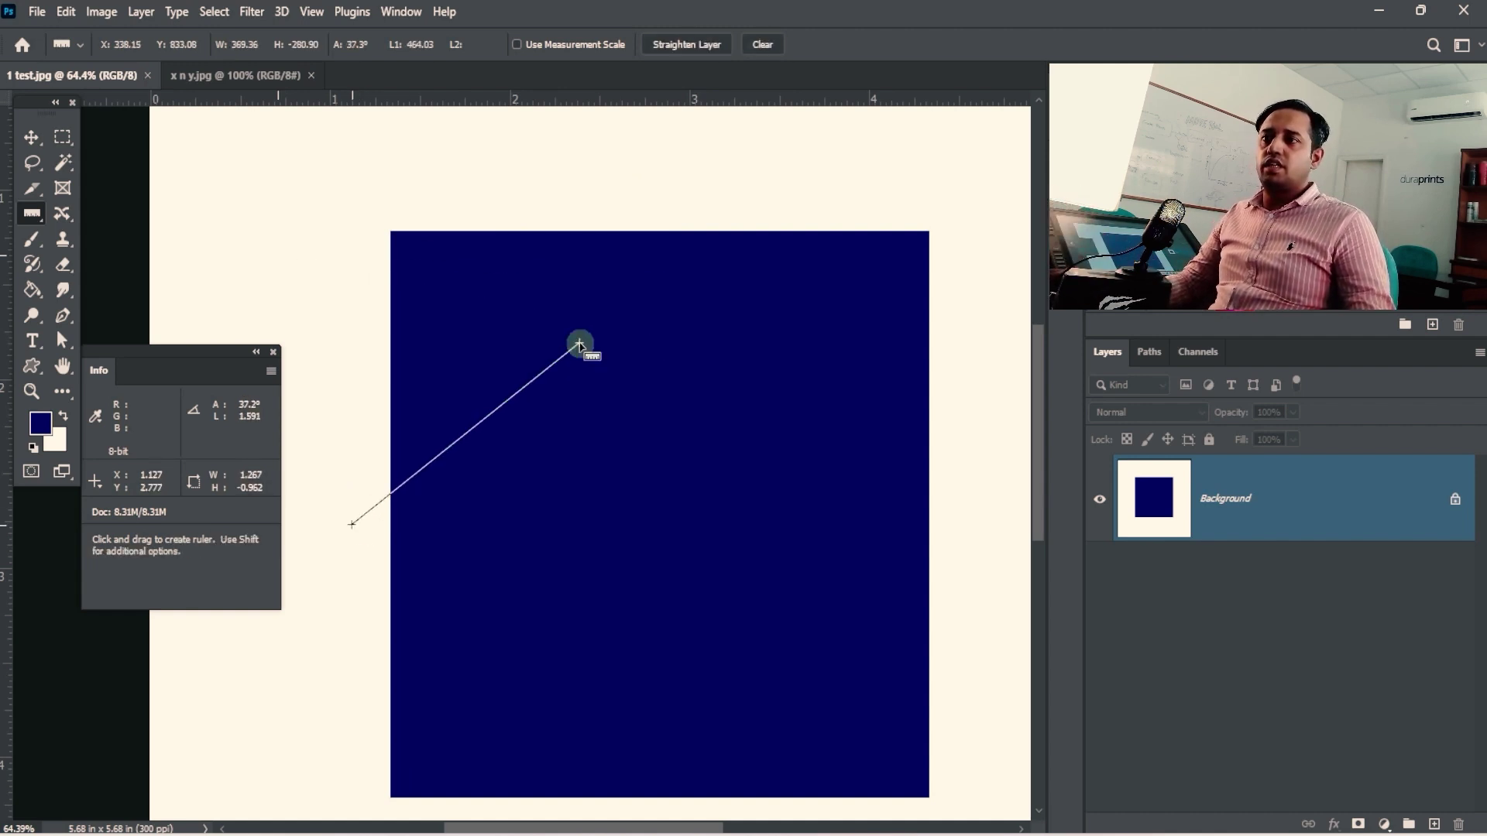
{"action": "left_click_drag", "start_coordinate": [706, 225], "coordinate": [797, 458]}
{"action": "left_click", "coordinate": [689, 623]}
{"action": "left_click_drag", "start_coordinate": [455, 397], "coordinate": [411, 320]}
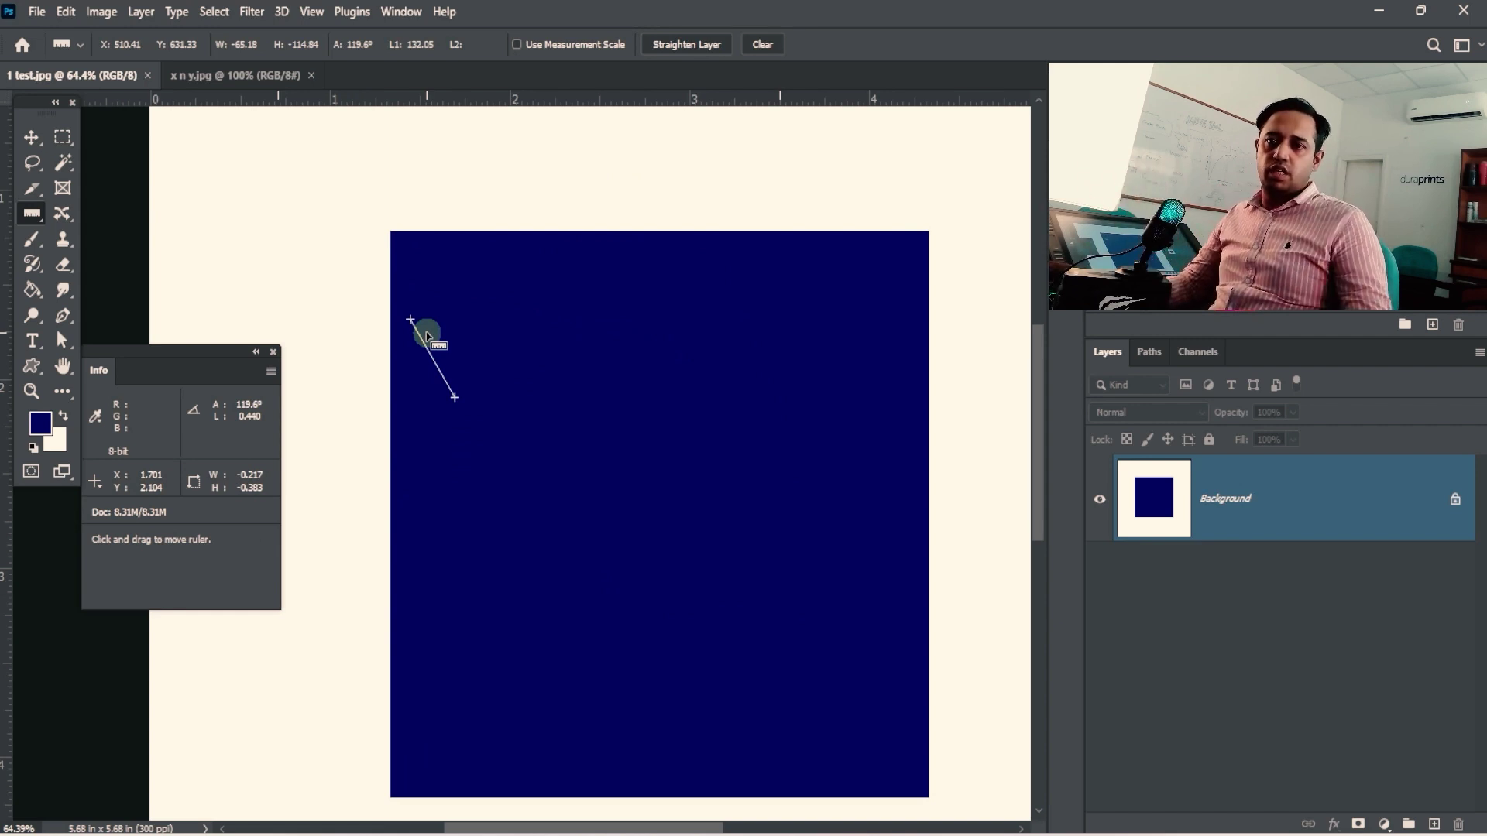
- Hide and show the document rulers twice
{"action": "key", "text": "ctrl+r"}
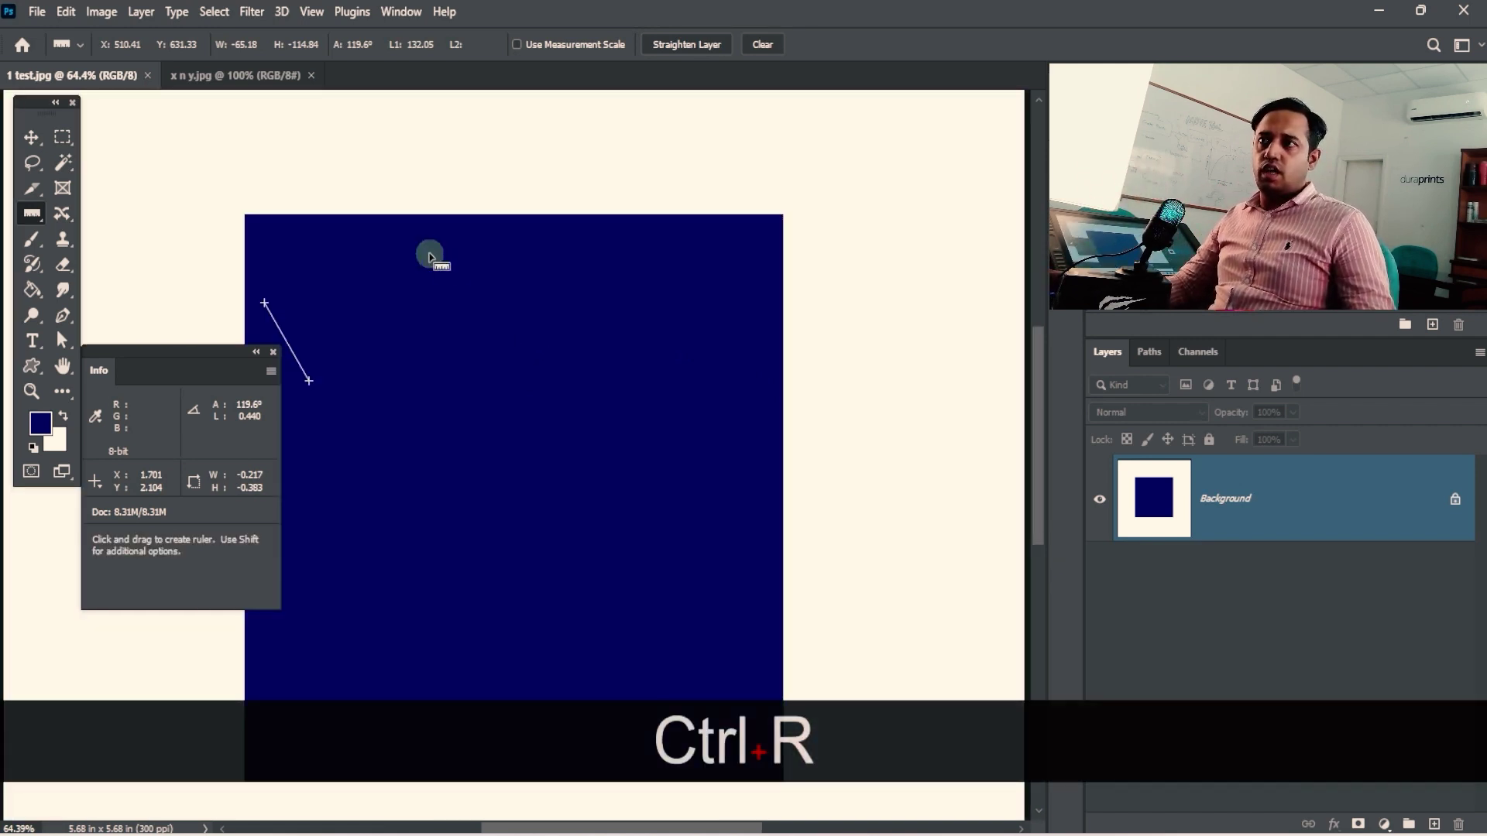
{"action": "key", "text": "ctrl+r"}
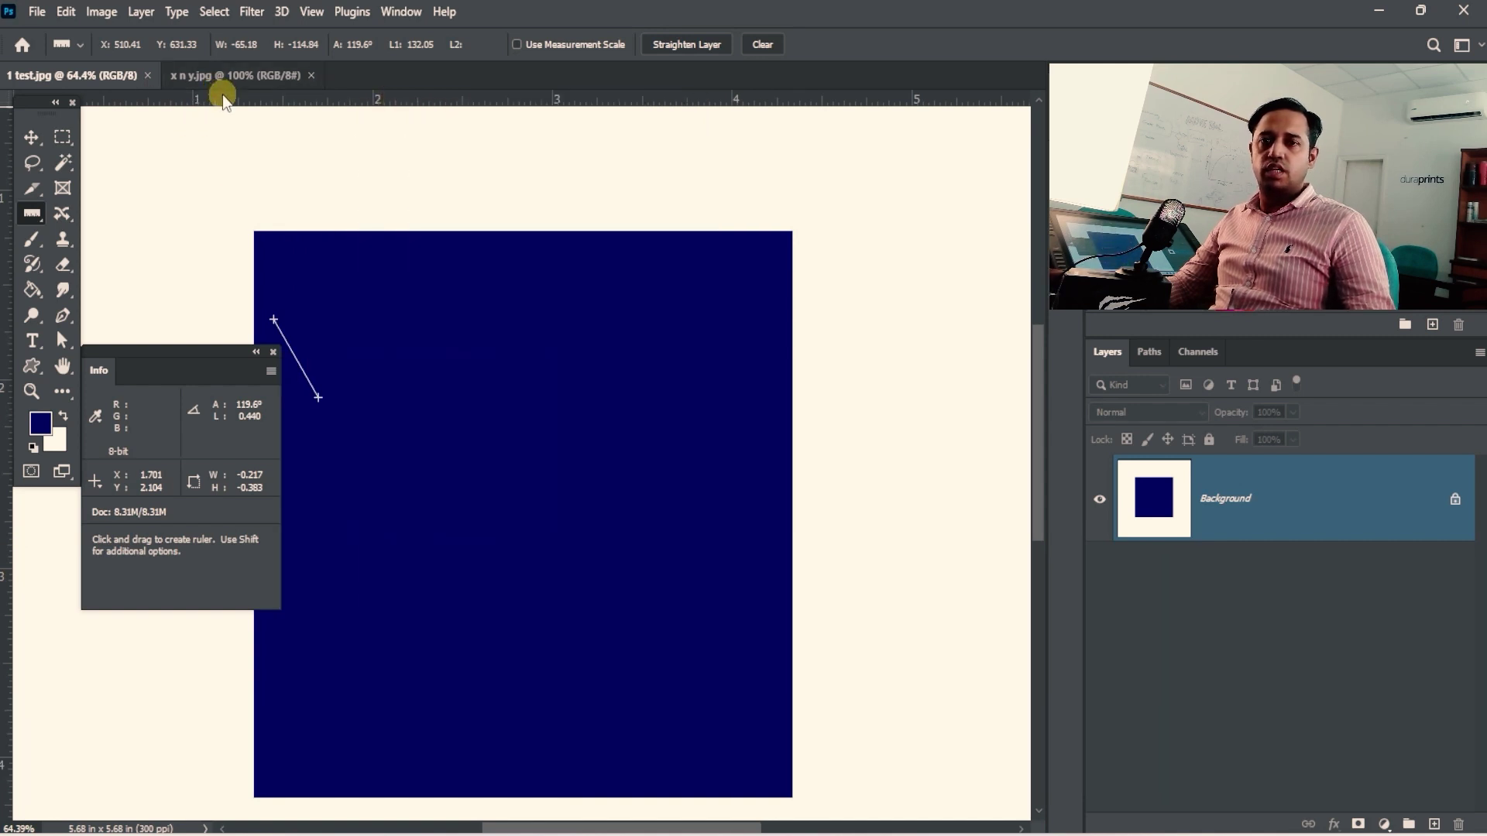
{"action": "left_click", "coordinate": [313, 11]}
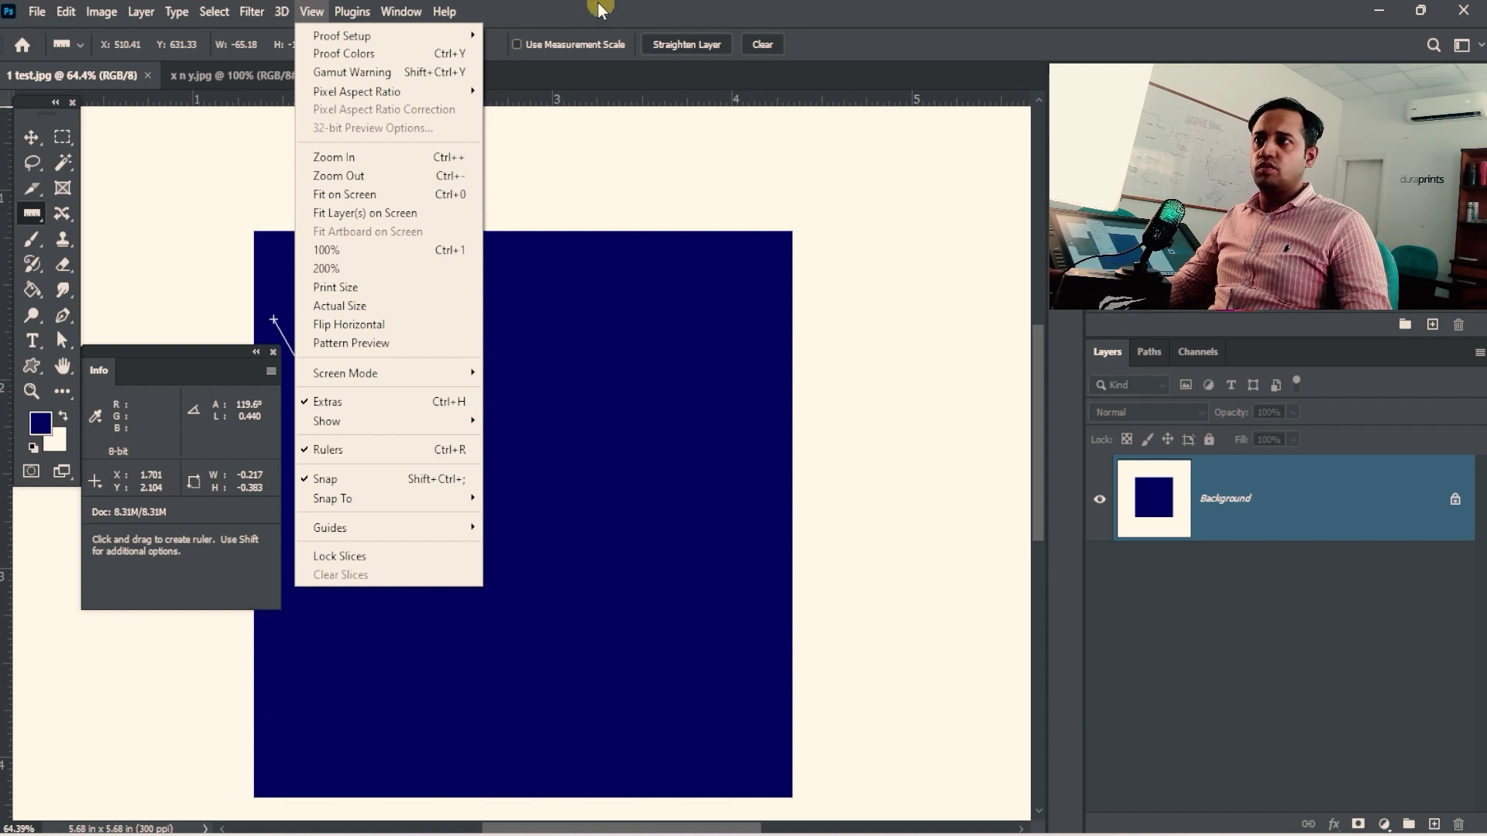
{"action": "left_click", "coordinate": [501, 221]}
{"action": "key", "text": "ctrl+r"}
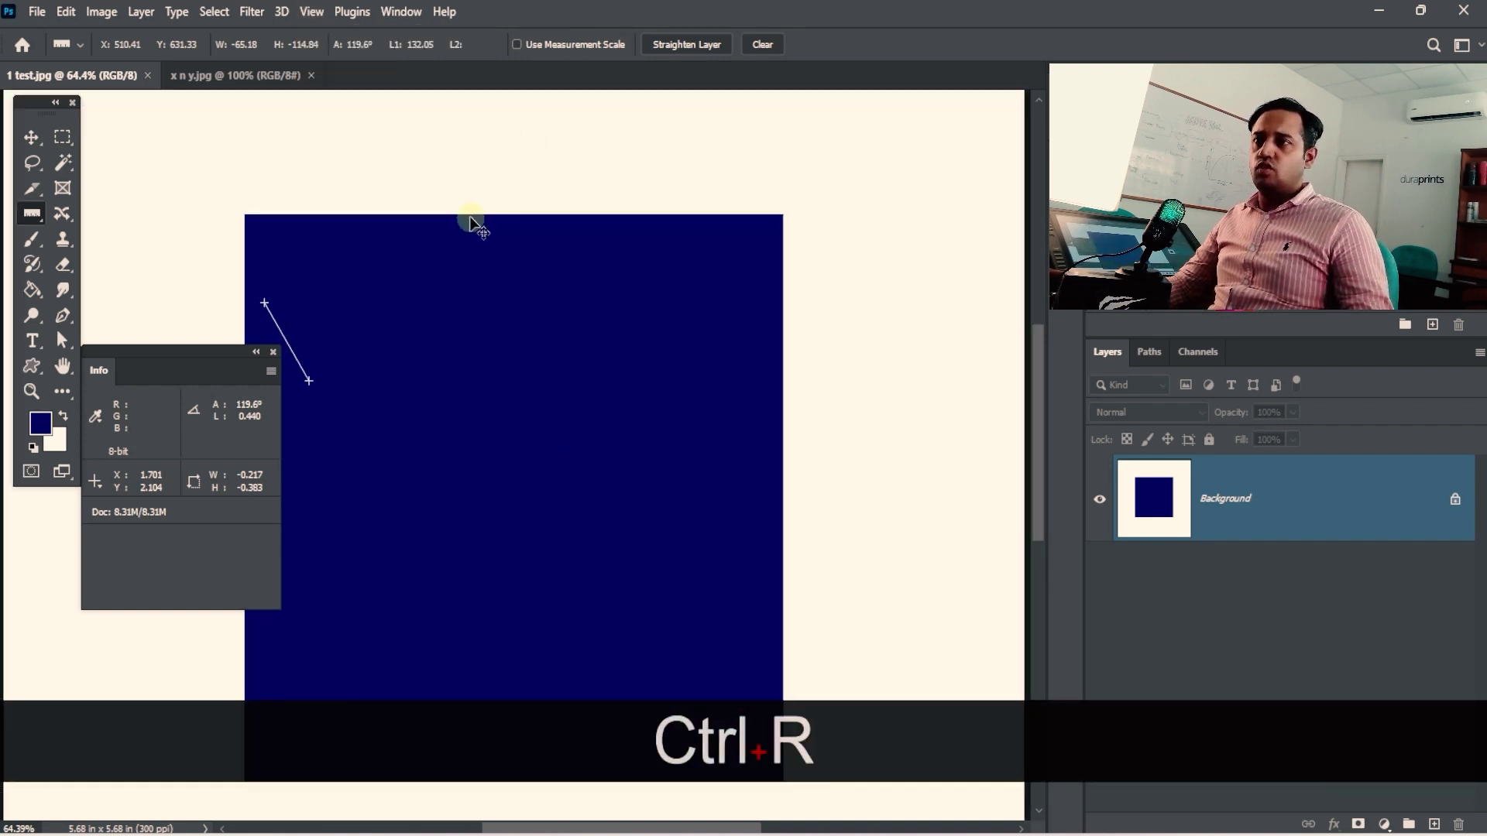
{"action": "key", "text": "ctrl+r"}
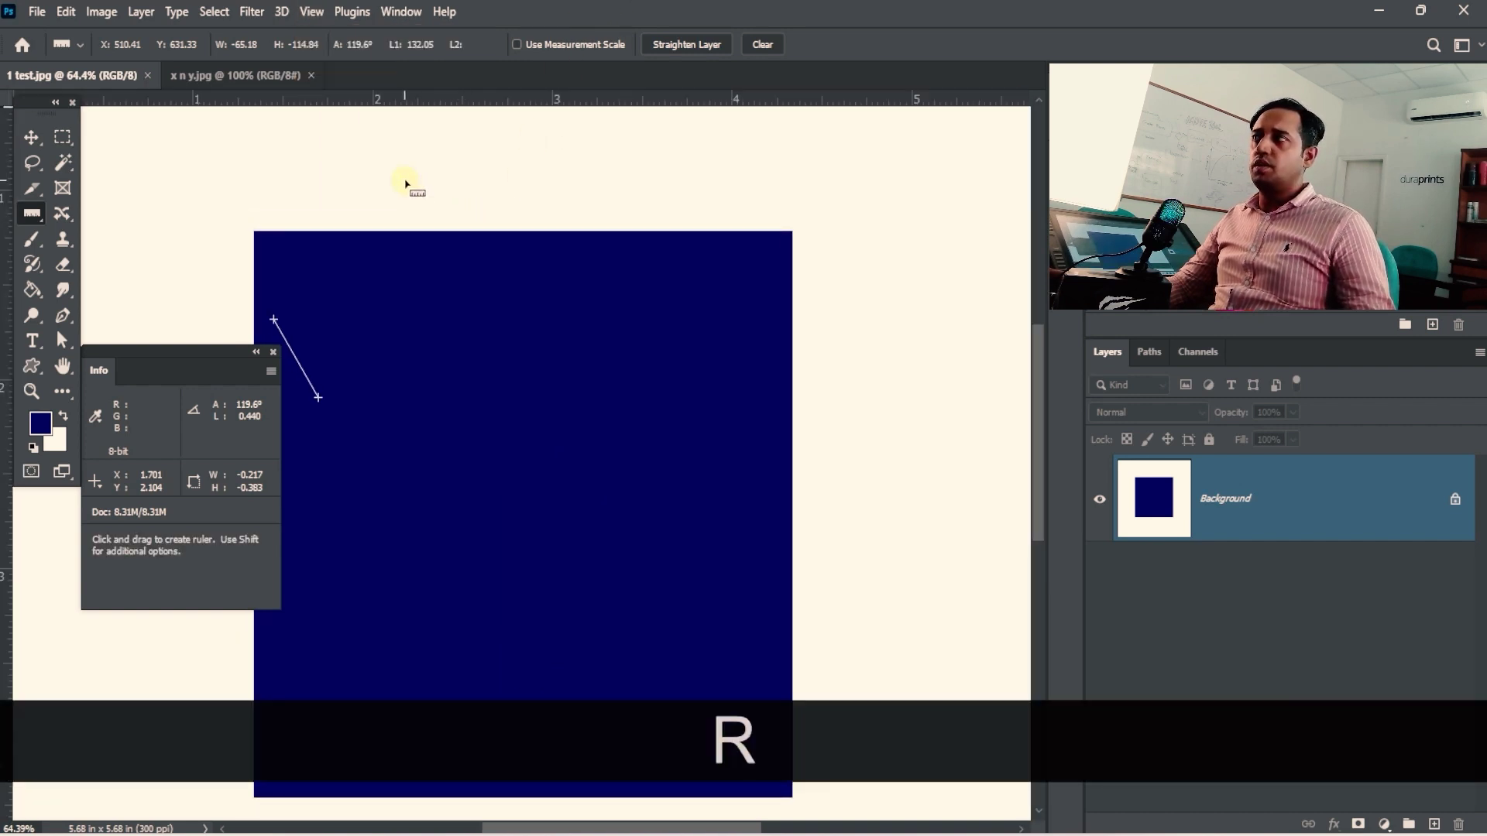
- Draw several ruler lines over the blue square's upper part, ending with a sloping one about 1.06 in long
{"action": "left_click_drag", "start_coordinate": [231, 218], "coordinate": [550, 270]}
{"action": "left_click_drag", "start_coordinate": [405, 161], "coordinate": [453, 176]}
{"action": "left_click_drag", "start_coordinate": [424, 382], "coordinate": [740, 358]}
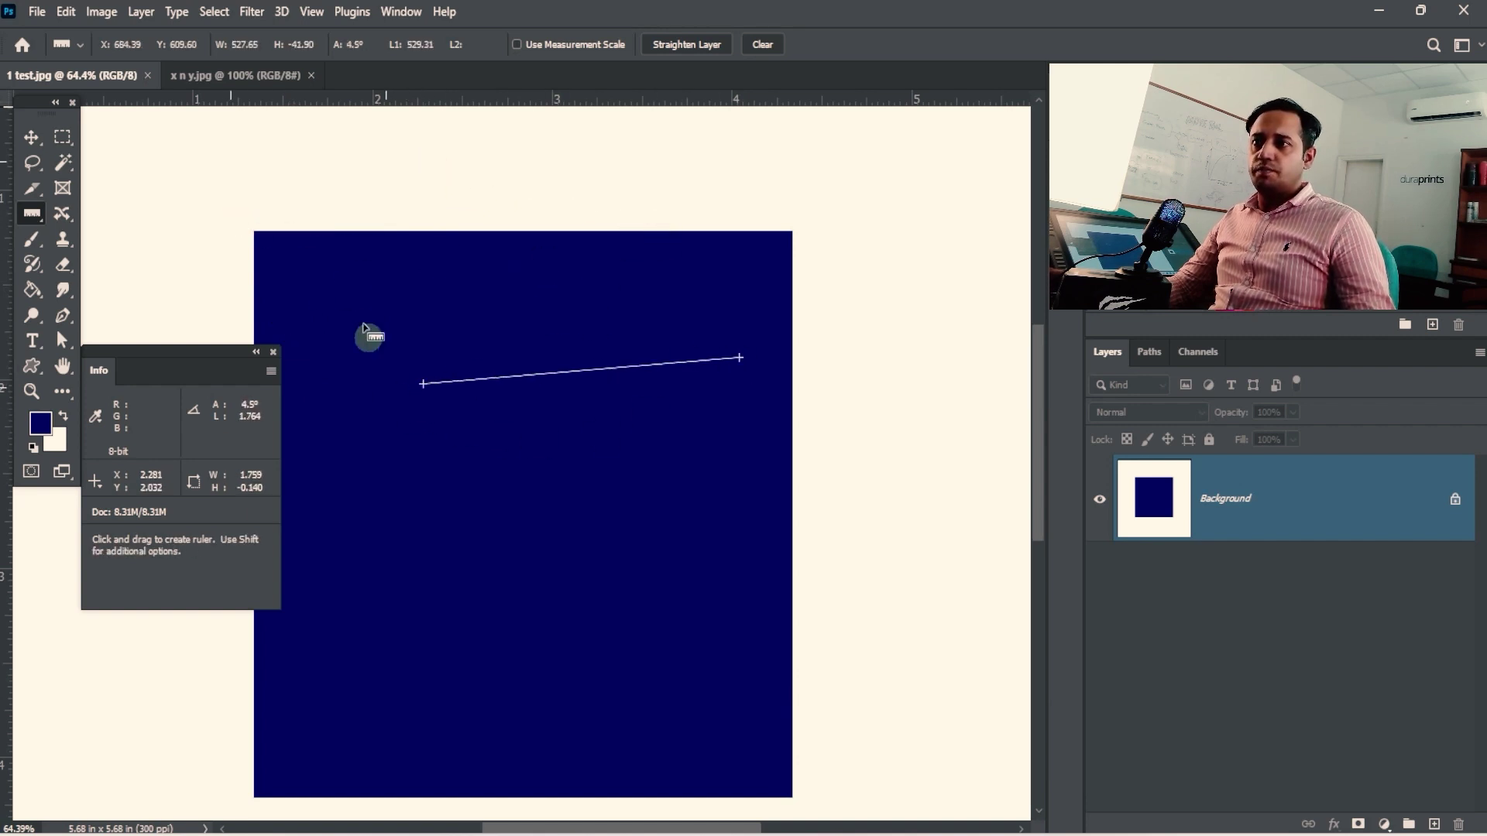
{"action": "left_click_drag", "start_coordinate": [324, 259], "coordinate": [508, 314]}
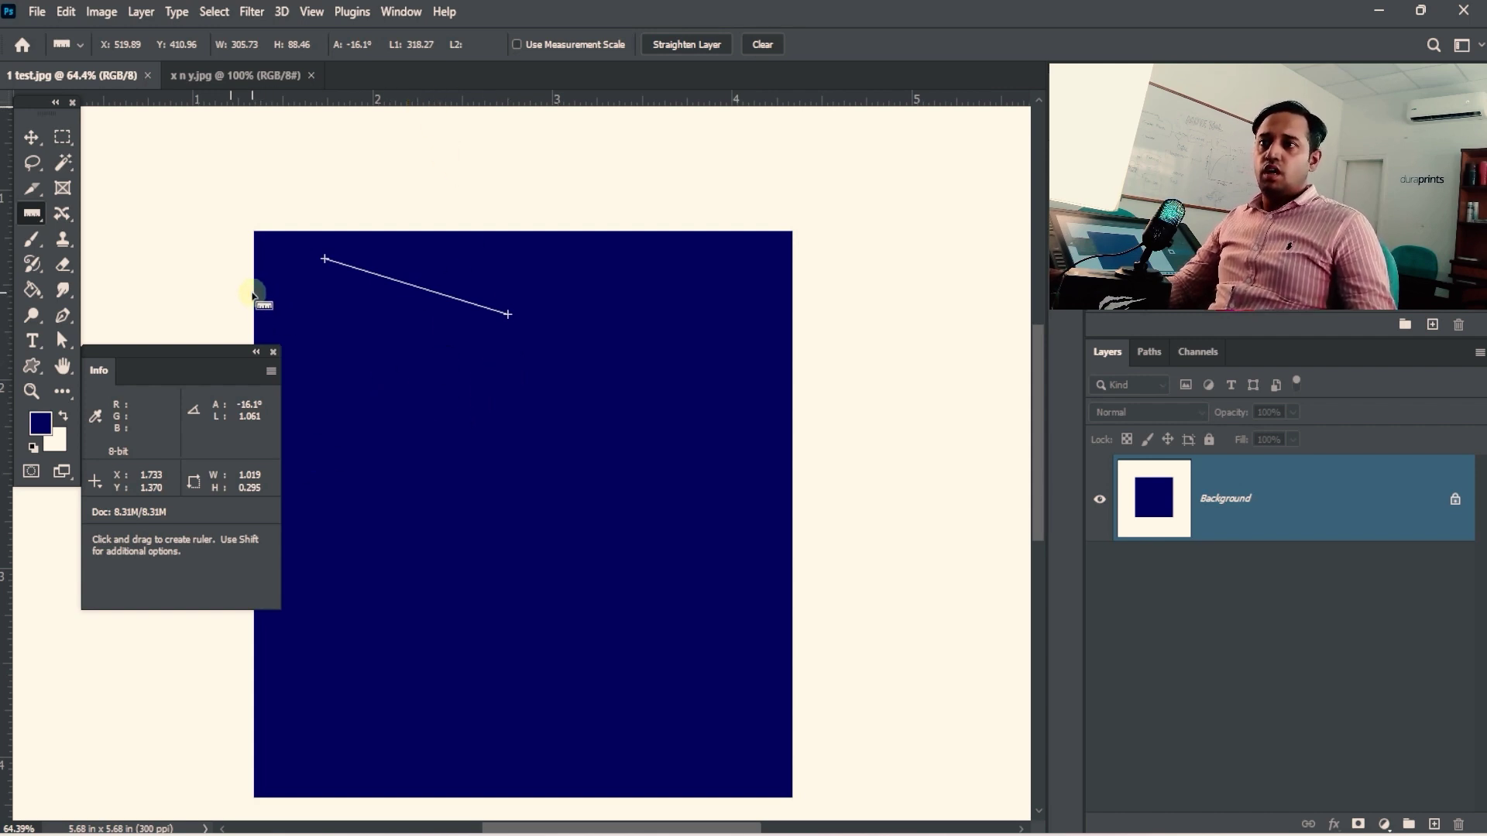
- Measure the blue square's width with a horizontal ruler line near its upper edge, and switch the ruler units to centimeters
{"action": "left_click_drag", "start_coordinate": [252, 295], "coordinate": [791, 324]}
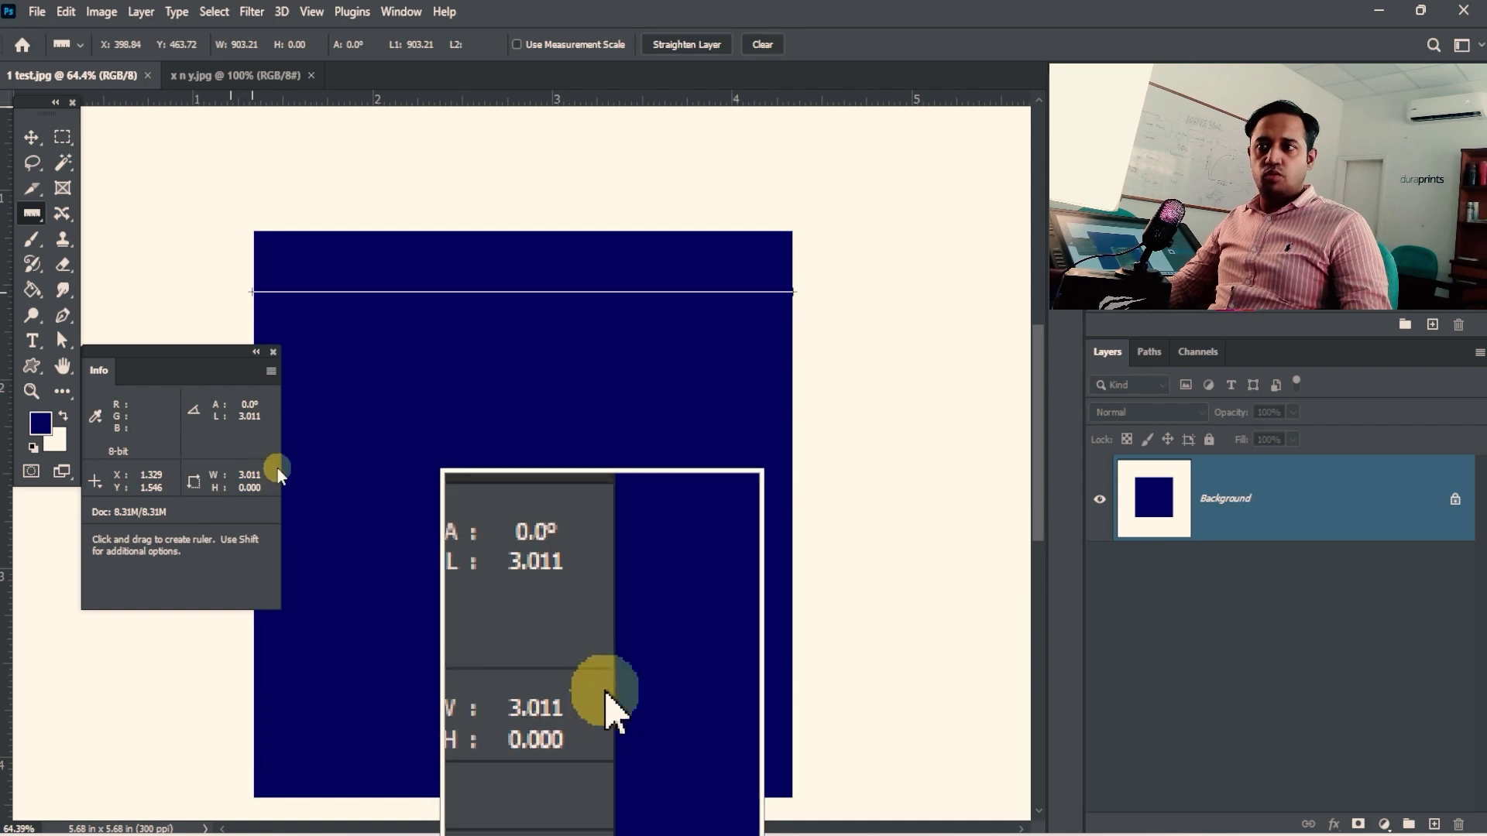
{"action": "right_click", "coordinate": [359, 100]}
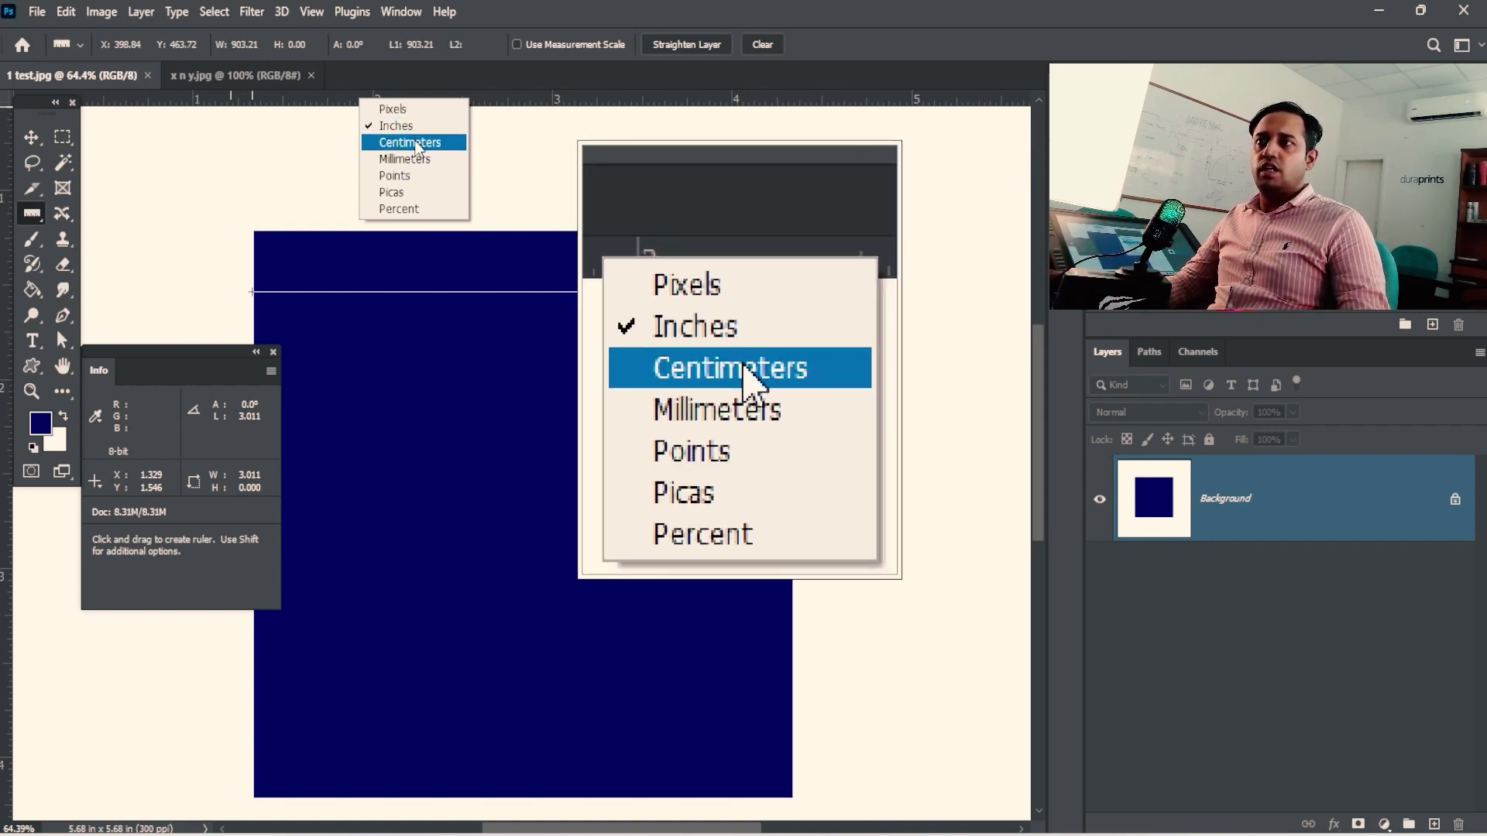
{"action": "left_click", "coordinate": [413, 144]}
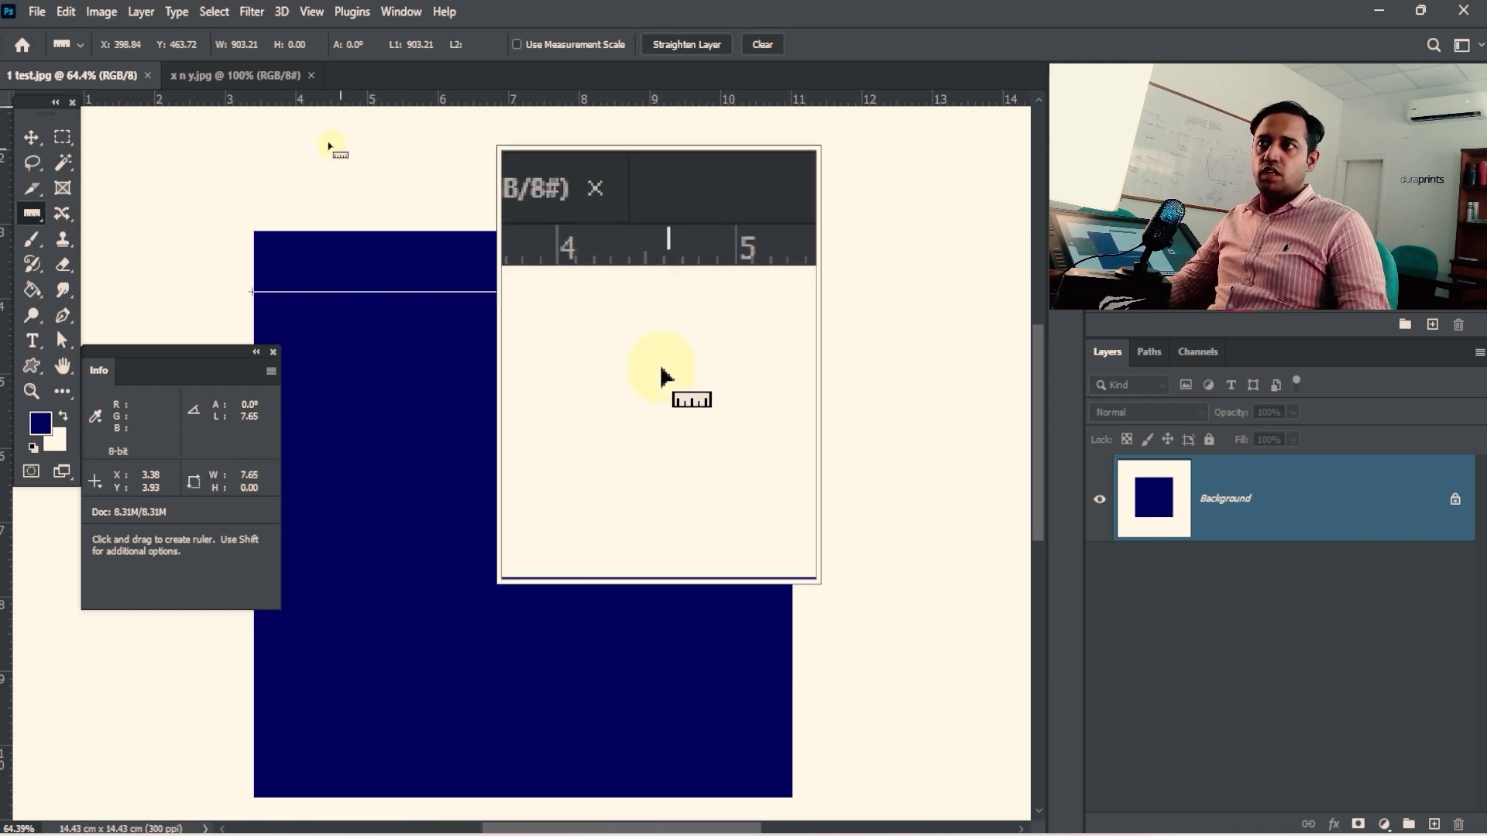
- Switch the ruler units to millimeters, and set them back to inches
{"action": "right_click", "coordinate": [324, 101]}
{"action": "left_click", "coordinate": [367, 162]}
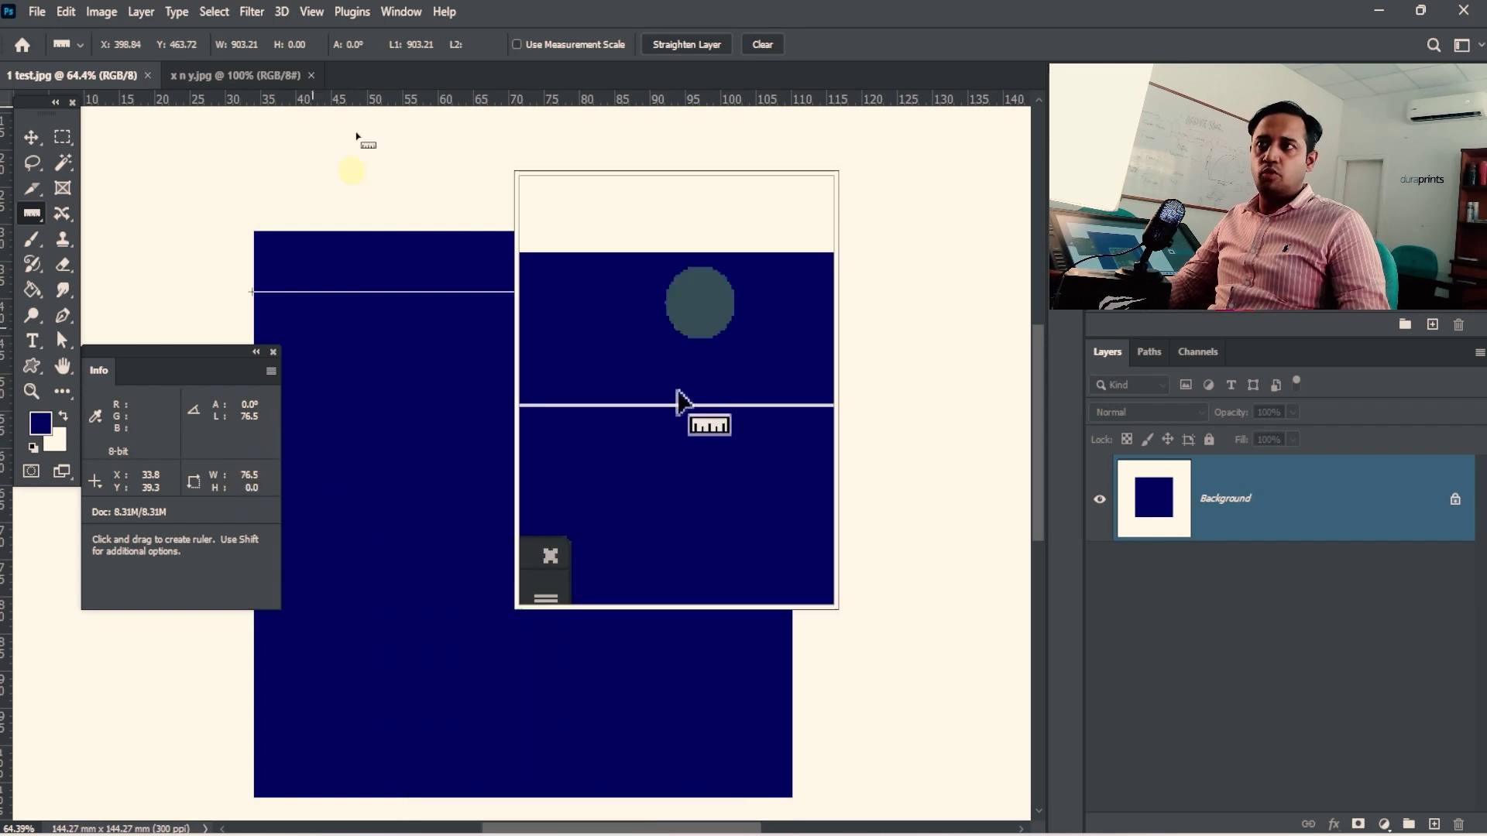
{"action": "right_click", "coordinate": [355, 99]}
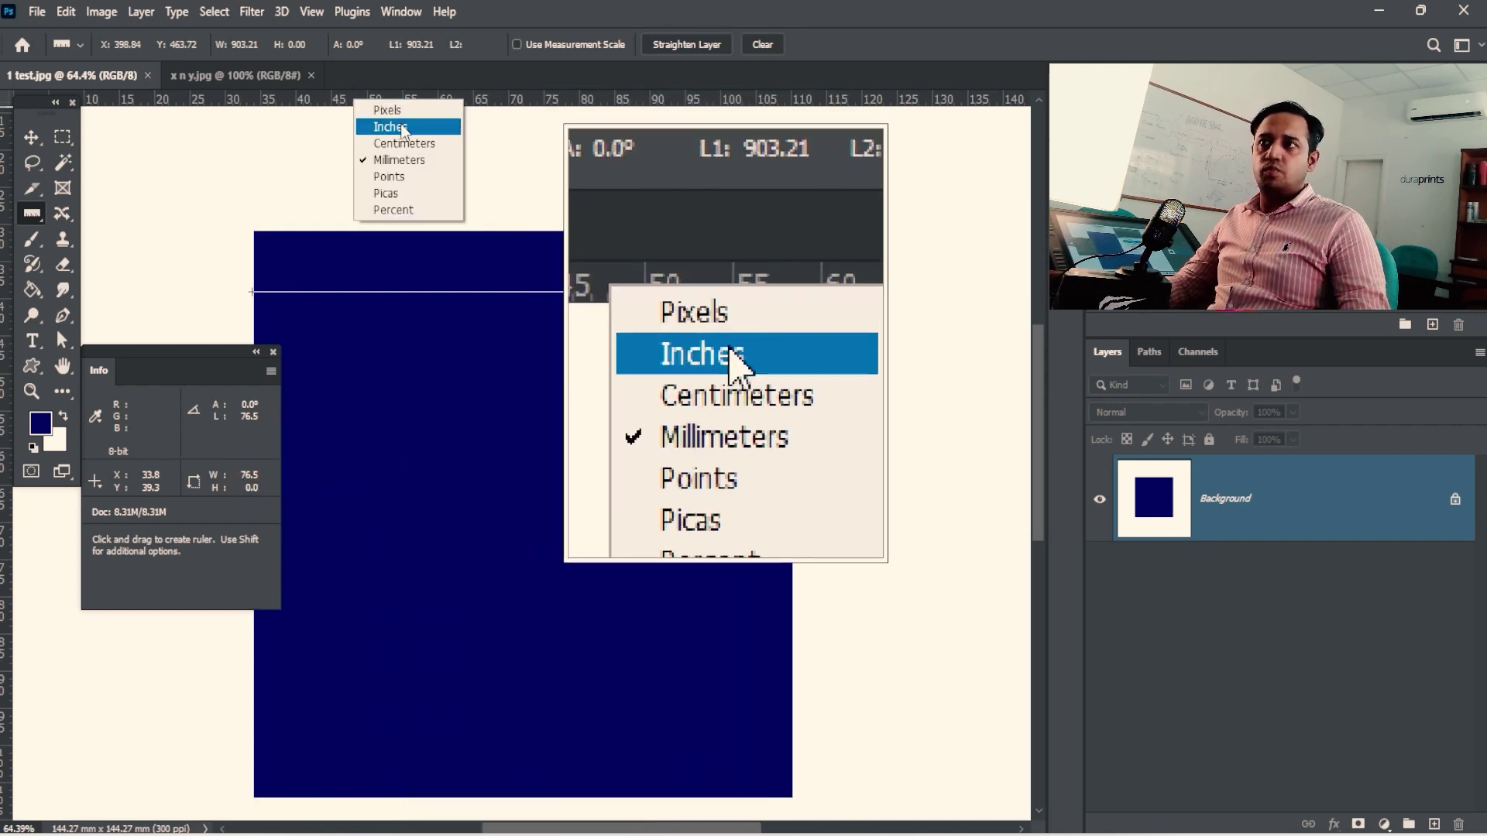
{"action": "left_click", "coordinate": [394, 111]}
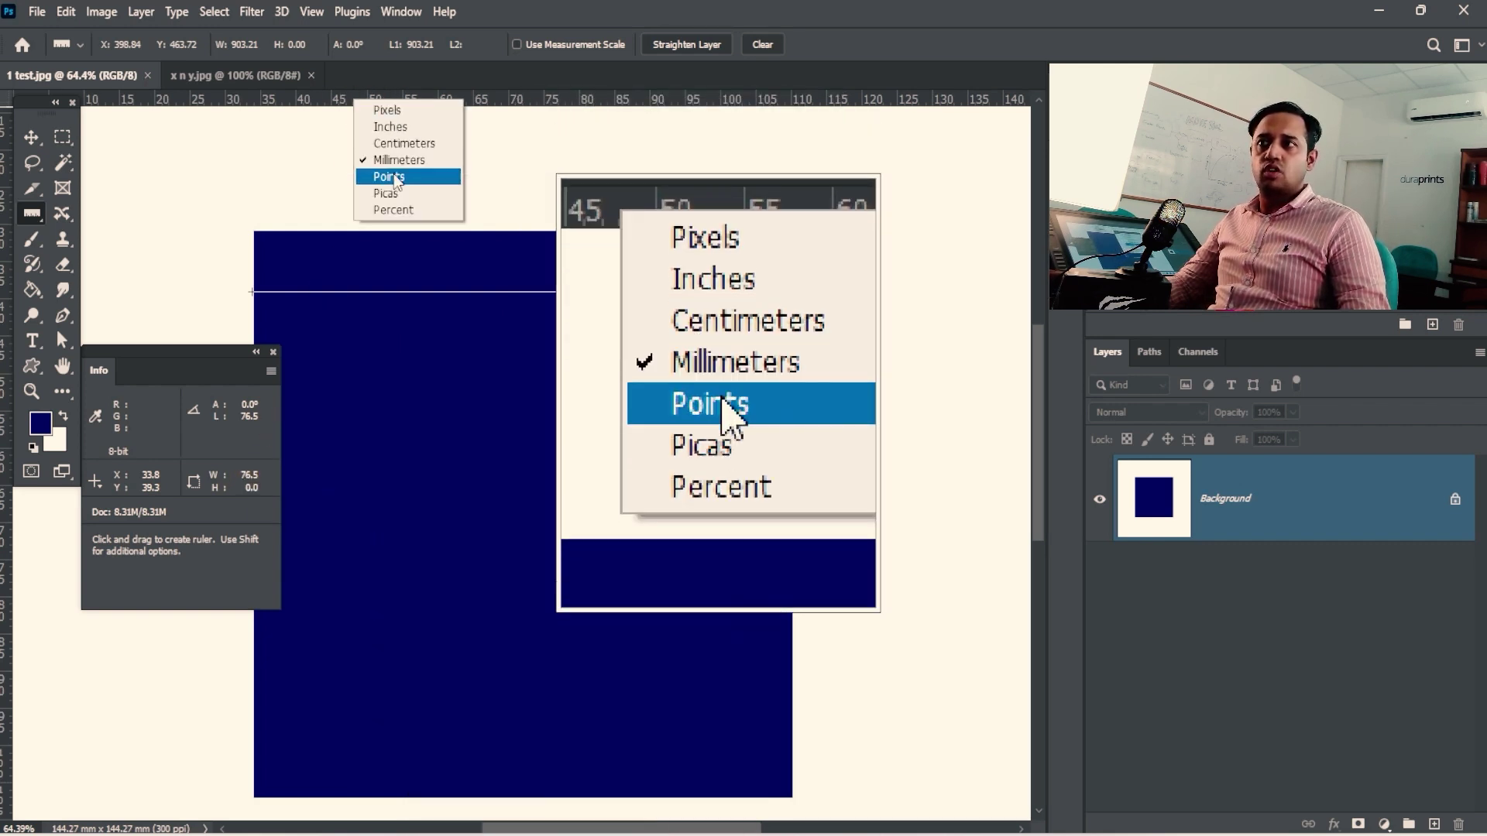
{"action": "left_click", "coordinate": [392, 127]}
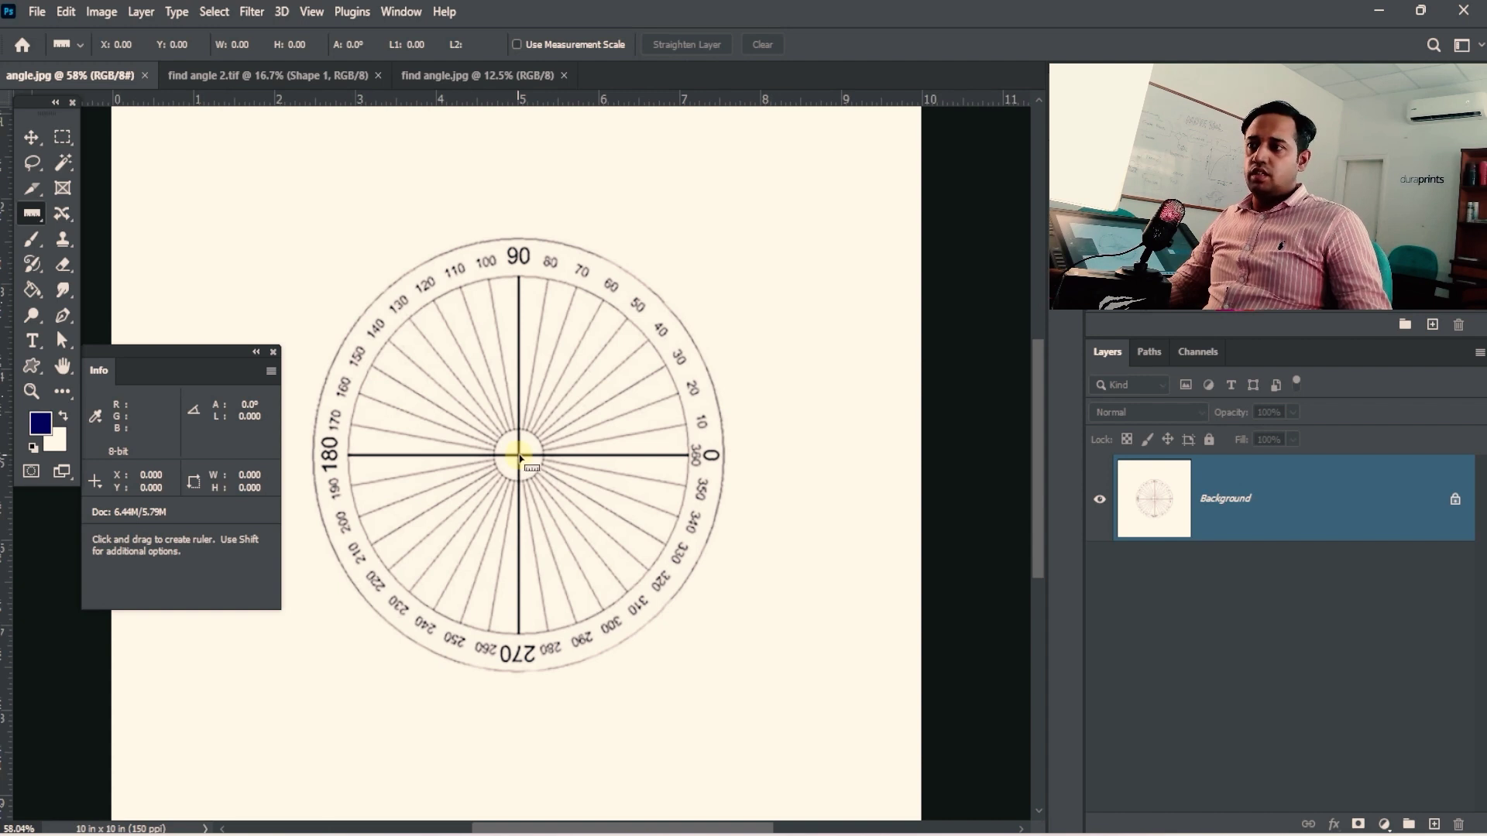
- Draw a constrained ruler line from the protractor's center toward 0 and swing it up past 90, about 2.95 in long
{"action": "left_click_drag", "start_coordinate": [484, 461], "coordinate": [392, 460]}
{"action": "left_click", "coordinate": [438, 456], "text": "ctrl"}
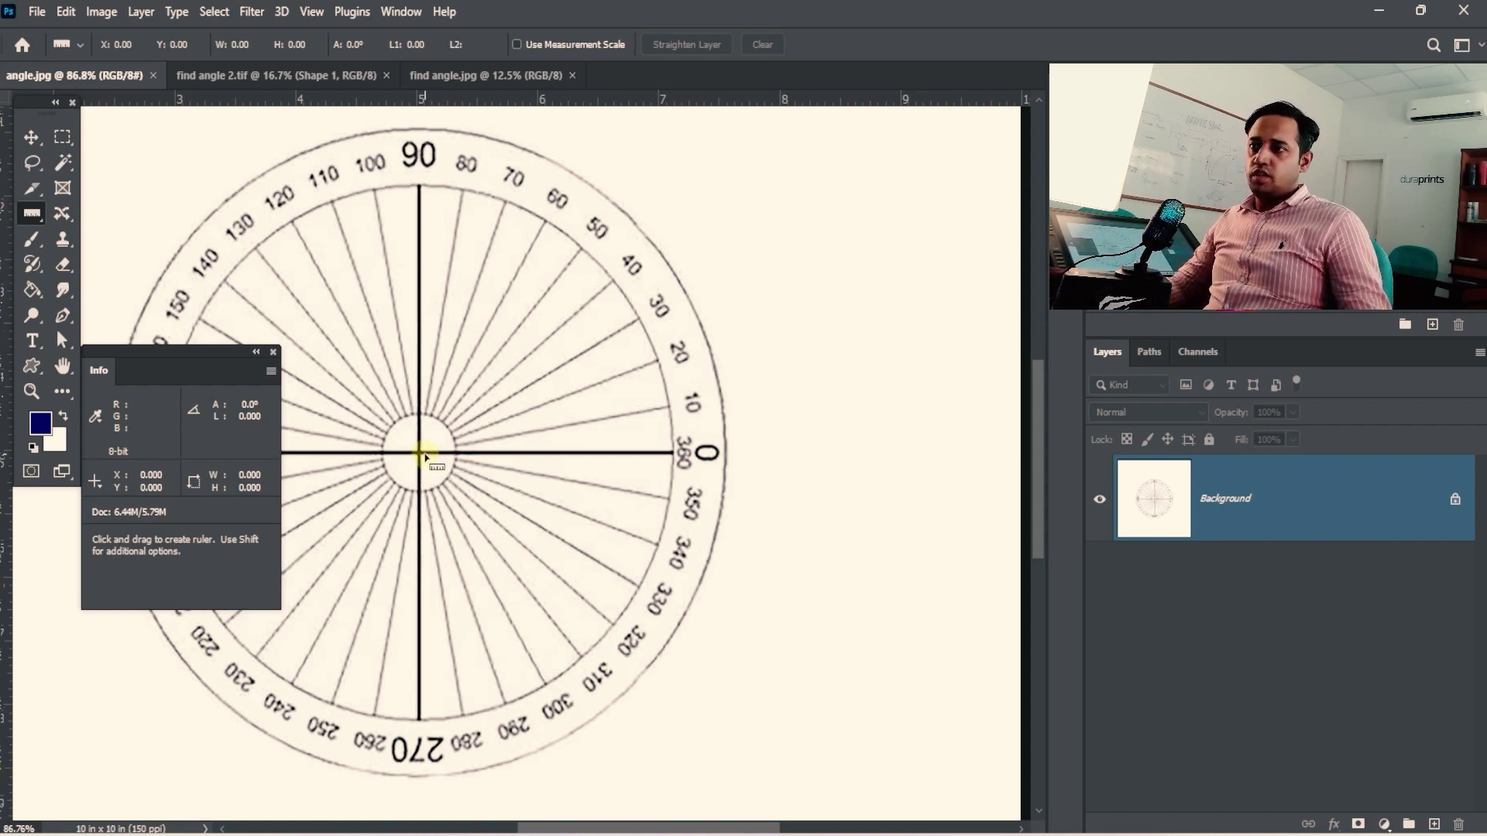
{"action": "left_click_drag", "start_coordinate": [424, 457], "coordinate": [472, 457]}
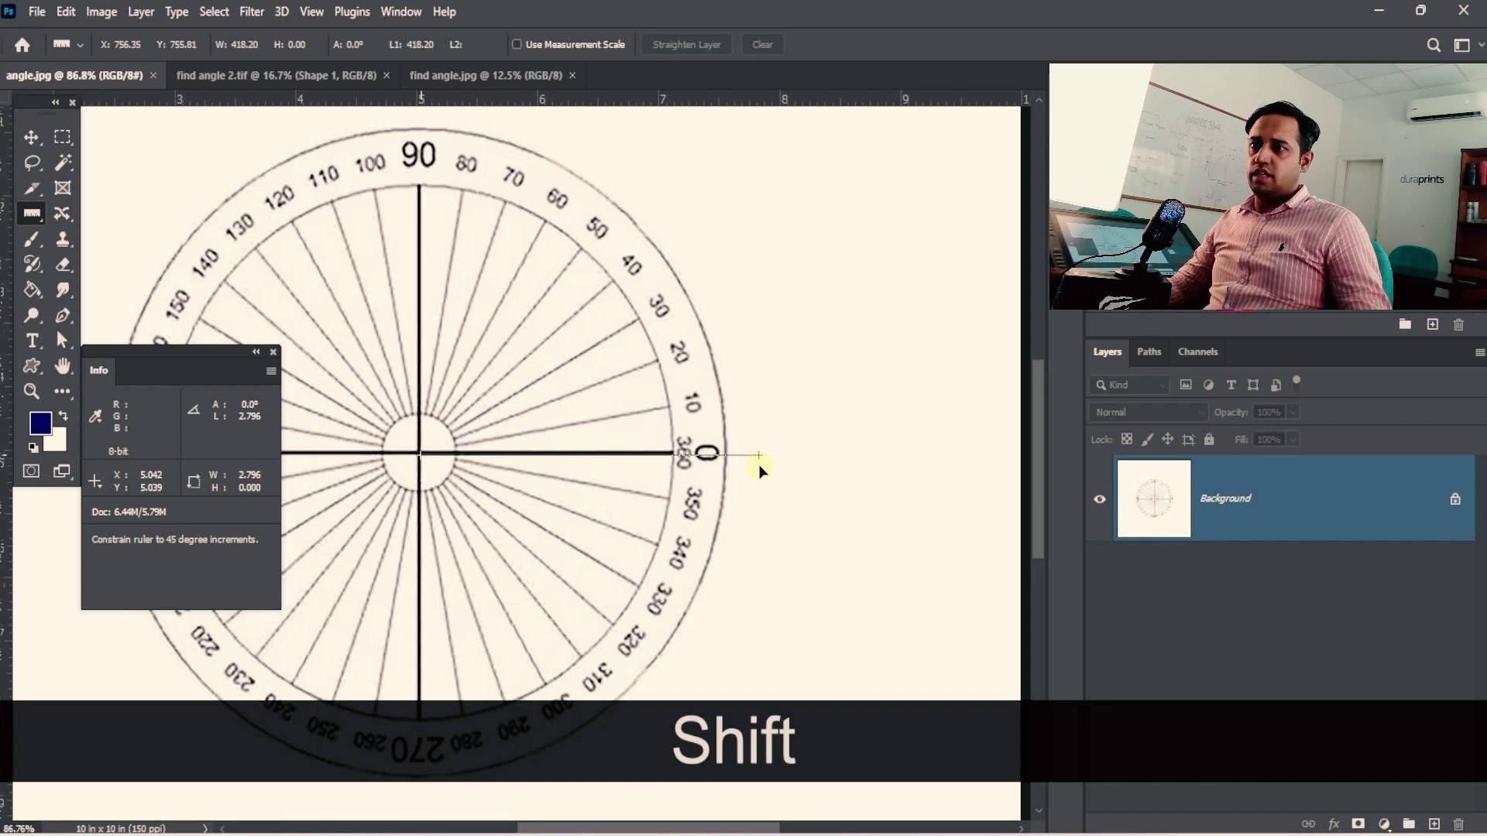
{"action": "left_click_drag", "start_coordinate": [784, 464], "coordinate": [430, 197]}
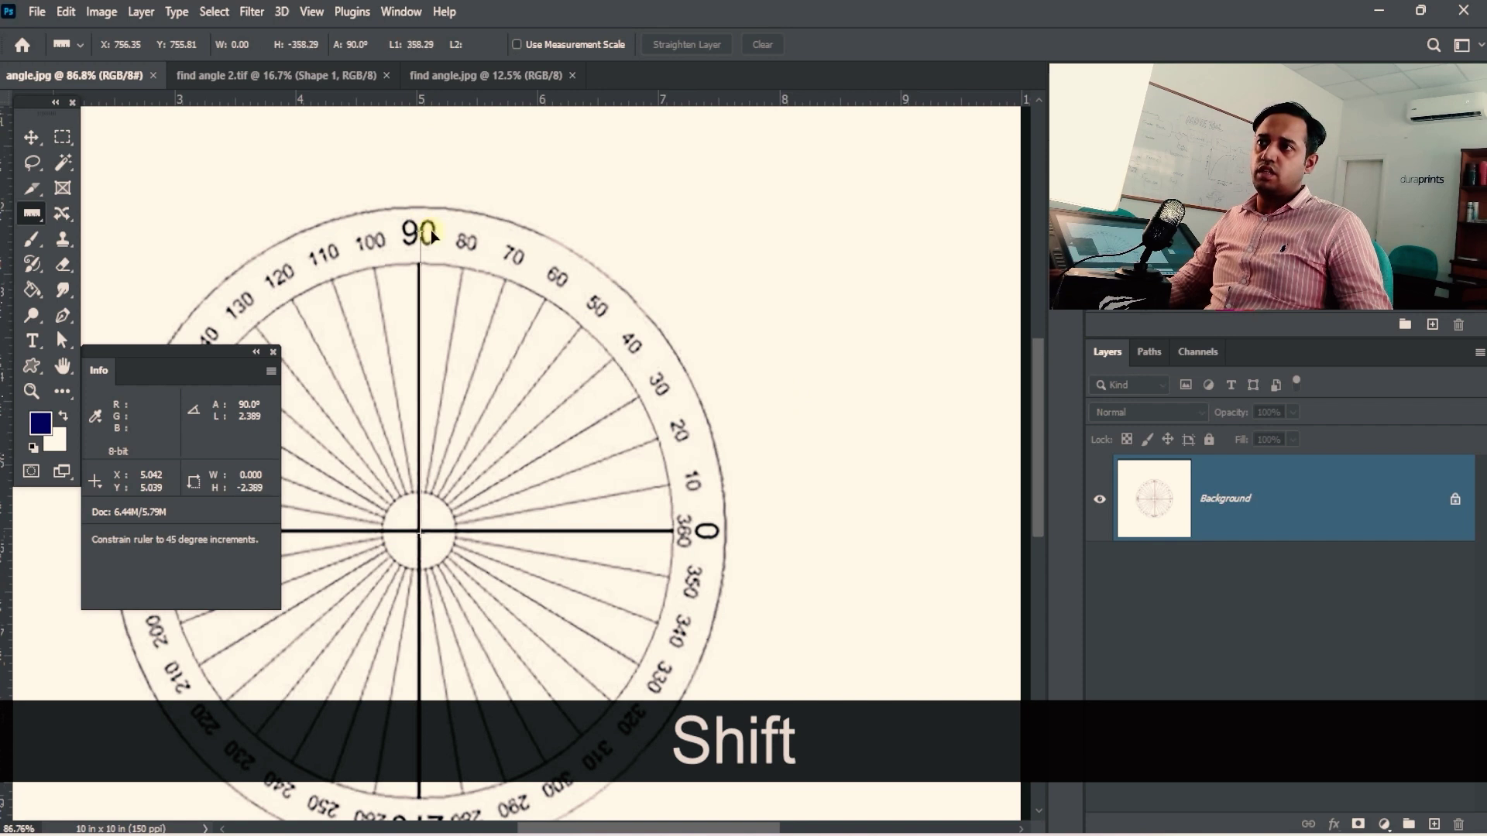
{"action": "mouse_move", "coordinate": [434, 146]}
{"action": "left_mouse_down"}
{"action": "mouse_move", "coordinate": [430, 189]}
{"action": "mouse_move", "coordinate": [434, 155]}
{"action": "left_mouse_up"}
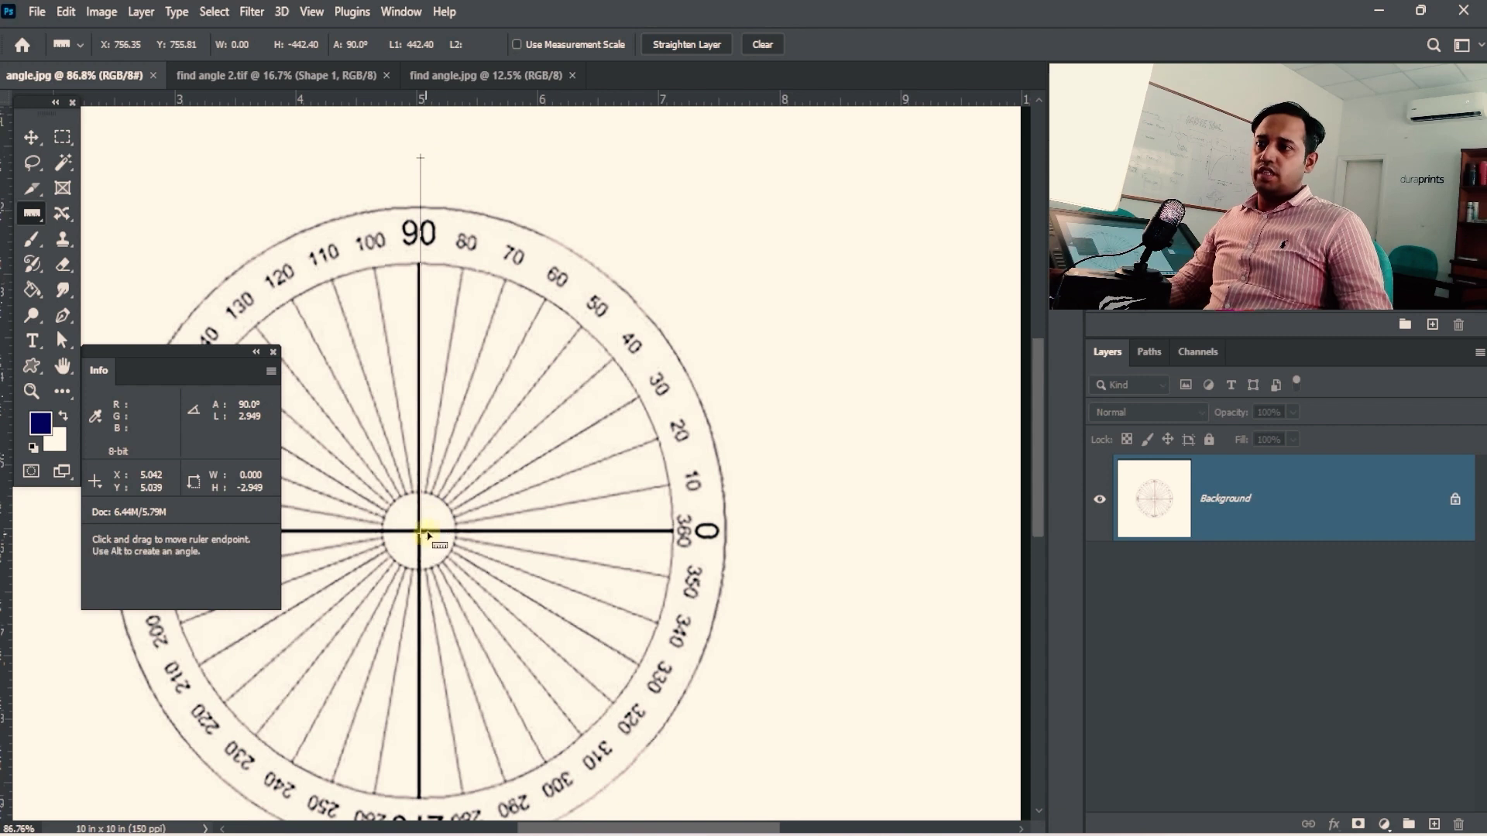
- Try to add a second ruler leg at 45° from the protractor's center, and clear the ruler
{"action": "left_click", "coordinate": [420, 532]}
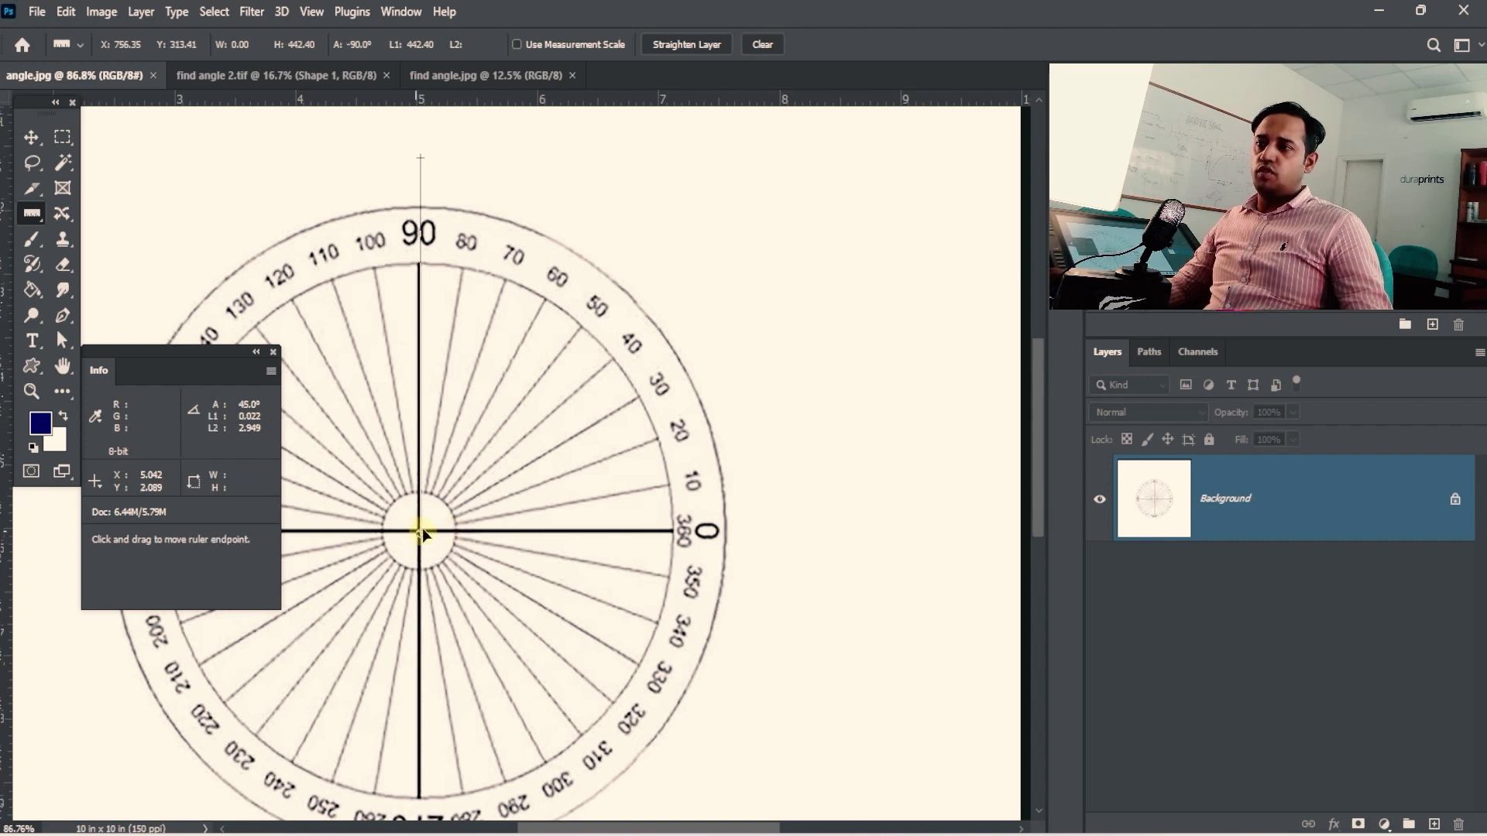
{"action": "left_click_drag", "start_coordinate": [421, 533], "coordinate": [538, 375]}
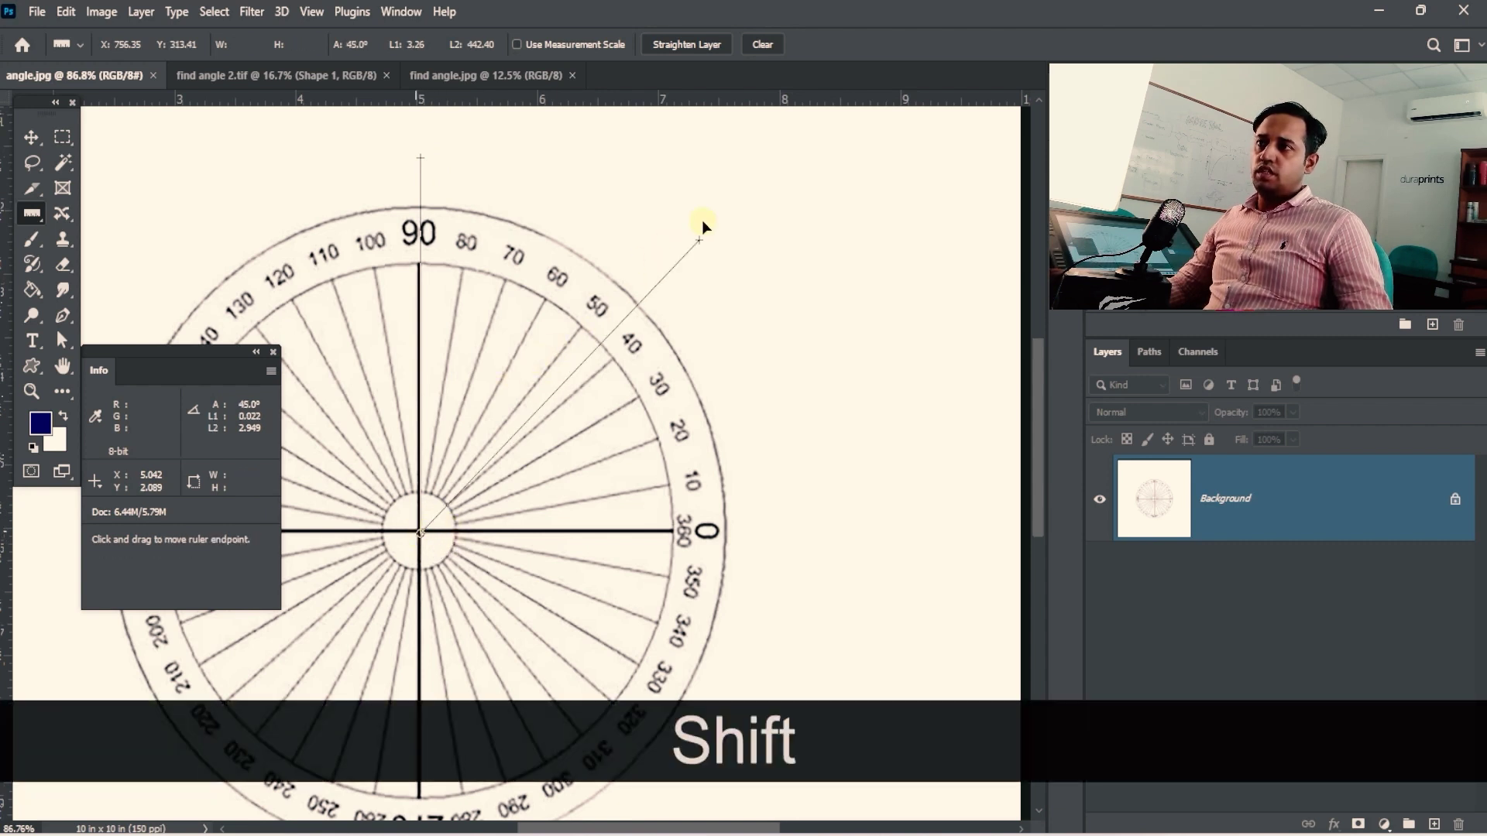
{"action": "key", "text": "ctrl+shift+z"}
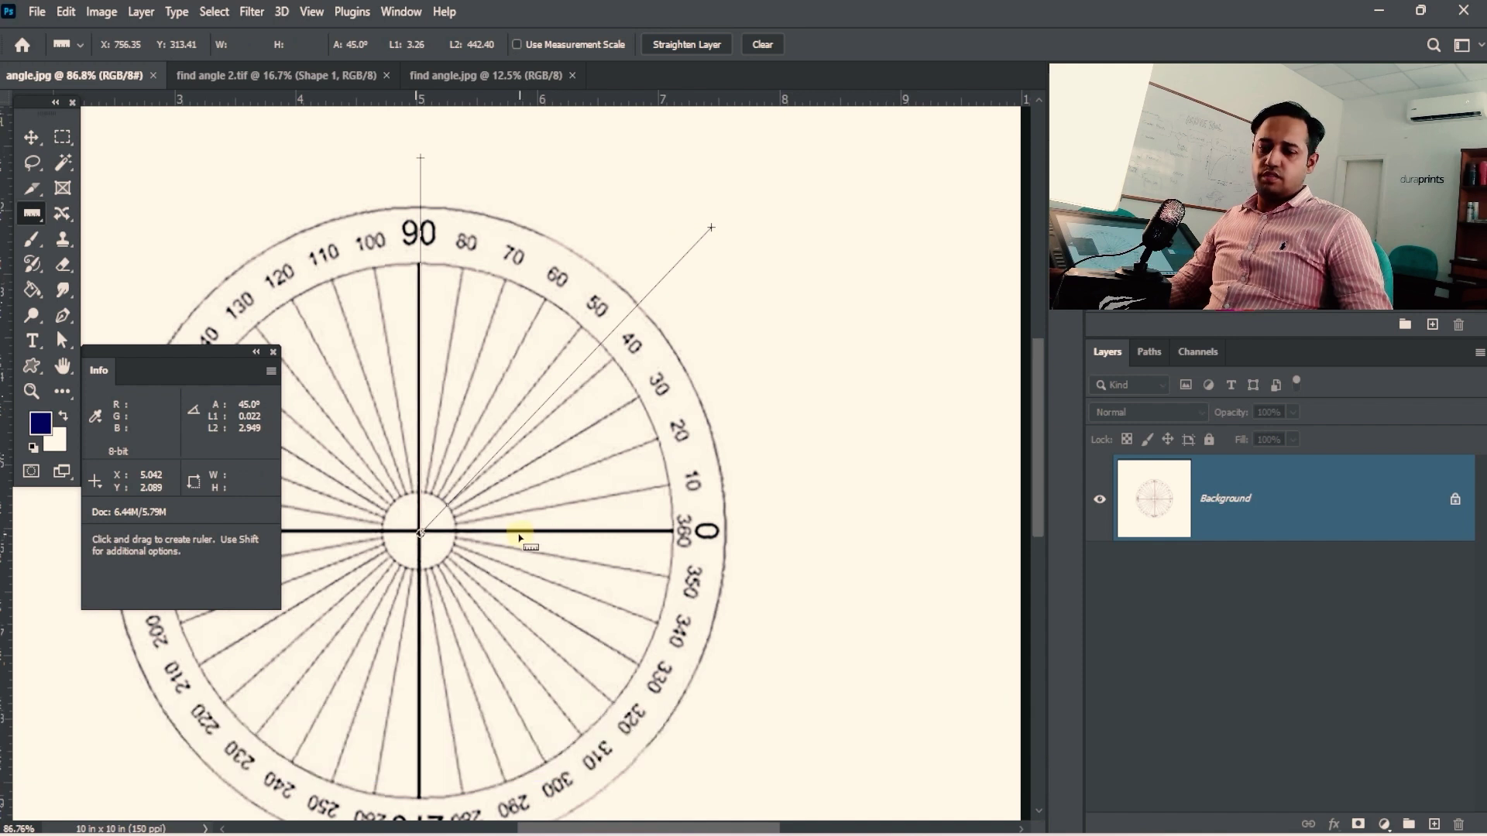
{"action": "key", "text": "x"}
{"action": "left_click", "coordinate": [753, 44]}
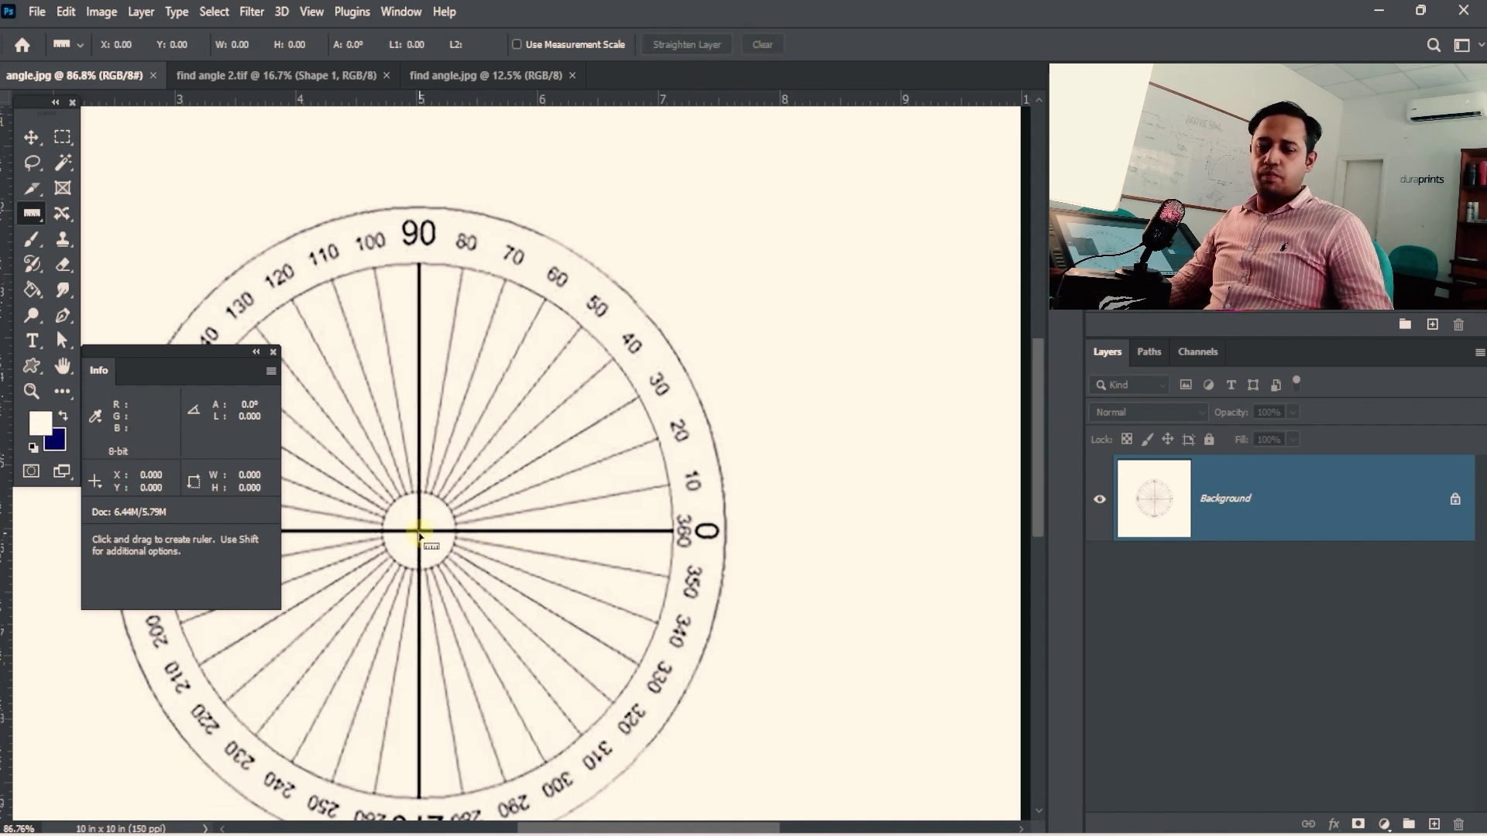
- Draw a constrained ruler line from the protractor's center toward 0 and swing it to 45°, about 3.5 in long
{"action": "left_click_drag", "start_coordinate": [419, 533], "coordinate": [557, 534]}
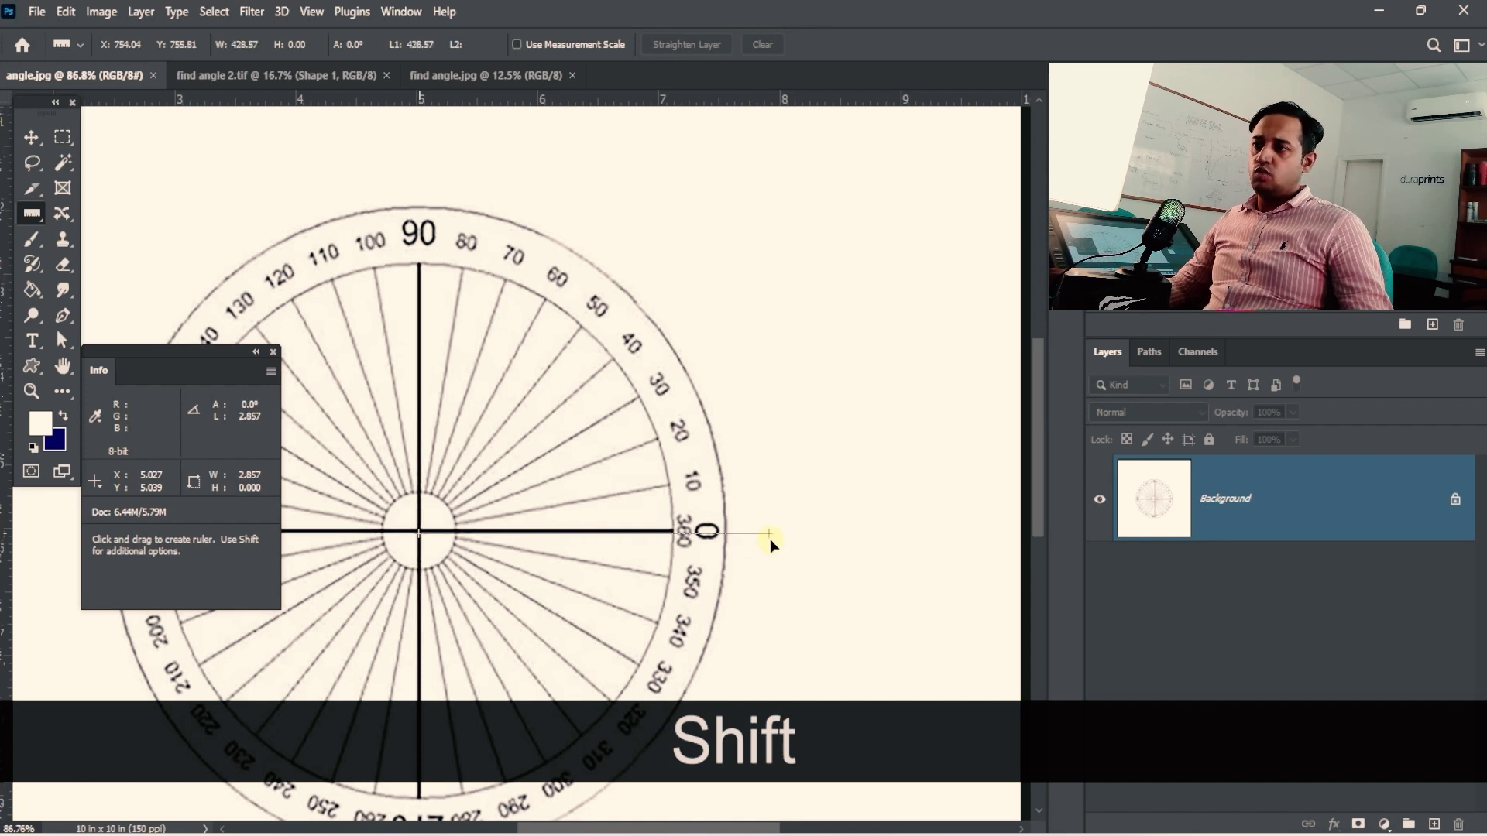
{"action": "left_click_drag", "start_coordinate": [770, 539], "coordinate": [583, 511]}
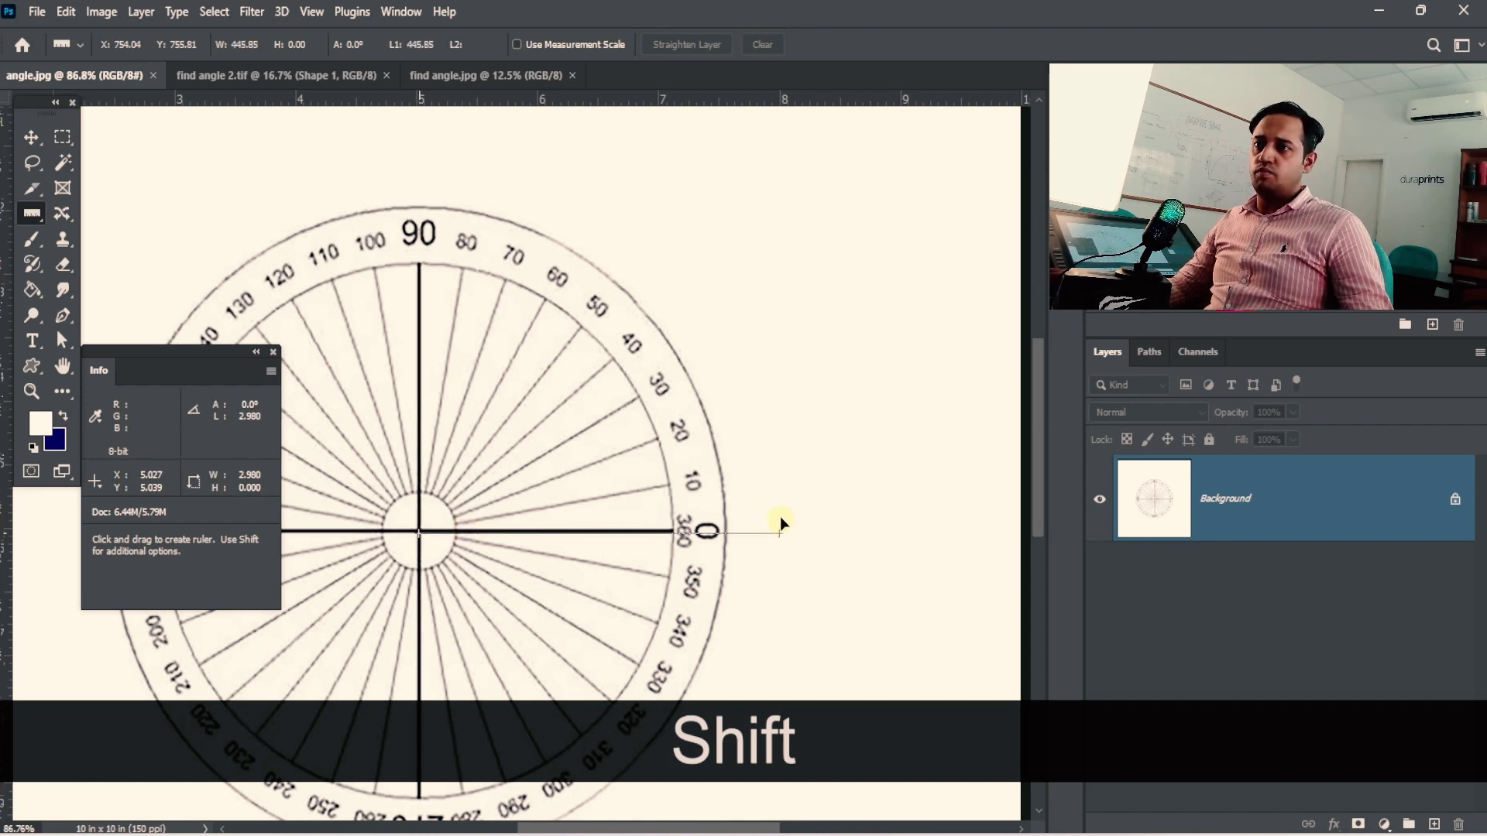
{"action": "left_click_drag", "start_coordinate": [779, 517], "coordinate": [729, 319]}
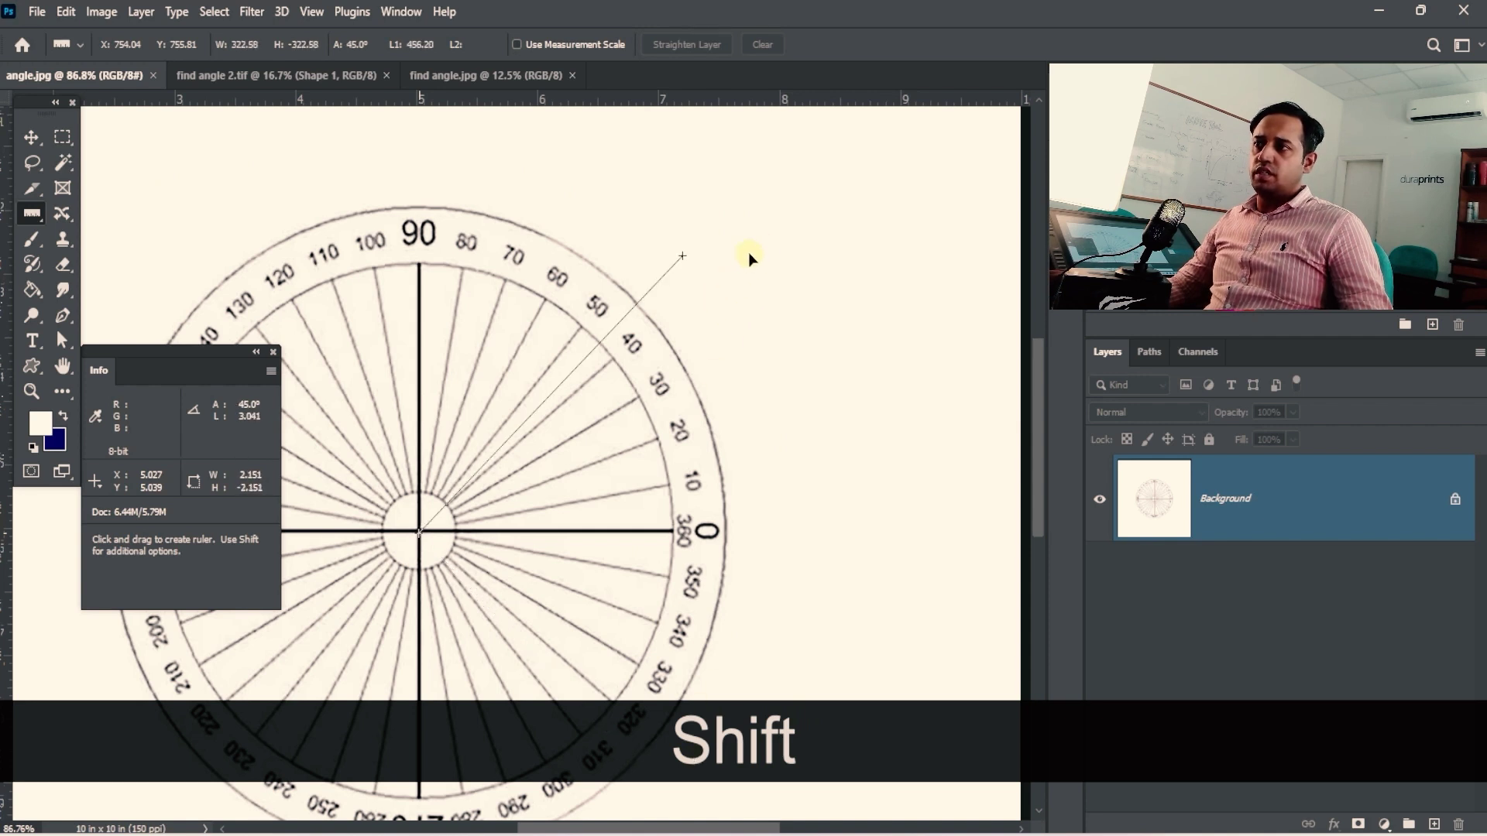
{"action": "left_click_drag", "start_coordinate": [714, 277], "coordinate": [806, 222]}
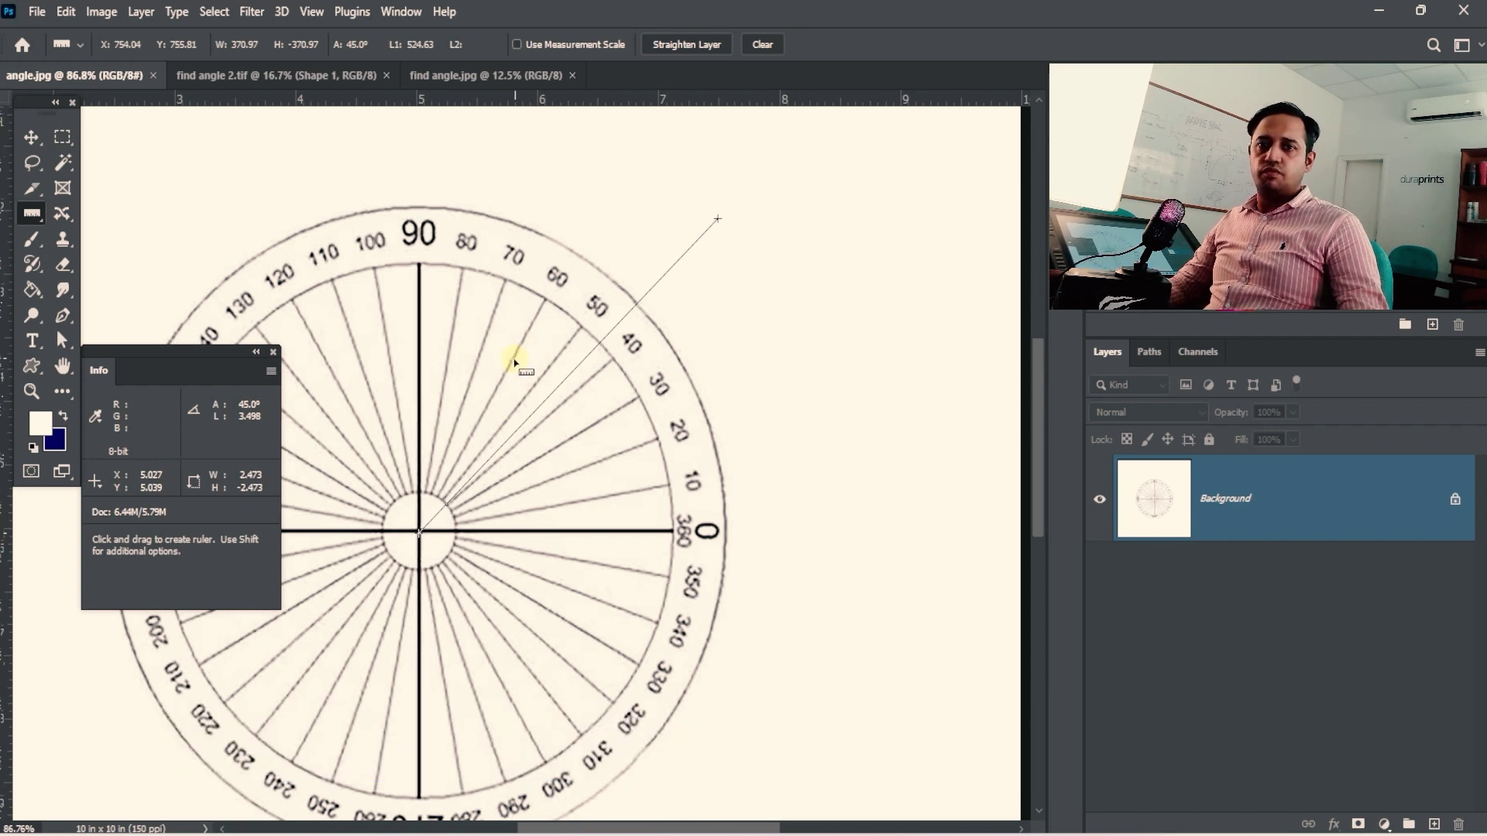
- Clear the ruler, draw a line from the protractor's center through the 80 mark, and fine-tune its outer endpoint to 80.0°
{"action": "key", "text": "space"}
{"action": "left_click_drag", "start_coordinate": [617, 387], "coordinate": [723, 382]}
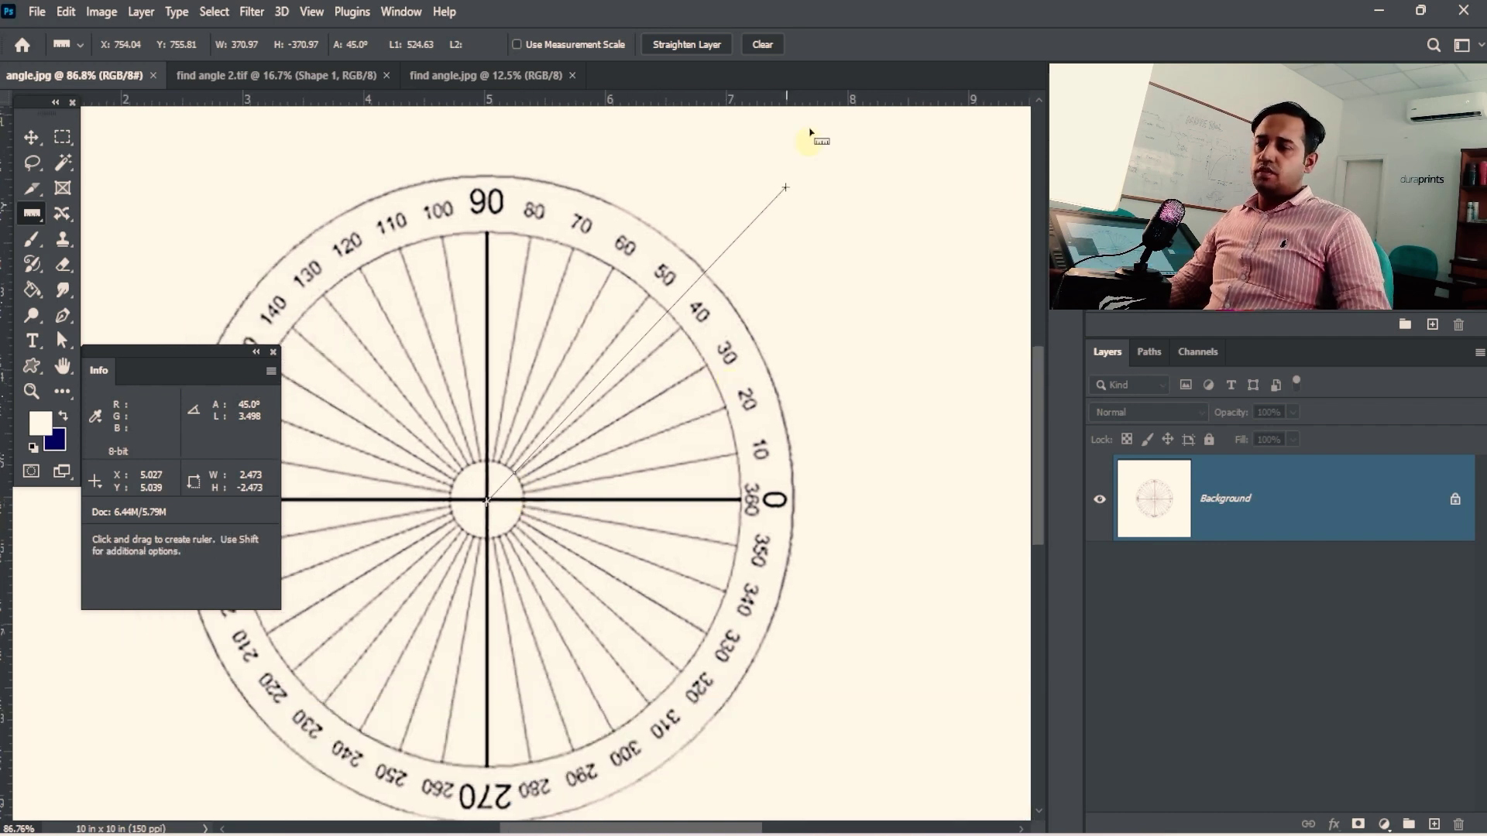
{"action": "left_click", "coordinate": [763, 45]}
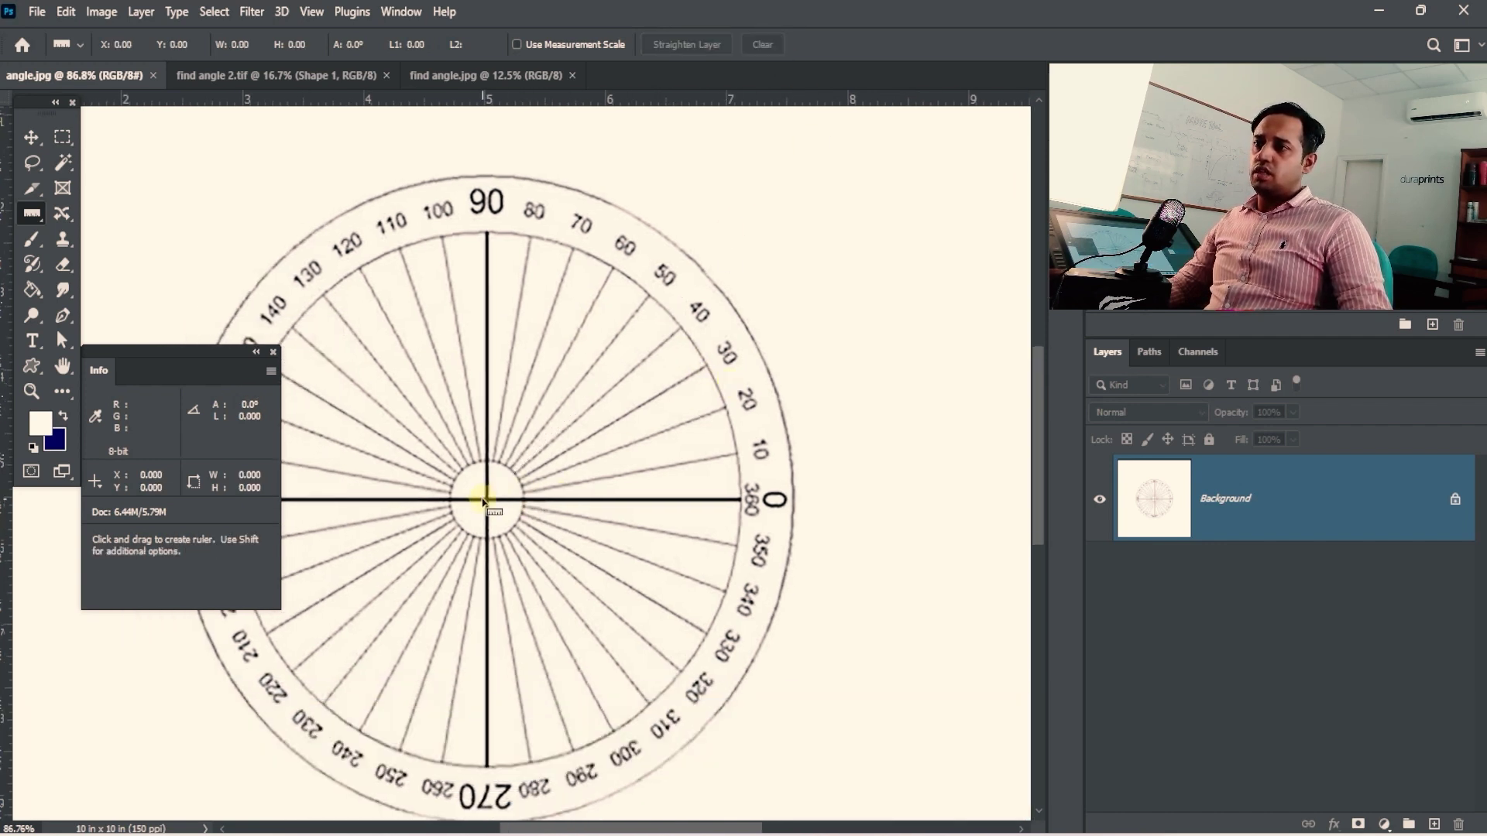
{"action": "left_click_drag", "start_coordinate": [486, 499], "coordinate": [546, 152]}
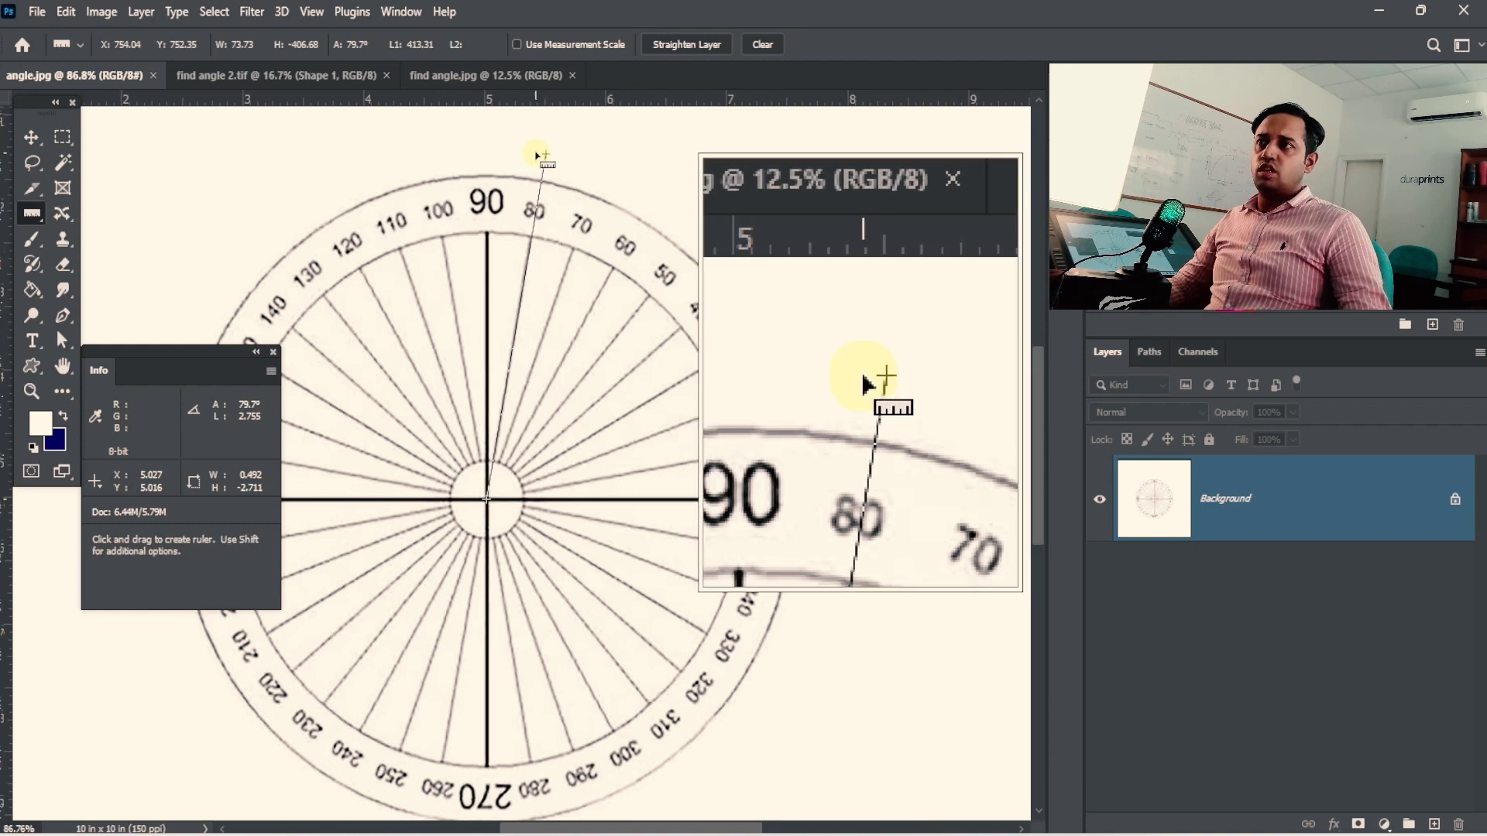
{"action": "key", "text": "ctrl+space"}
{"action": "left_click_drag", "start_coordinate": [556, 147], "coordinate": [700, 146]}
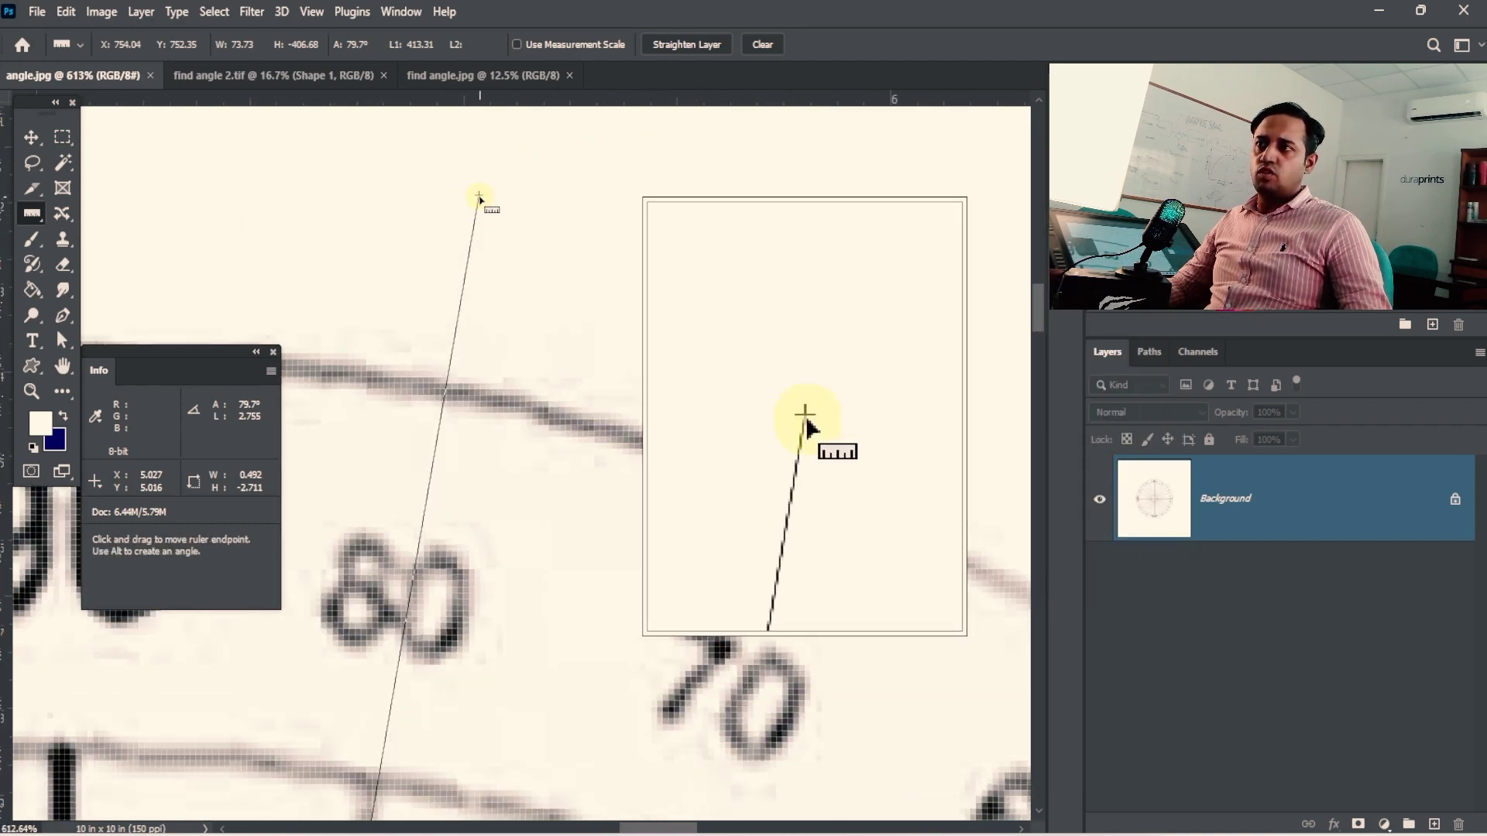
{"action": "left_click_drag", "start_coordinate": [480, 197], "coordinate": [475, 196]}
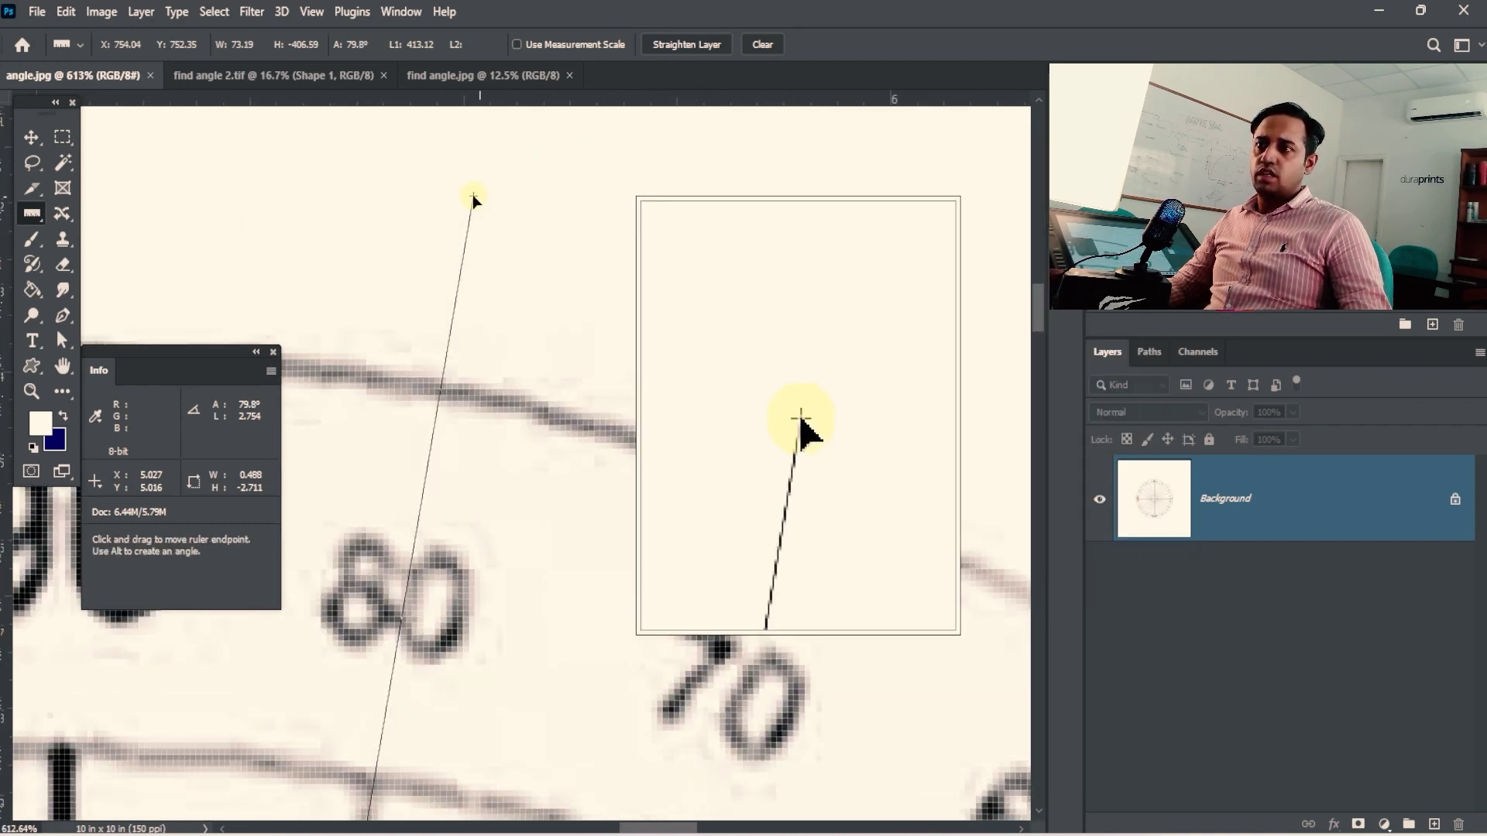
{"action": "left_click_drag", "start_coordinate": [473, 195], "coordinate": [463, 196]}
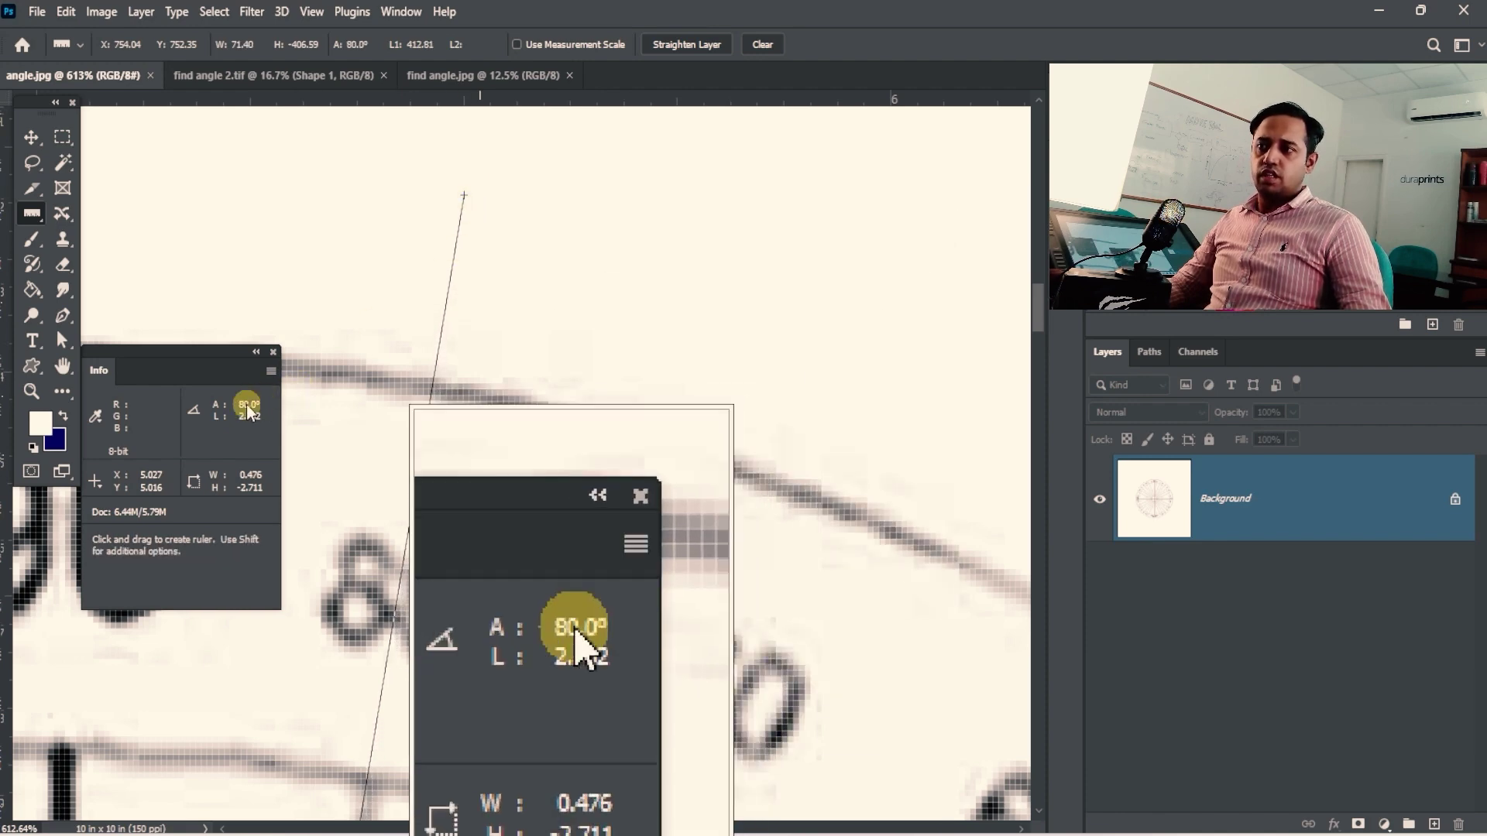
- Draw ruler lines from the protractor's center through the 280 and 290 marks, clearing the previous line before each one
{"action": "left_click_drag", "start_coordinate": [473, 342], "coordinate": [372, 346]}
{"action": "left_click_drag", "start_coordinate": [476, 426], "coordinate": [393, 425]}
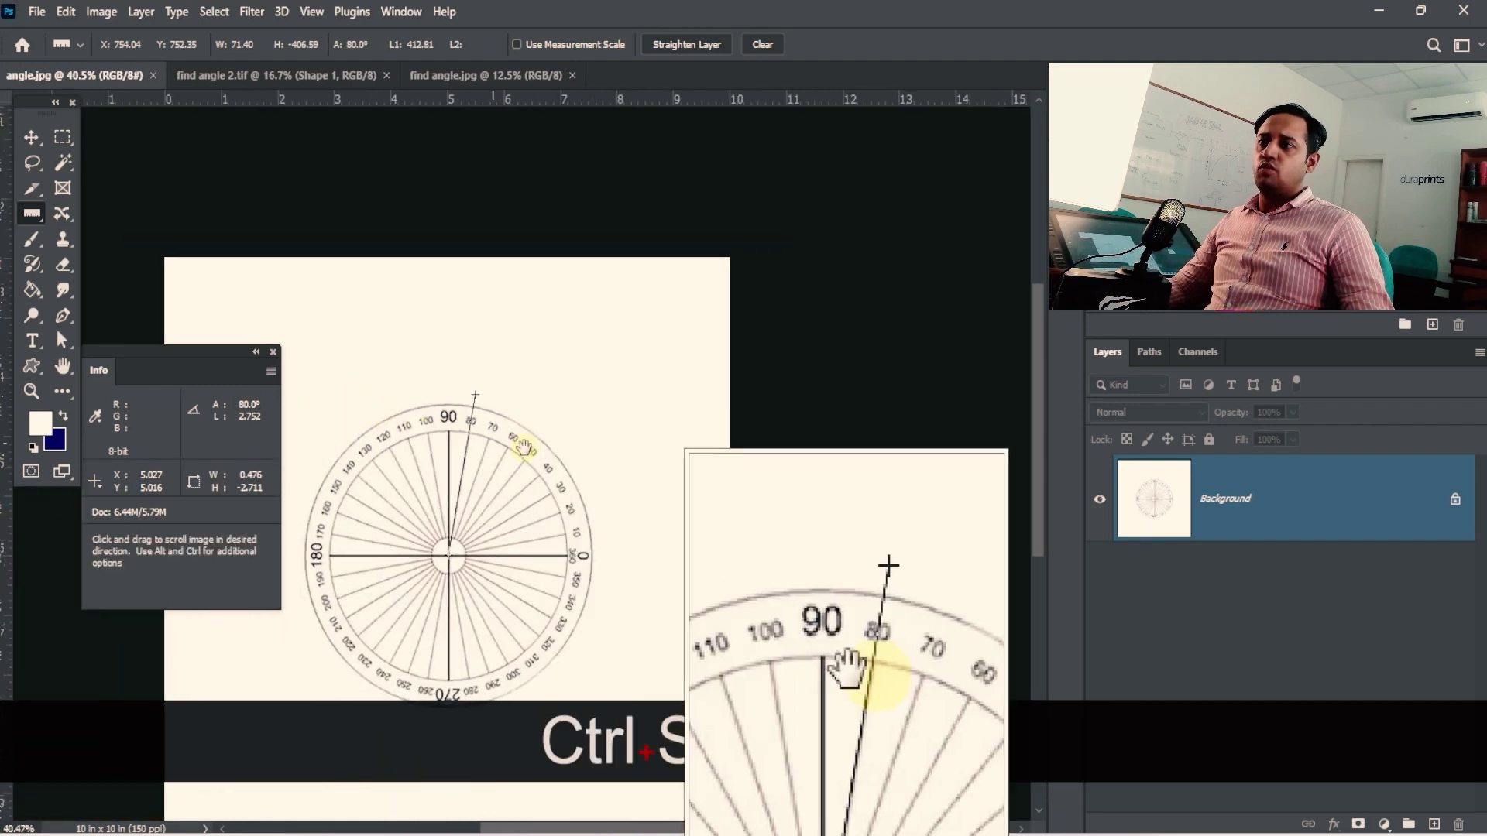
{"action": "left_click_drag", "start_coordinate": [525, 446], "coordinate": [447, 403]}
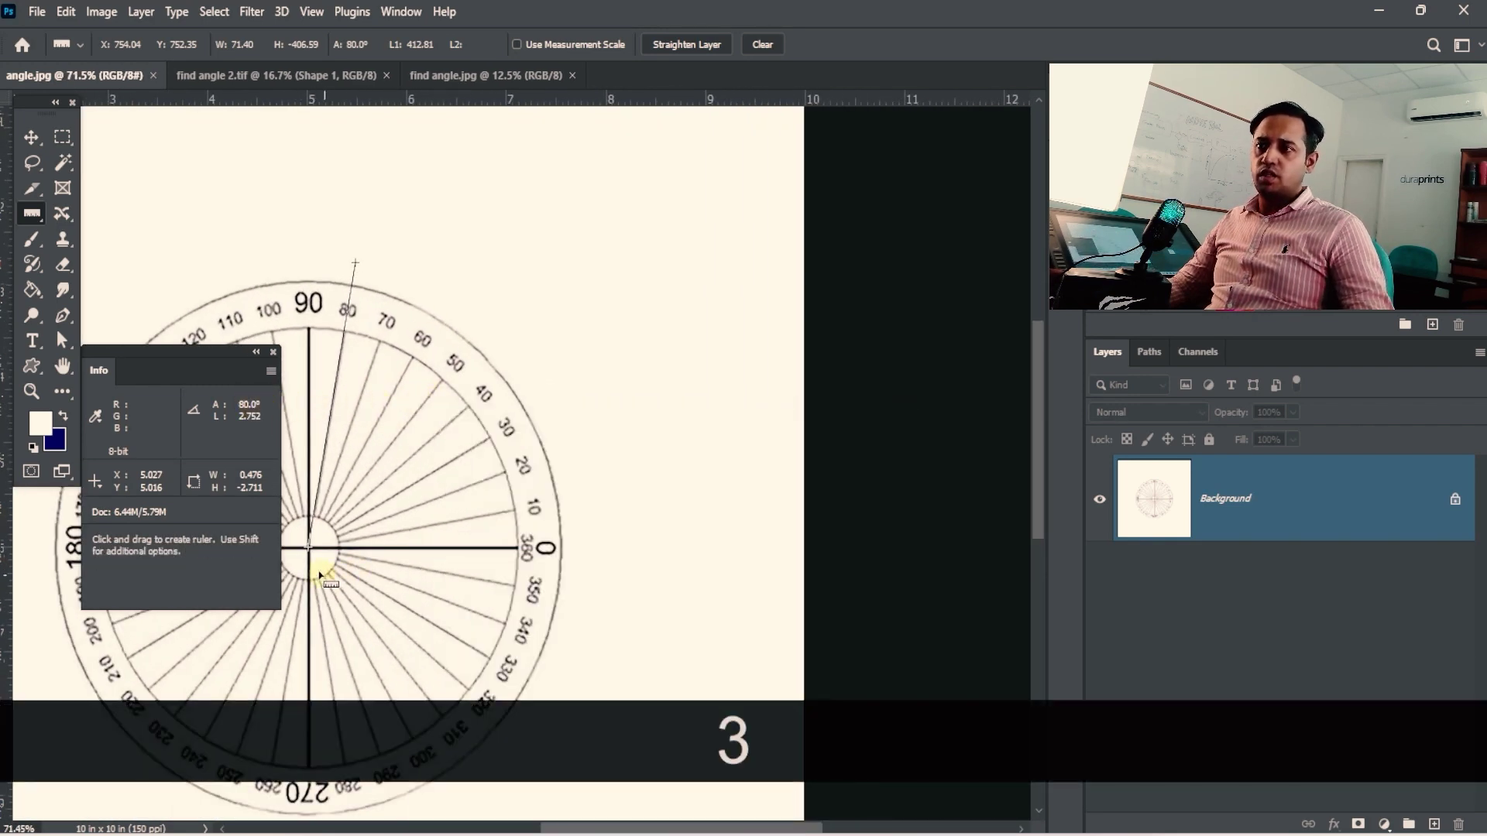
{"action": "left_click", "coordinate": [763, 44]}
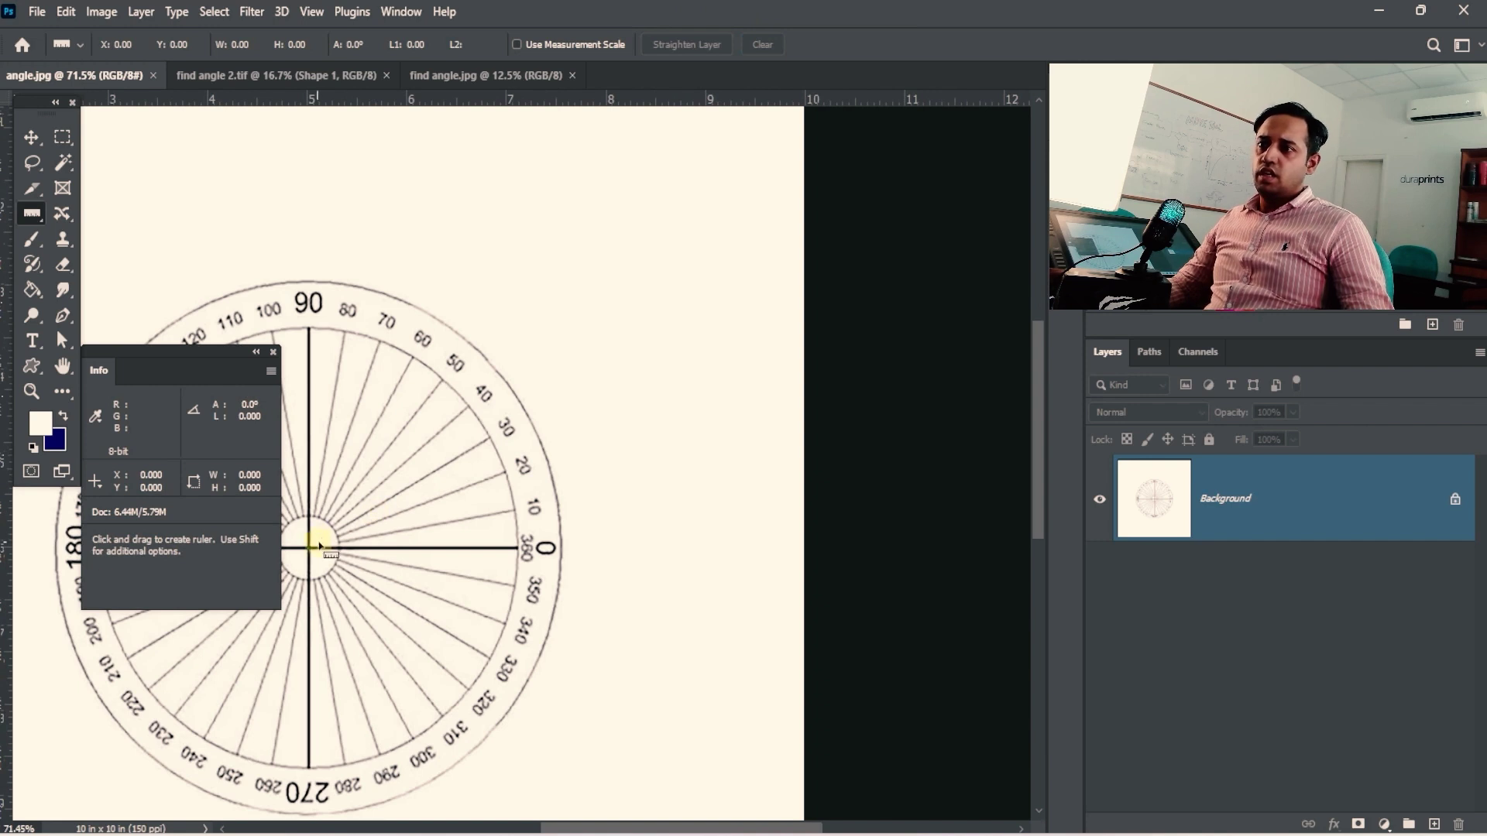
{"action": "key", "text": "space"}
{"action": "mouse_move", "coordinate": [319, 546]}
{"action": "left_mouse_down"}
{"action": "mouse_move", "coordinate": [529, 393]}
{"action": "mouse_move", "coordinate": [672, 611]}
{"action": "mouse_move", "coordinate": [682, 697]}
{"action": "mouse_move", "coordinate": [621, 735]}
{"action": "mouse_move", "coordinate": [633, 742]}
{"action": "mouse_move", "coordinate": [582, 750]}
{"action": "left_mouse_up"}
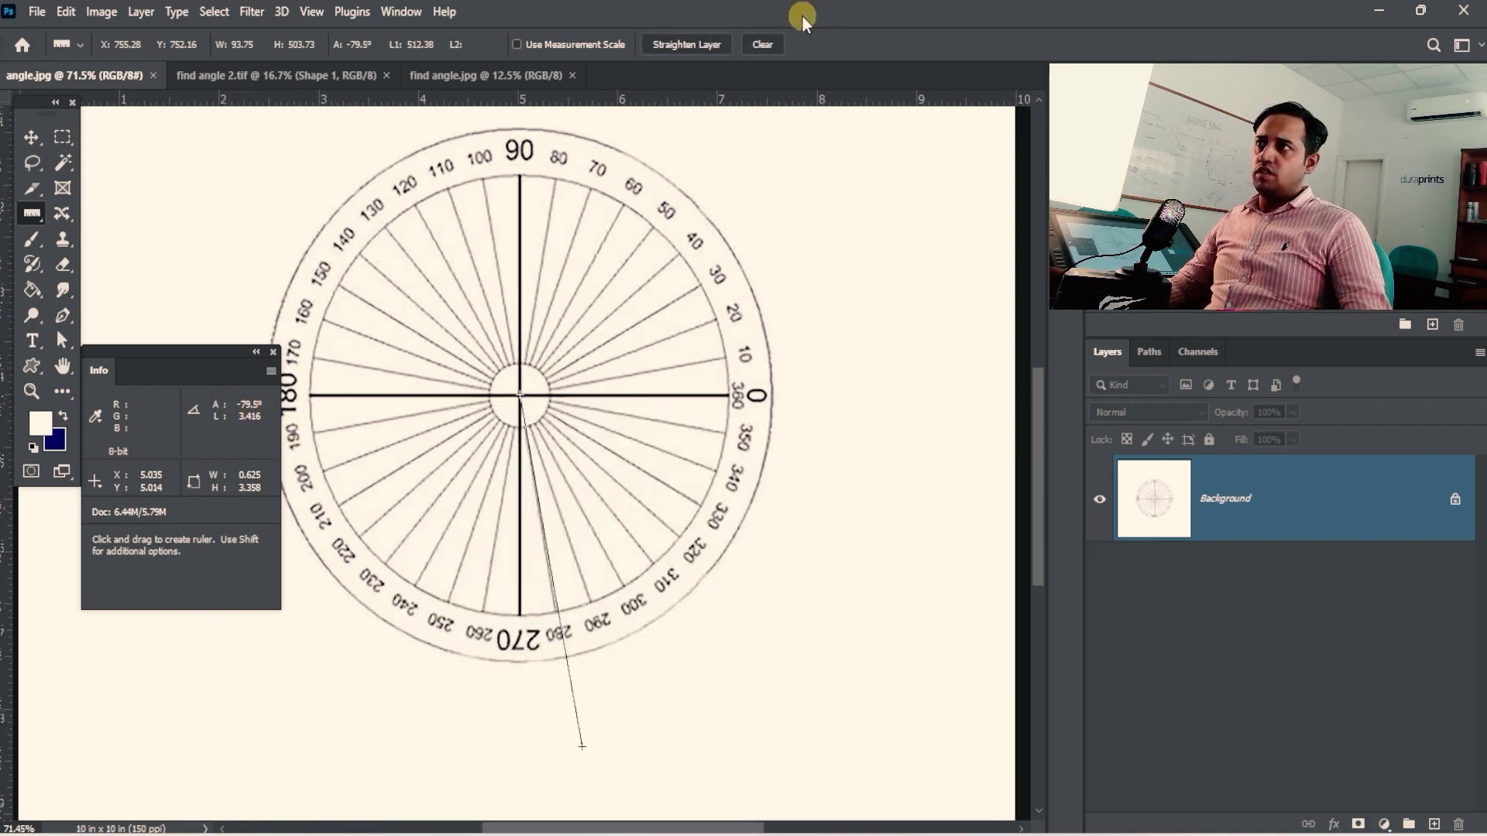
{"action": "left_click", "coordinate": [763, 45]}
{"action": "left_click_drag", "start_coordinate": [521, 399], "coordinate": [641, 752]}
- Switch to the find angle 2.tif document, and hide and show its Shape 1 layer
{"action": "left_click_drag", "start_coordinate": [488, 434], "coordinate": [559, 427]}
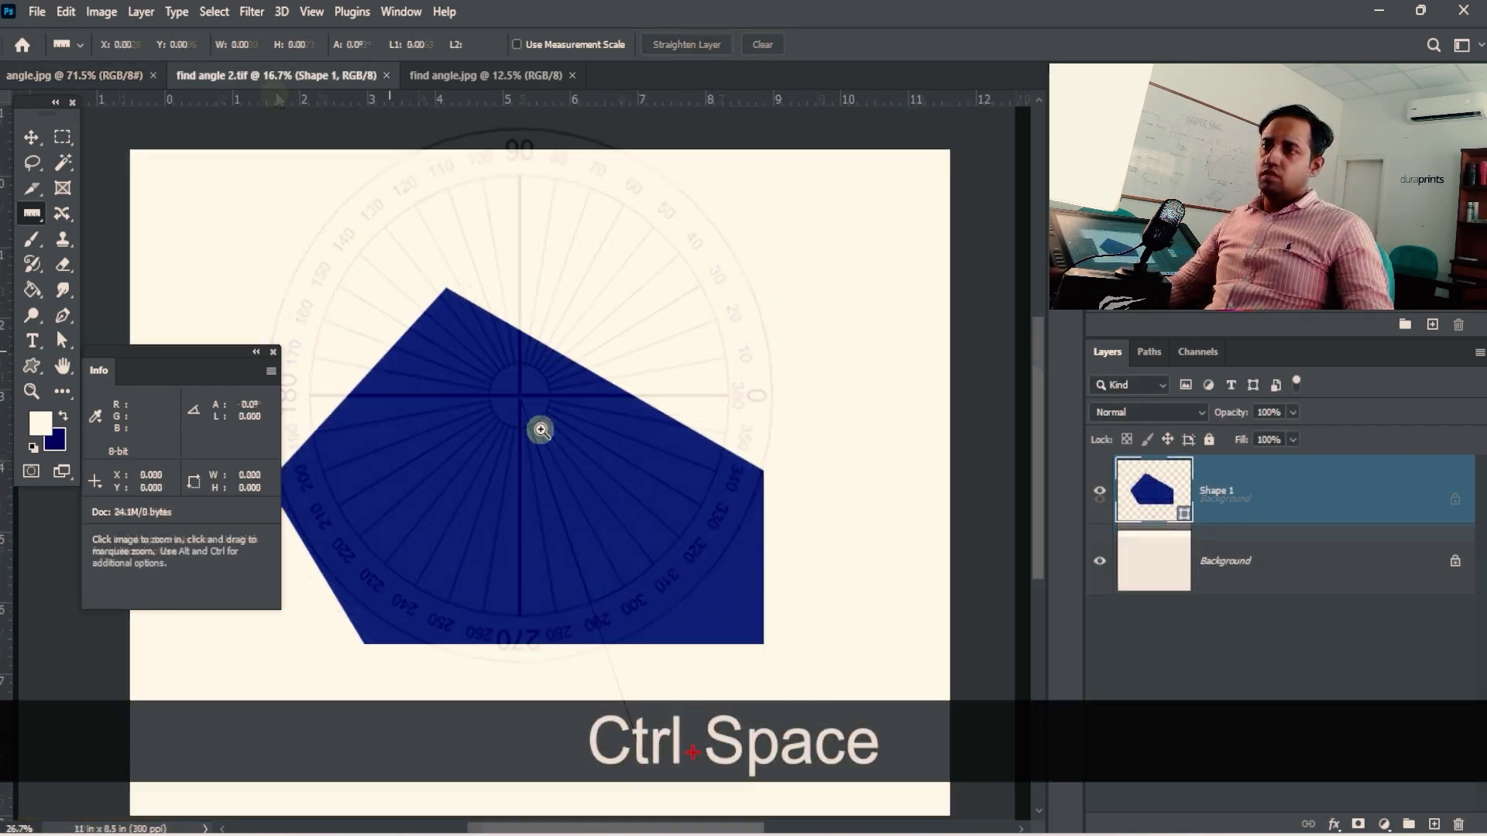
{"action": "left_click_drag", "start_coordinate": [523, 421], "coordinate": [680, 409]}
{"action": "left_click_drag", "start_coordinate": [694, 462], "coordinate": [765, 474]}
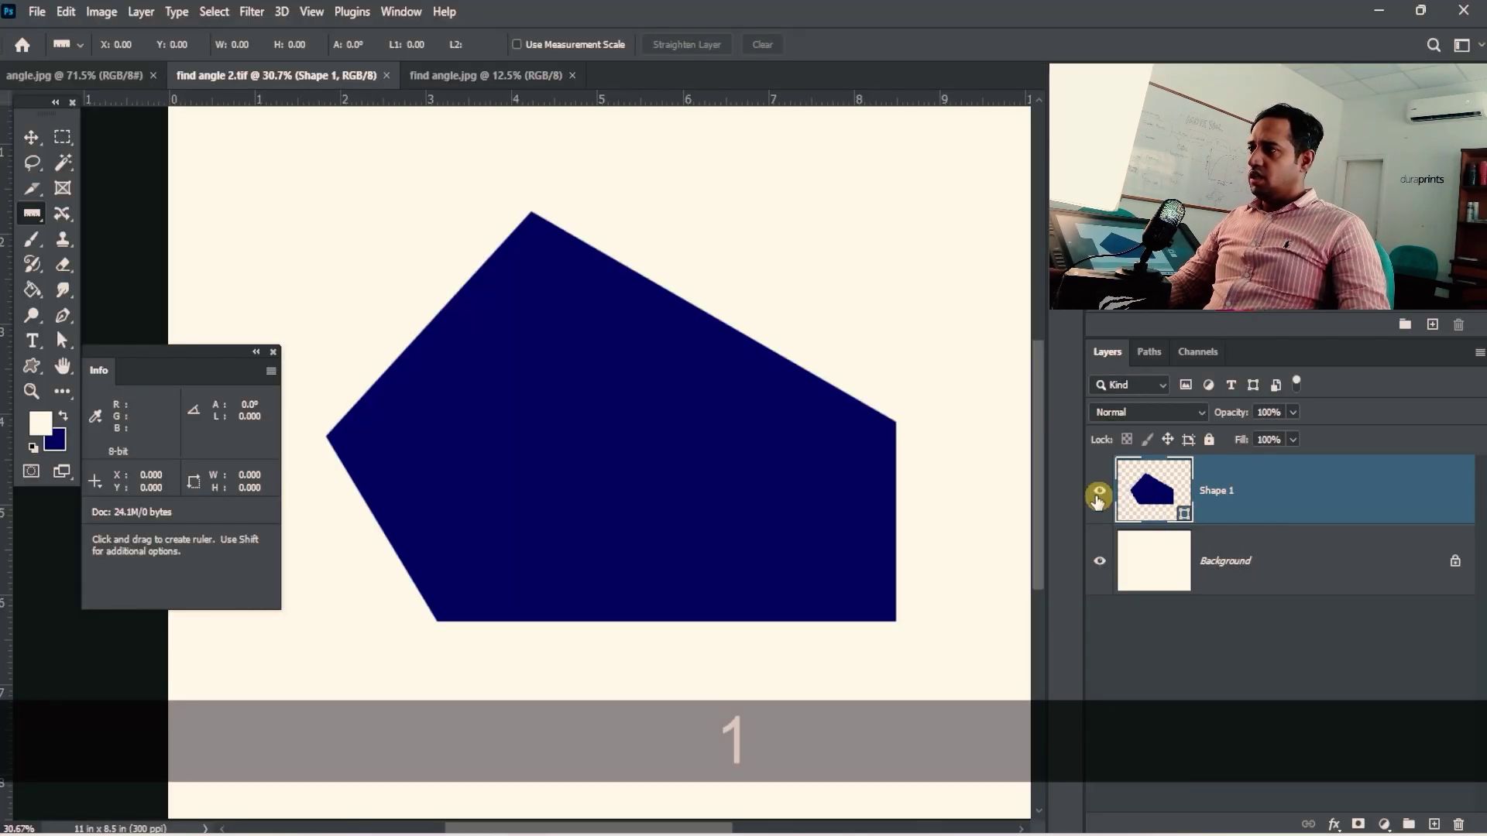
{"action": "left_click", "coordinate": [1098, 492]}
{"action": "left_click", "coordinate": [1099, 492]}
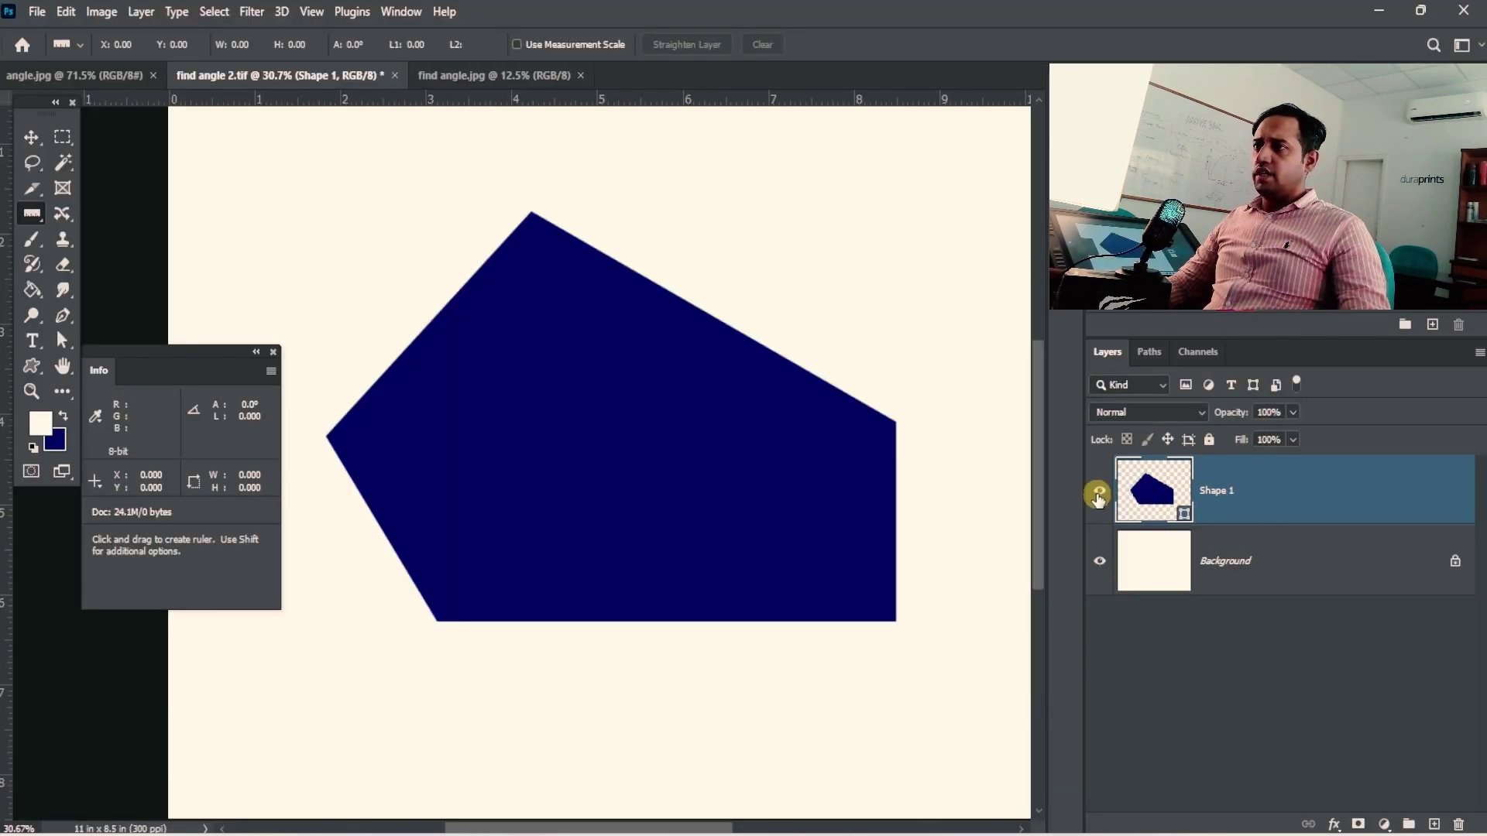
- Measure the blue polygon's upper-left edge with a ruler line from its leftmost corner to its topmost corner
{"action": "left_click_drag", "start_coordinate": [453, 446], "coordinate": [502, 503]}
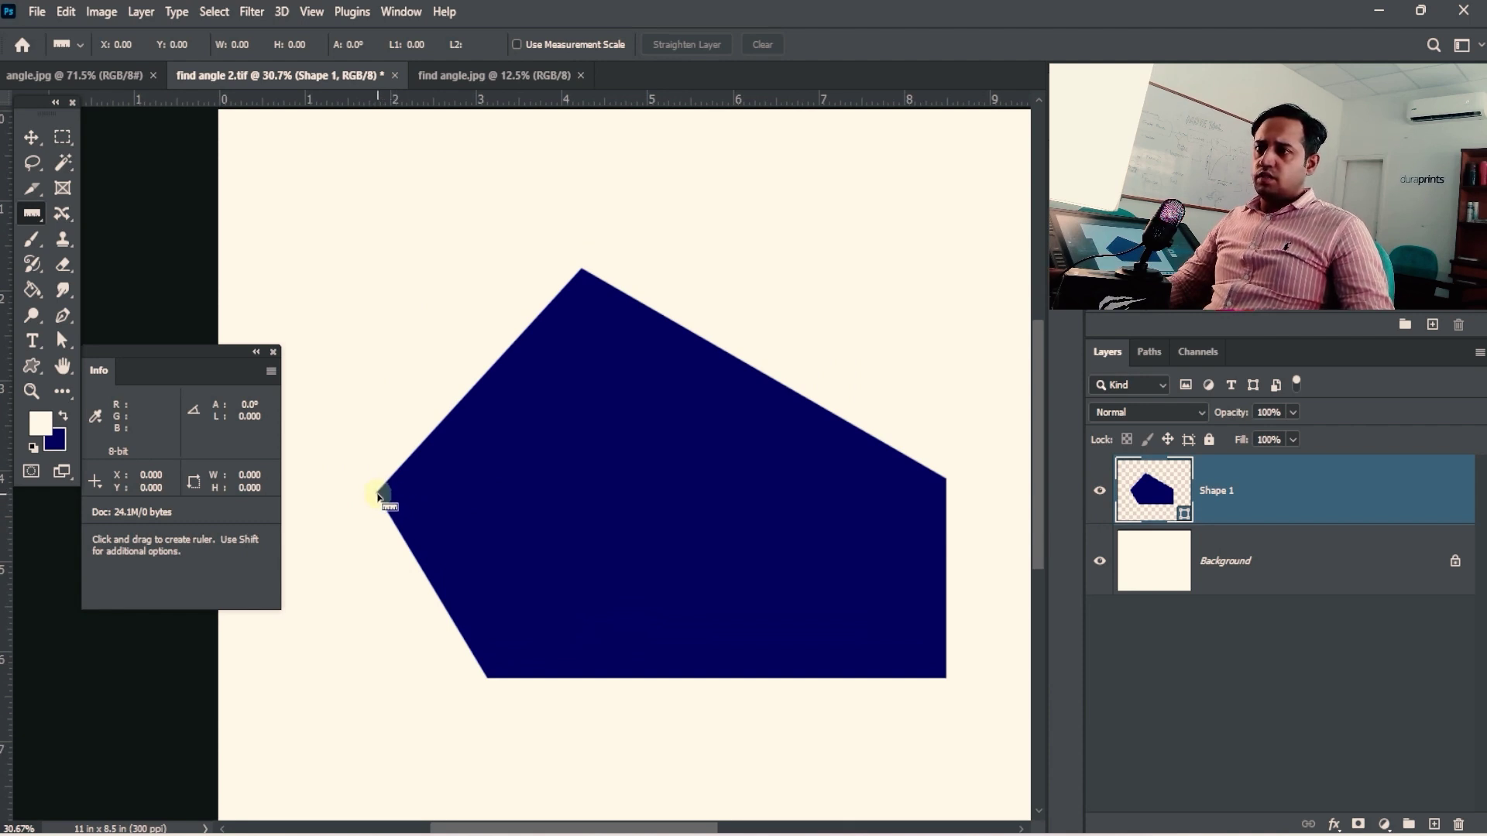
{"action": "left_click_drag", "start_coordinate": [377, 493], "coordinate": [582, 269]}
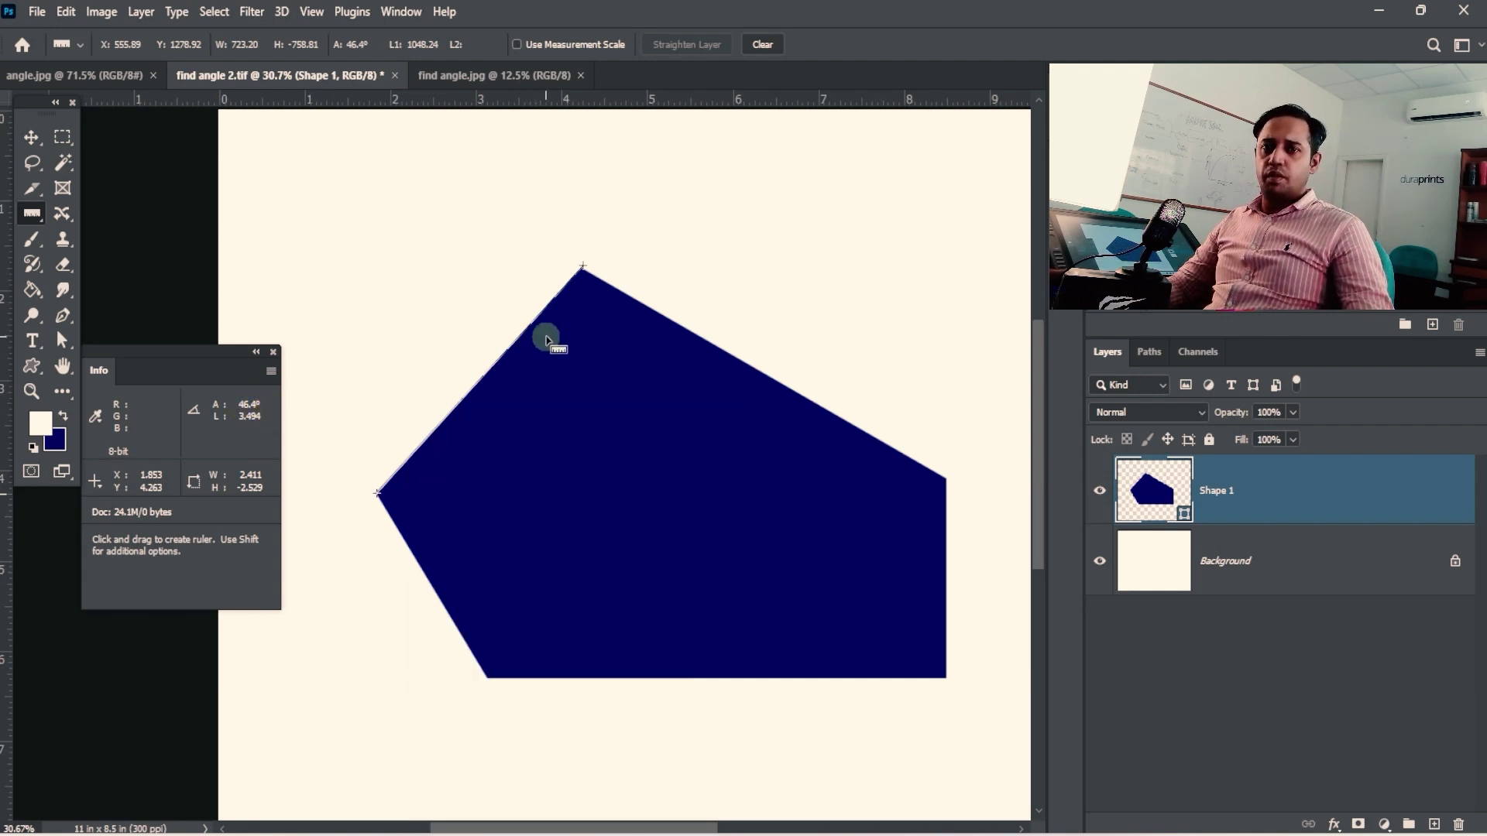
{"action": "key", "text": "space"}
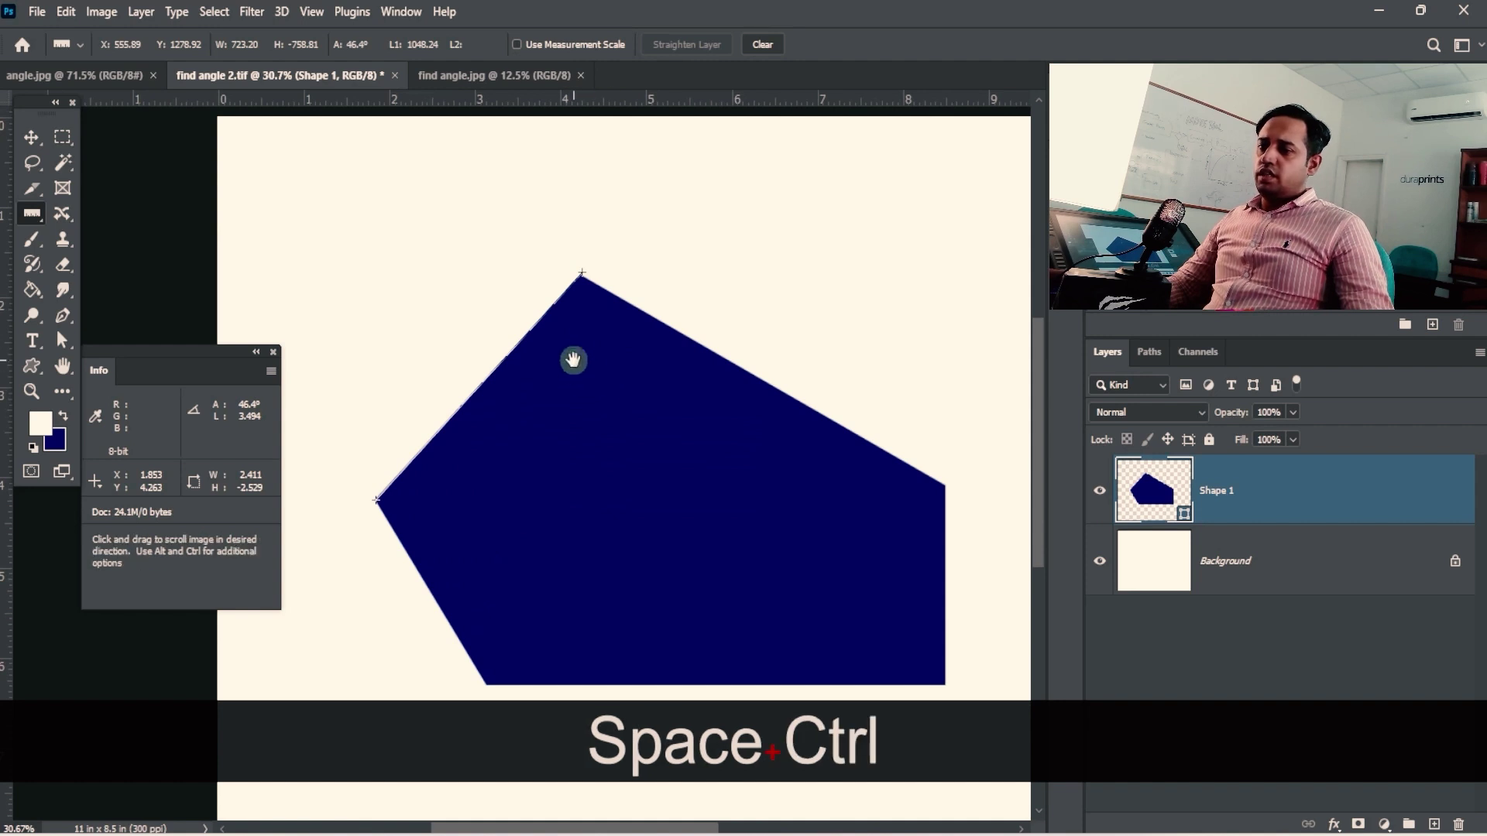
{"action": "left_click", "coordinate": [585, 302], "text": "ctrl"}
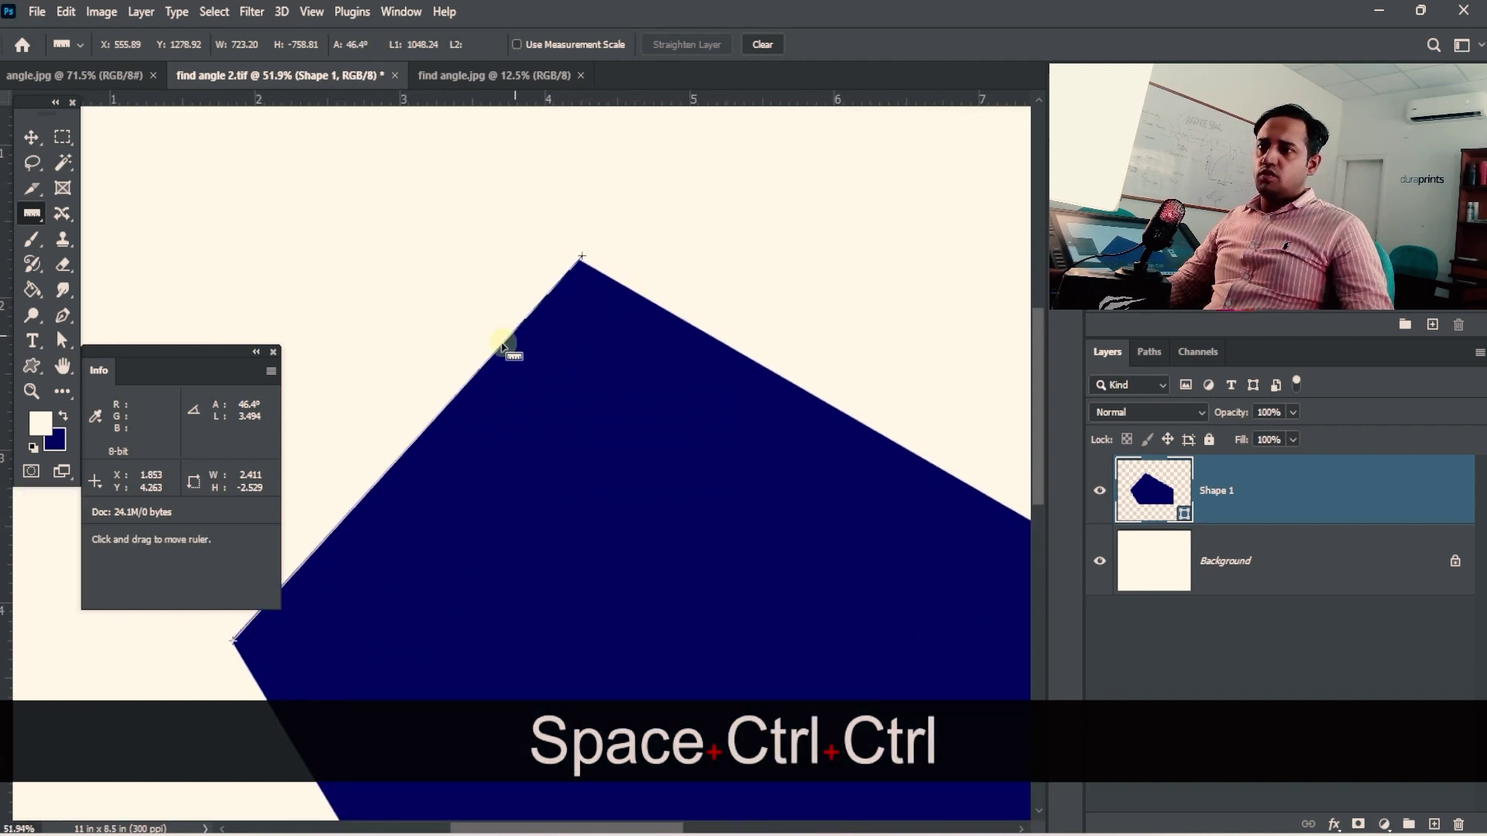
{"action": "key", "text": "space"}
{"action": "left_click_drag", "start_coordinate": [502, 346], "coordinate": [790, 338]}
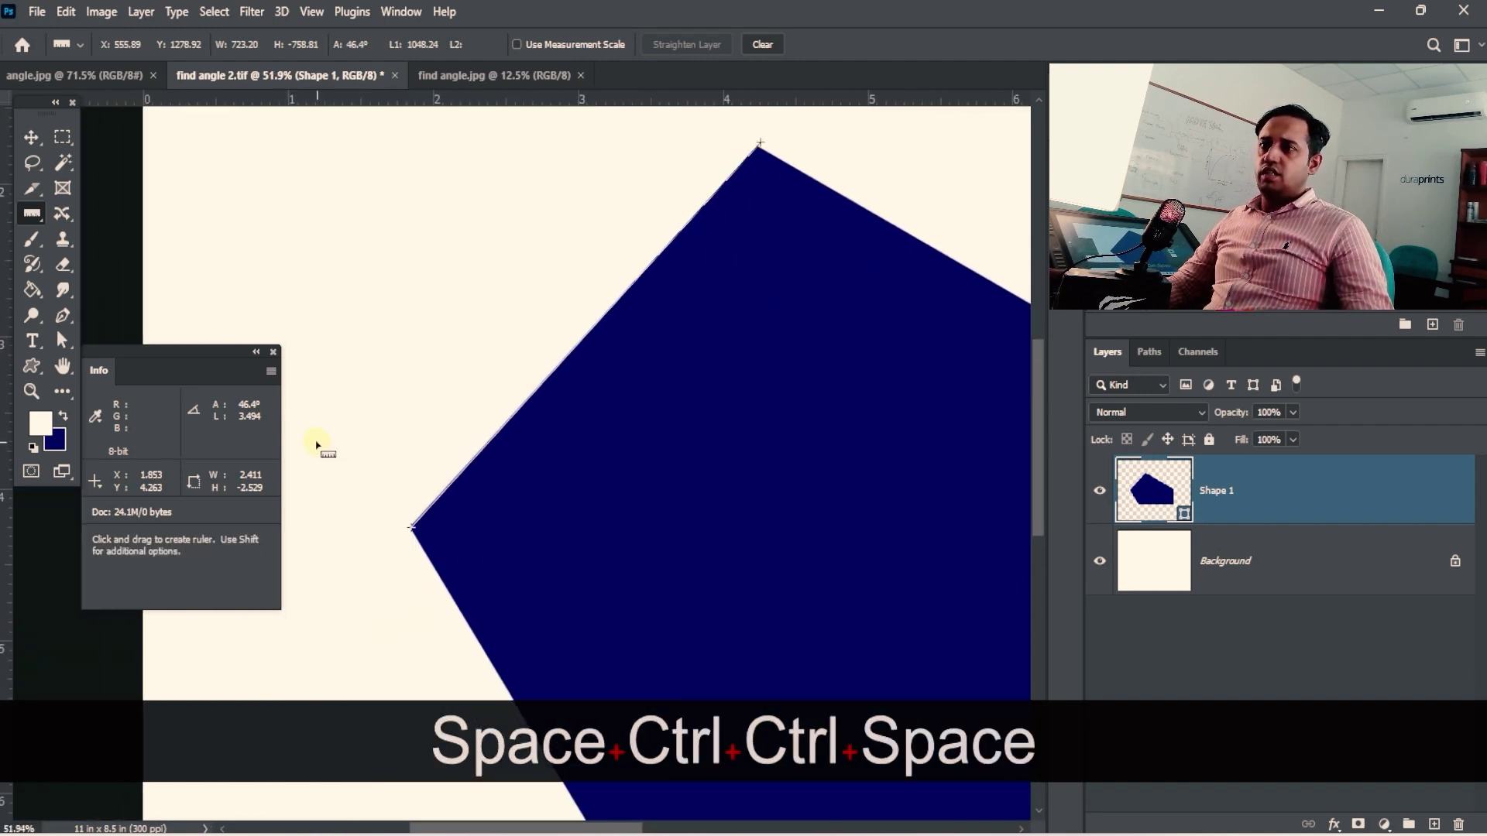
{"action": "left_click", "coordinate": [449, 562], "text": "ctrl+alt"}
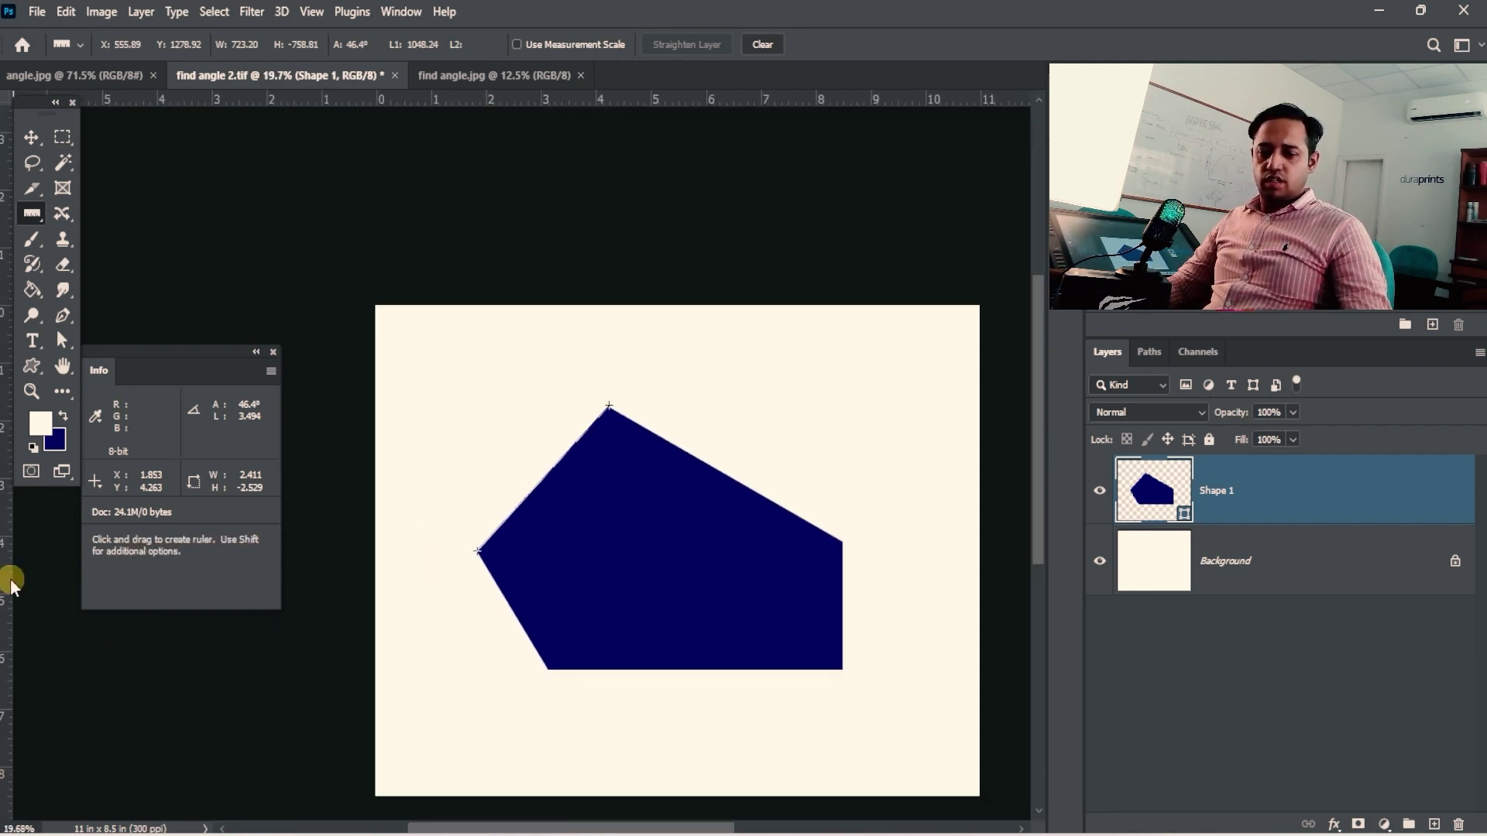
- Place a vertical guide through the polygon's leftmost corner, at about 1.84 in
{"action": "left_click_drag", "start_coordinate": [11, 586], "coordinate": [481, 614]}
{"action": "left_click_drag", "start_coordinate": [538, 572], "coordinate": [589, 526]}
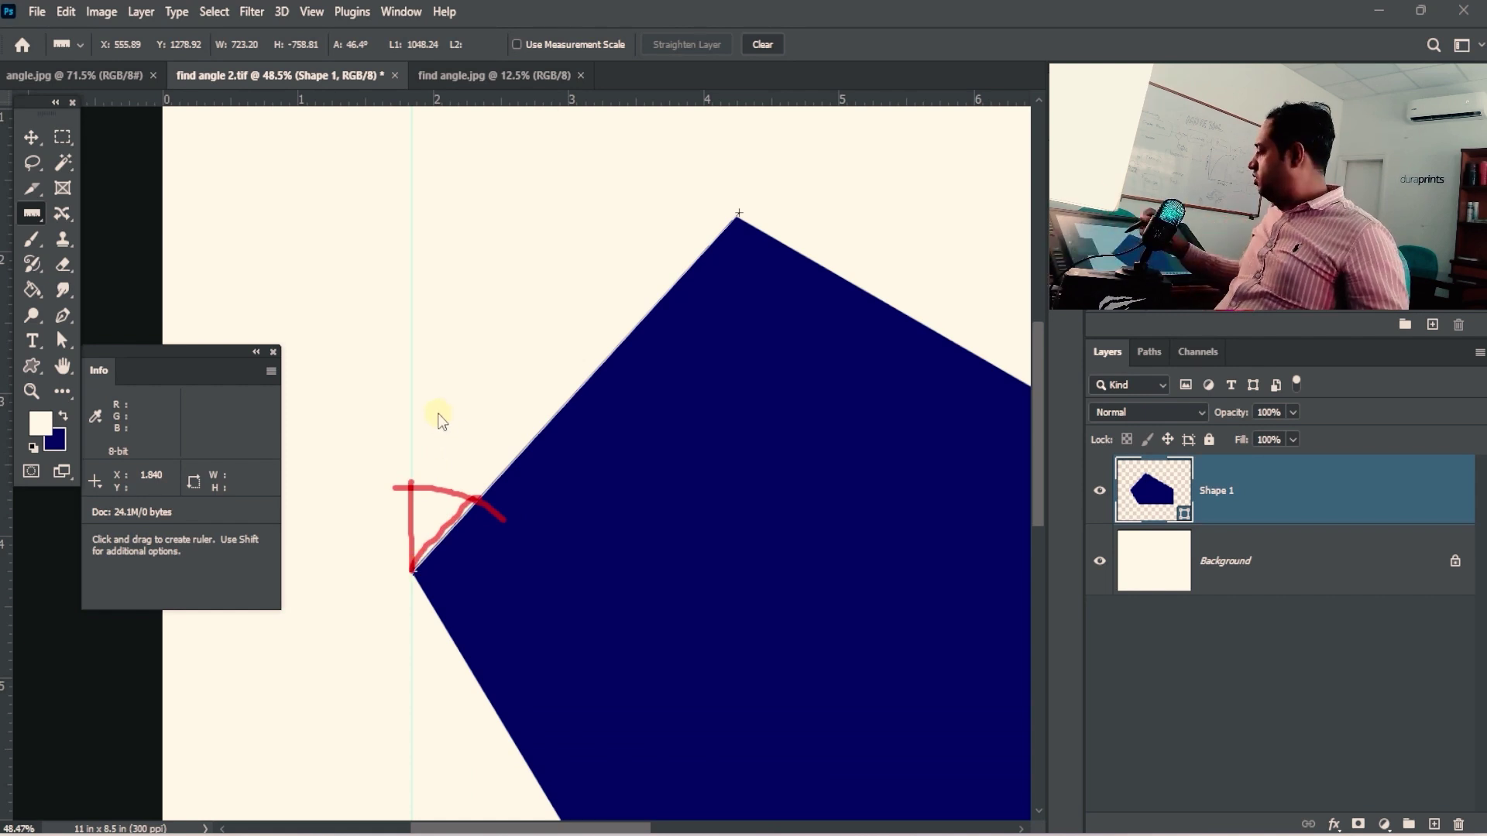
{"action": "left_click_drag", "start_coordinate": [440, 388], "coordinate": [463, 415]}
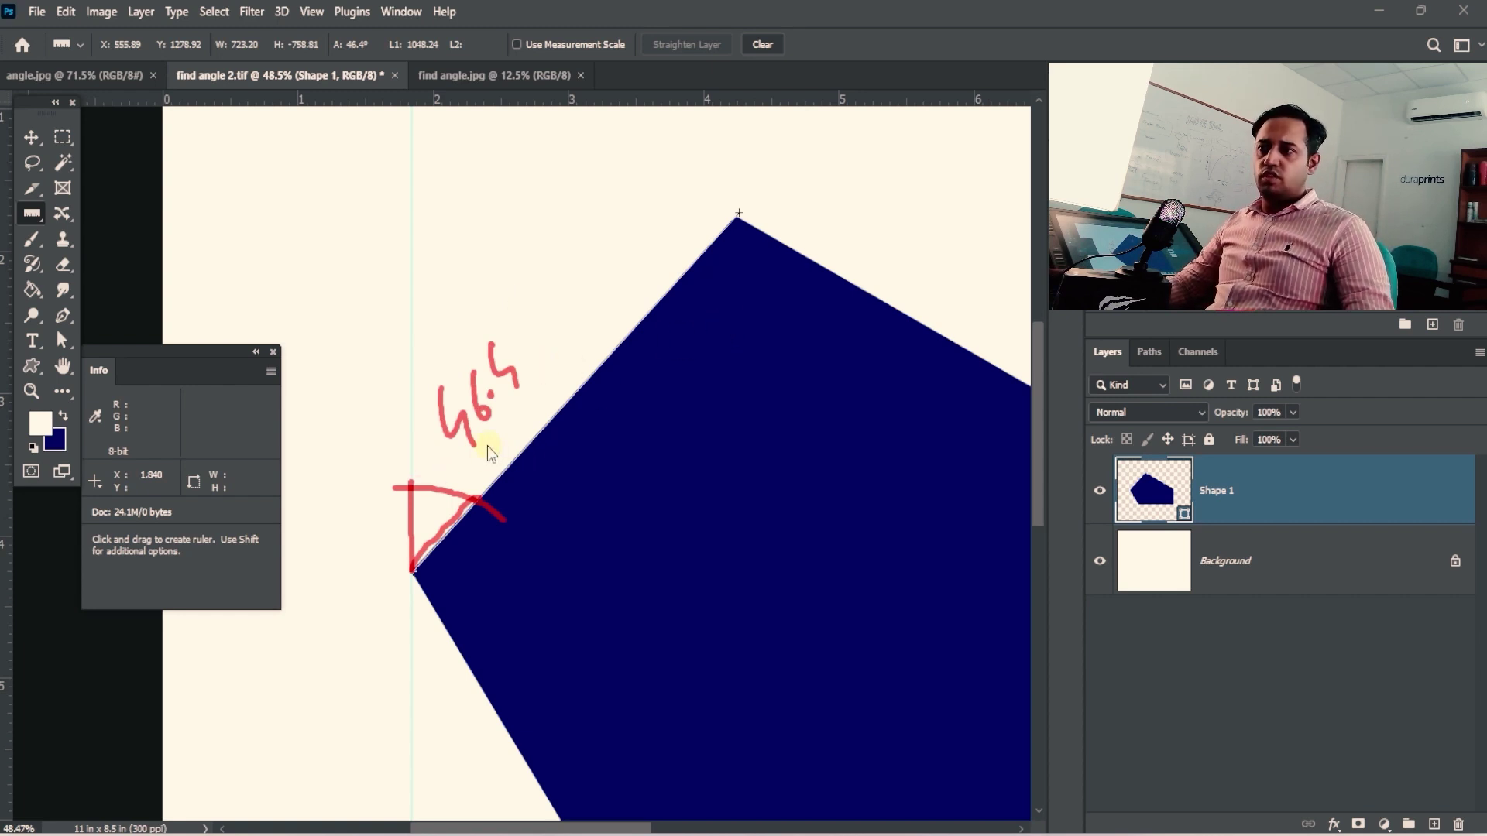
{"action": "key", "text": "Escape"}
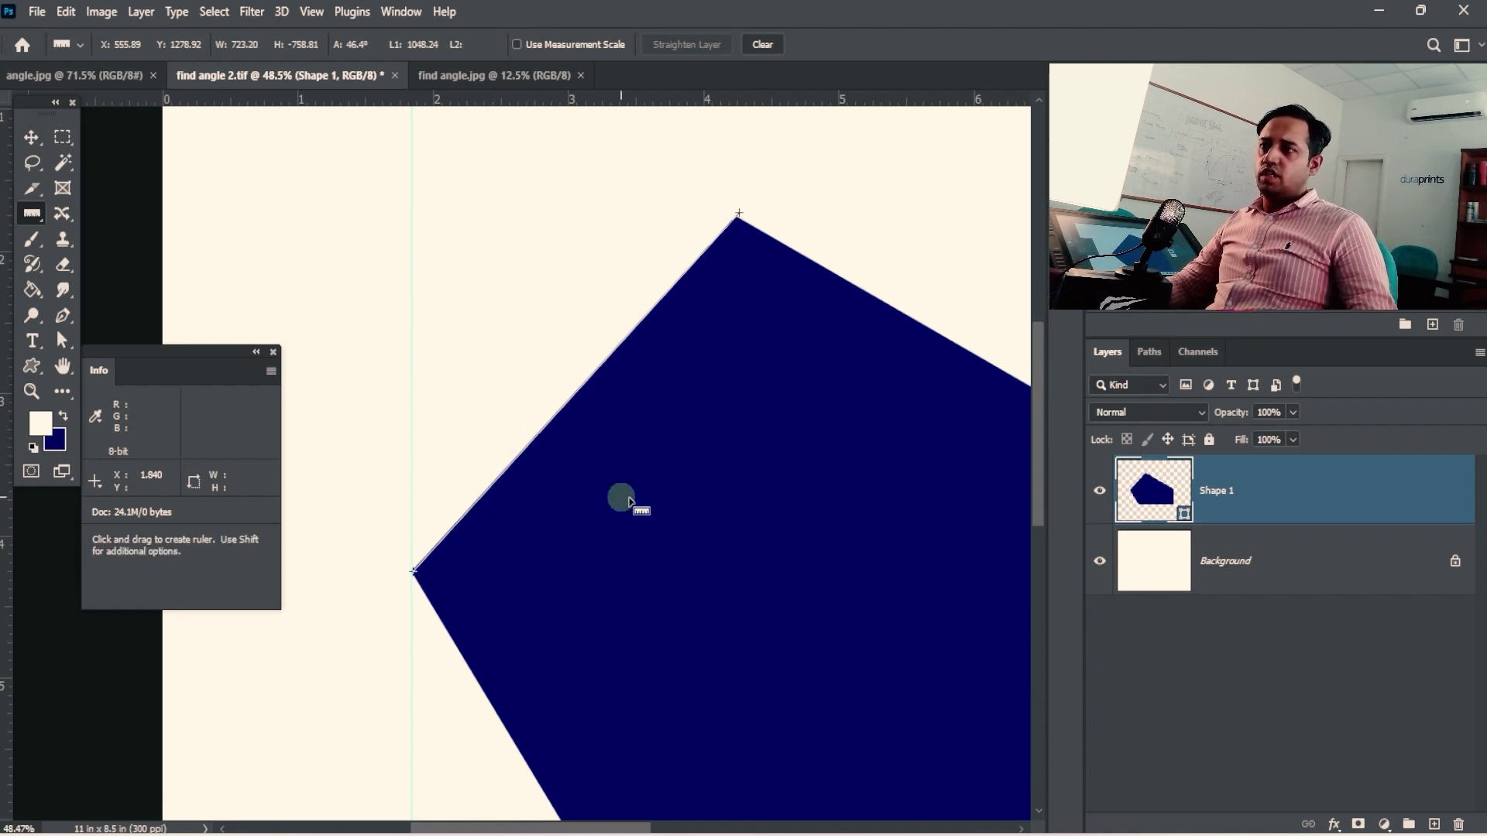
- Clear the ruler and measure the polygon's upper-right edge from its topmost corner to its upper-right corner
{"action": "key", "text": "space"}
{"action": "left_click_drag", "start_coordinate": [617, 498], "coordinate": [443, 440]}
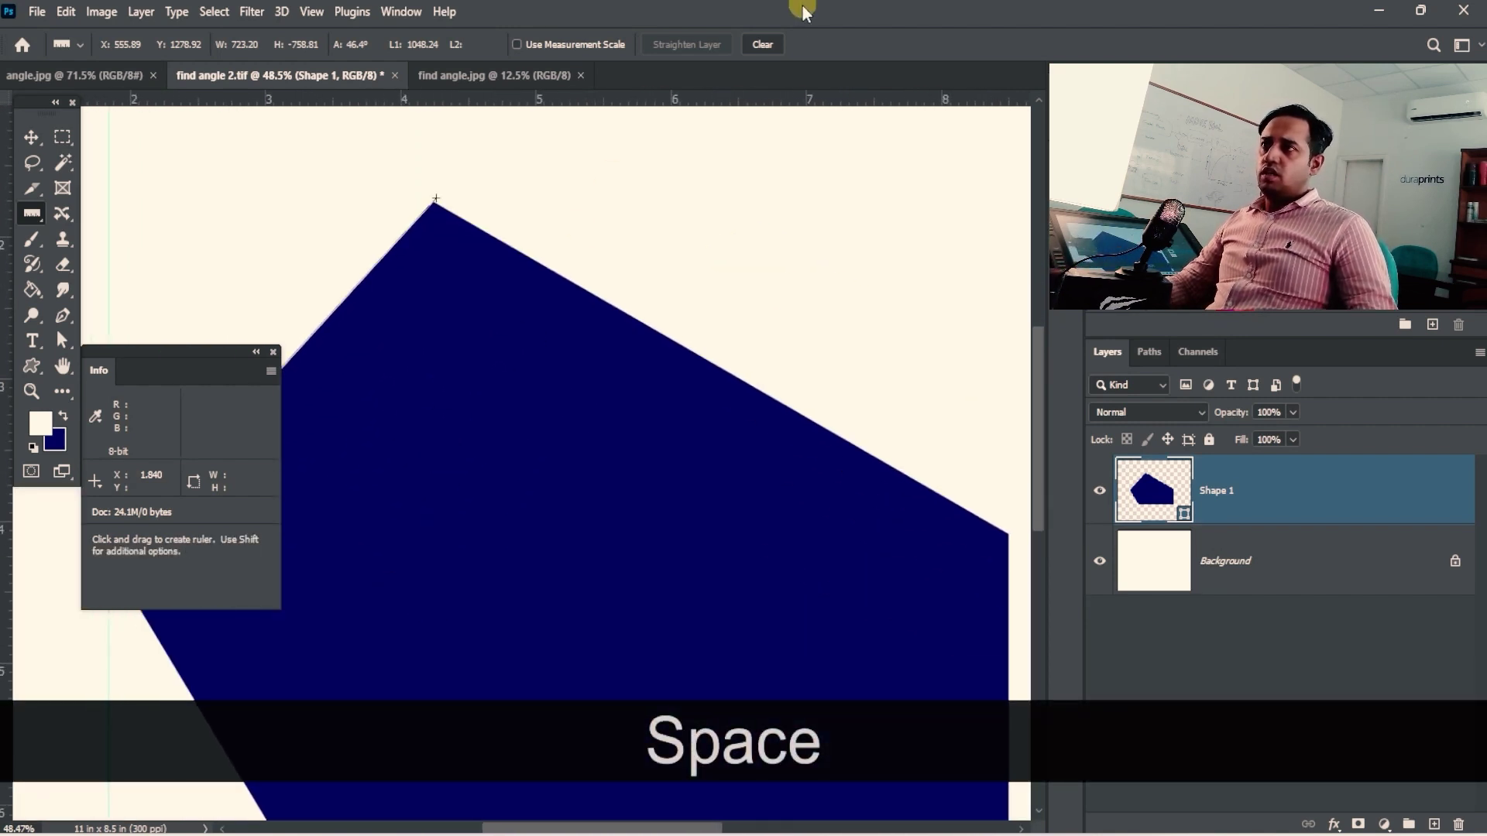
{"action": "left_click", "coordinate": [764, 47]}
{"action": "key", "text": "space"}
{"action": "left_click_drag", "start_coordinate": [604, 321], "coordinate": [518, 320]}
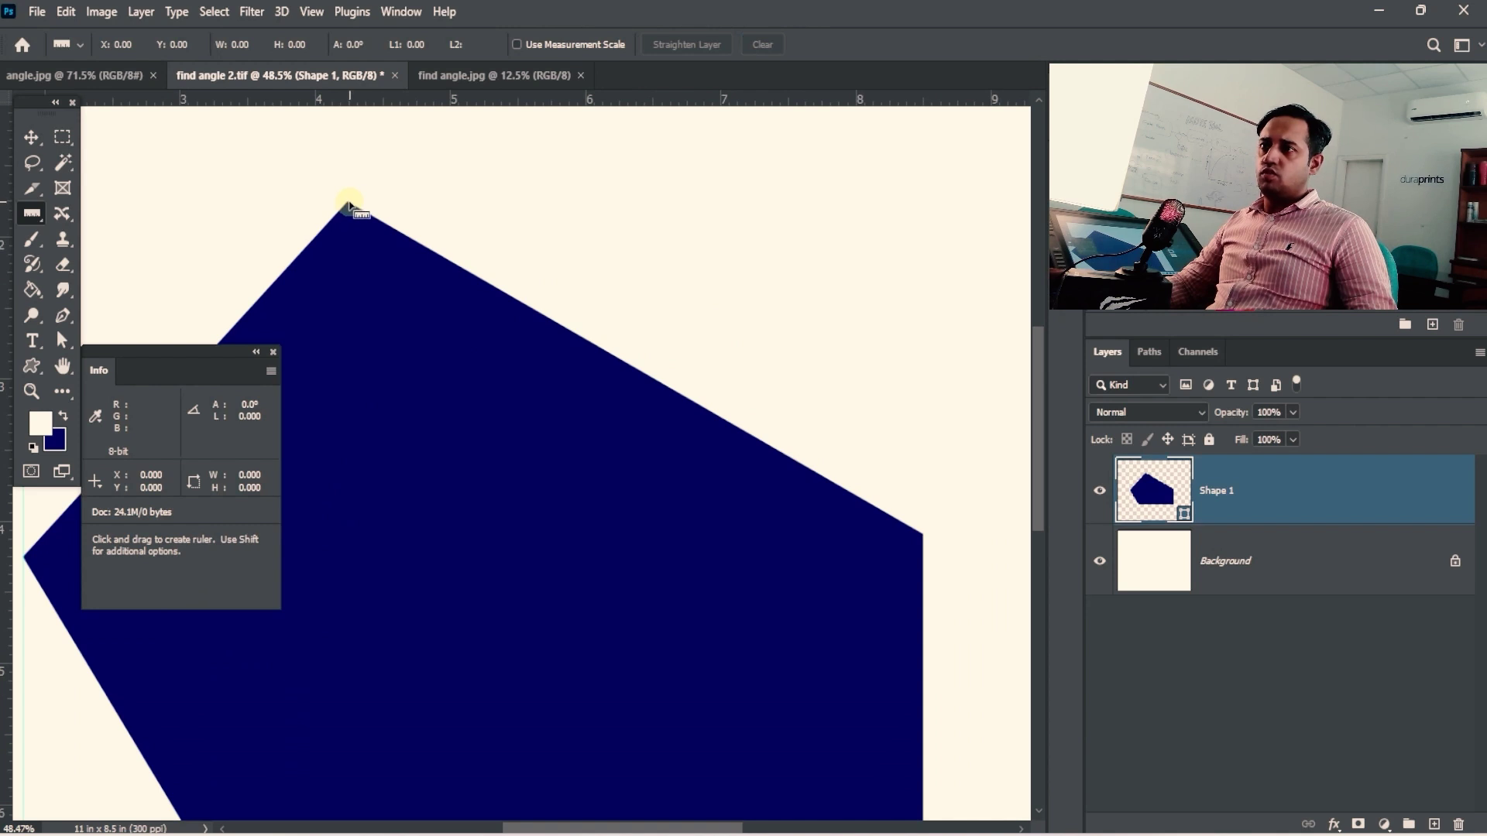
{"action": "left_click_drag", "start_coordinate": [349, 204], "coordinate": [923, 531]}
{"action": "key", "text": "space"}
{"action": "left_click_drag", "start_coordinate": [807, 555], "coordinate": [622, 548]}
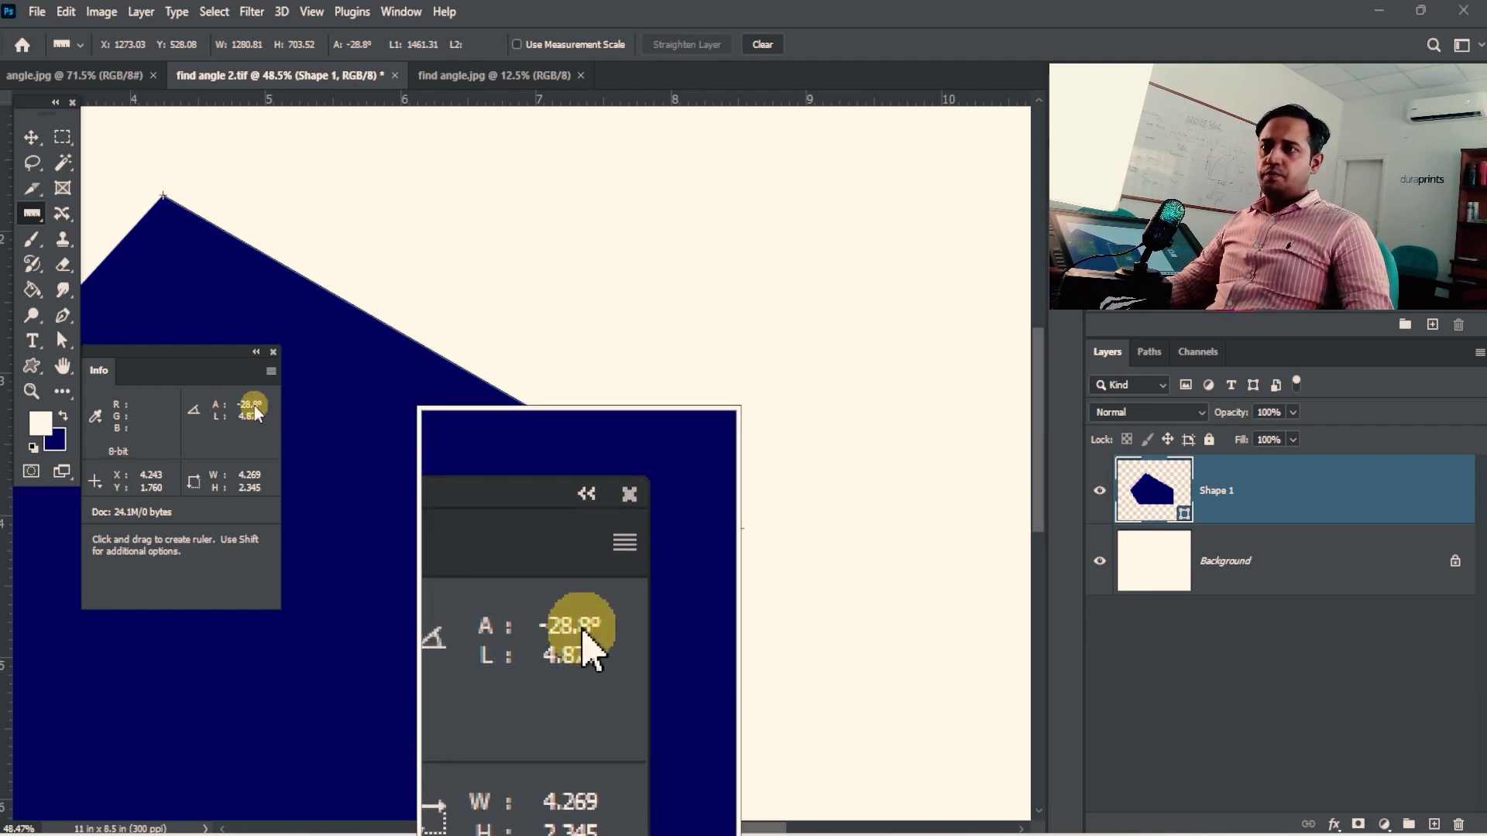
{"action": "key", "text": "space"}
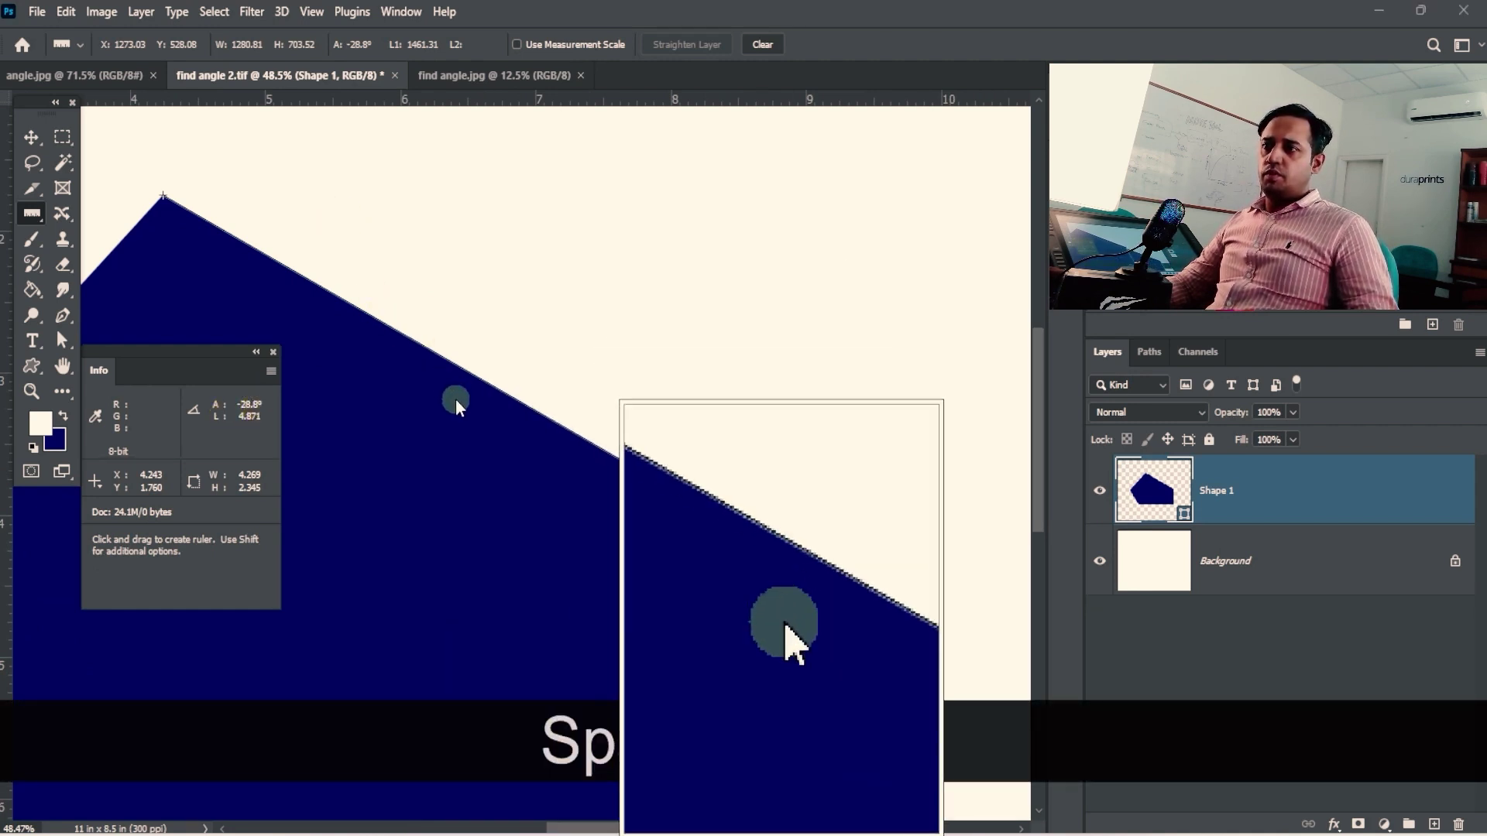
- Place a horizontal guide through the polygon's topmost corner, at about 1.76 in
{"action": "key", "text": "alt"}
{"action": "key", "text": "ctrl+alt+space"}
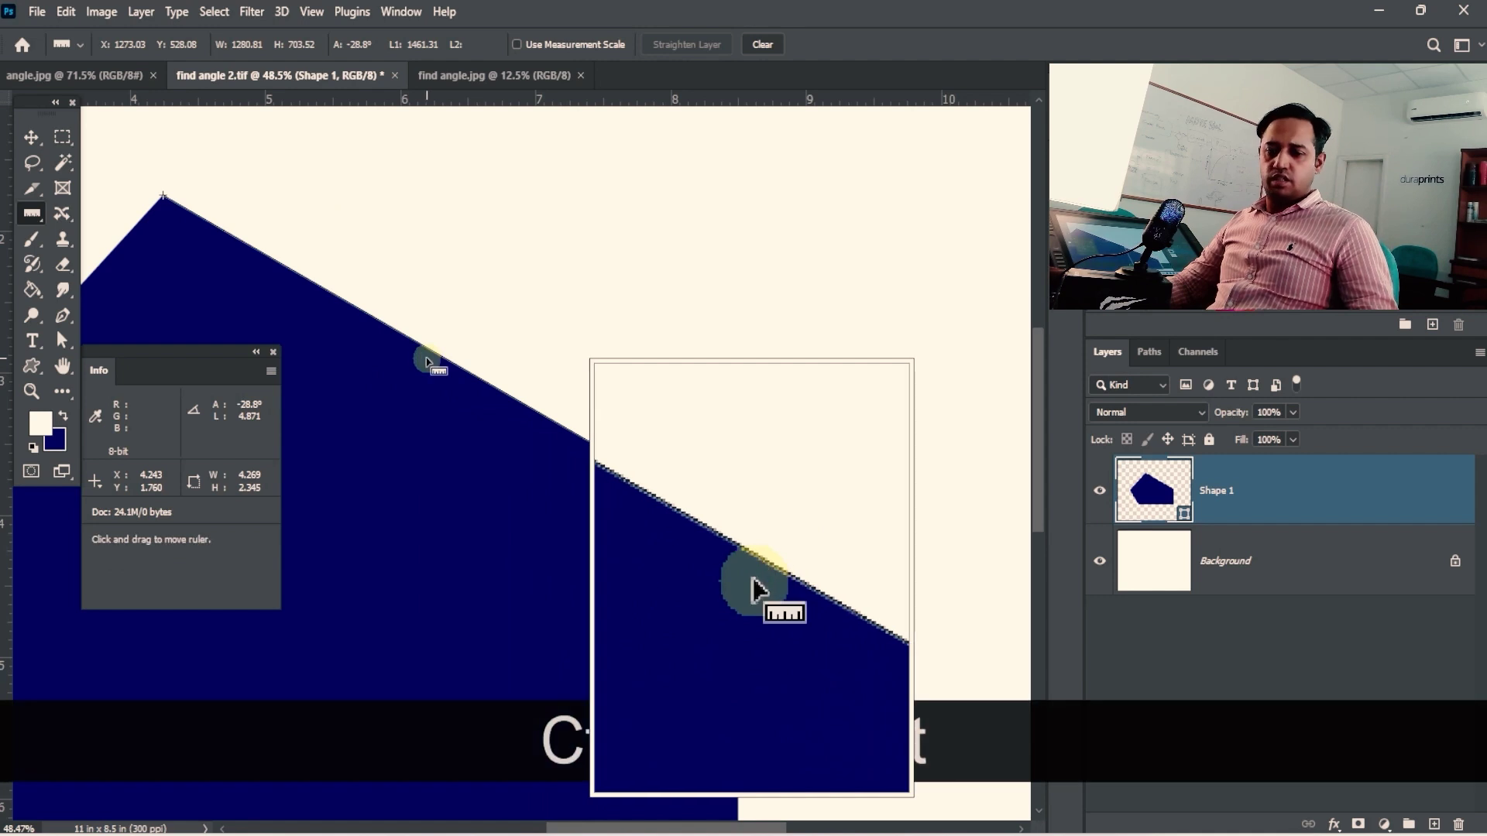
{"action": "key", "text": "ctrl+alt+space"}
{"action": "left_click_drag", "start_coordinate": [485, 442], "coordinate": [607, 470], "text": "ctrl+alt"}
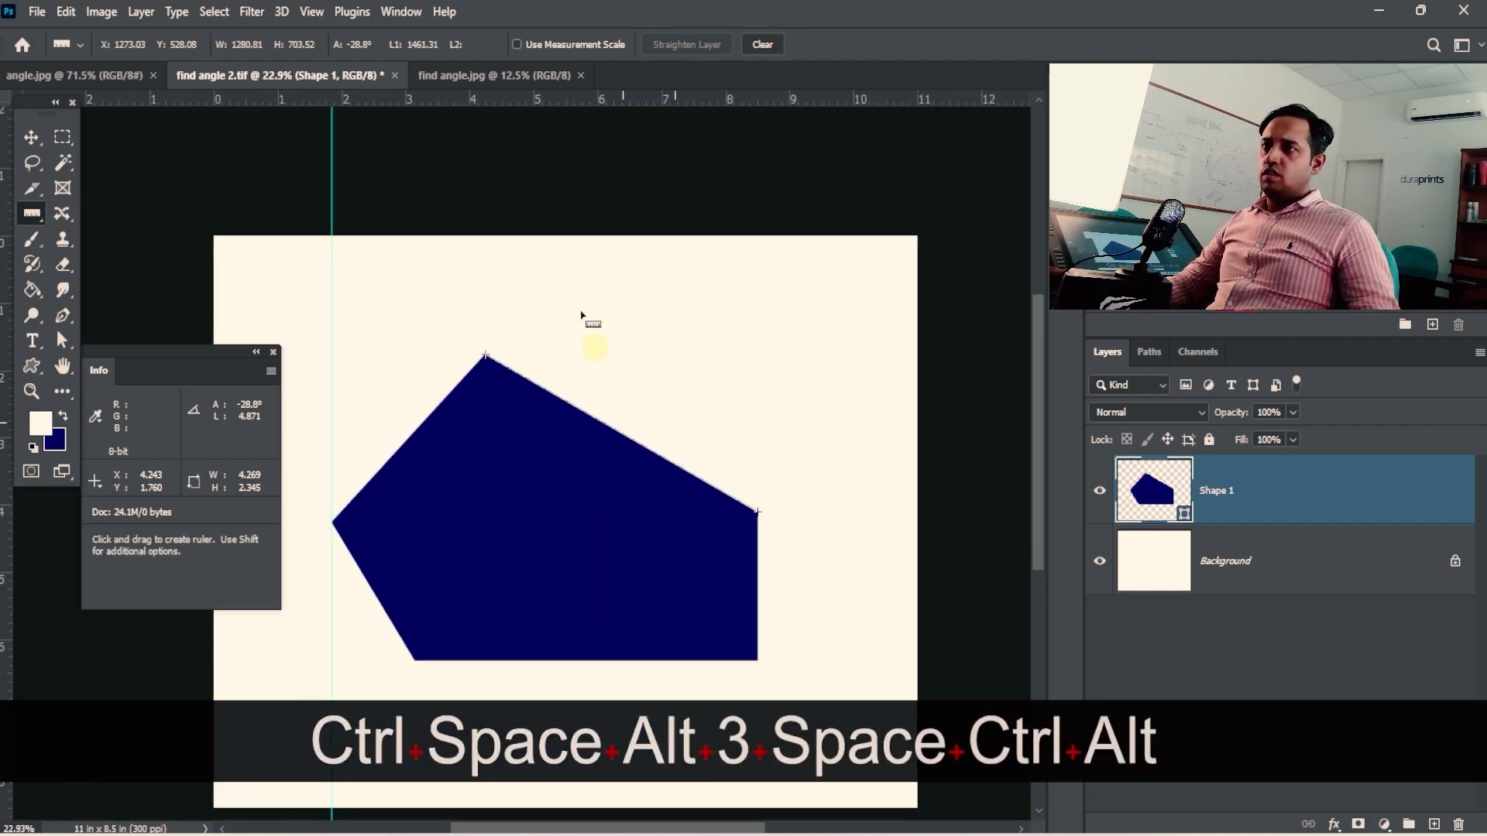
{"action": "left_click_drag", "start_coordinate": [550, 97], "coordinate": [544, 354]}
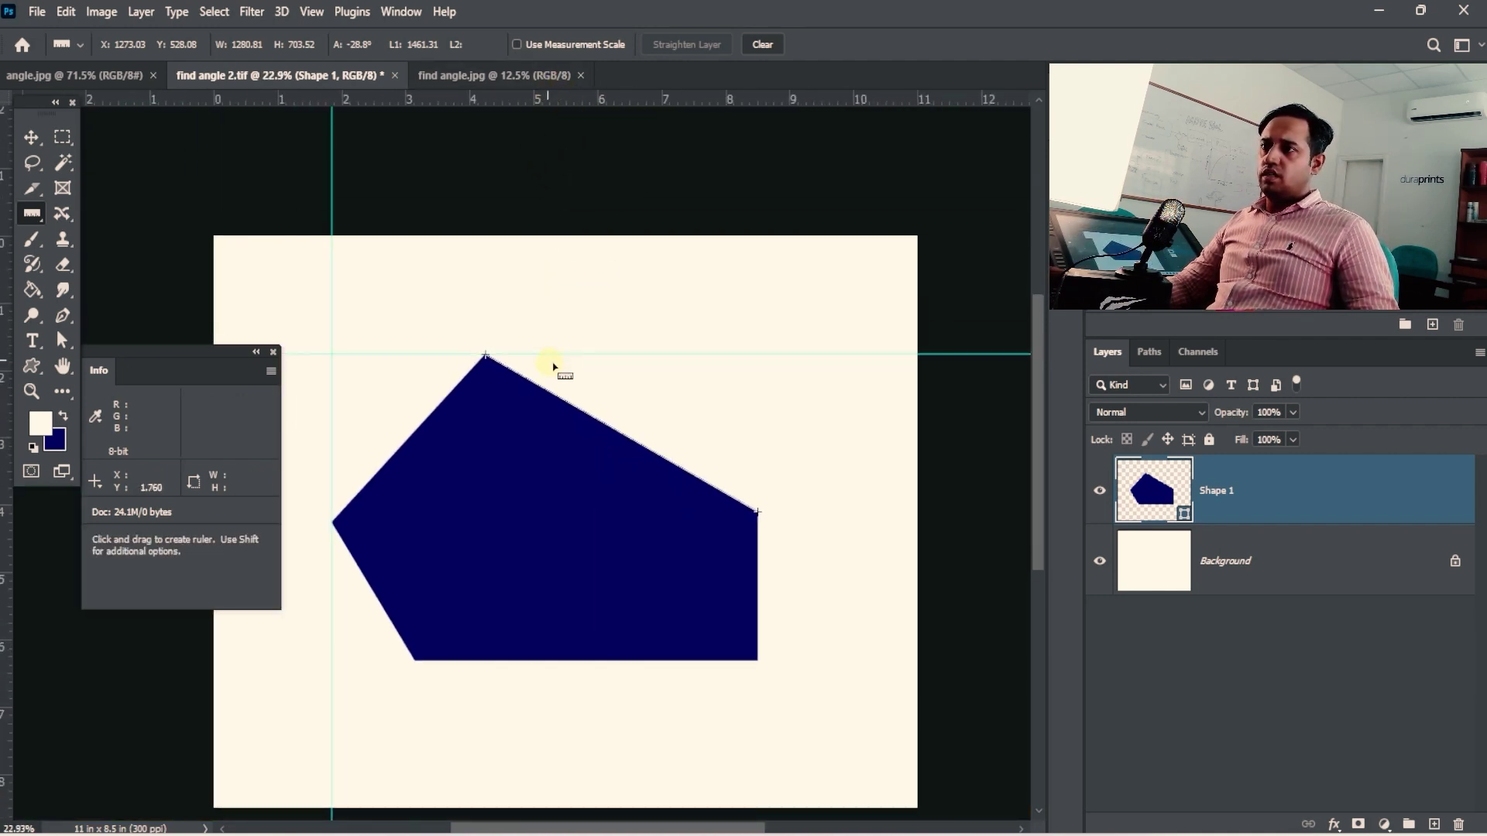
{"action": "key", "text": "space"}
{"action": "left_click_drag", "start_coordinate": [626, 378], "coordinate": [561, 389]}
{"action": "left_click", "coordinate": [446, 371], "text": "ctrl"}
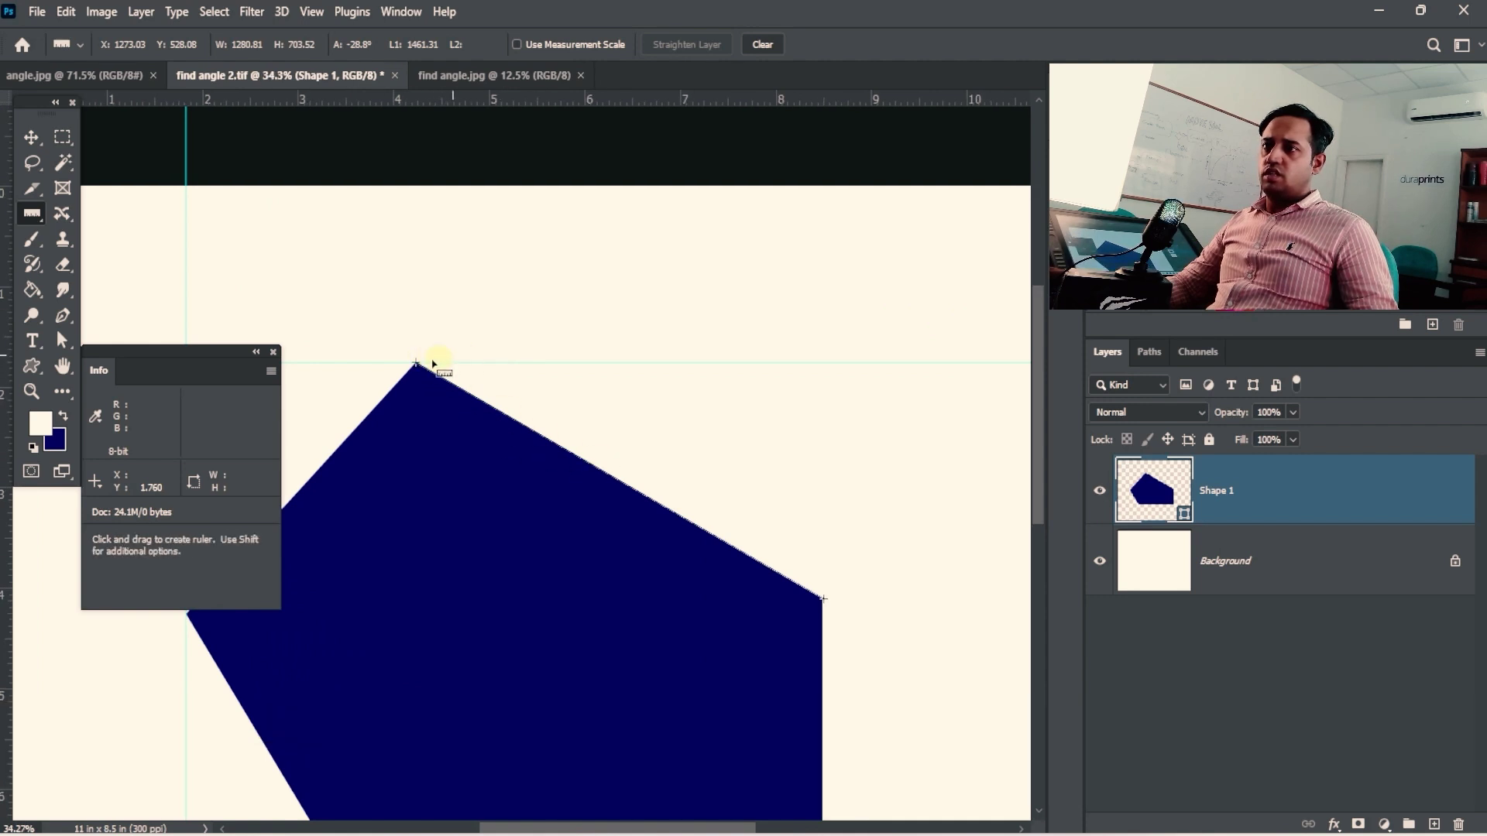
- Replace the ruler line along the polygon's upper-right edge, starting at the horizontal guide, and examine its angle from the guide
{"action": "left_click", "coordinate": [760, 51]}
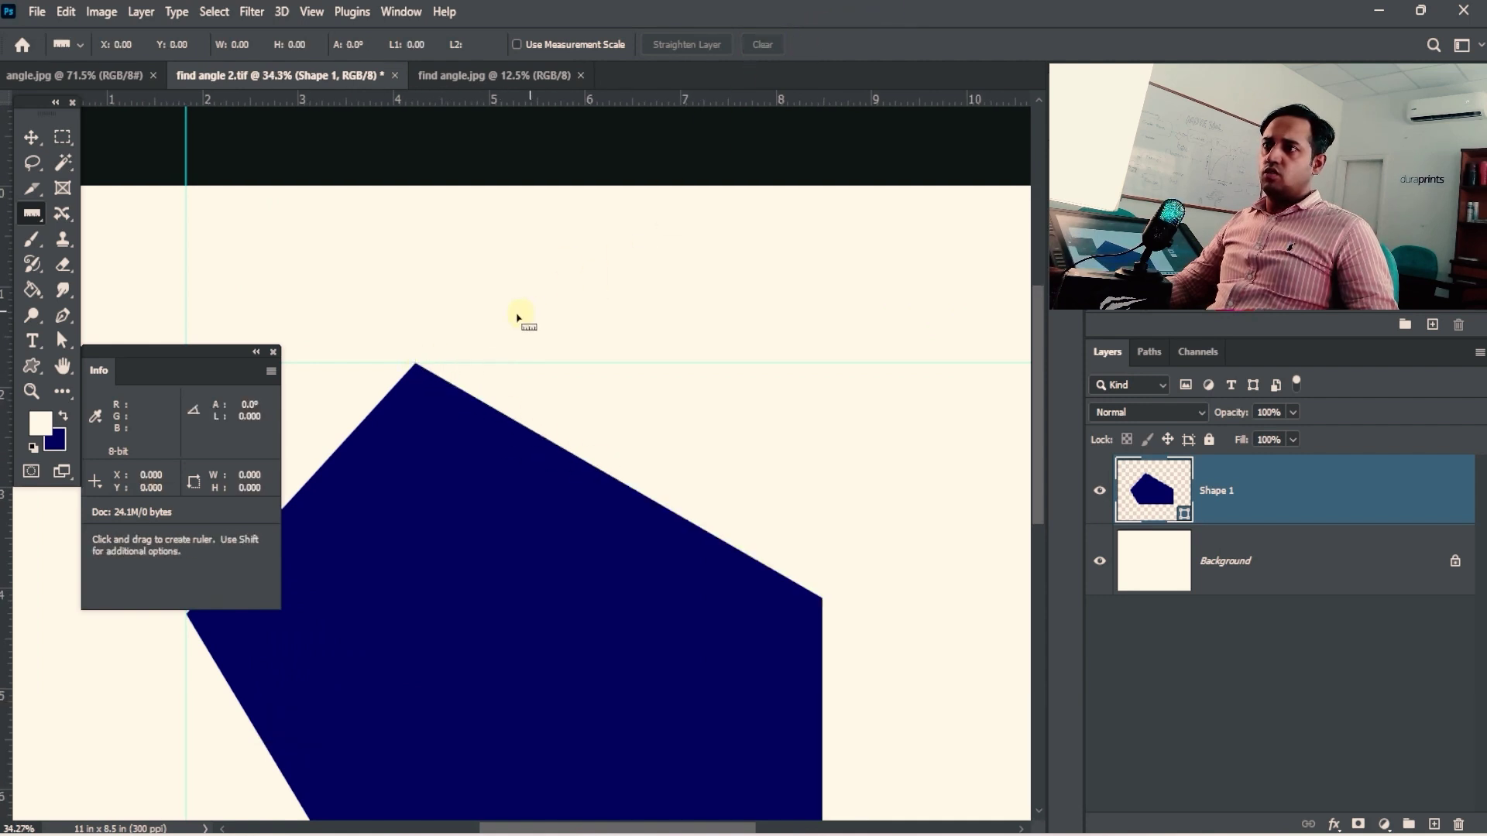
{"action": "left_click_drag", "start_coordinate": [416, 364], "coordinate": [826, 598]}
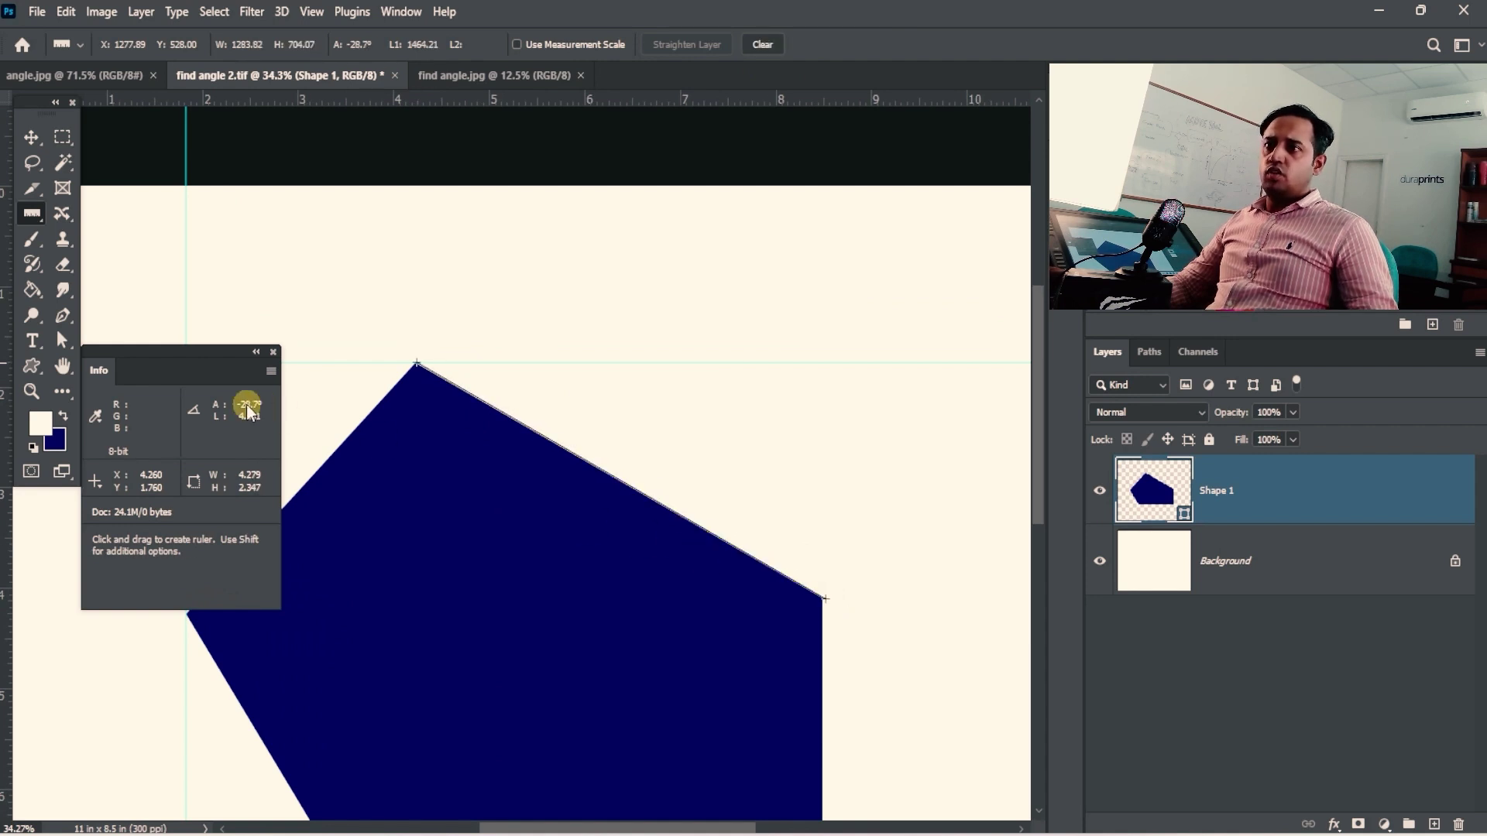
{"action": "key", "text": "ctrl+space"}
{"action": "left_click_drag", "start_coordinate": [491, 356], "coordinate": [682, 358]}
{"action": "key", "text": "space"}
{"action": "left_click_drag", "start_coordinate": [333, 422], "coordinate": [494, 380]}
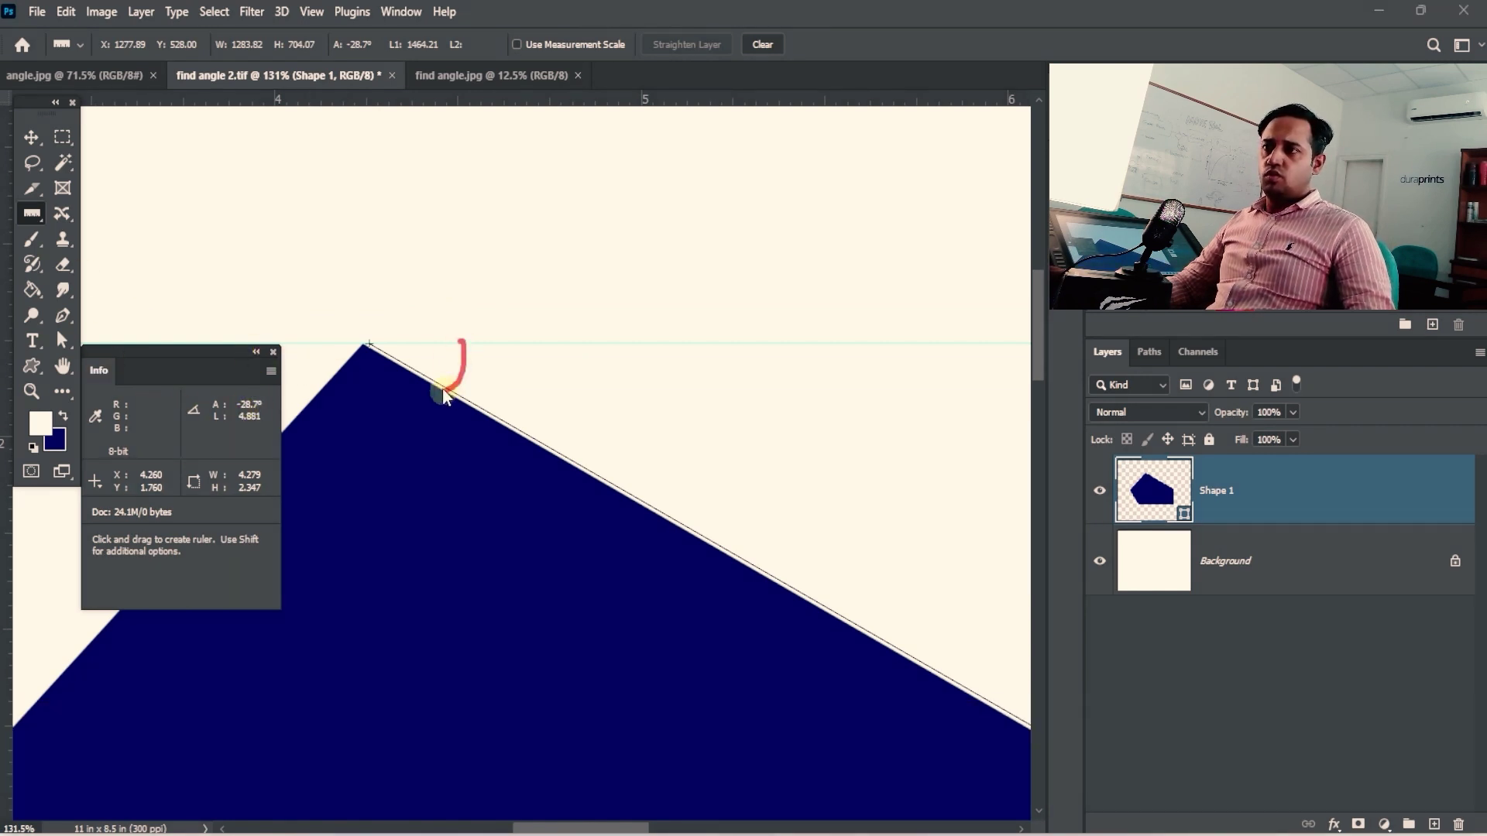
{"action": "left_click_drag", "start_coordinate": [379, 350], "coordinate": [450, 391]}
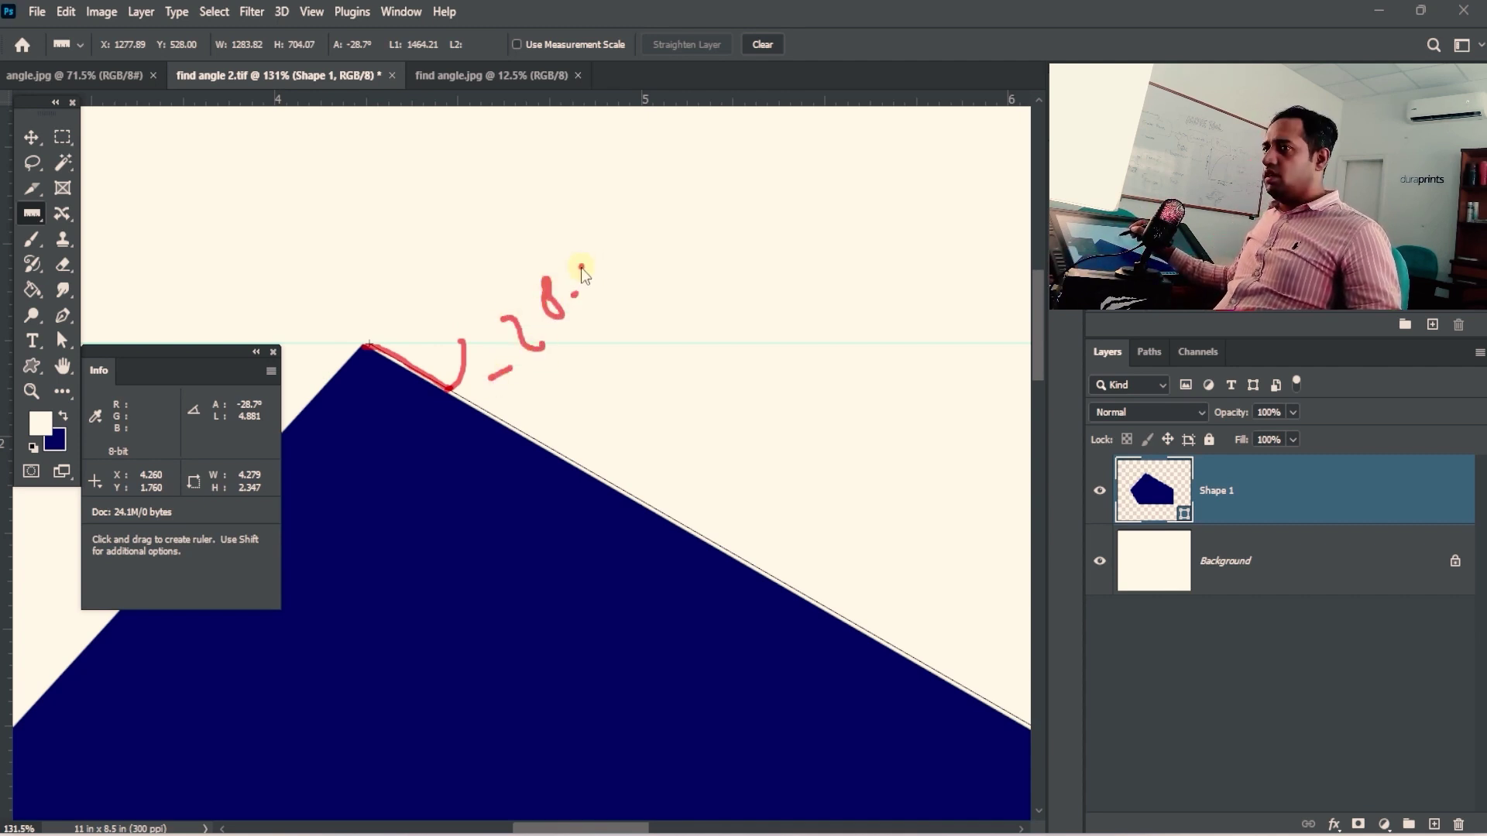
{"action": "left_click_drag", "start_coordinate": [590, 255], "coordinate": [608, 297]}
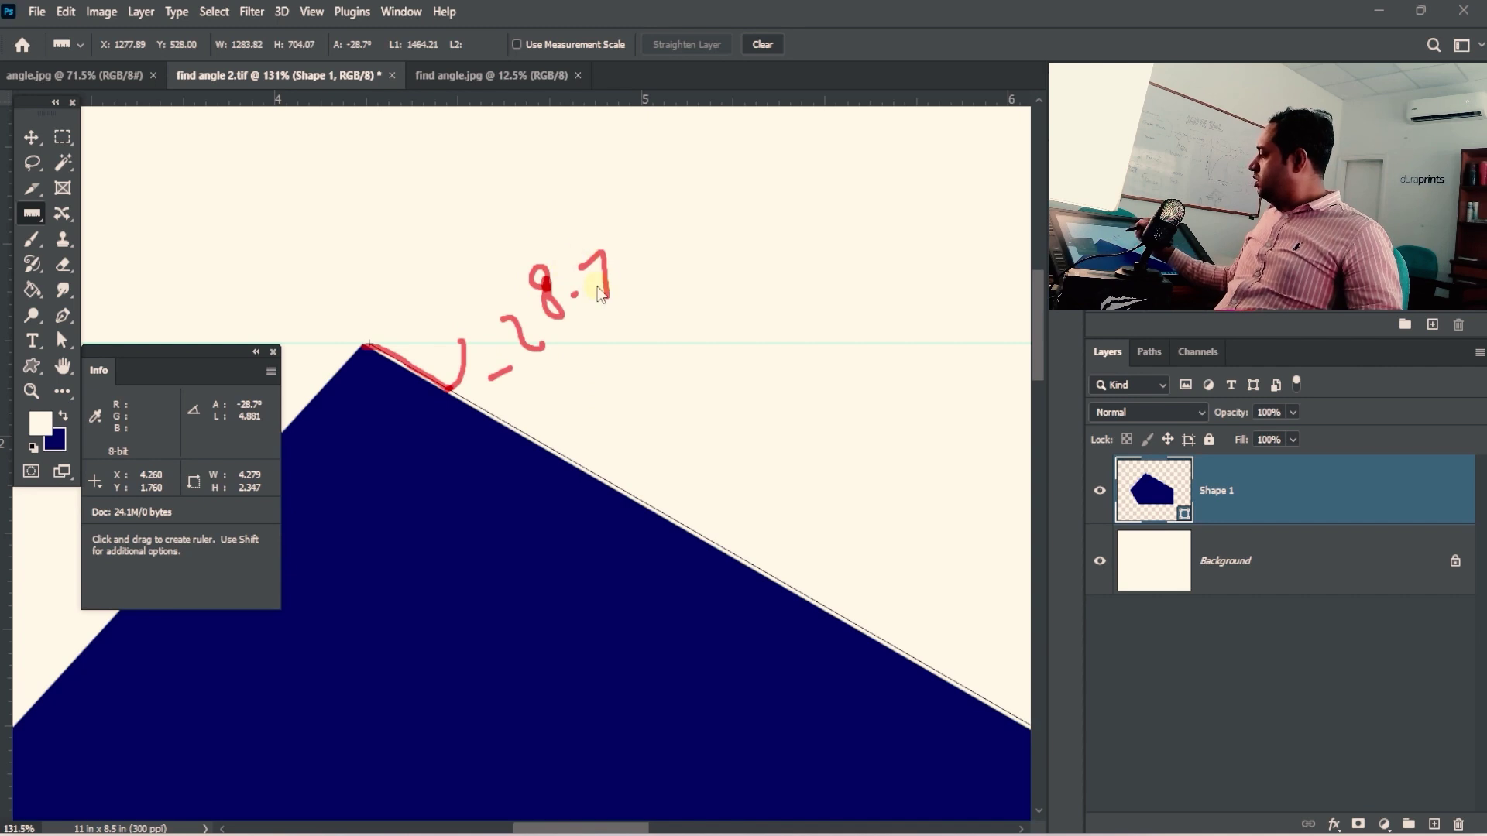
{"action": "key", "text": "2"}
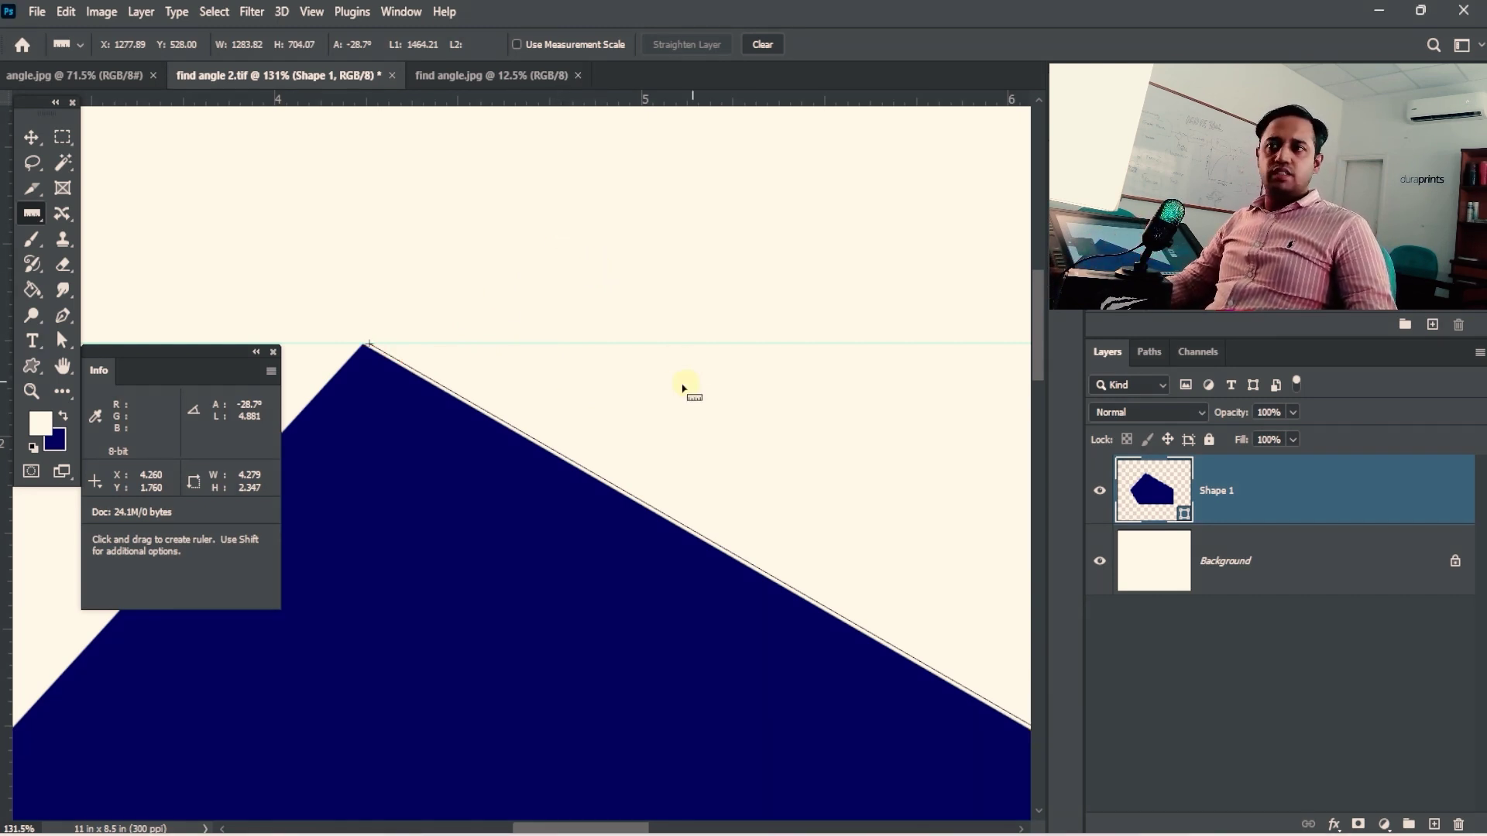
- Clear the ruler line and hide the guides and document rulers
{"action": "left_click_drag", "start_coordinate": [590, 443], "coordinate": [637, 206]}
{"action": "mouse_move", "coordinate": [640, 425]}
{"action": "left_mouse_down"}
{"action": "mouse_move", "coordinate": [532, 425]}
{"action": "mouse_move", "coordinate": [654, 402]}
{"action": "left_mouse_up"}
{"action": "left_click", "coordinate": [762, 44]}
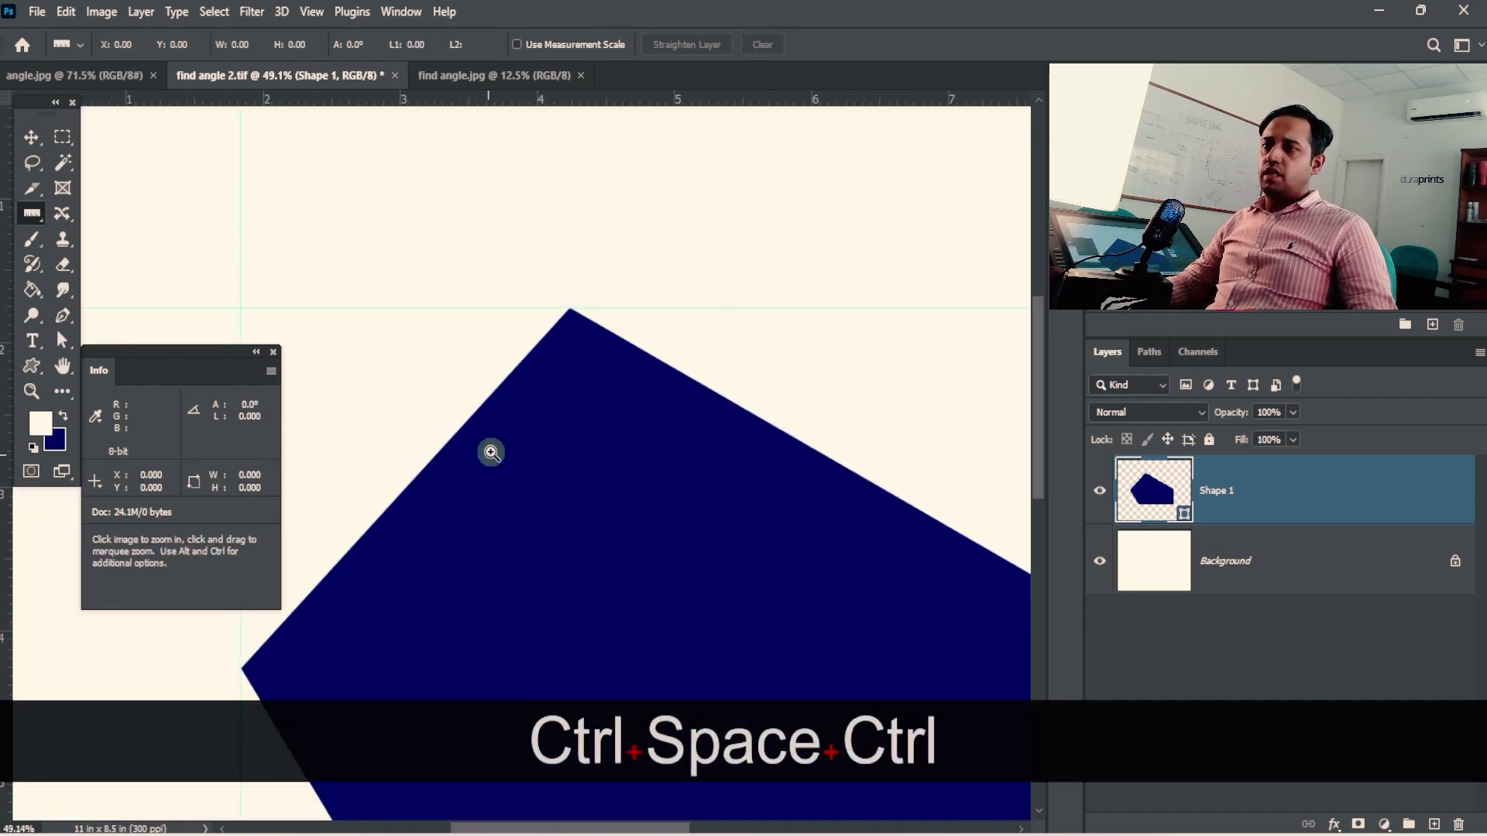
{"action": "left_click_drag", "start_coordinate": [515, 451], "coordinate": [487, 451]}
{"action": "left_click_drag", "start_coordinate": [550, 398], "coordinate": [512, 219]}
{"action": "left_click_drag", "start_coordinate": [582, 387], "coordinate": [604, 516]}
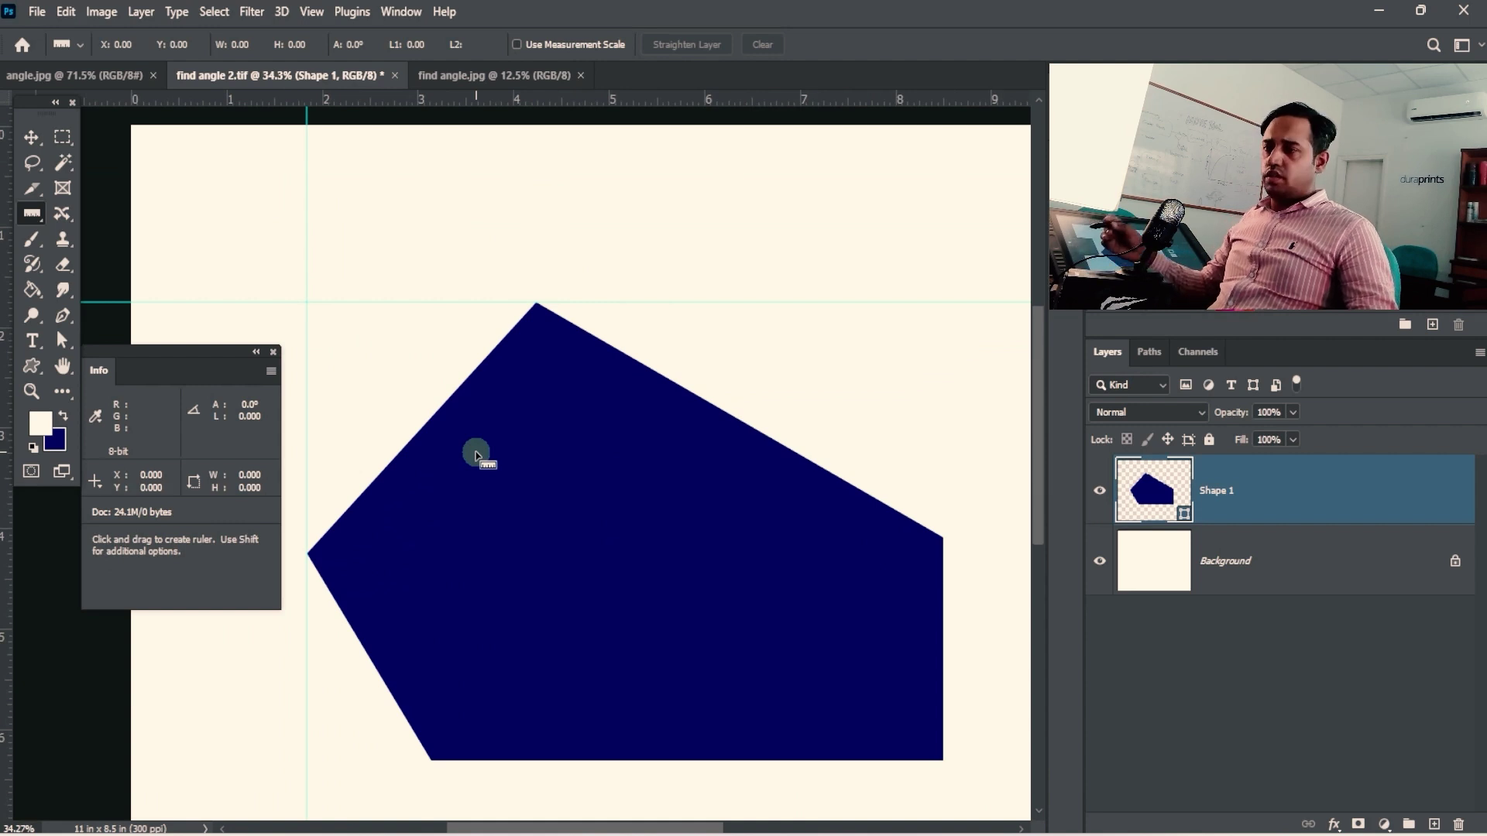
{"action": "key", "text": "2"}
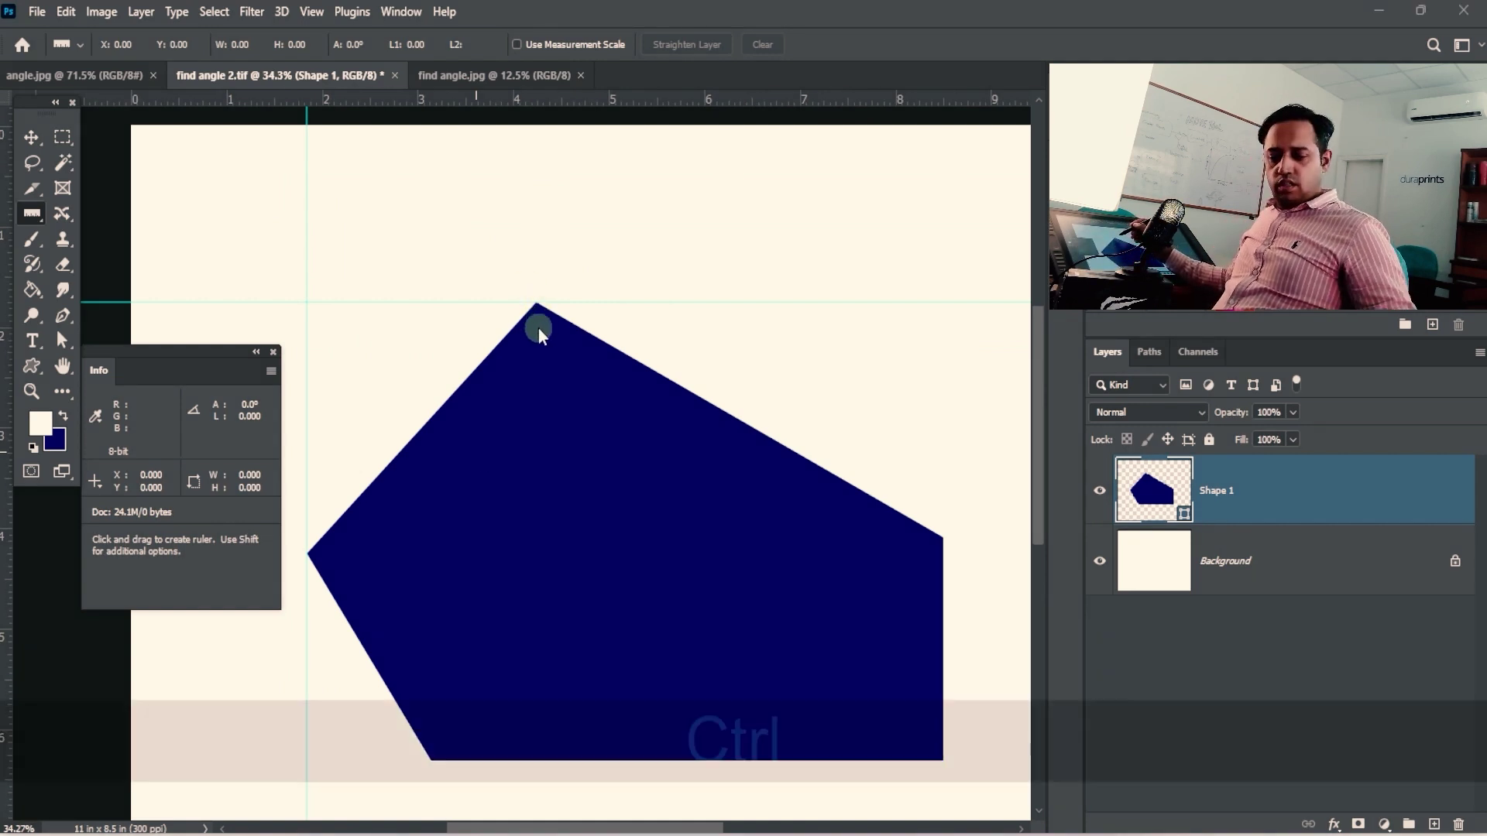
{"action": "key", "text": "ctrl+r"}
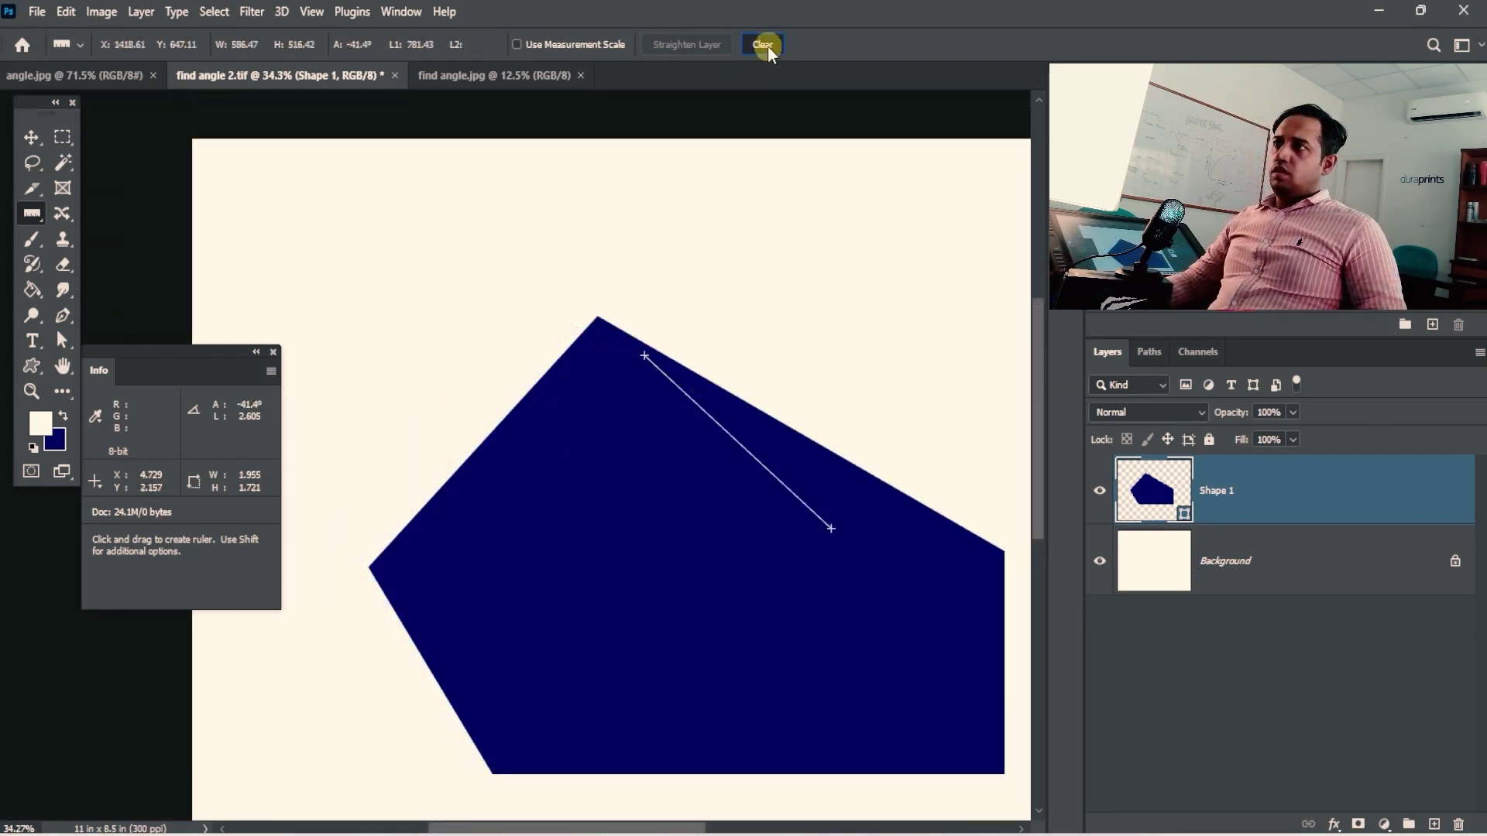
- Clear the stray ruler line and measure the polygon's upper-left edge from its leftmost corner to its topmost corner
{"action": "left_click", "coordinate": [762, 44]}
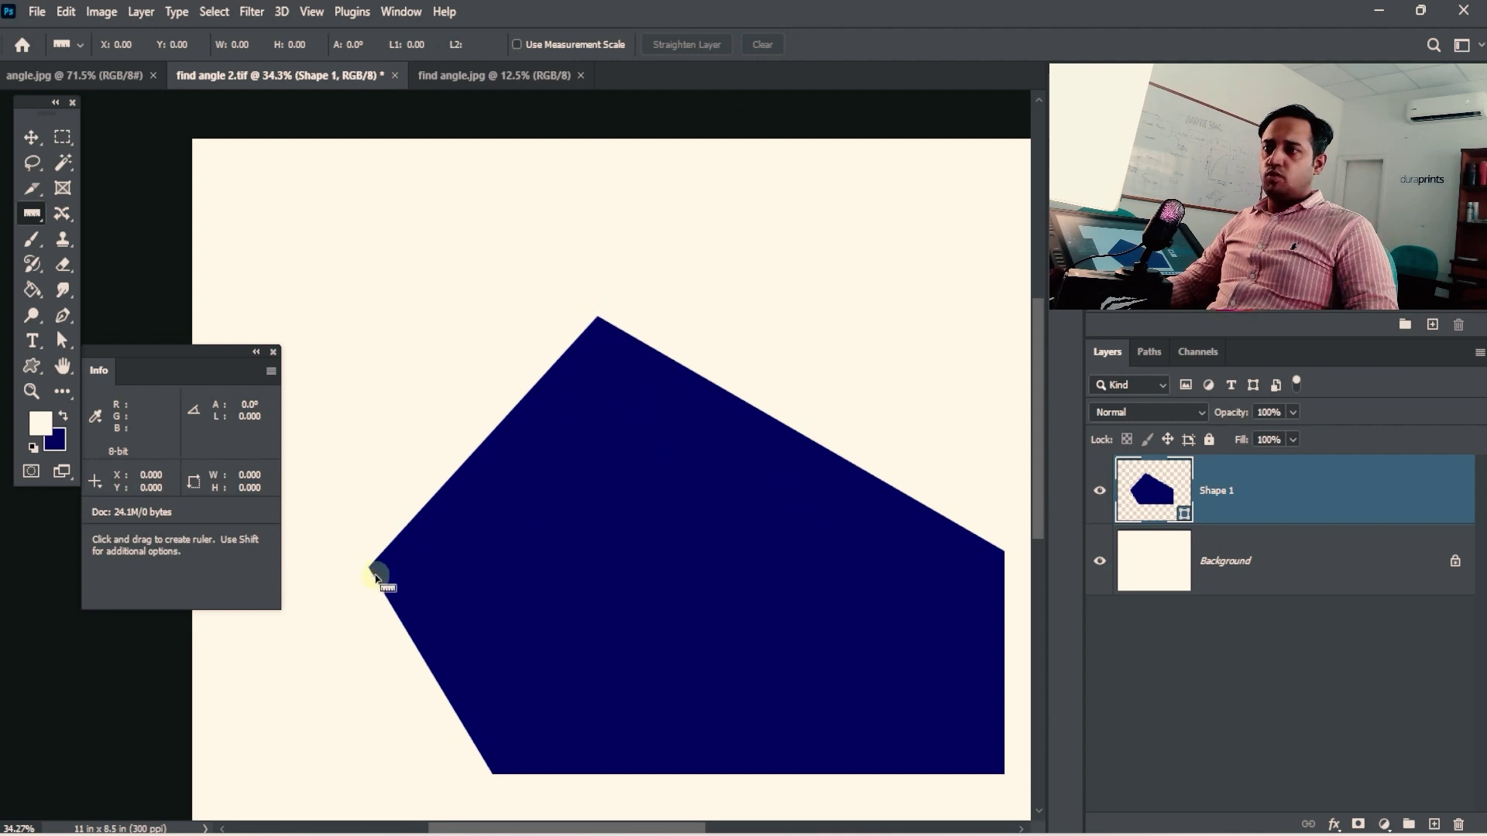
{"action": "left_click_drag", "start_coordinate": [371, 571], "coordinate": [598, 317]}
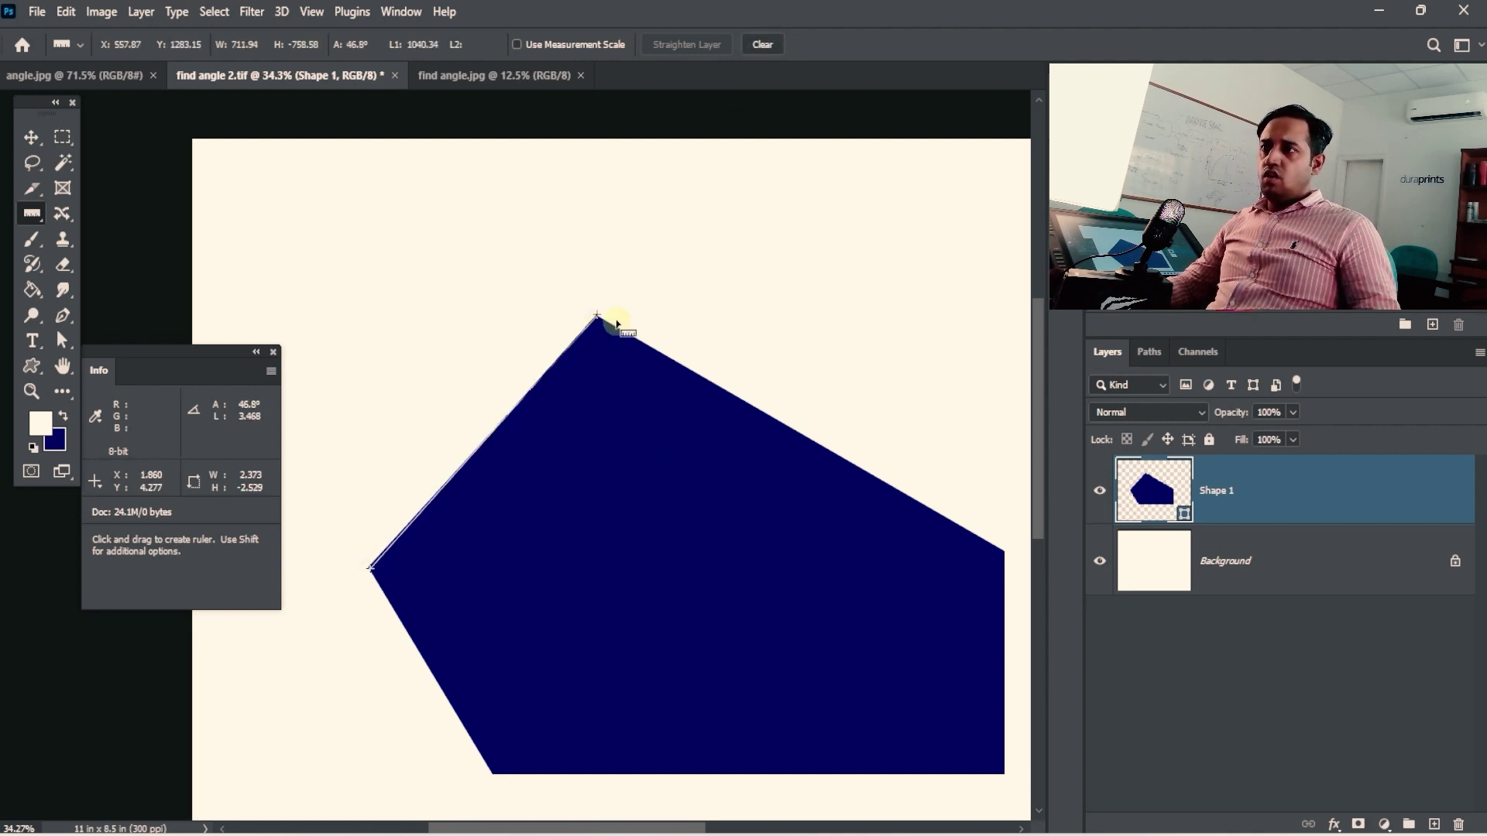
{"action": "key", "text": "alt"}
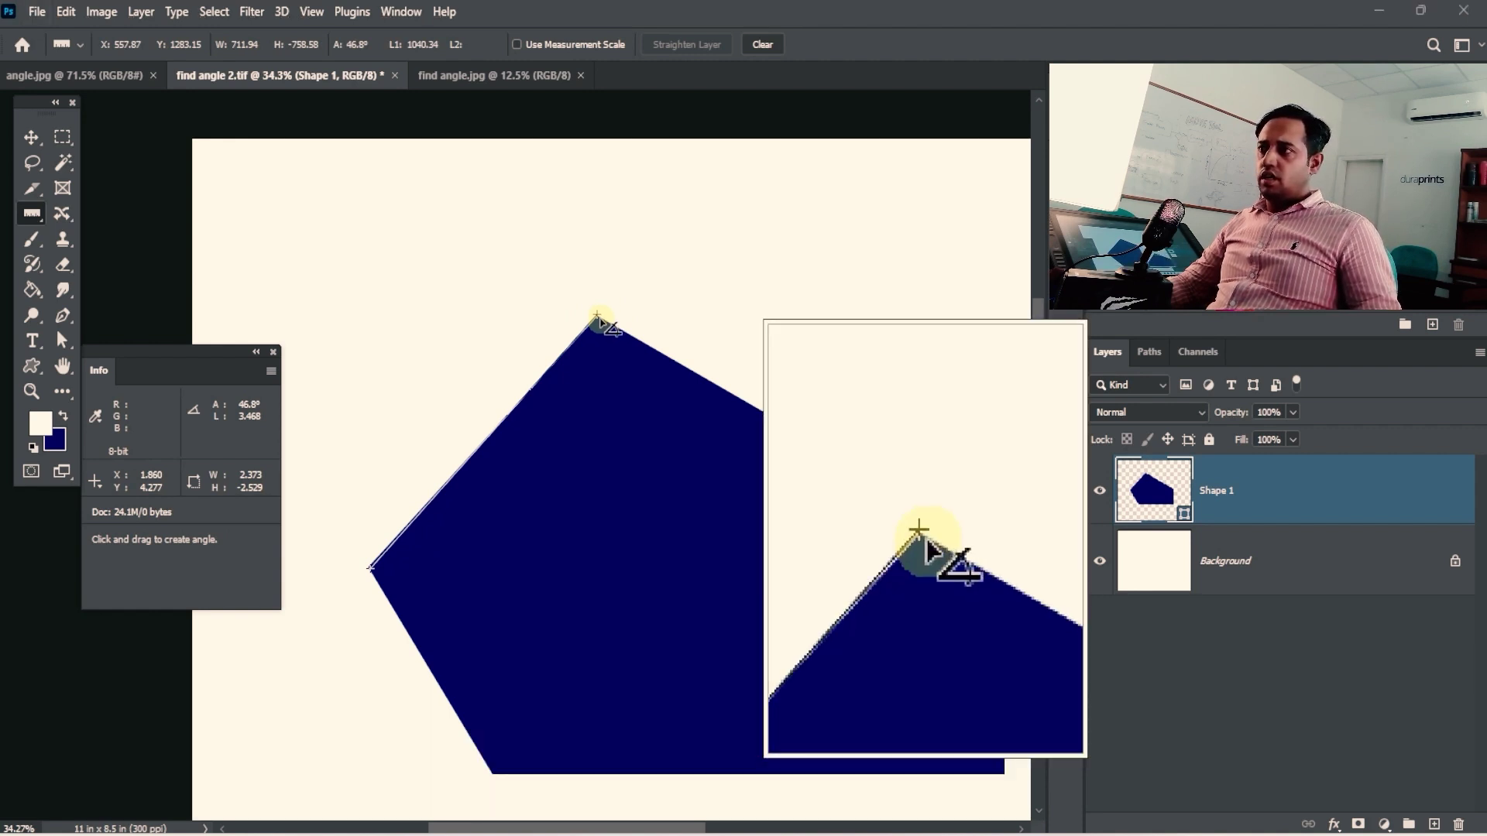
{"action": "key", "text": "space"}
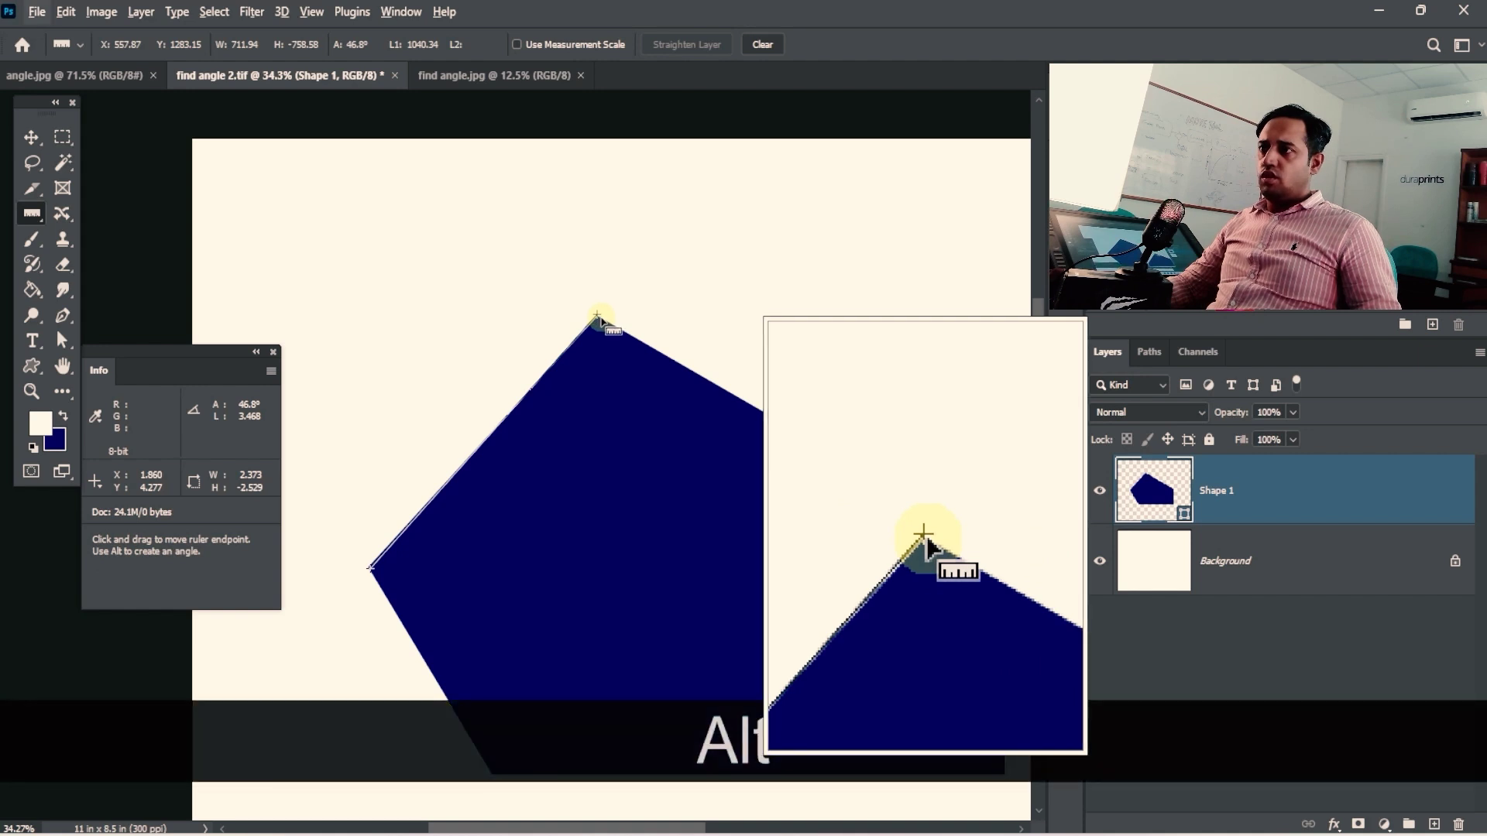
{"action": "key", "text": "space"}
{"action": "left_click_drag", "start_coordinate": [637, 418], "coordinate": [533, 400]}
{"action": "left_click", "coordinate": [577, 417], "text": "alt"}
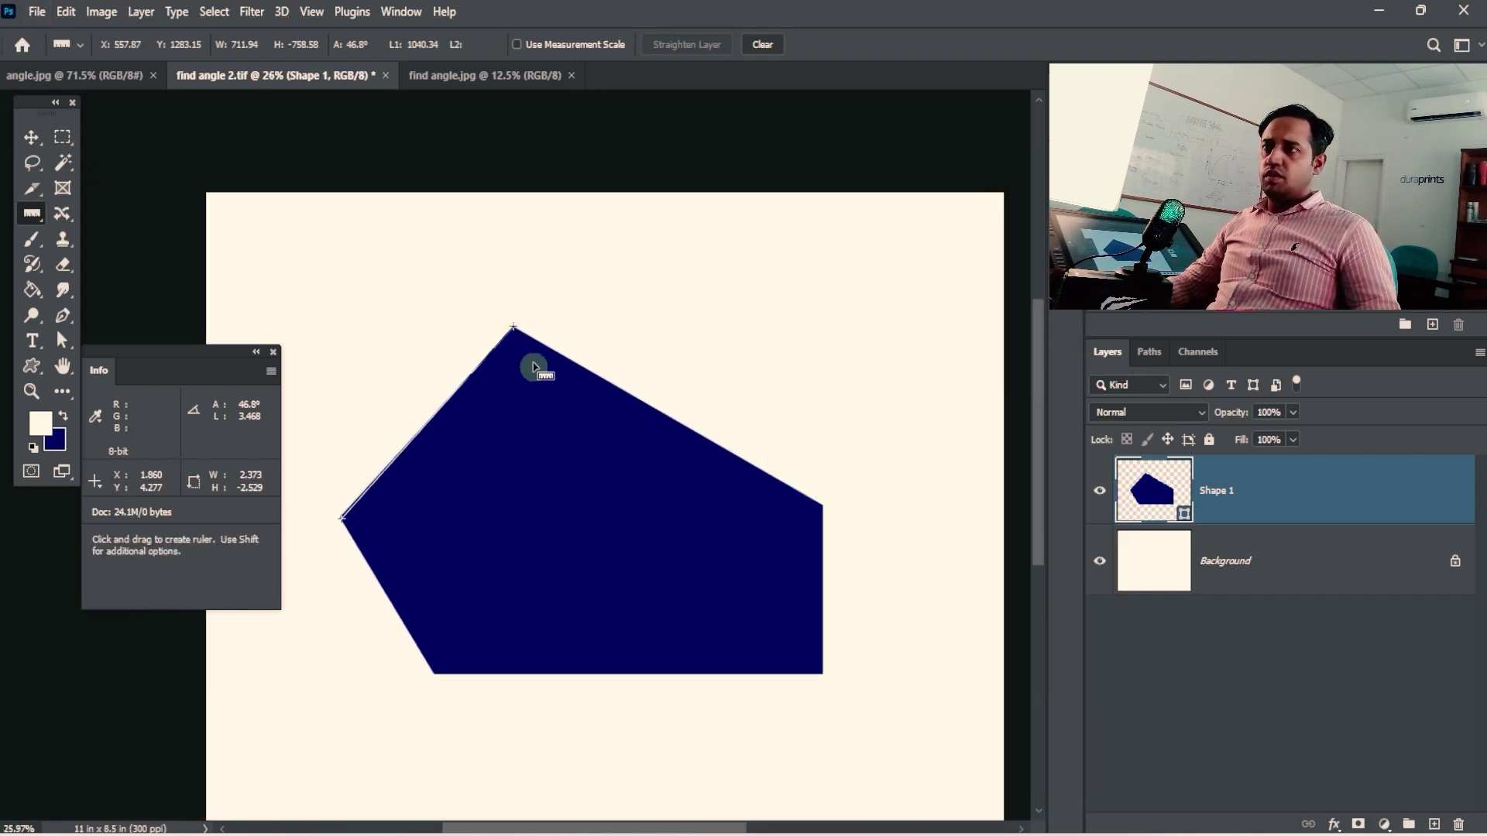
- Try to extend a fresh ruler line on the upper-left edge into an angle at the topmost corner, and clear it
{"action": "left_click", "coordinate": [773, 34]}
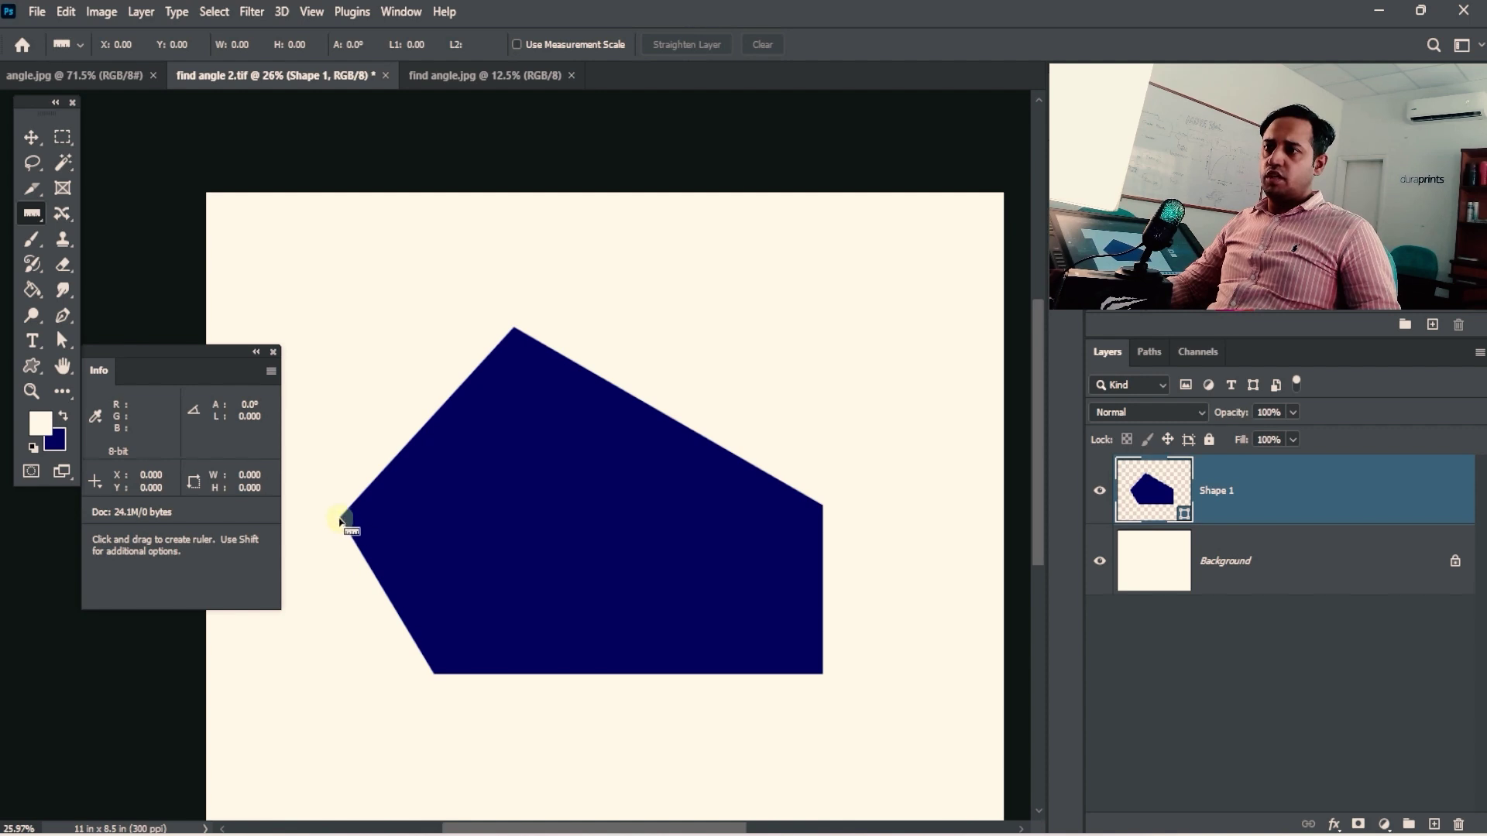
{"action": "left_click_drag", "start_coordinate": [341, 519], "coordinate": [515, 332]}
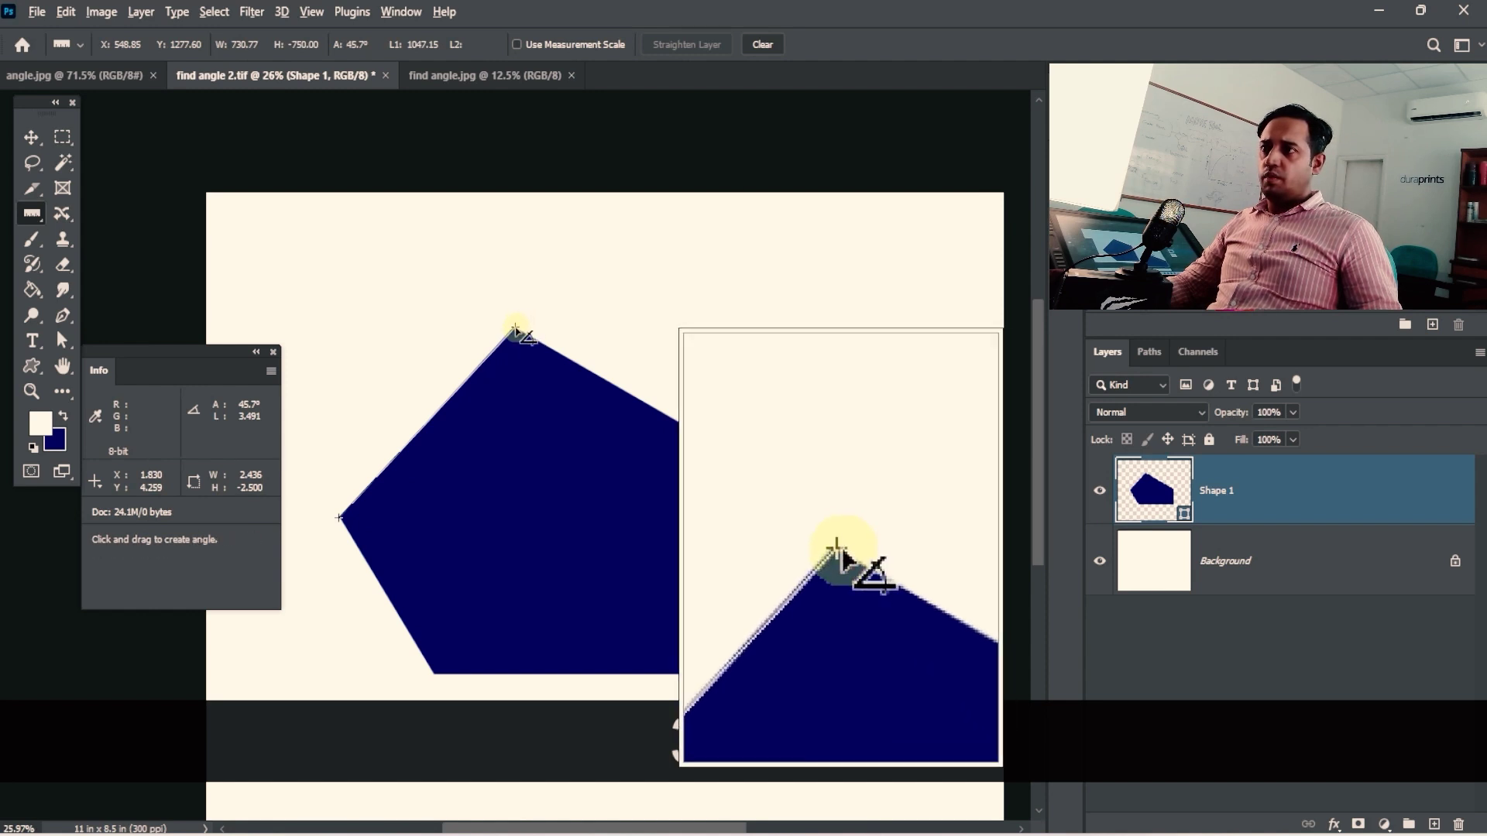
{"action": "left_click_drag", "start_coordinate": [512, 296], "coordinate": [511, 322]}
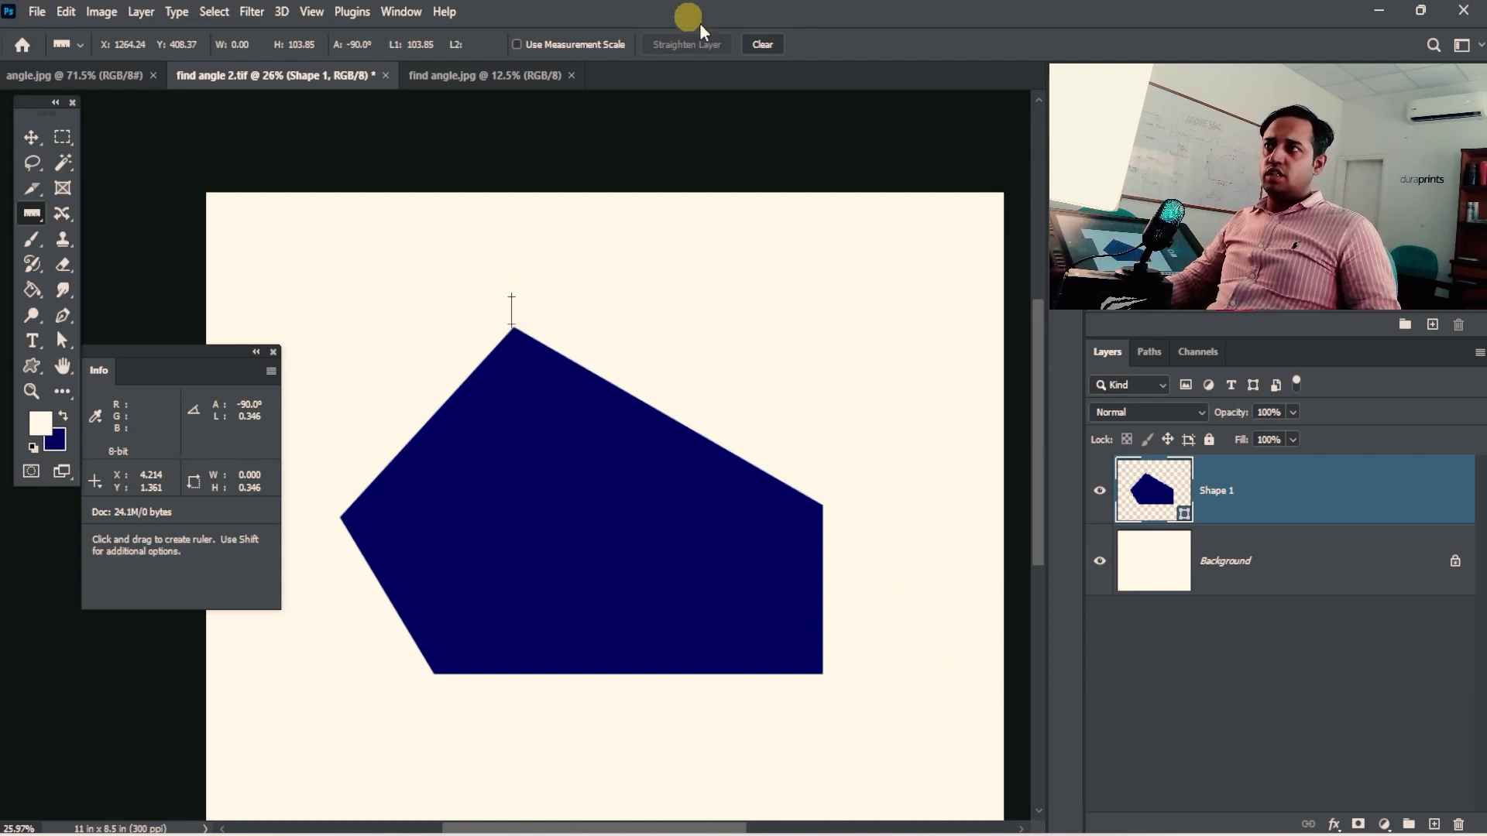
{"action": "left_click", "coordinate": [762, 45]}
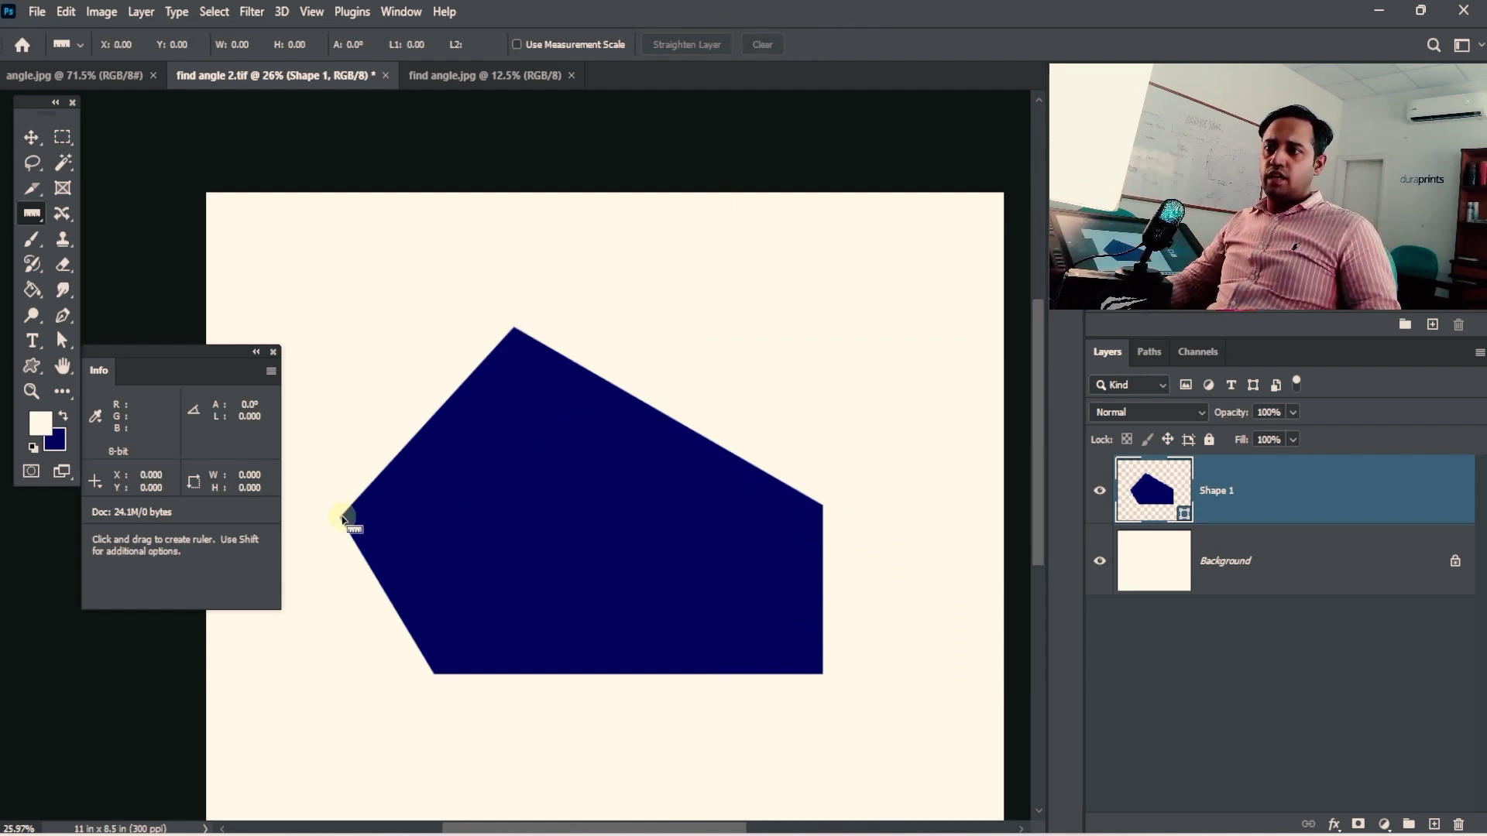
- Measure the interior angle at the polygon's topmost corner with two ruler arms along its upper edges, clear it, and measure it again
{"action": "left_click_drag", "start_coordinate": [342, 517], "coordinate": [515, 326]}
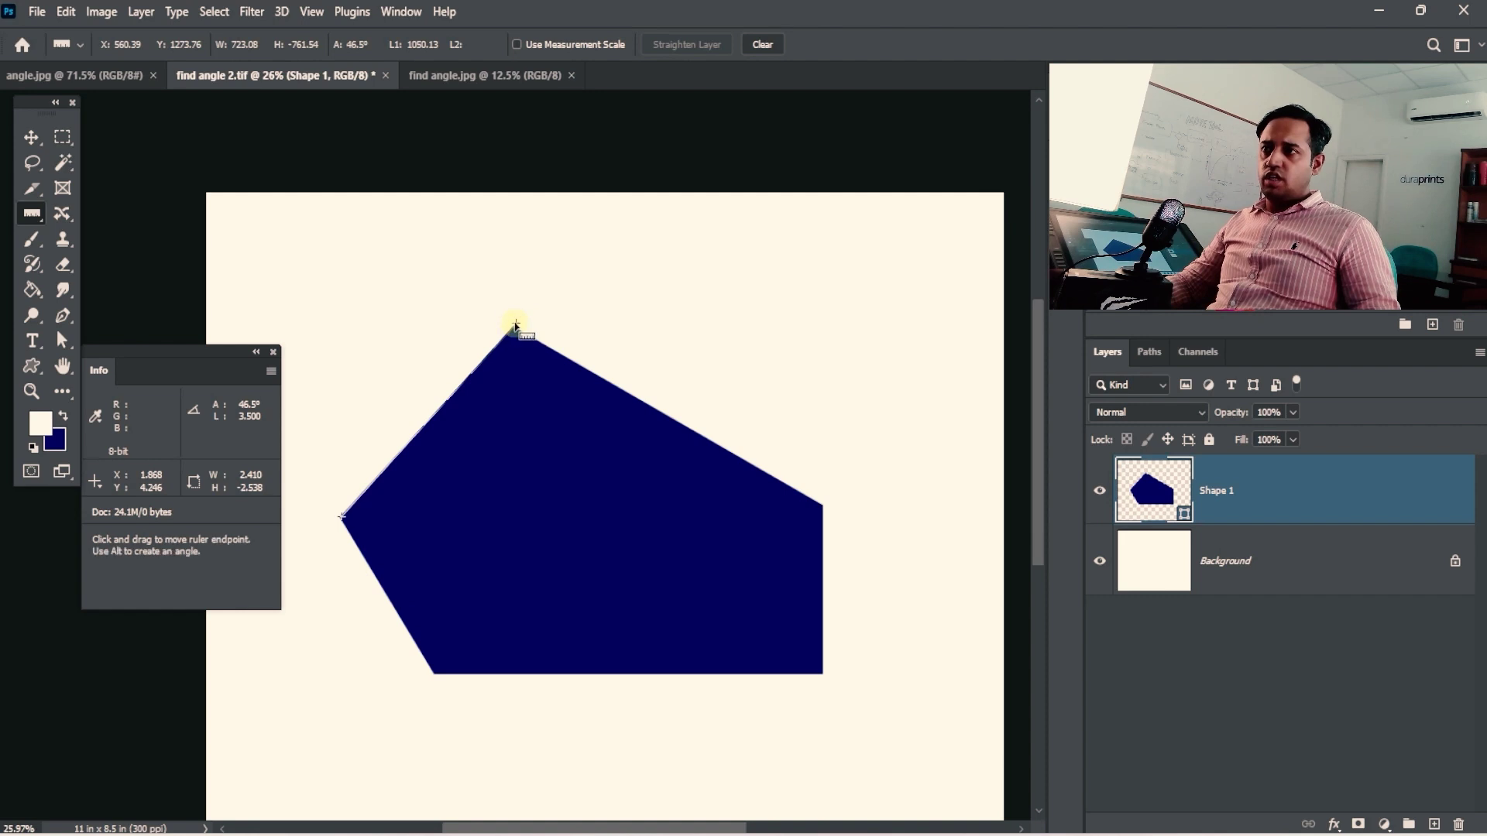
{"action": "key", "text": "ctrl+z"}
{"action": "key", "text": "ctrl+z"}
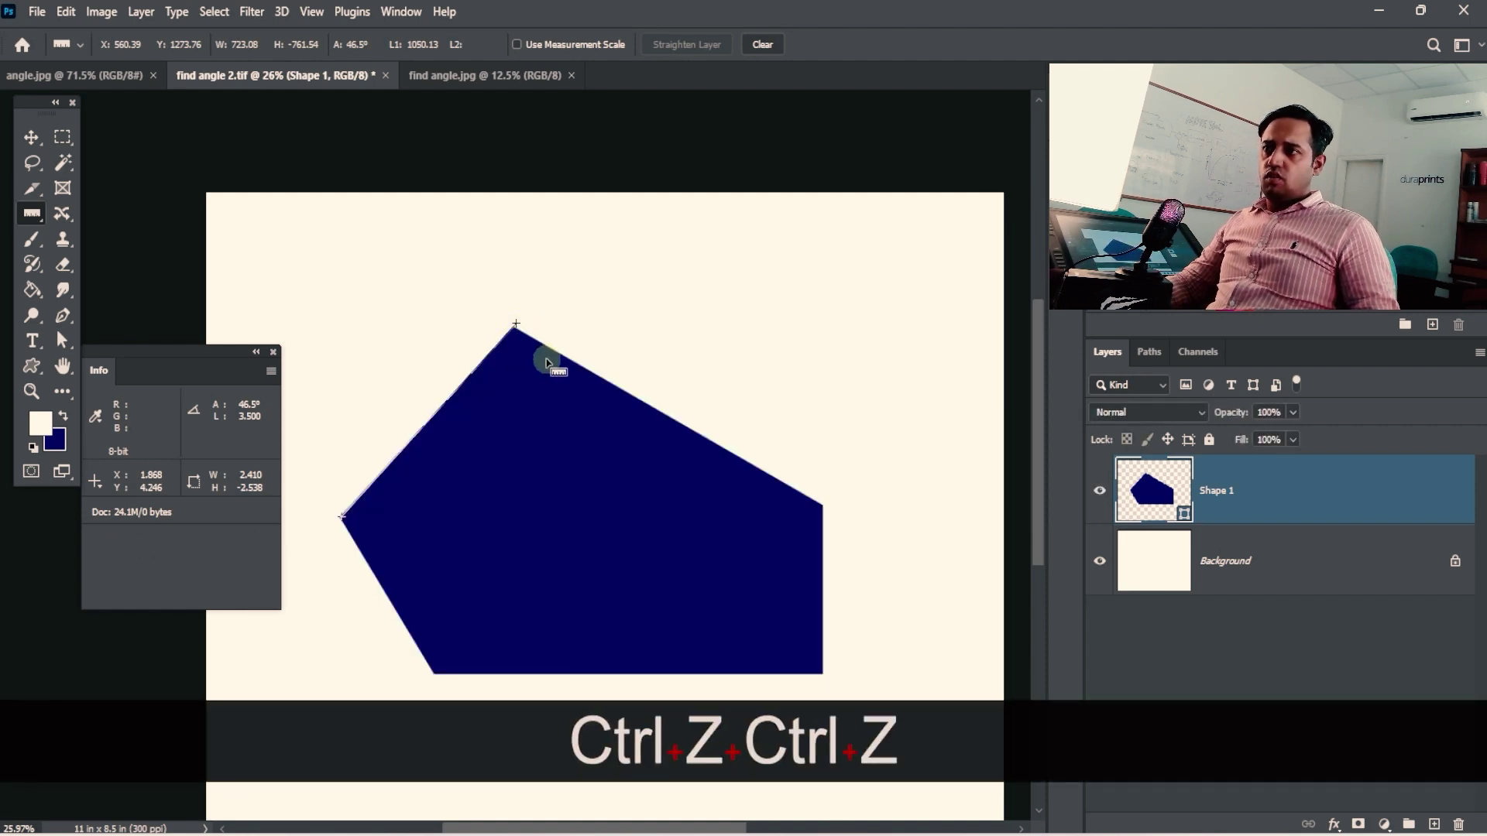
{"action": "left_click_drag", "start_coordinate": [514, 326], "coordinate": [823, 506]}
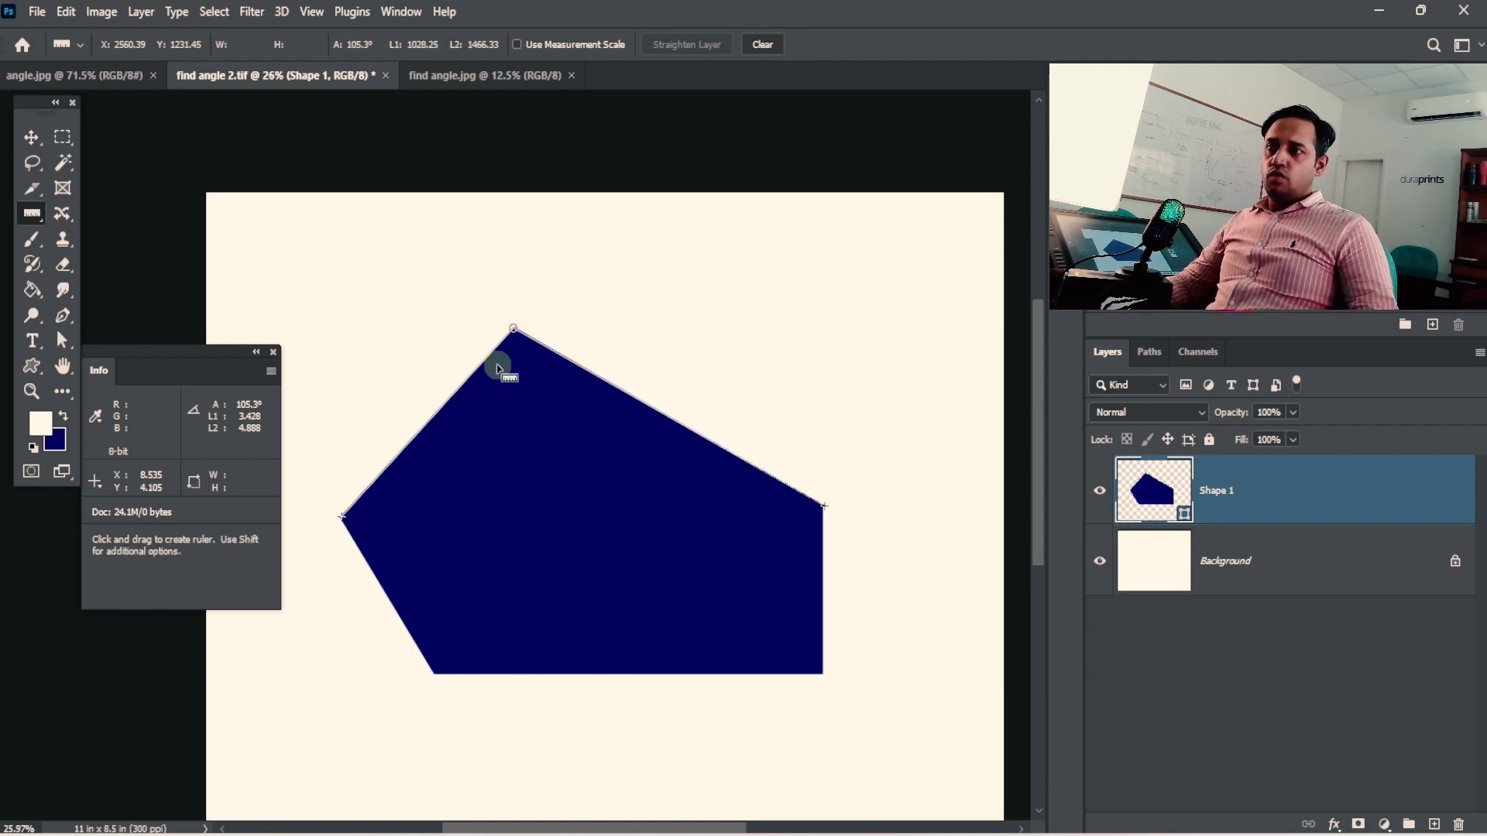
{"action": "left_click", "coordinate": [500, 338]}
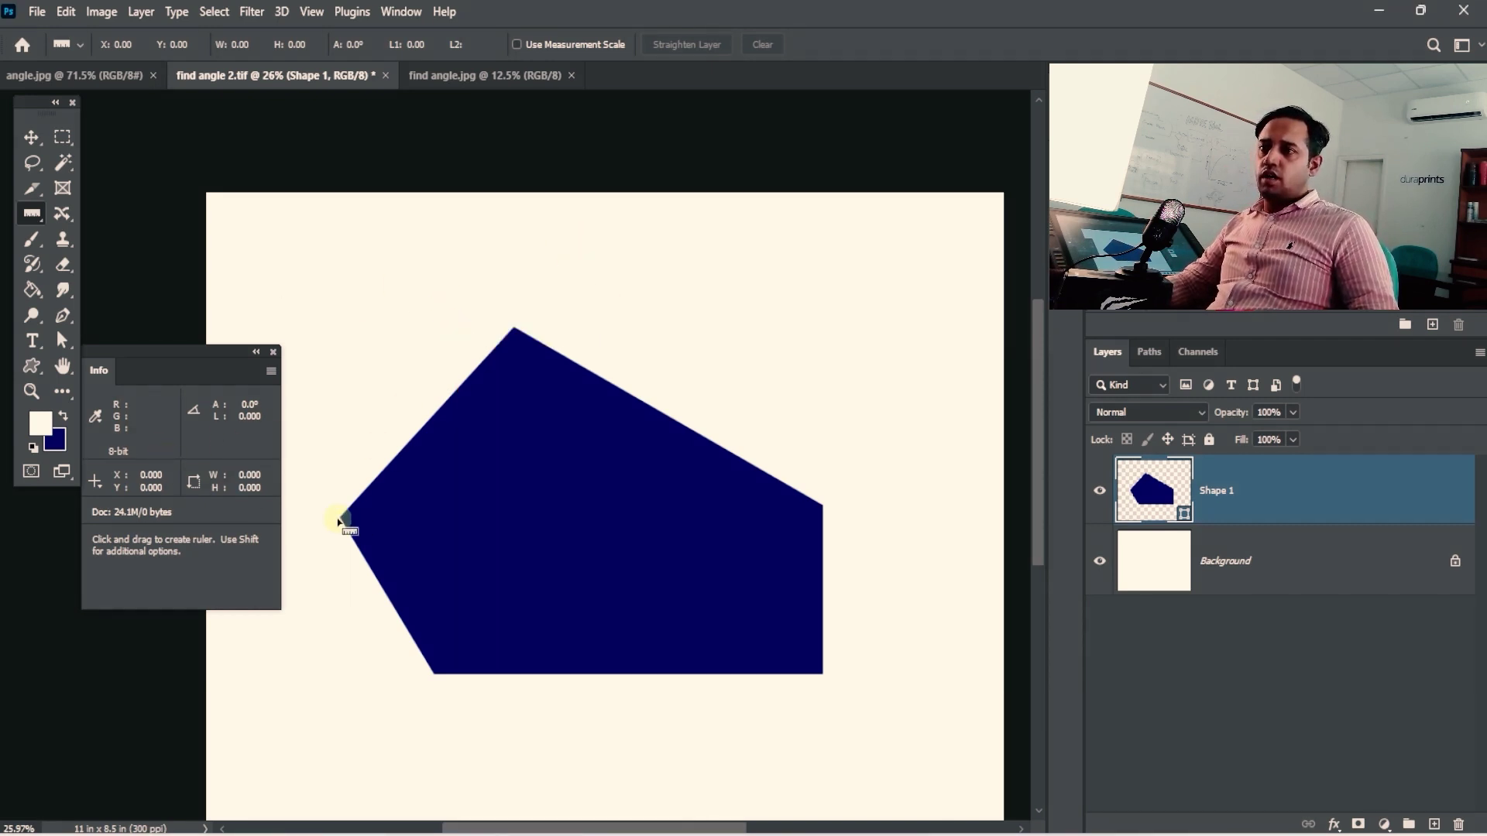
{"action": "left_click_drag", "start_coordinate": [338, 520], "coordinate": [825, 506]}
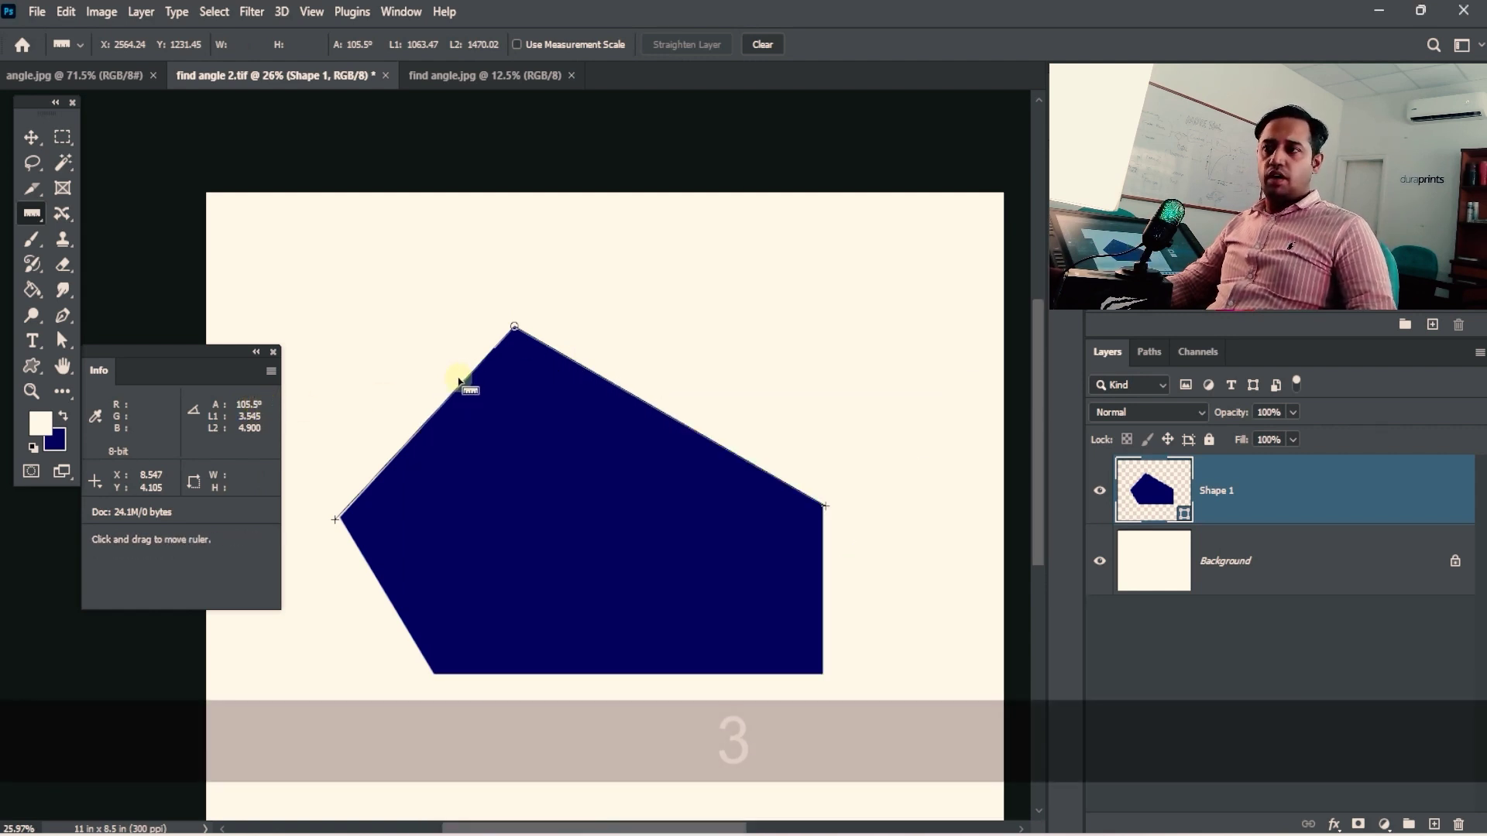
- In find angle.jpg, measure the angle of the V-shaped stone ledge with two ruler arms meeting at its lowest corner
{"action": "left_click", "coordinate": [442, 78]}
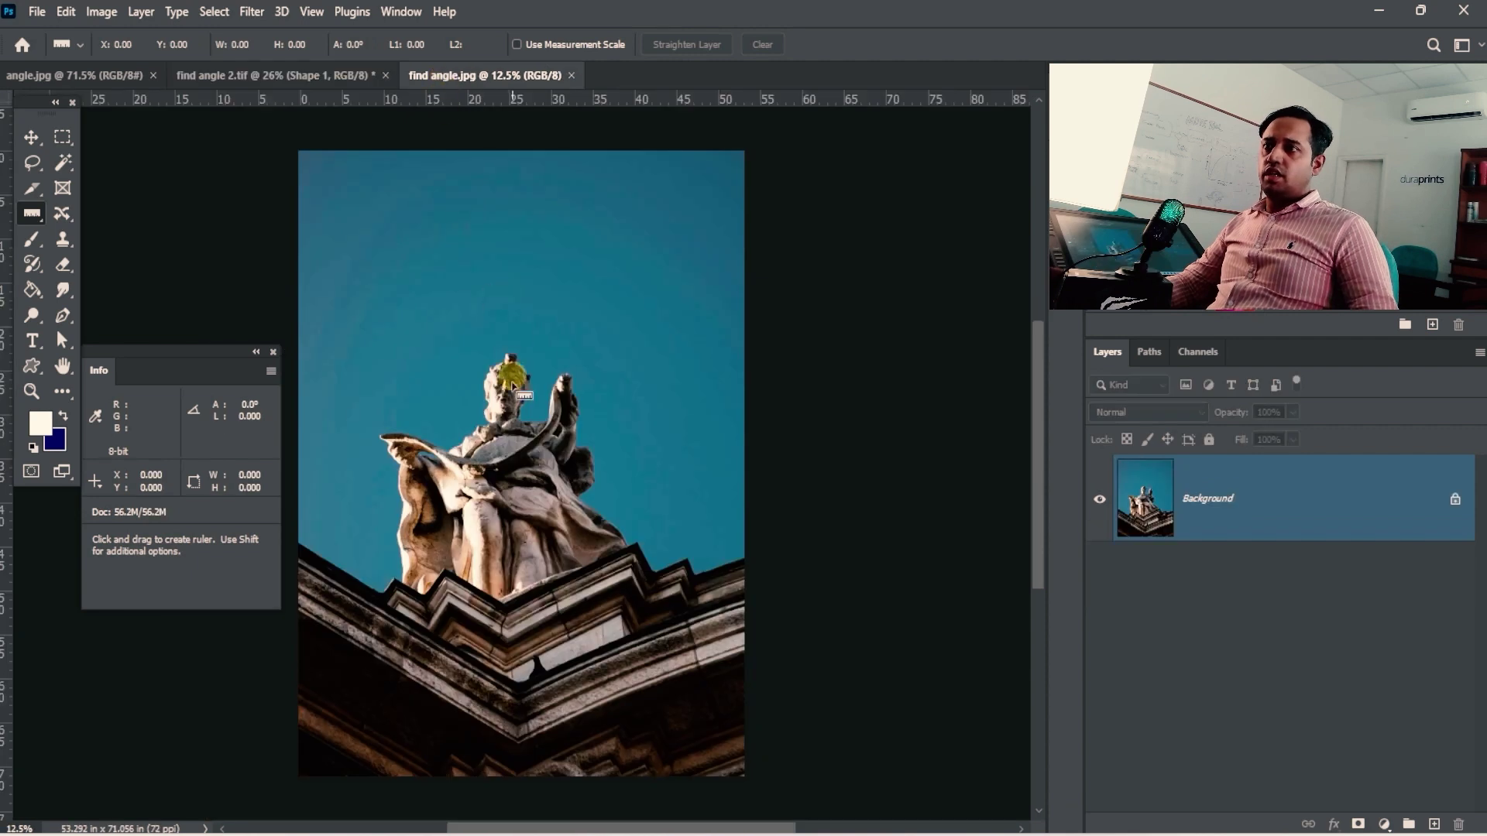
{"action": "key", "text": "space"}
{"action": "left_click_drag", "start_coordinate": [530, 529], "coordinate": [533, 453]}
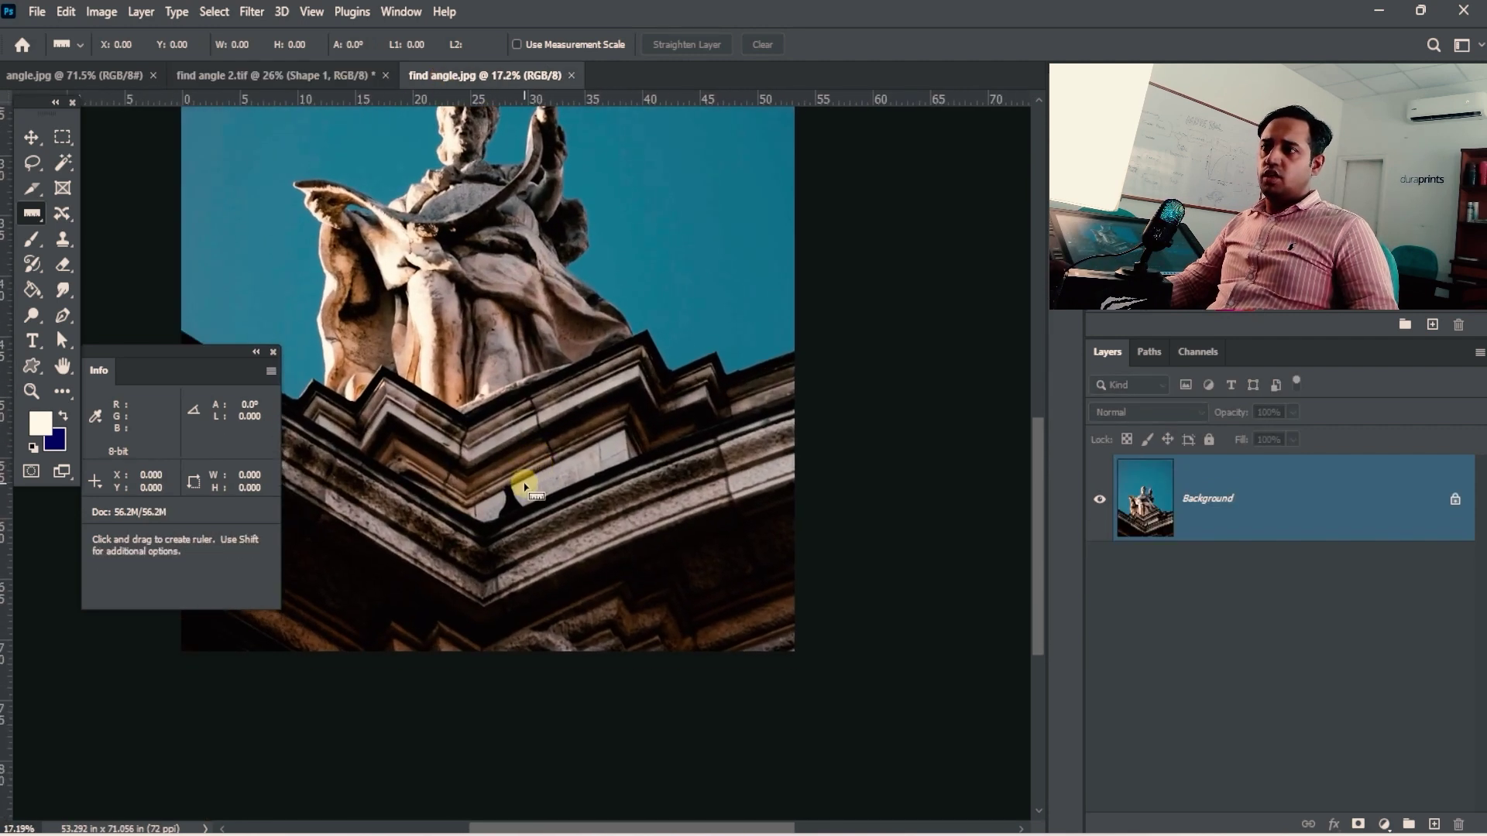
{"action": "key", "text": "space"}
{"action": "mouse_move", "coordinate": [518, 561]}
{"action": "left_mouse_down"}
{"action": "mouse_move", "coordinate": [524, 600]}
{"action": "mouse_move", "coordinate": [743, 474]}
{"action": "mouse_move", "coordinate": [846, 532]}
{"action": "left_mouse_up"}
{"action": "key", "text": "space"}
{"action": "left_click_drag", "start_coordinate": [617, 555], "coordinate": [566, 499]}
{"action": "left_click", "coordinate": [243, 402]}
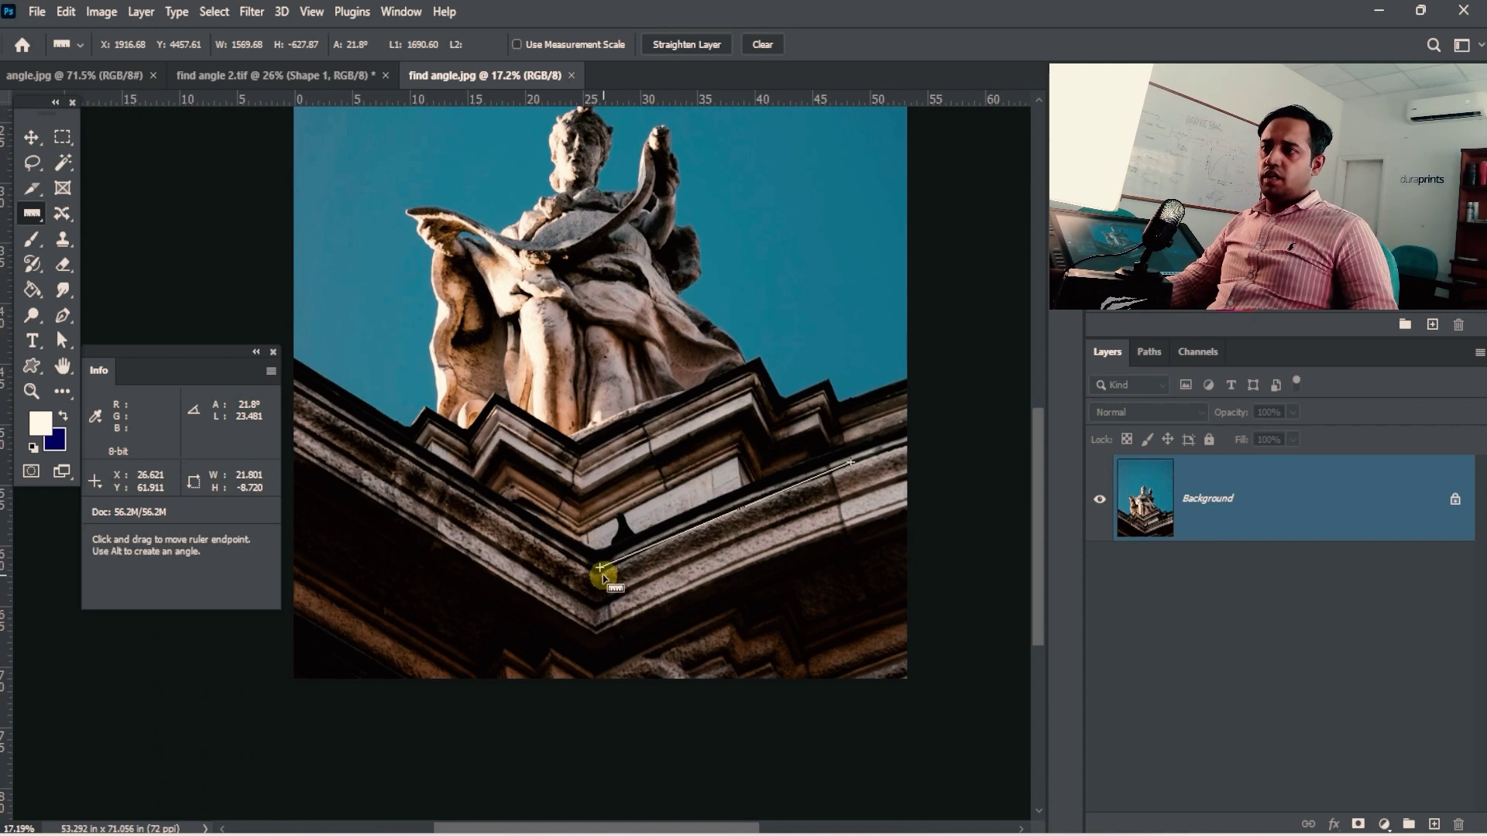
{"action": "key", "text": "alt"}
{"action": "left_click_drag", "start_coordinate": [601, 572], "coordinate": [281, 365]}
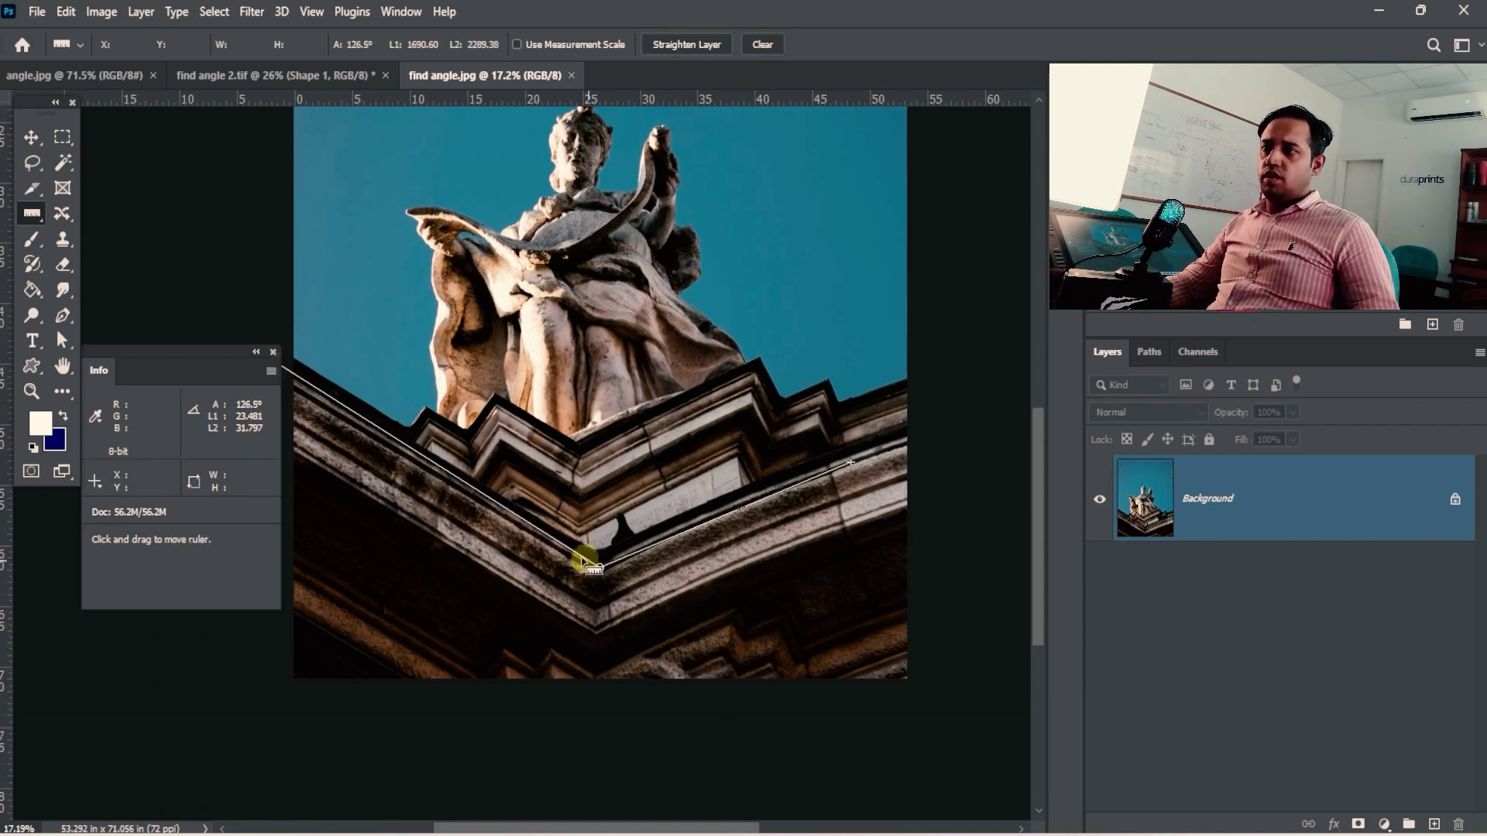
{"action": "key", "text": "2"}
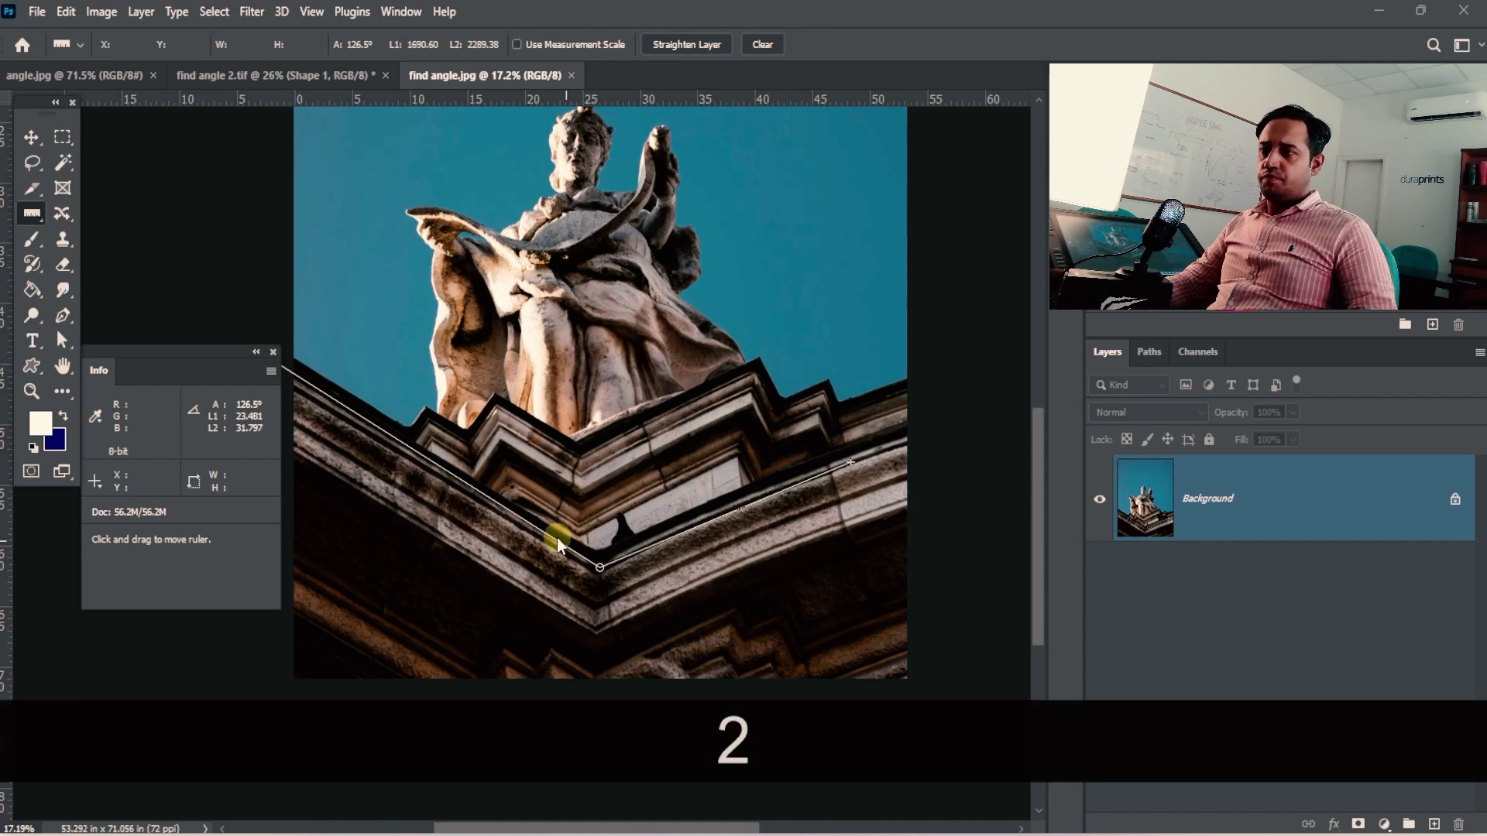
{"action": "mouse_move", "coordinate": [556, 537]}
{"action": "left_mouse_down"}
{"action": "mouse_move", "coordinate": [623, 517]}
{"action": "mouse_move", "coordinate": [671, 527]}
{"action": "left_mouse_up"}
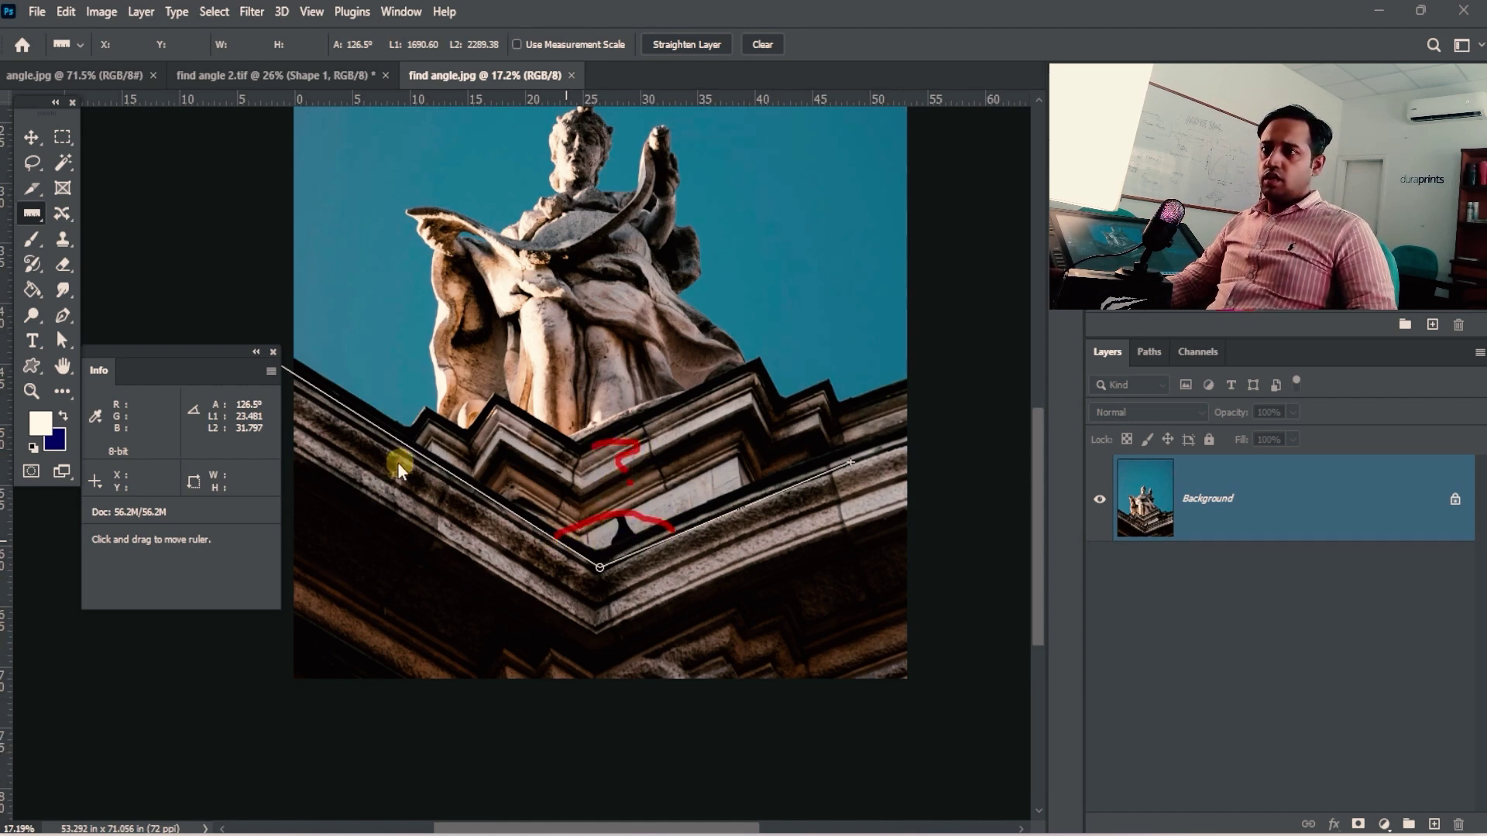
{"action": "key", "text": "2"}
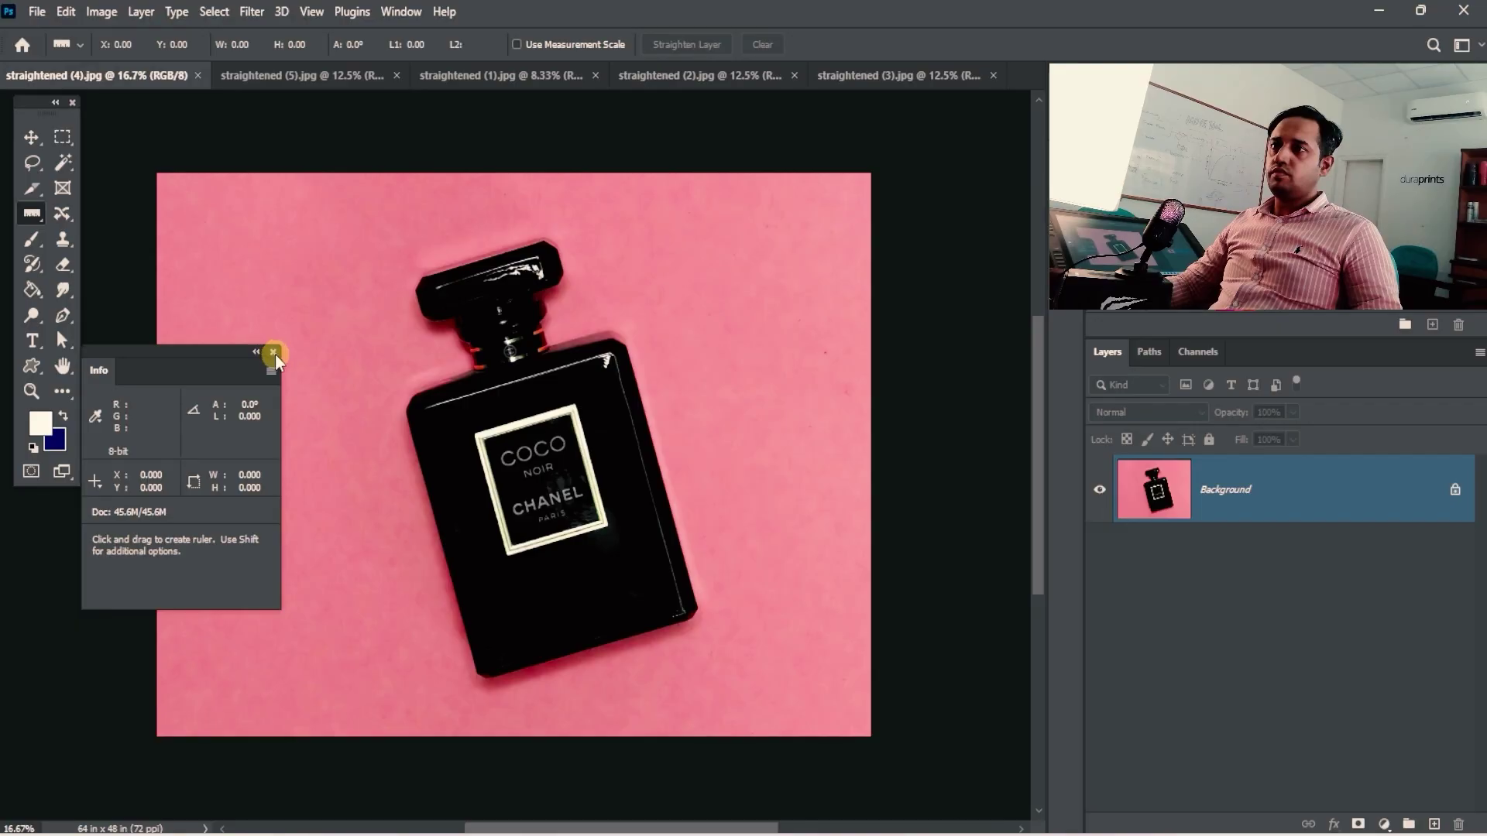
- Enable Use Measurement Scale and straighten the perfume bottle layer with a ruler line along the bottle's base
{"action": "key", "text": "space"}
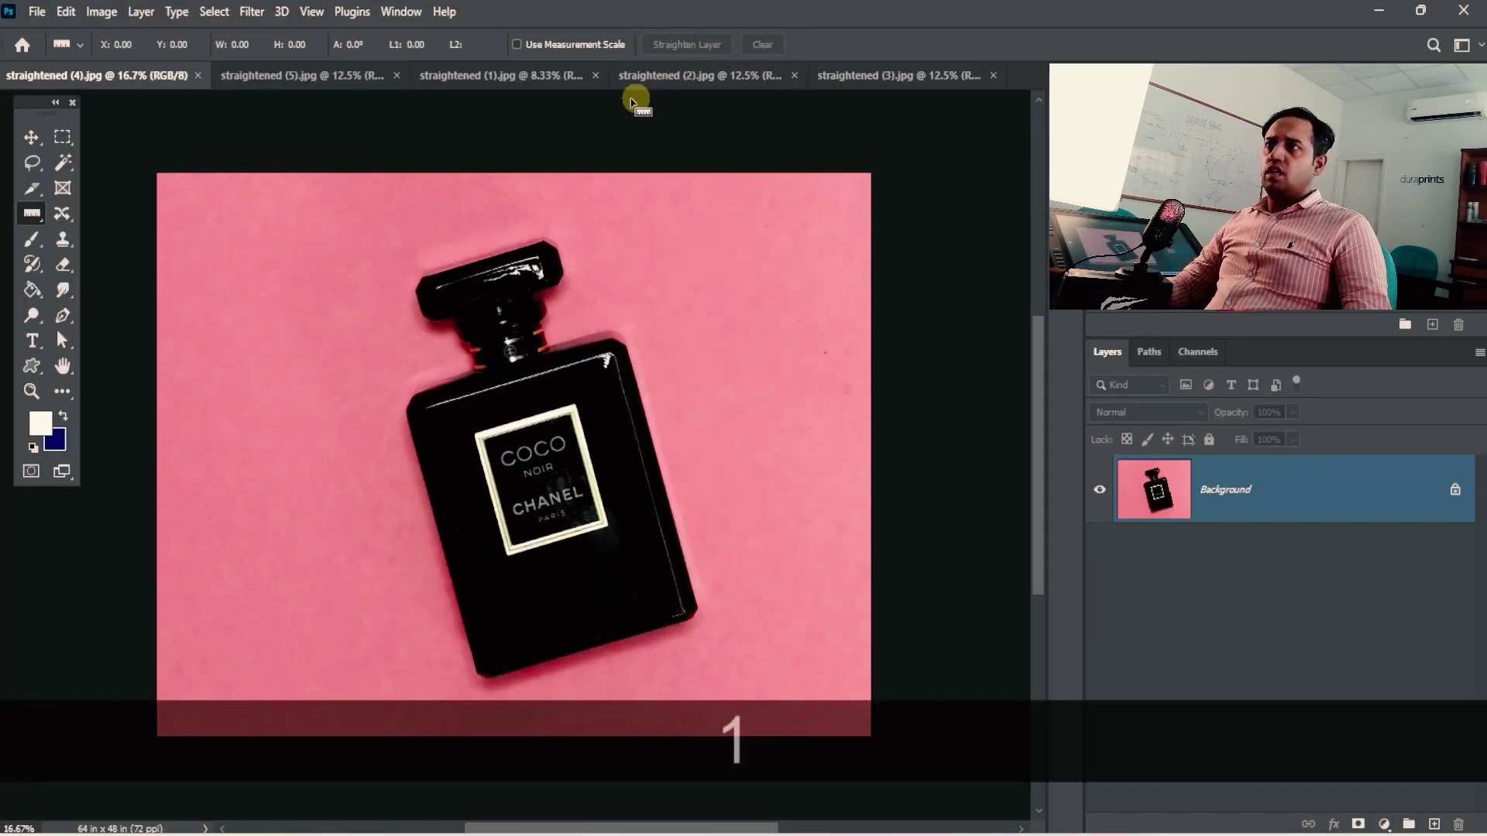
{"action": "left_click", "coordinate": [516, 44]}
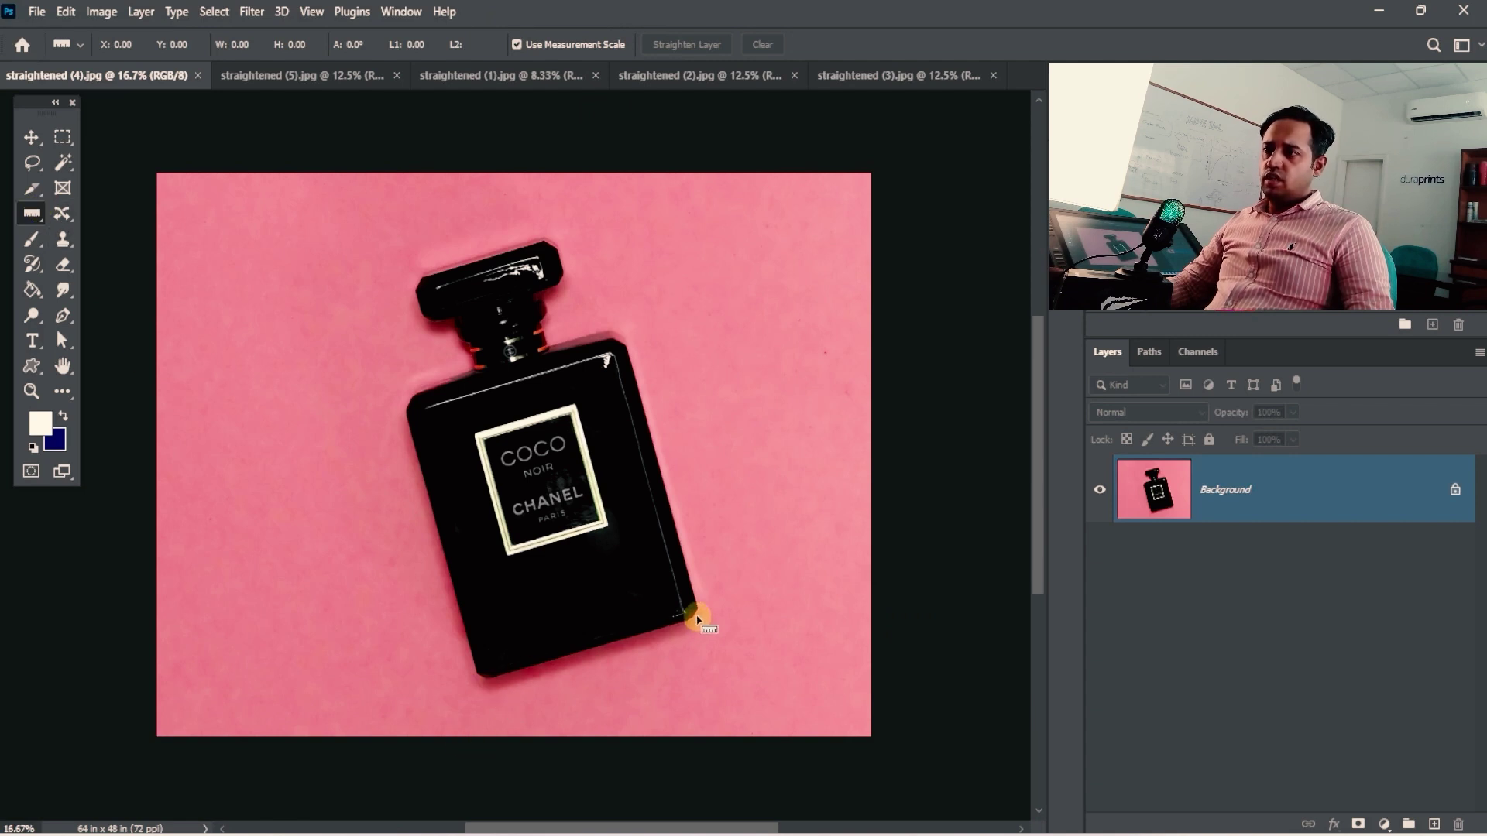
{"action": "left_click_drag", "start_coordinate": [695, 617], "coordinate": [431, 695]}
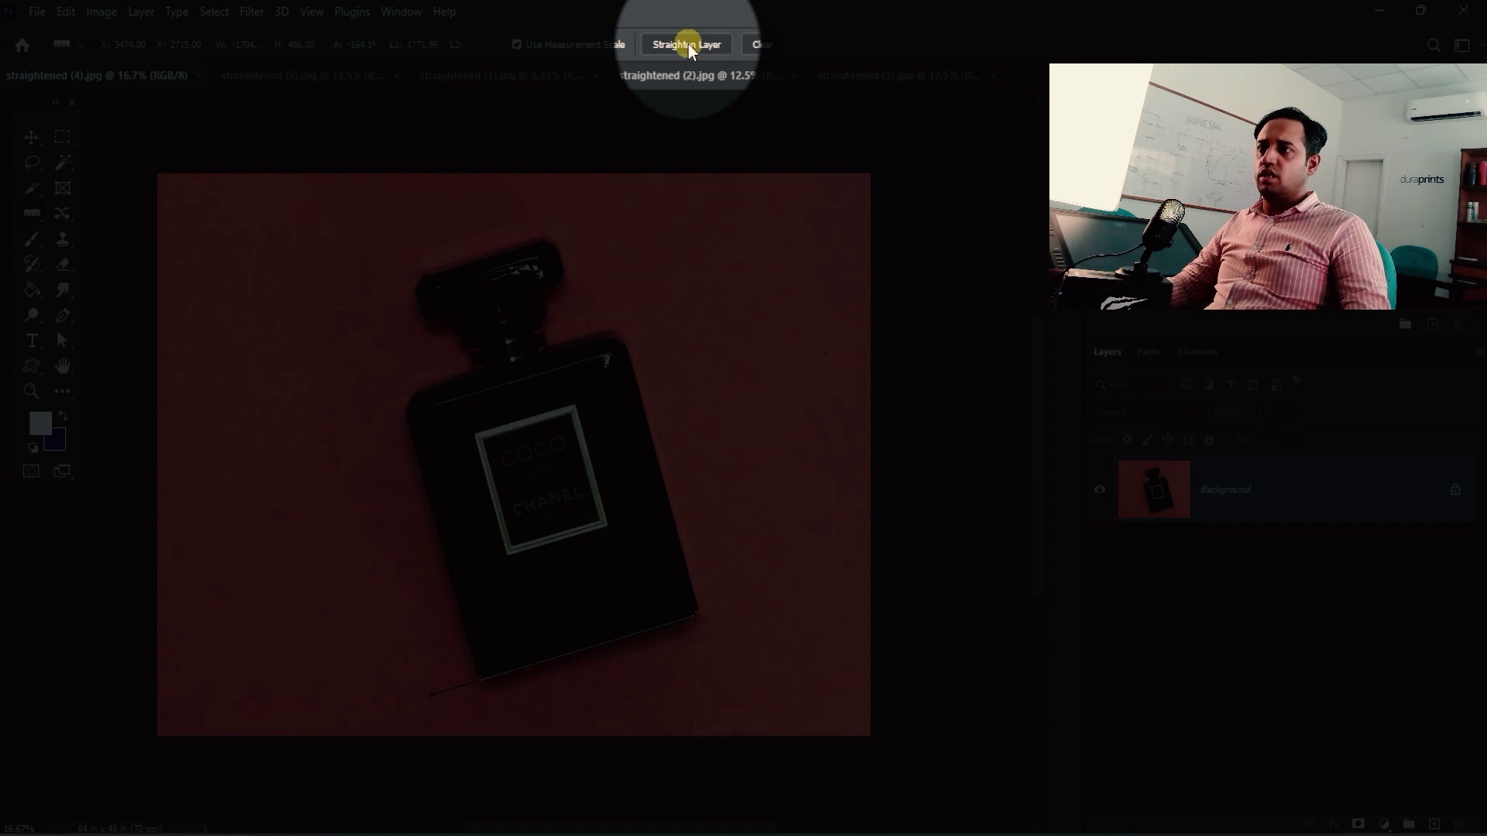
{"action": "left_click", "coordinate": [687, 43]}
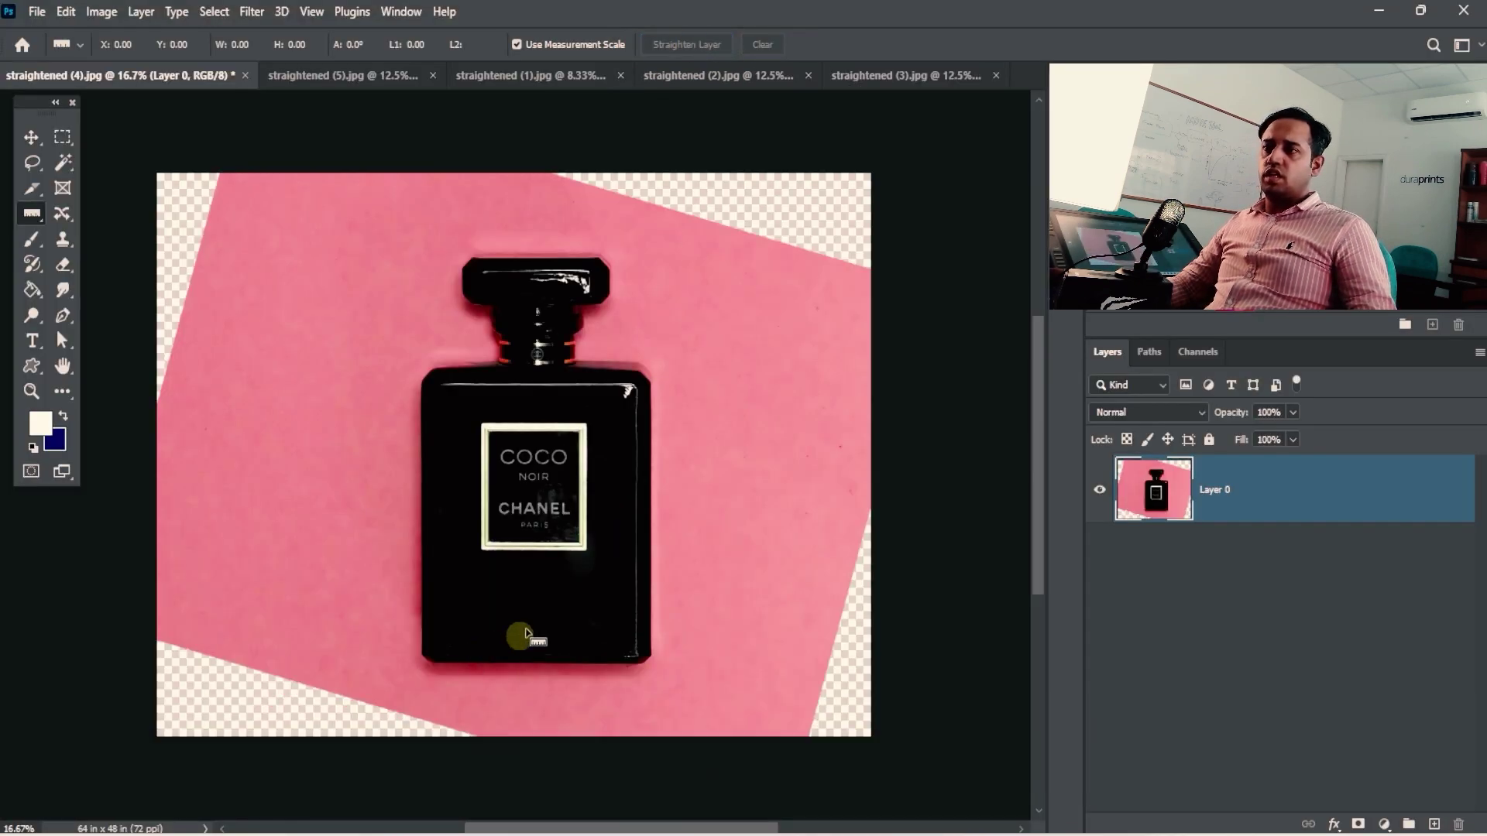
{"action": "left_click_drag", "start_coordinate": [575, 472], "coordinate": [546, 387]}
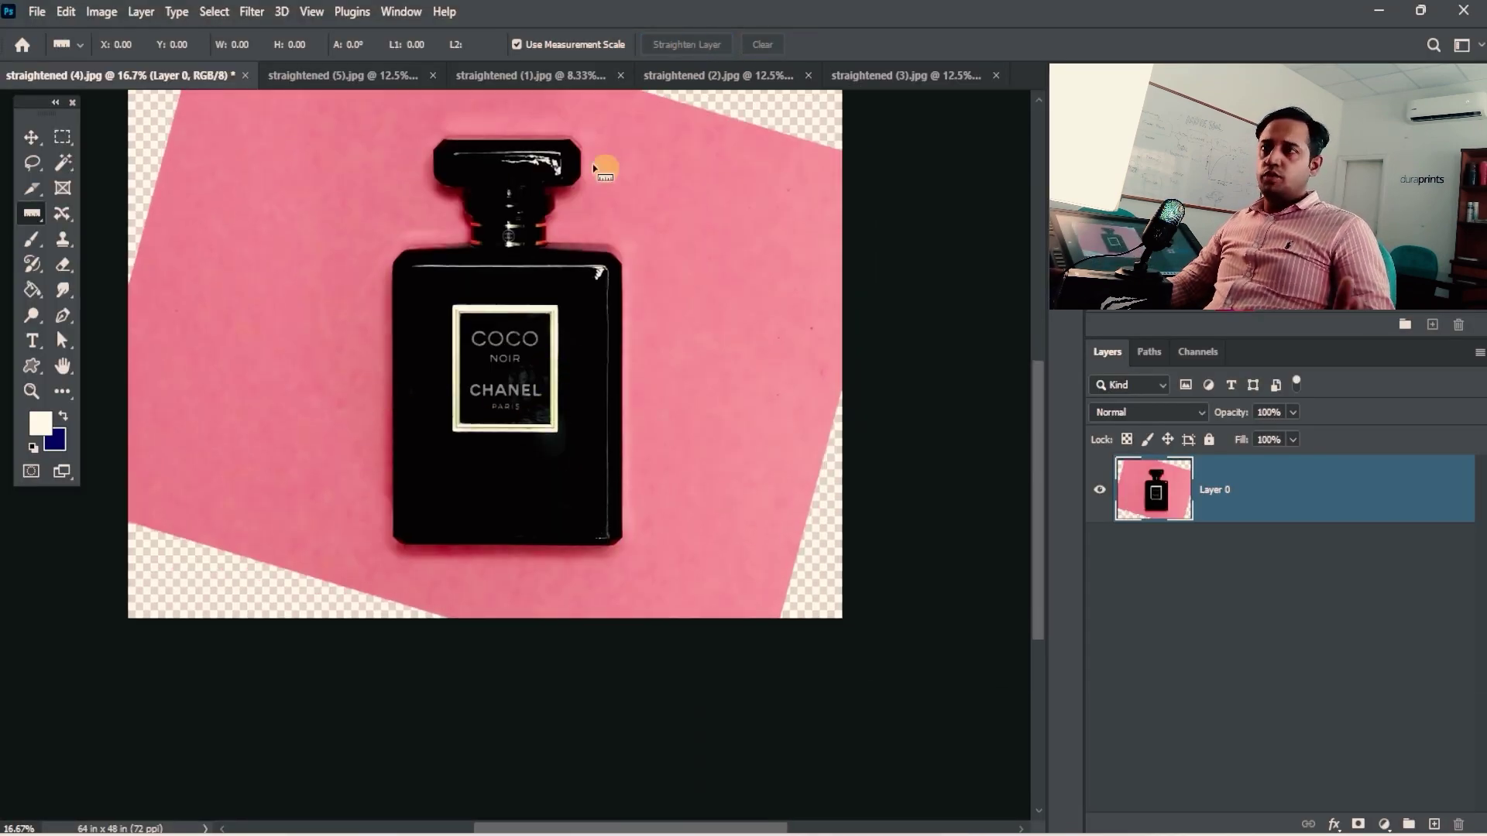
- In straightened (5).jpg, straighten the layer with a near-vertical ruler line from the tower's top down past the photo's lower edge
{"action": "left_click", "coordinate": [393, 76]}
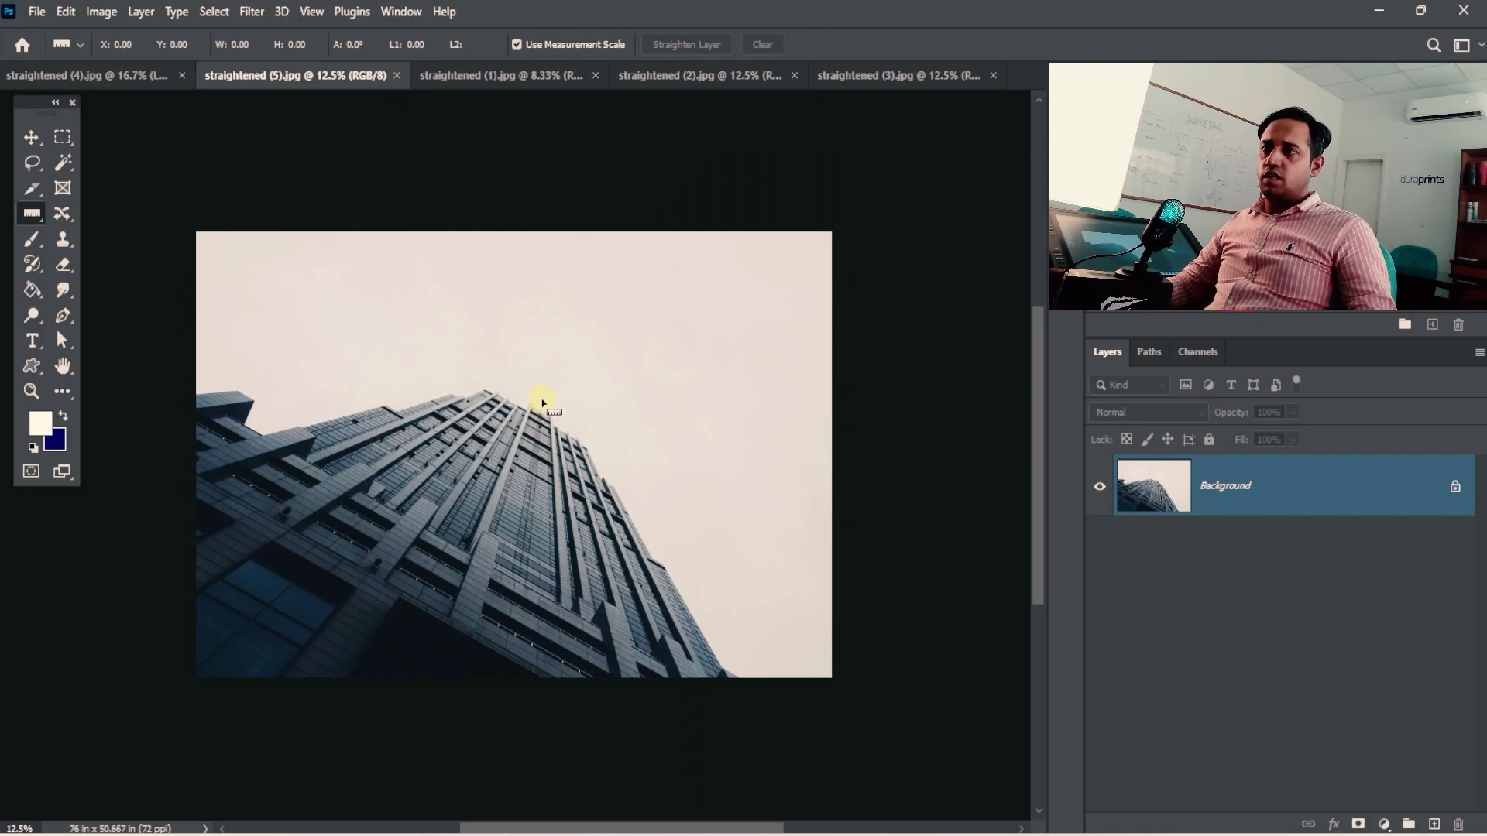
{"action": "left_click_drag", "start_coordinate": [543, 396], "coordinate": [495, 739]}
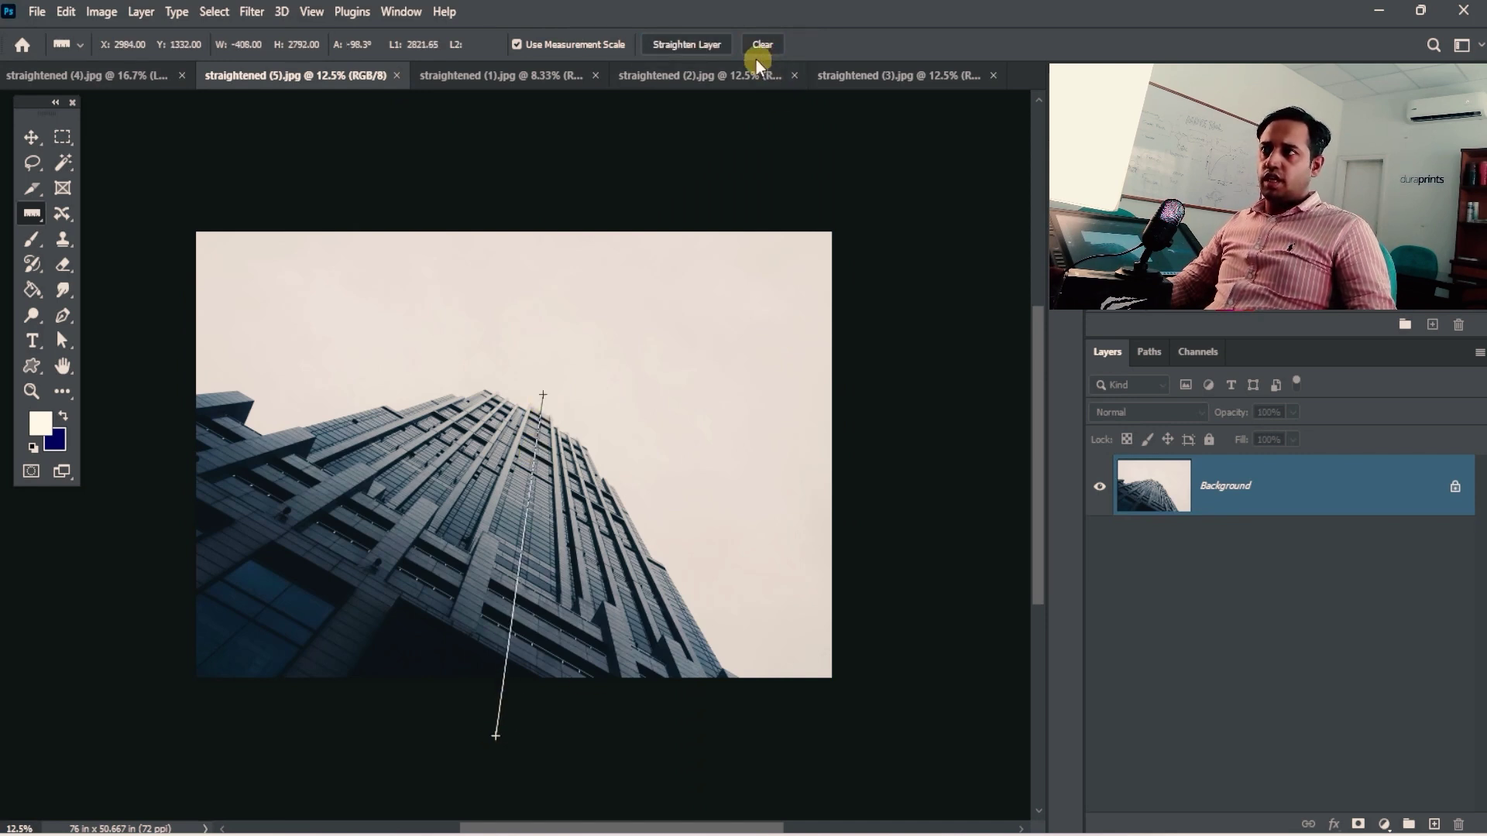
{"action": "left_click", "coordinate": [699, 44]}
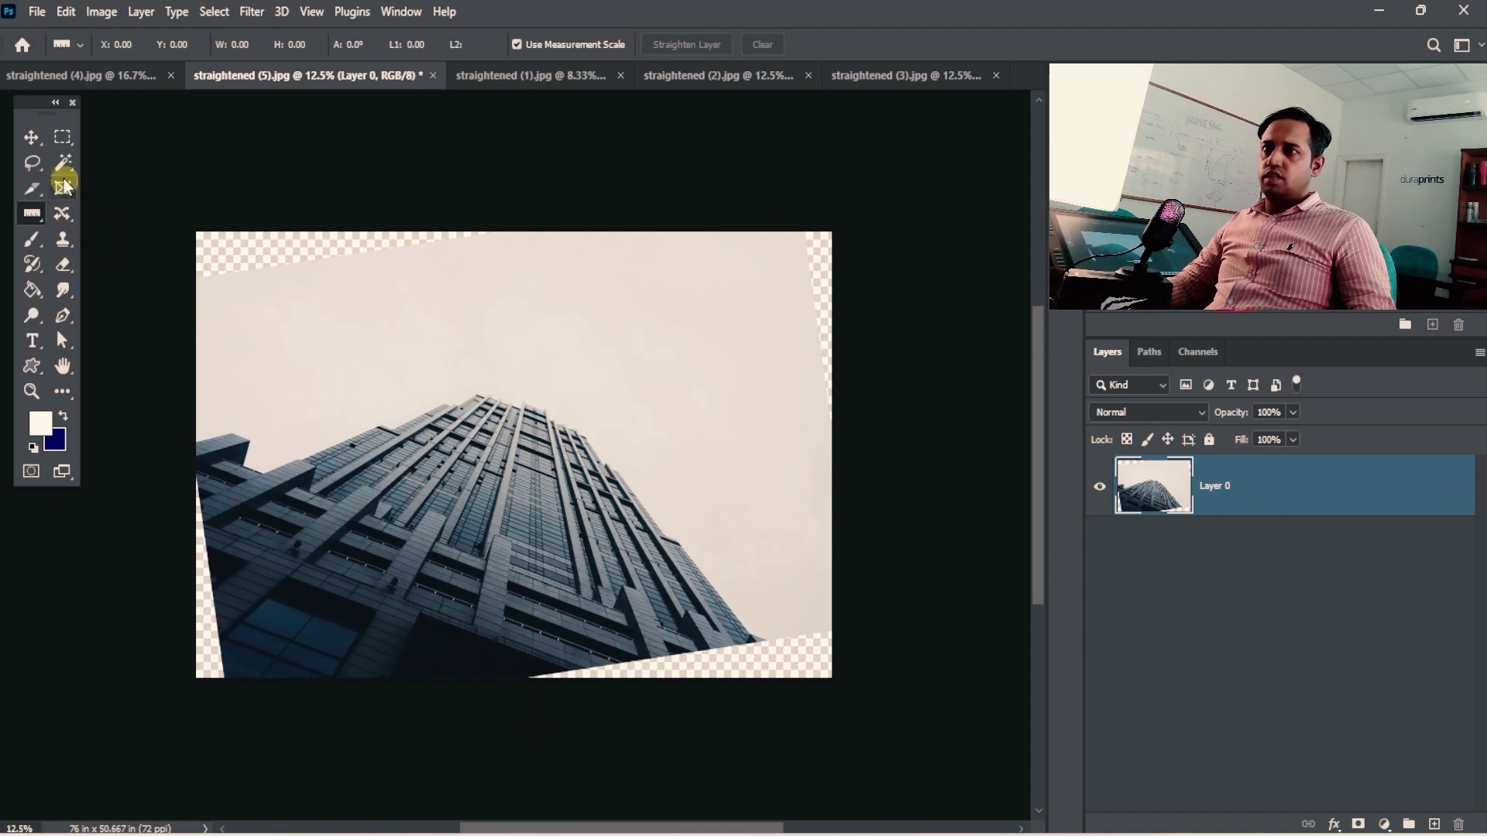
{"action": "left_click", "coordinate": [60, 137]}
{"action": "left_click_drag", "start_coordinate": [273, 639], "coordinate": [779, 299]}
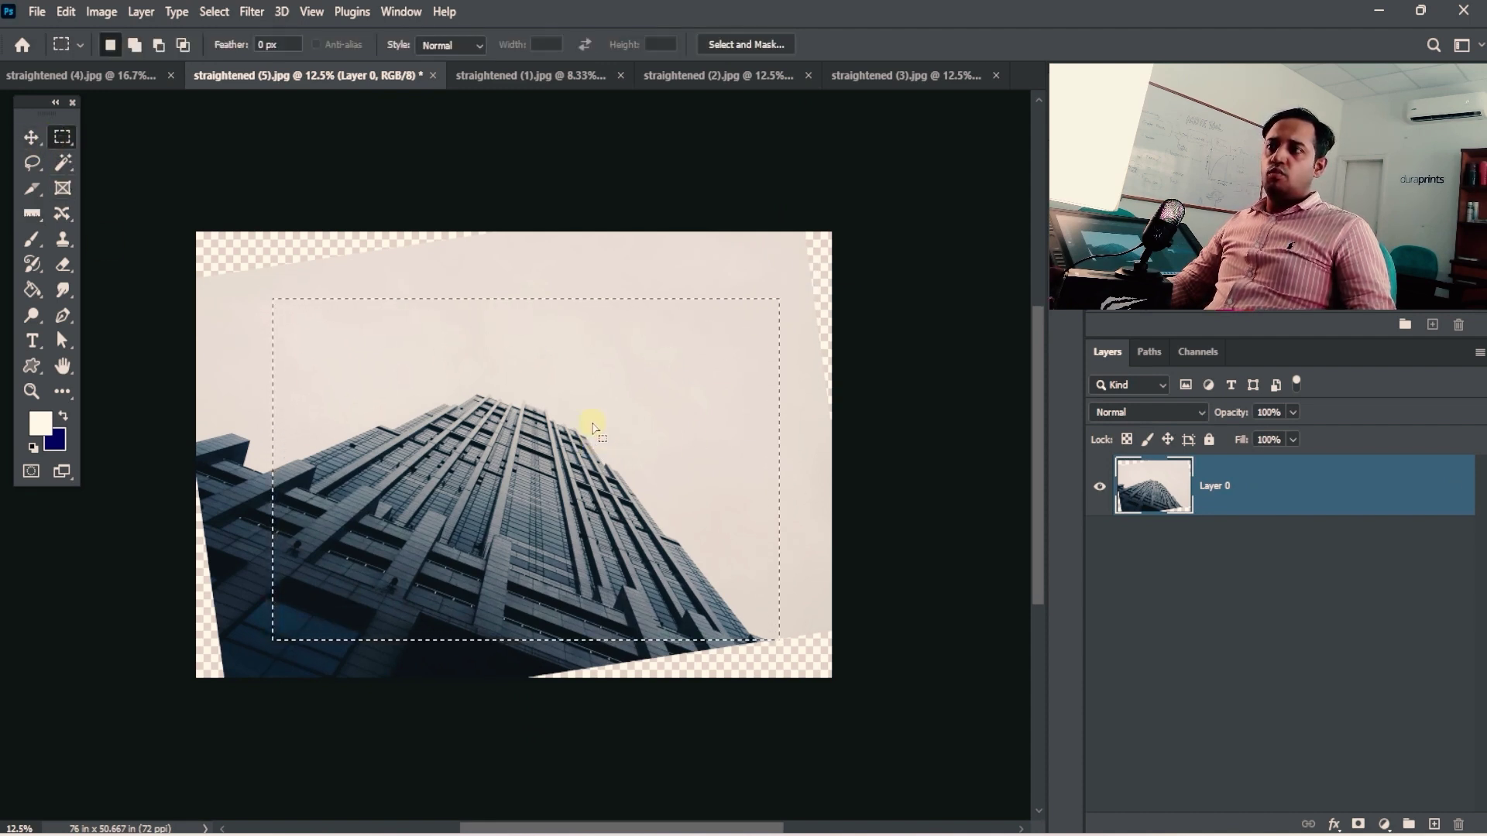
{"action": "left_click", "coordinate": [609, 303]}
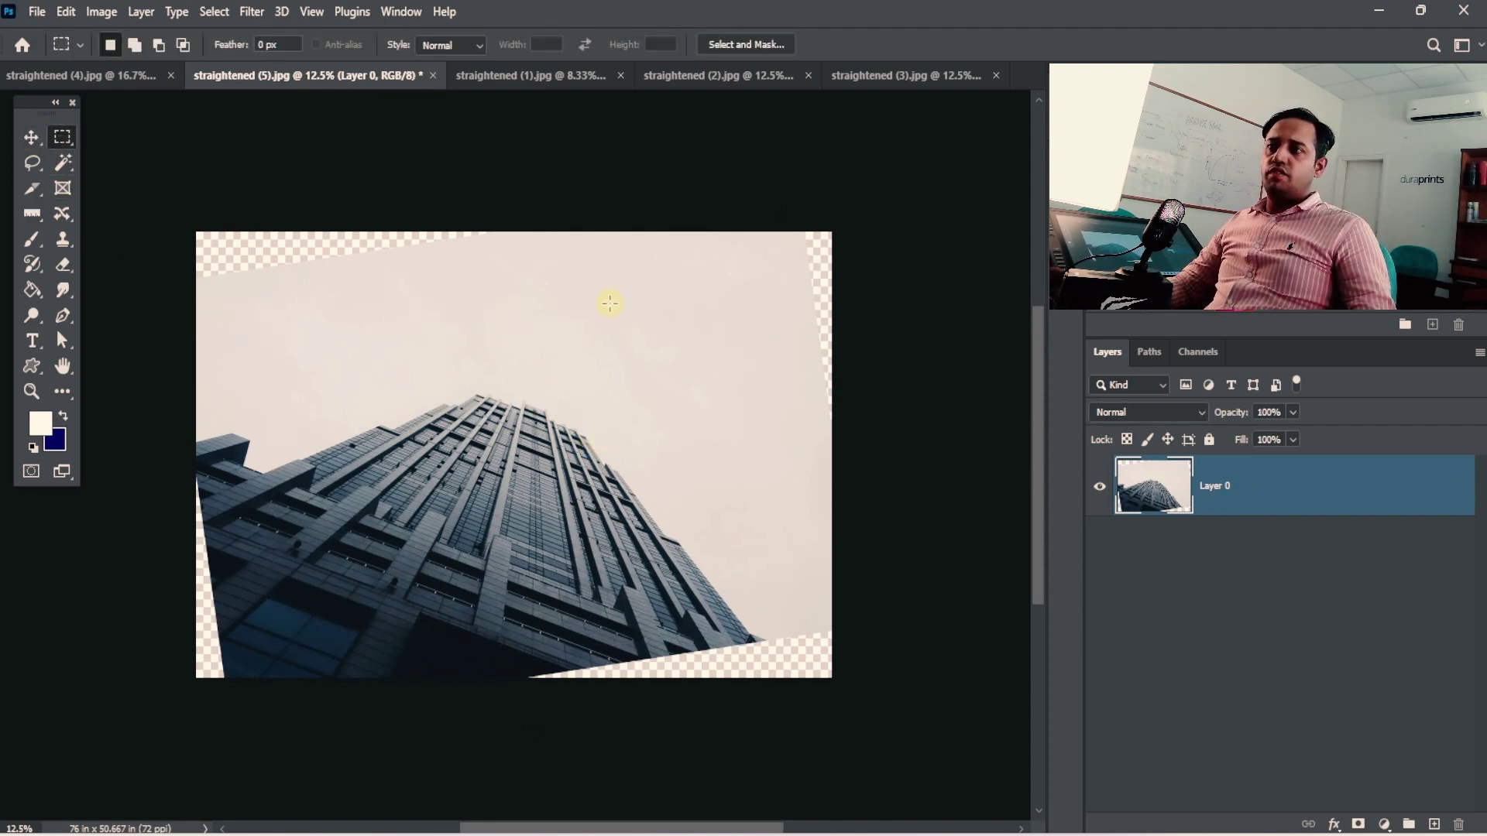
- Straighten the tower layer again using a Ruler line along the building's sloping roof edge
{"action": "left_click", "coordinate": [37, 217]}
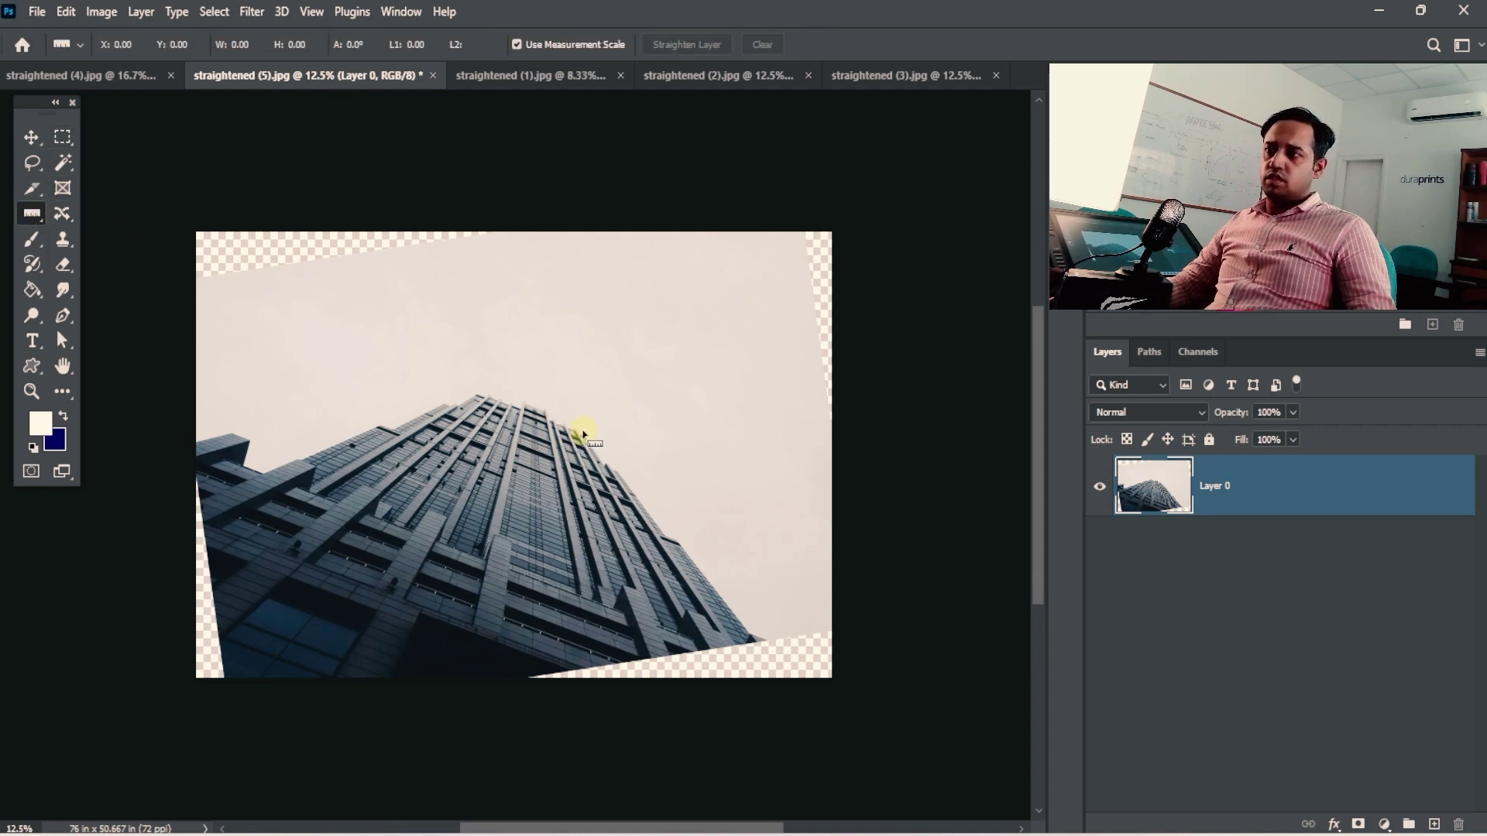
{"action": "left_click_drag", "start_coordinate": [582, 430], "coordinate": [475, 395]}
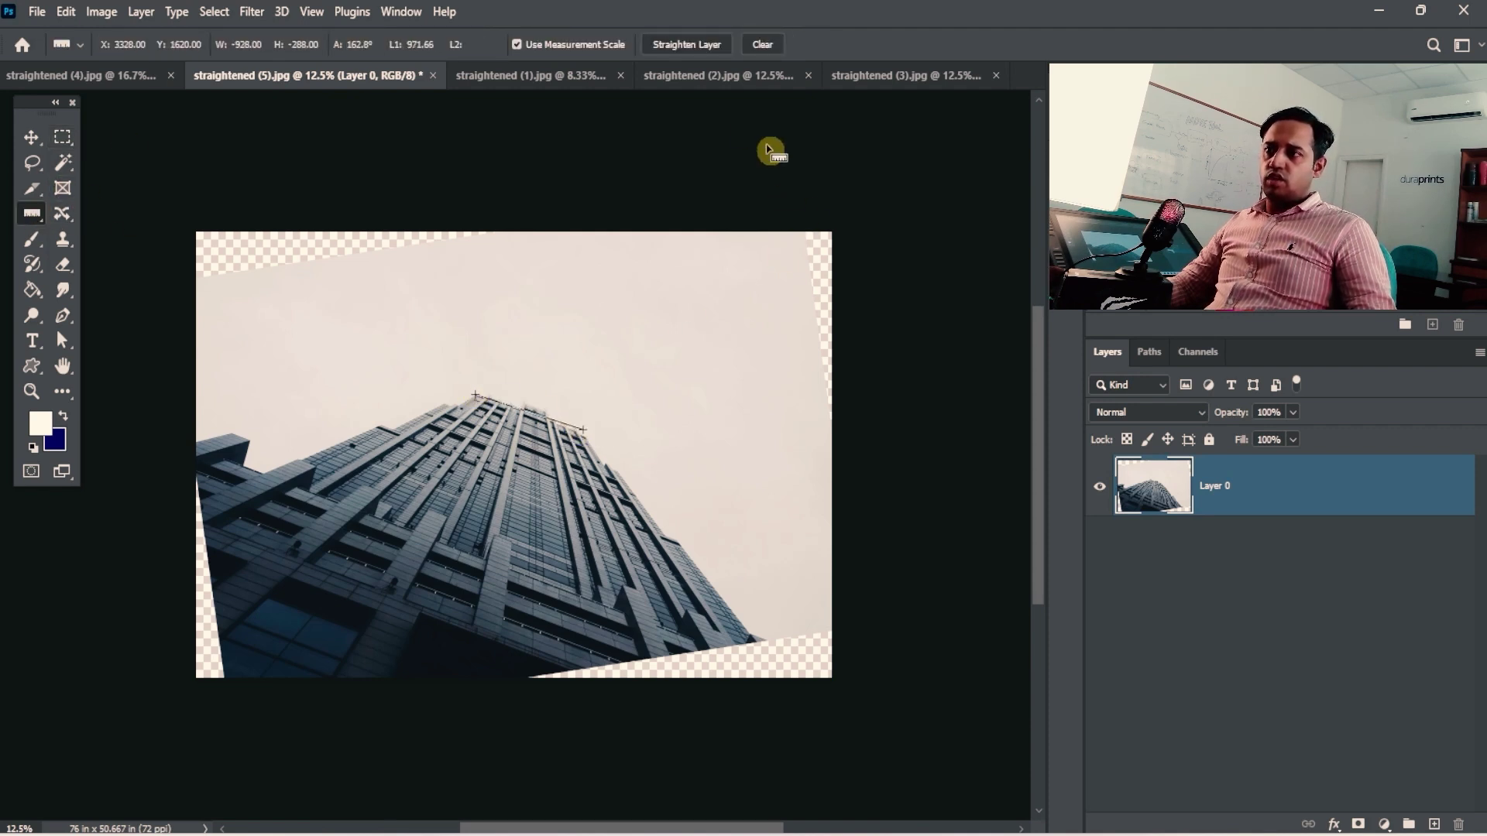
{"action": "left_click", "coordinate": [714, 50]}
- Crop the tower photo to a rectangular selection around the upper facade and sky that leaves out the transparent corners
{"action": "left_click", "coordinate": [62, 136]}
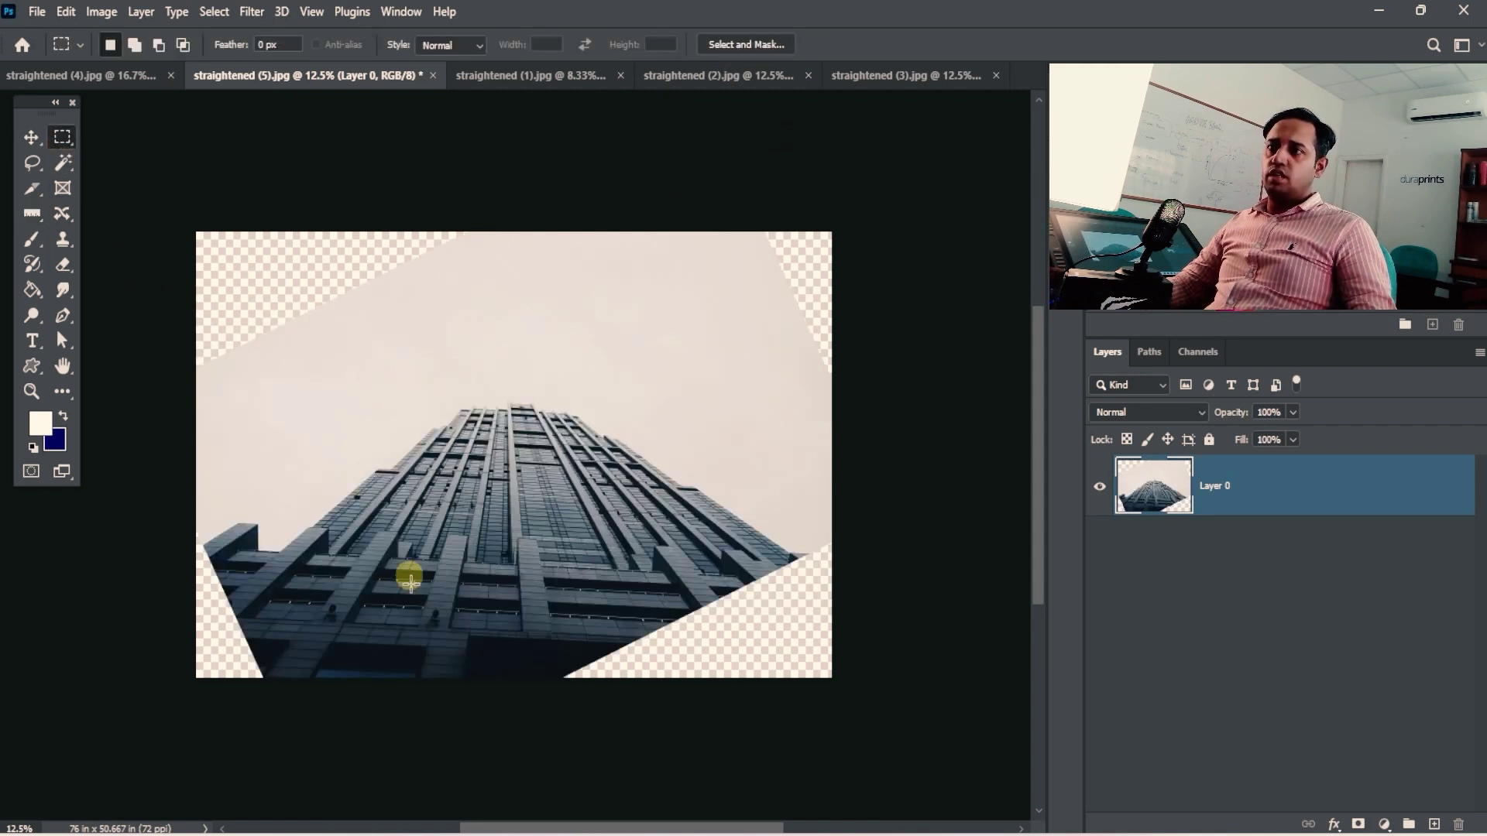
{"action": "left_click_drag", "start_coordinate": [263, 555], "coordinate": [792, 370]}
{"action": "left_click", "coordinate": [102, 11]}
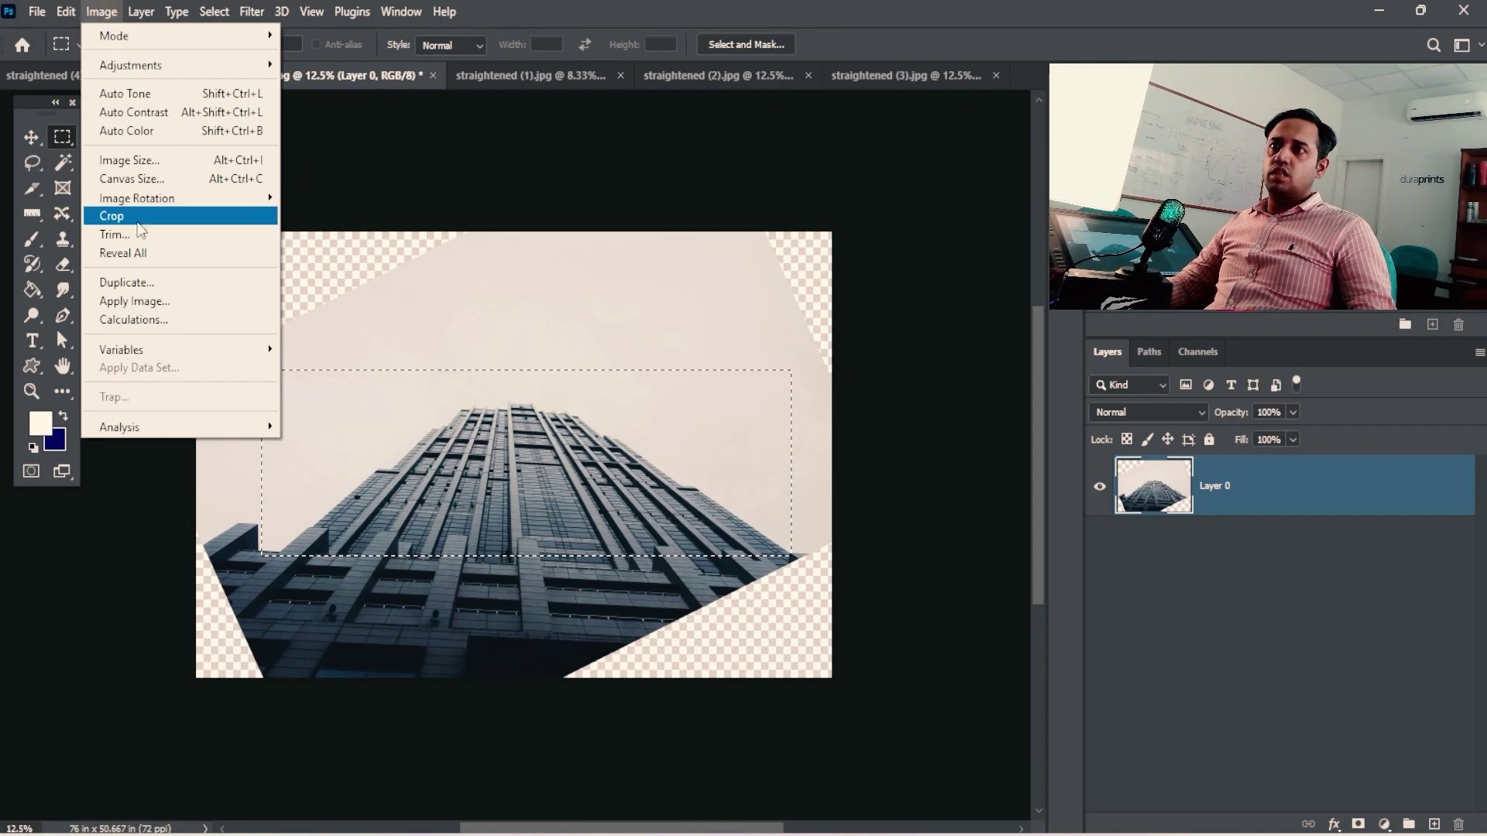
{"action": "left_click", "coordinate": [114, 216]}
{"action": "left_click", "coordinate": [559, 312], "text": "ctrl"}
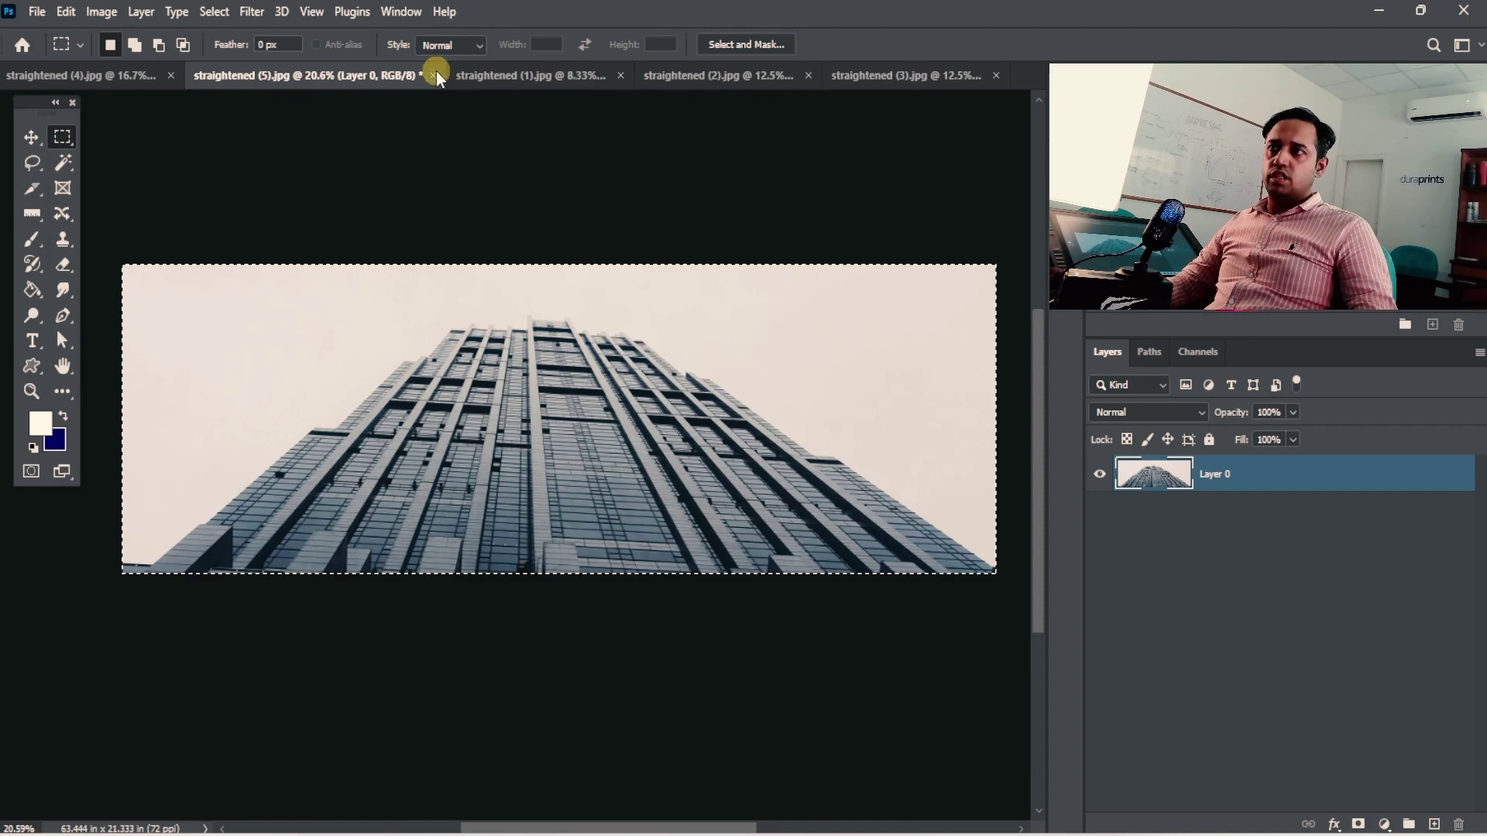
- Close straightened (5).jpg without saving its changes and bring up the car photo straightened (1).jpg
{"action": "left_click", "coordinate": [432, 75]}
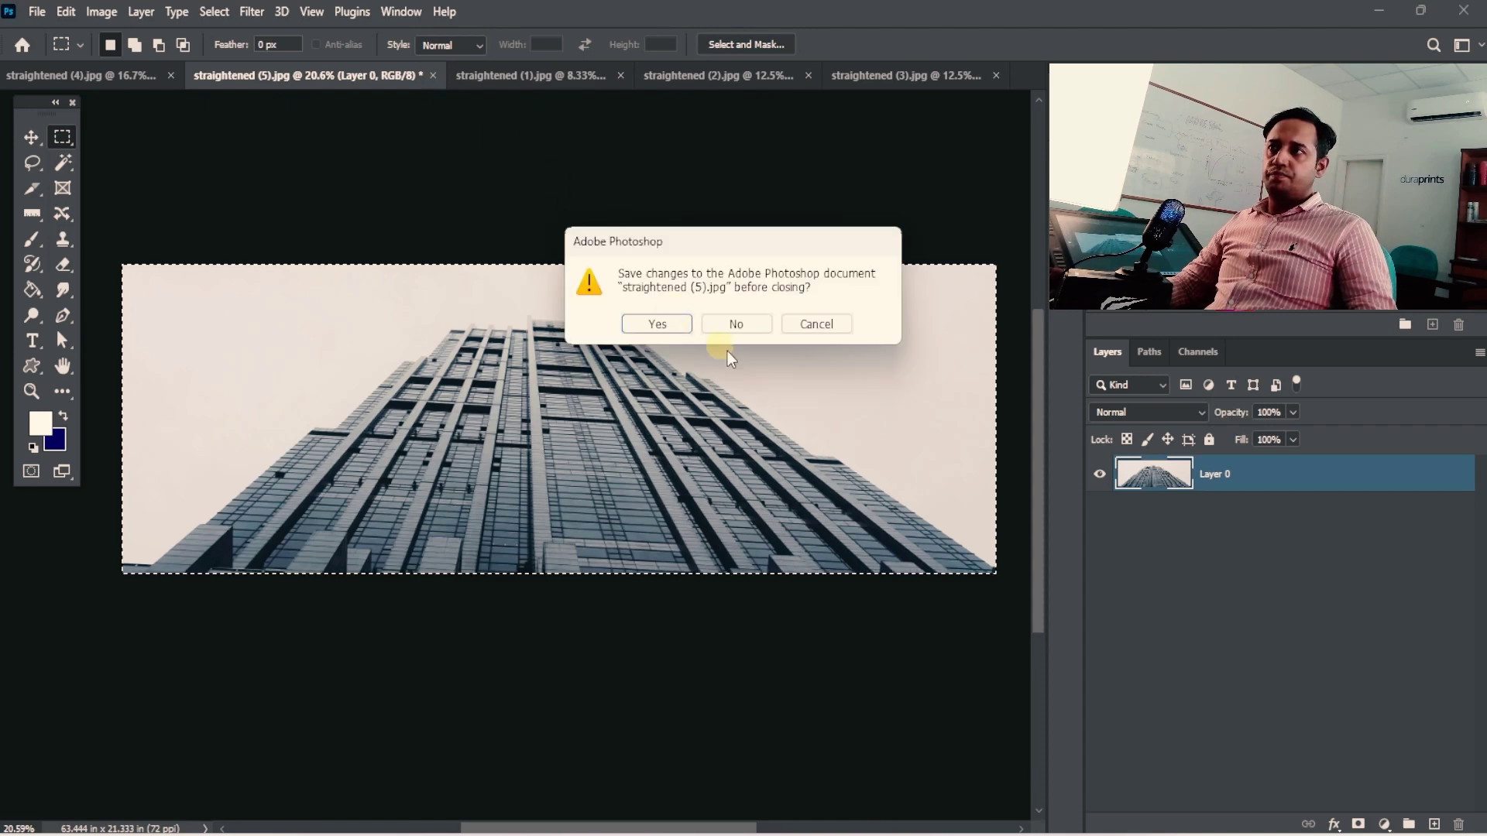
{"action": "left_click", "coordinate": [741, 328]}
{"action": "left_click", "coordinate": [271, 75]}
{"action": "key", "text": "space"}
{"action": "key", "text": "space"}
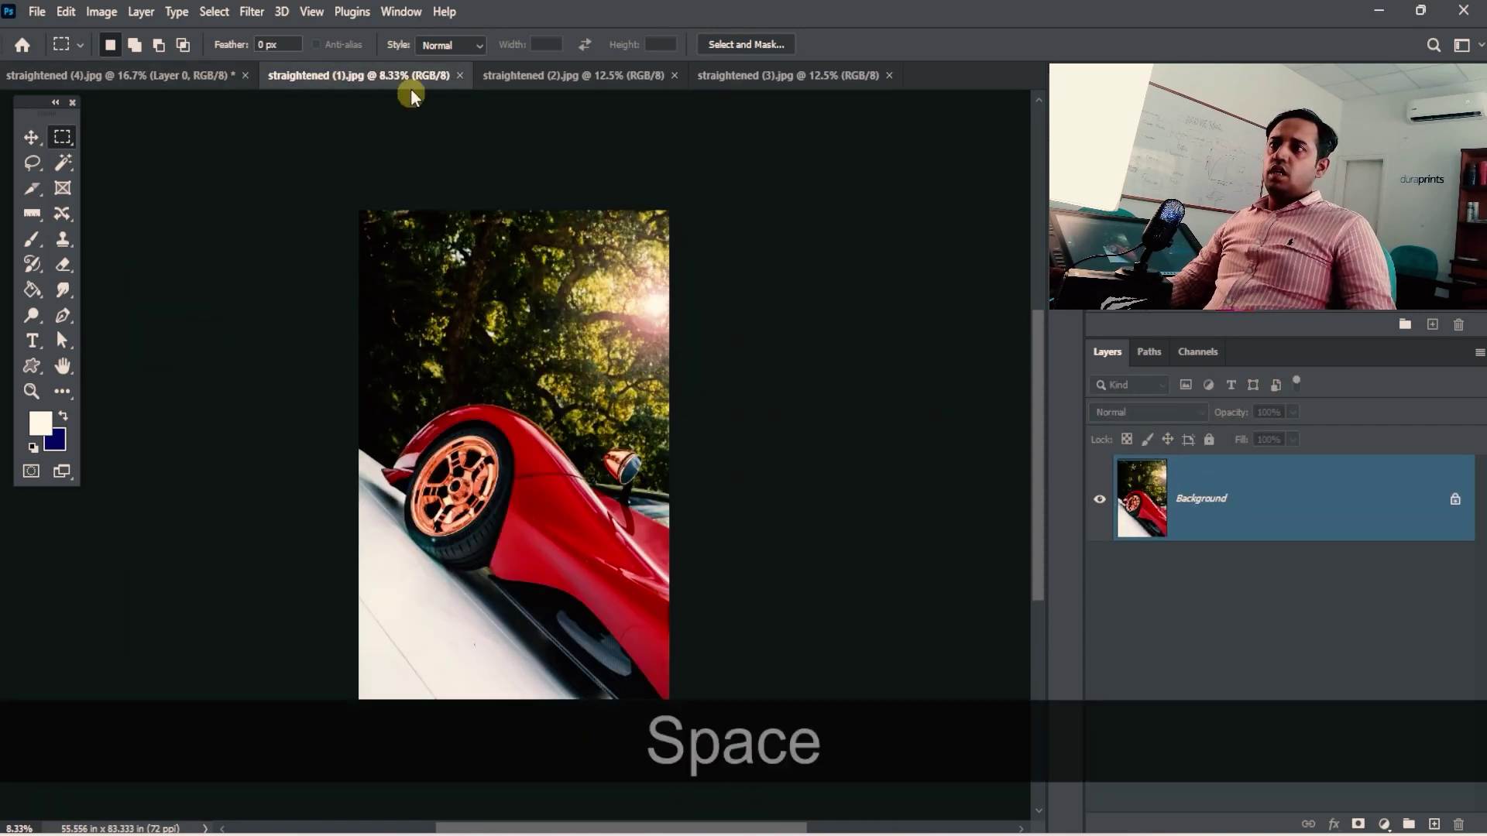
{"action": "left_click_drag", "start_coordinate": [558, 327], "coordinate": [530, 273]}
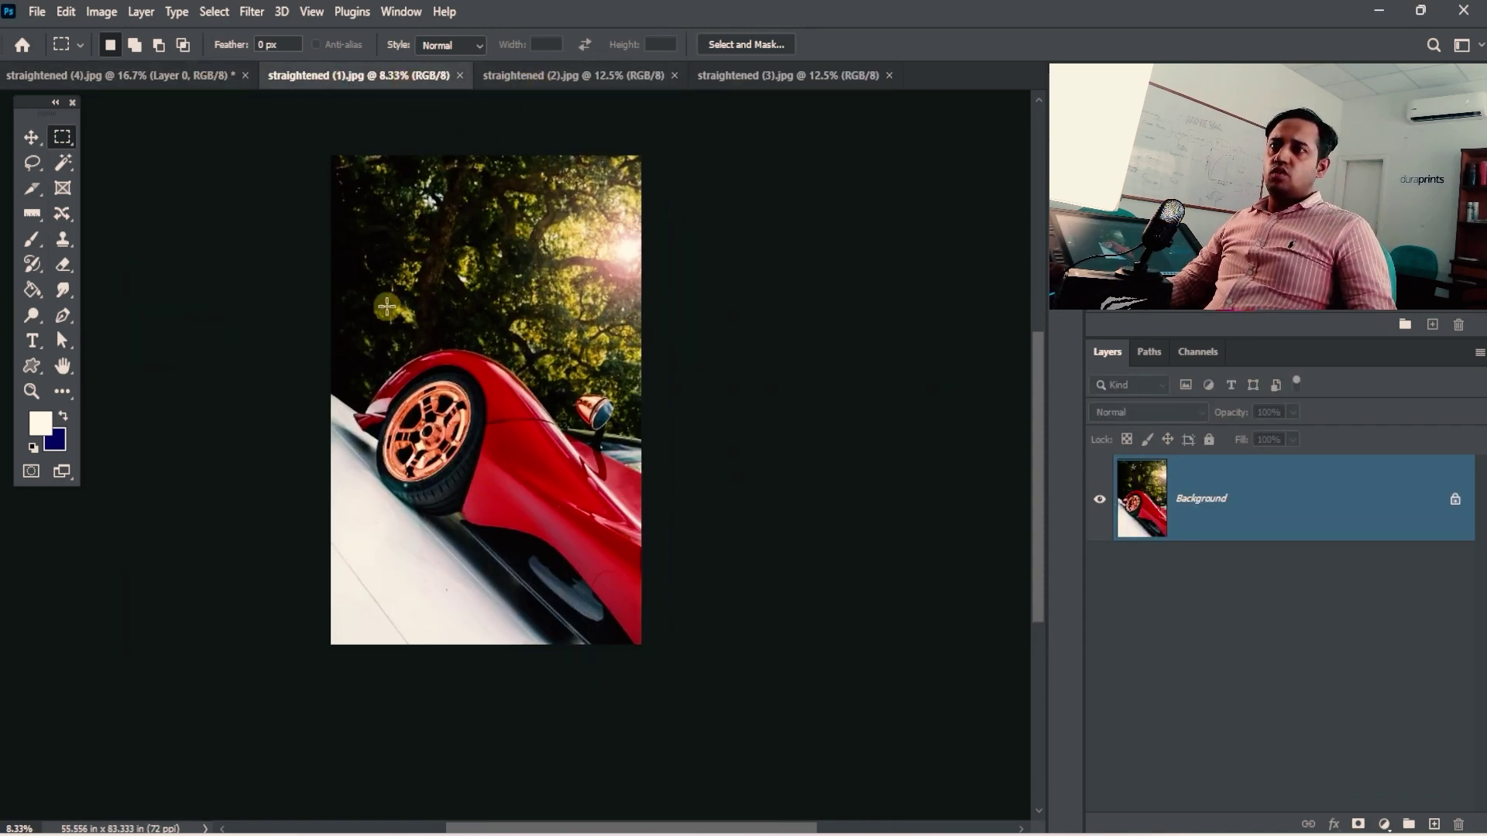
- Draw a ruler line along the ground beneath the car and rotate the canvas by the resulting arbitrary angle, 41.58° counter clockwise
{"action": "key", "text": "i"}
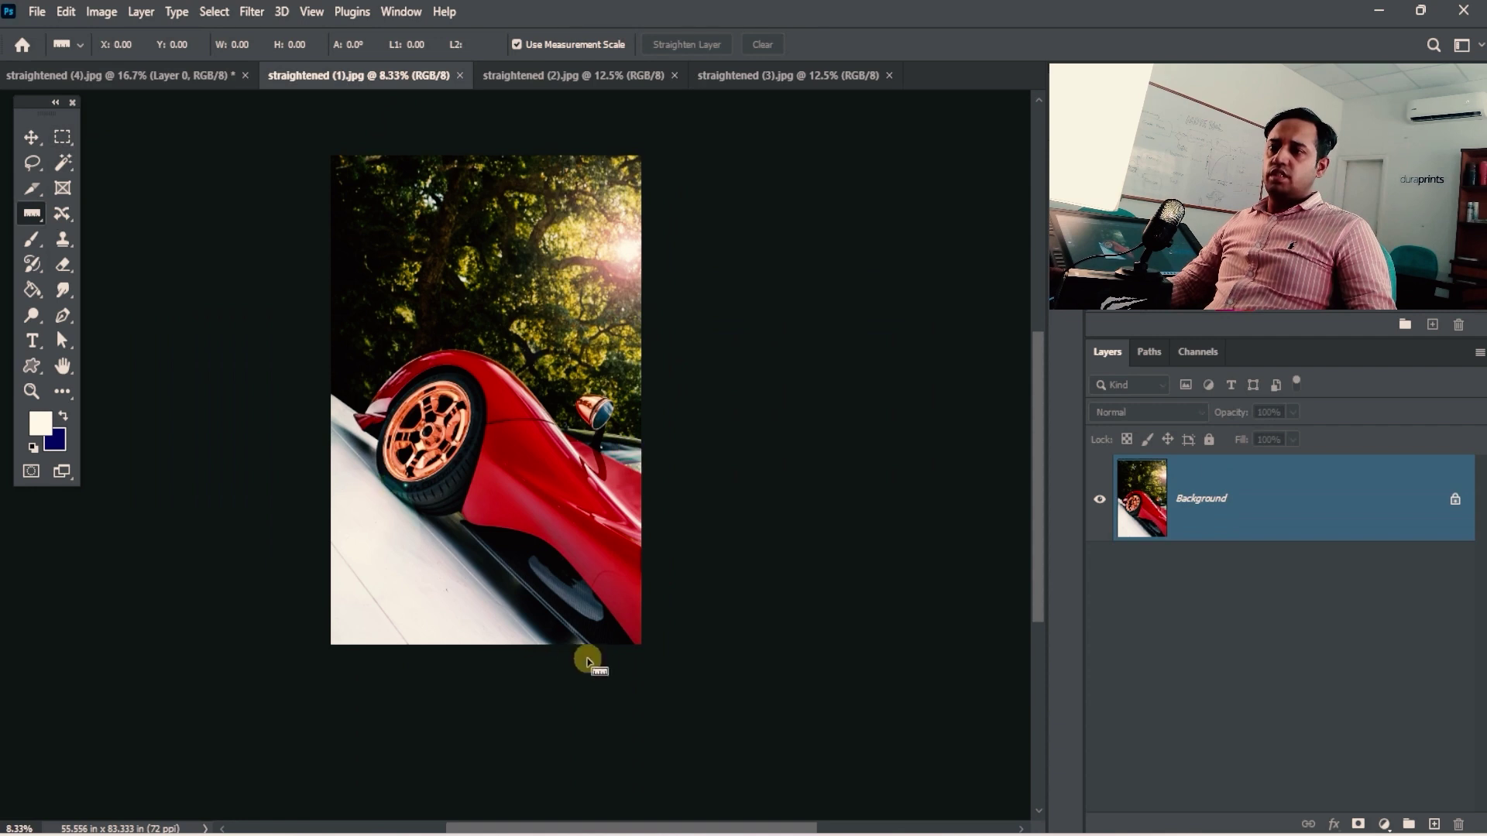
{"action": "left_click_drag", "start_coordinate": [551, 600], "coordinate": [325, 411]}
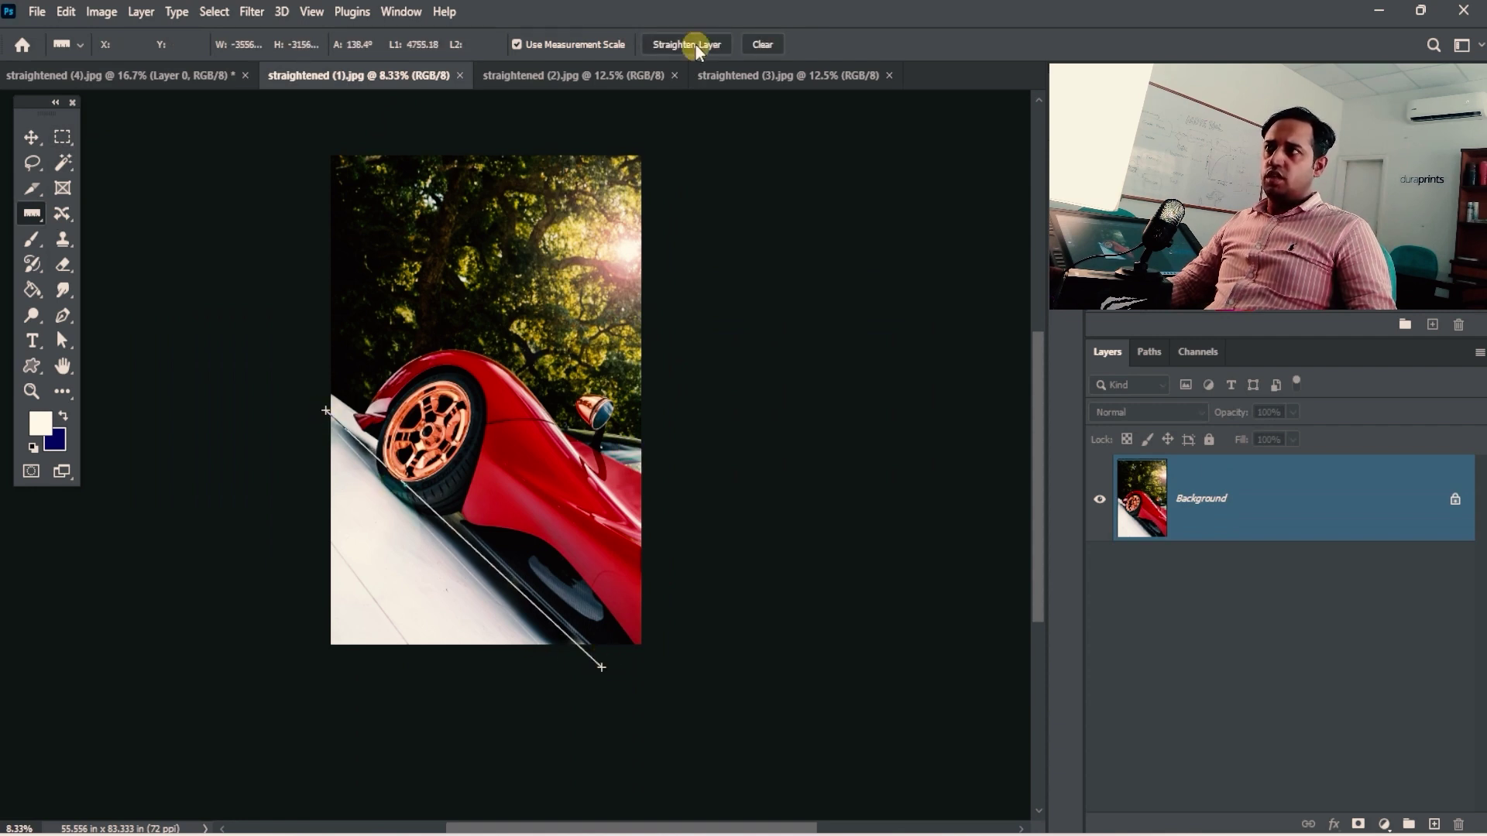
{"action": "left_click", "coordinate": [103, 13]}
{"action": "mouse_move", "coordinate": [142, 195]}
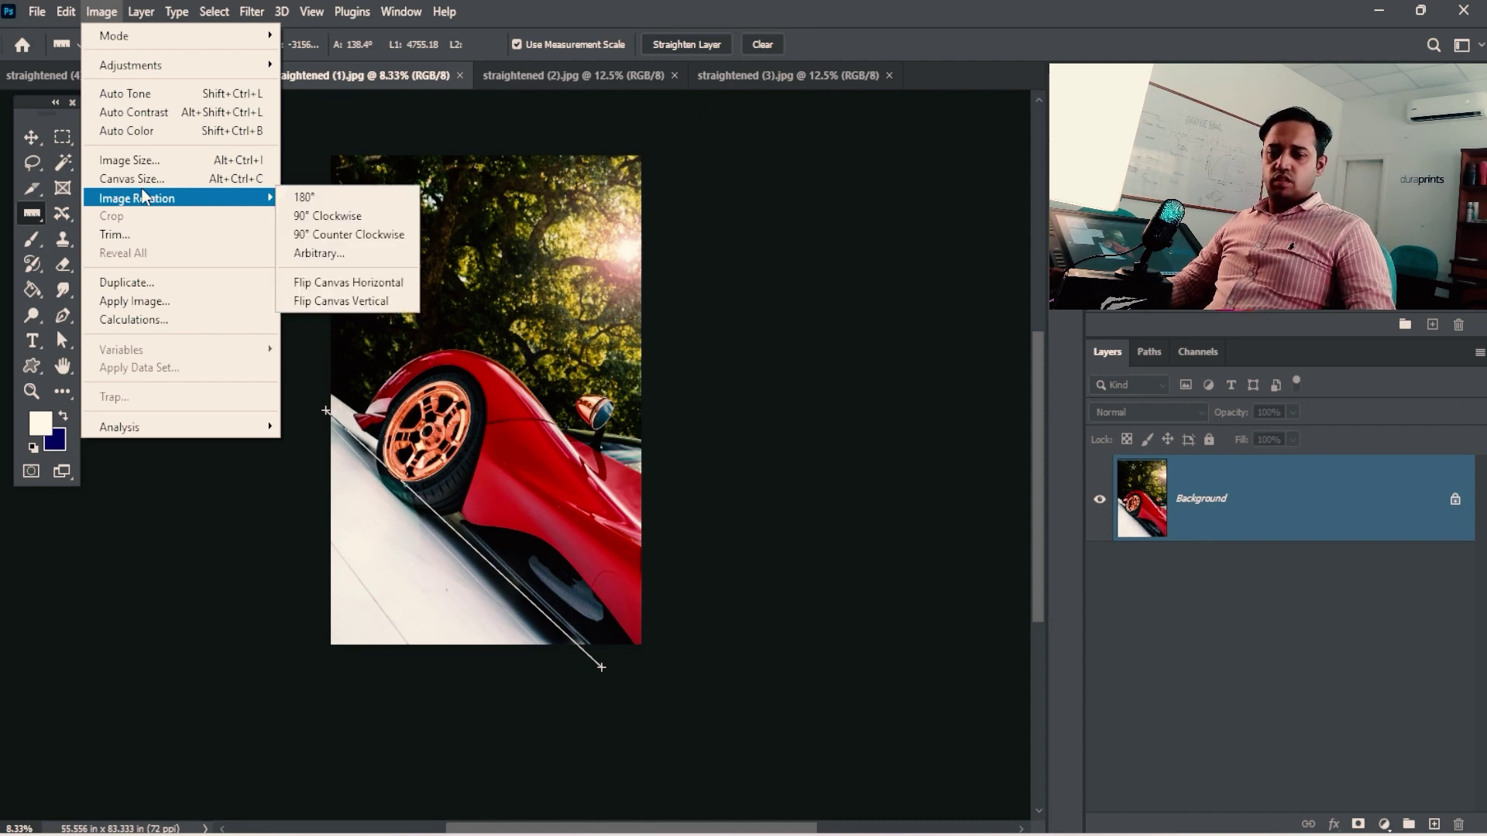
{"action": "left_click", "coordinate": [341, 255]}
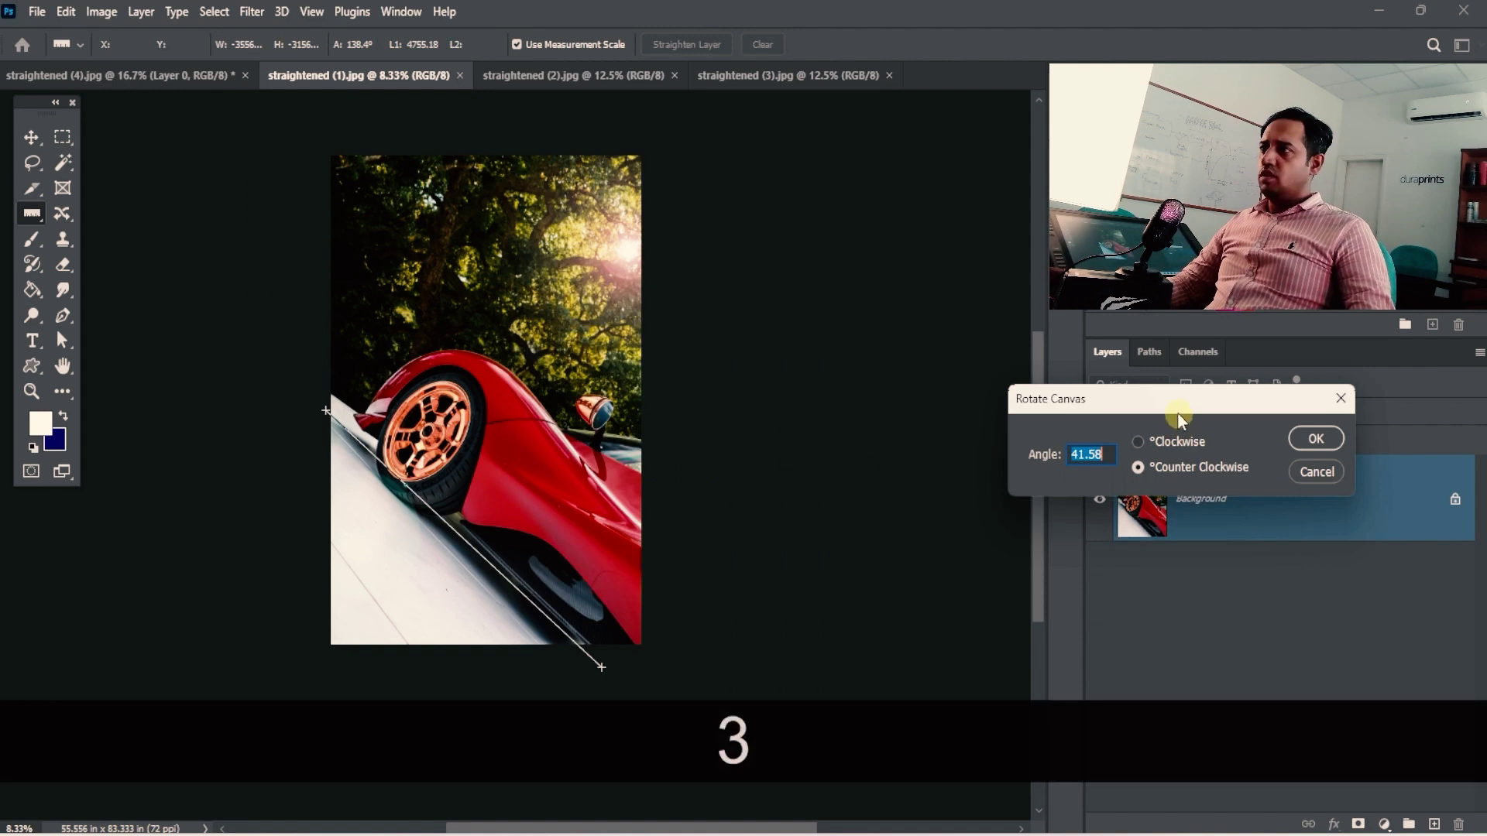
{"action": "left_click_drag", "start_coordinate": [1177, 412], "coordinate": [449, 254]}
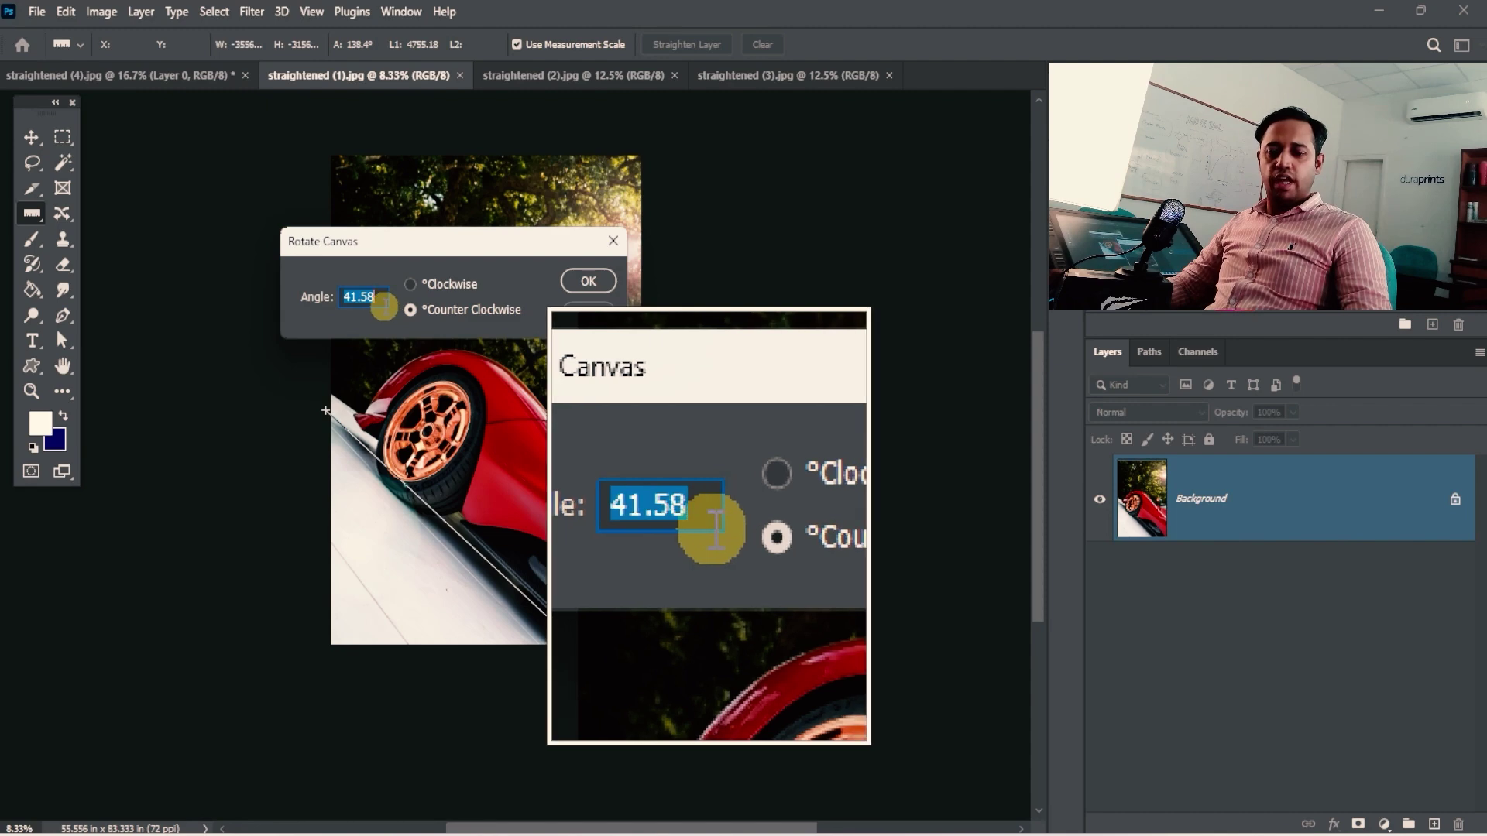
{"action": "left_click", "coordinate": [586, 284]}
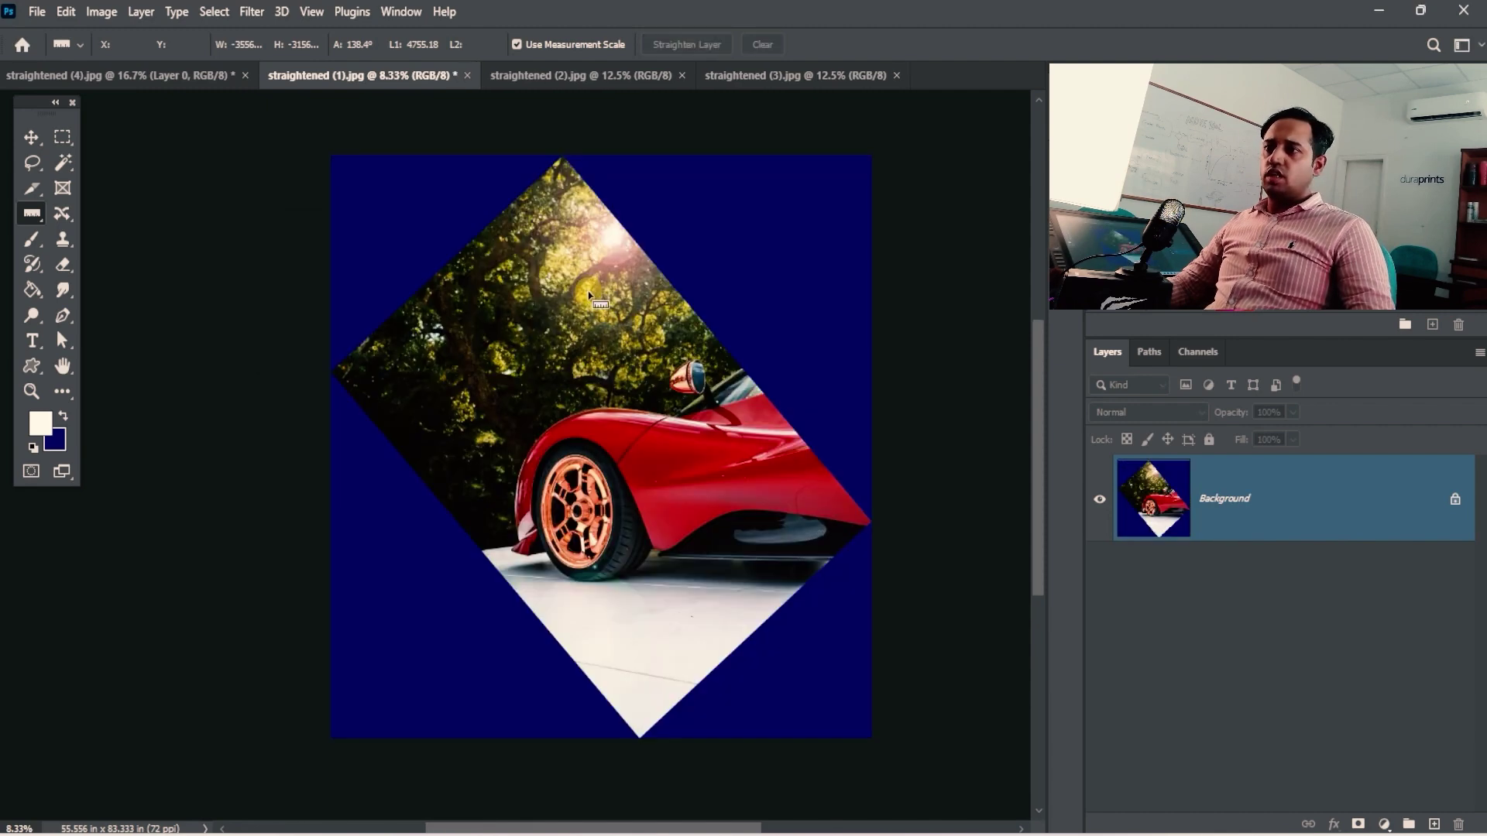
- Frame the car's front wheel and mirror with a rectangular marquee selection as the crop area
{"action": "key", "text": "ctrl+space"}
{"action": "left_click_drag", "start_coordinate": [711, 528], "coordinate": [604, 455]}
{"action": "left_click", "coordinate": [62, 137]}
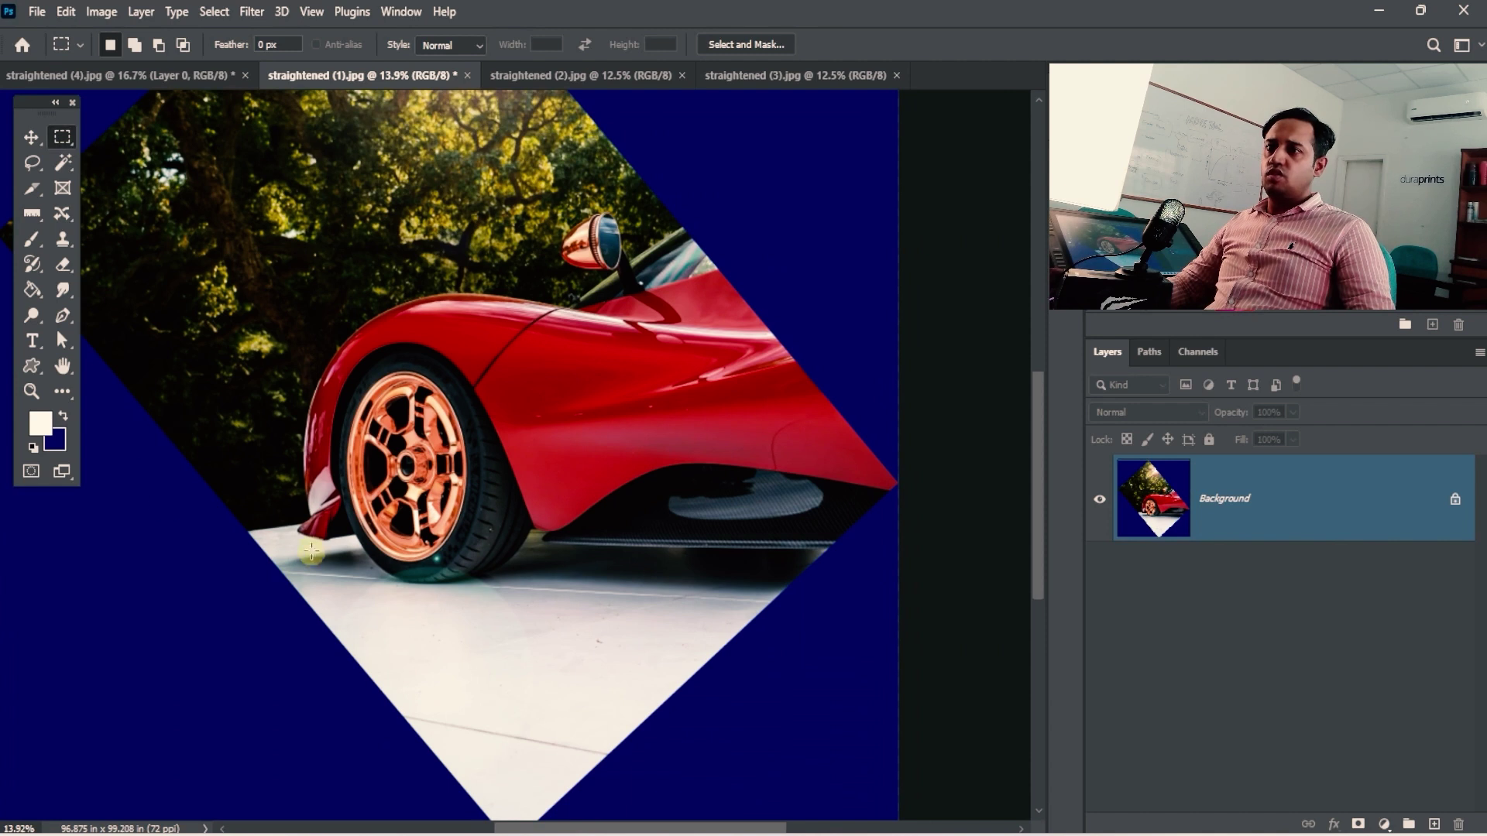
{"action": "left_click_drag", "start_coordinate": [306, 582], "coordinate": [796, 192]}
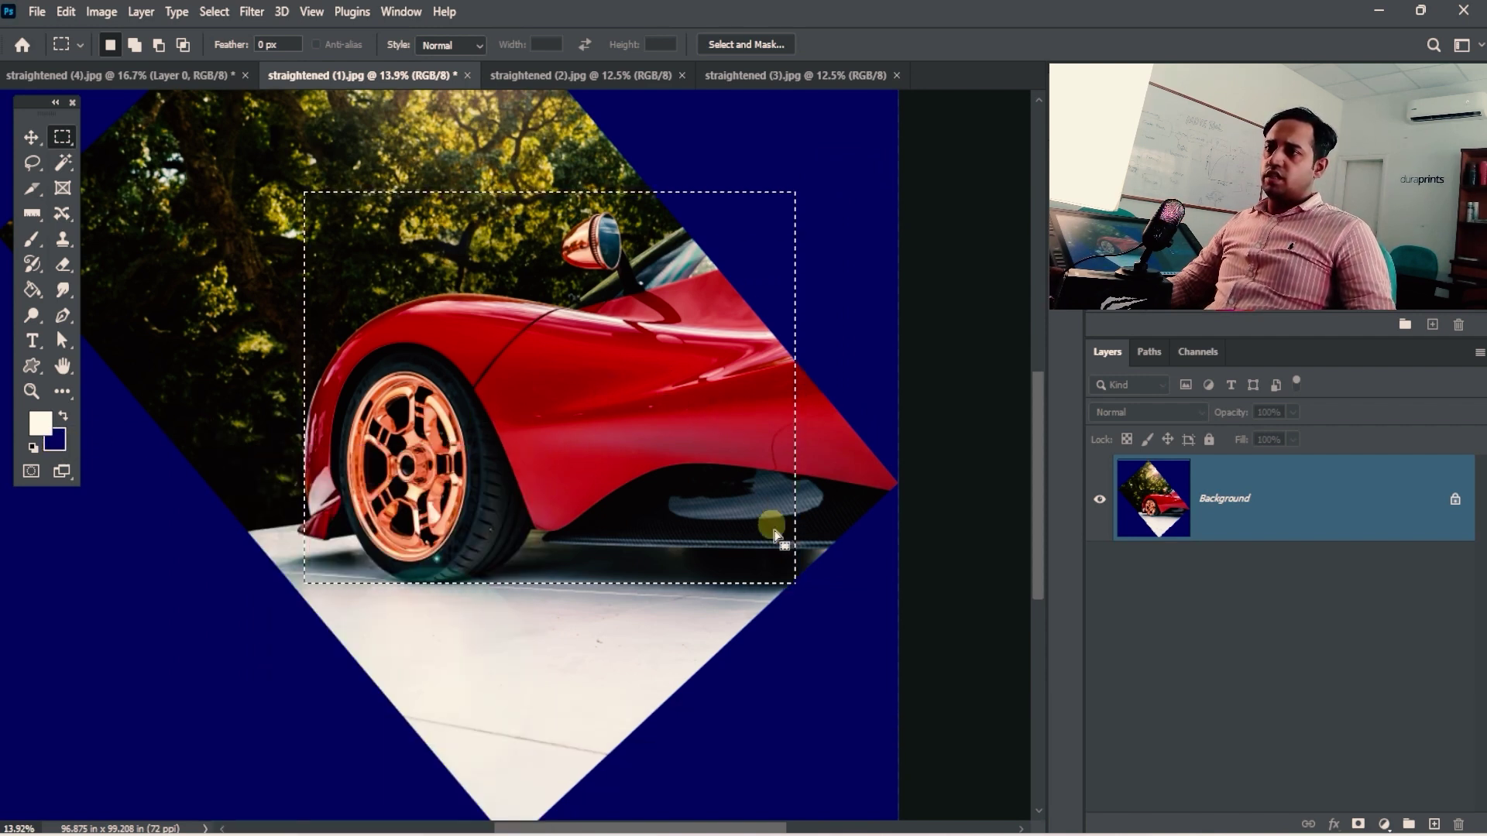
{"action": "left_click_drag", "start_coordinate": [756, 527], "coordinate": [758, 534]}
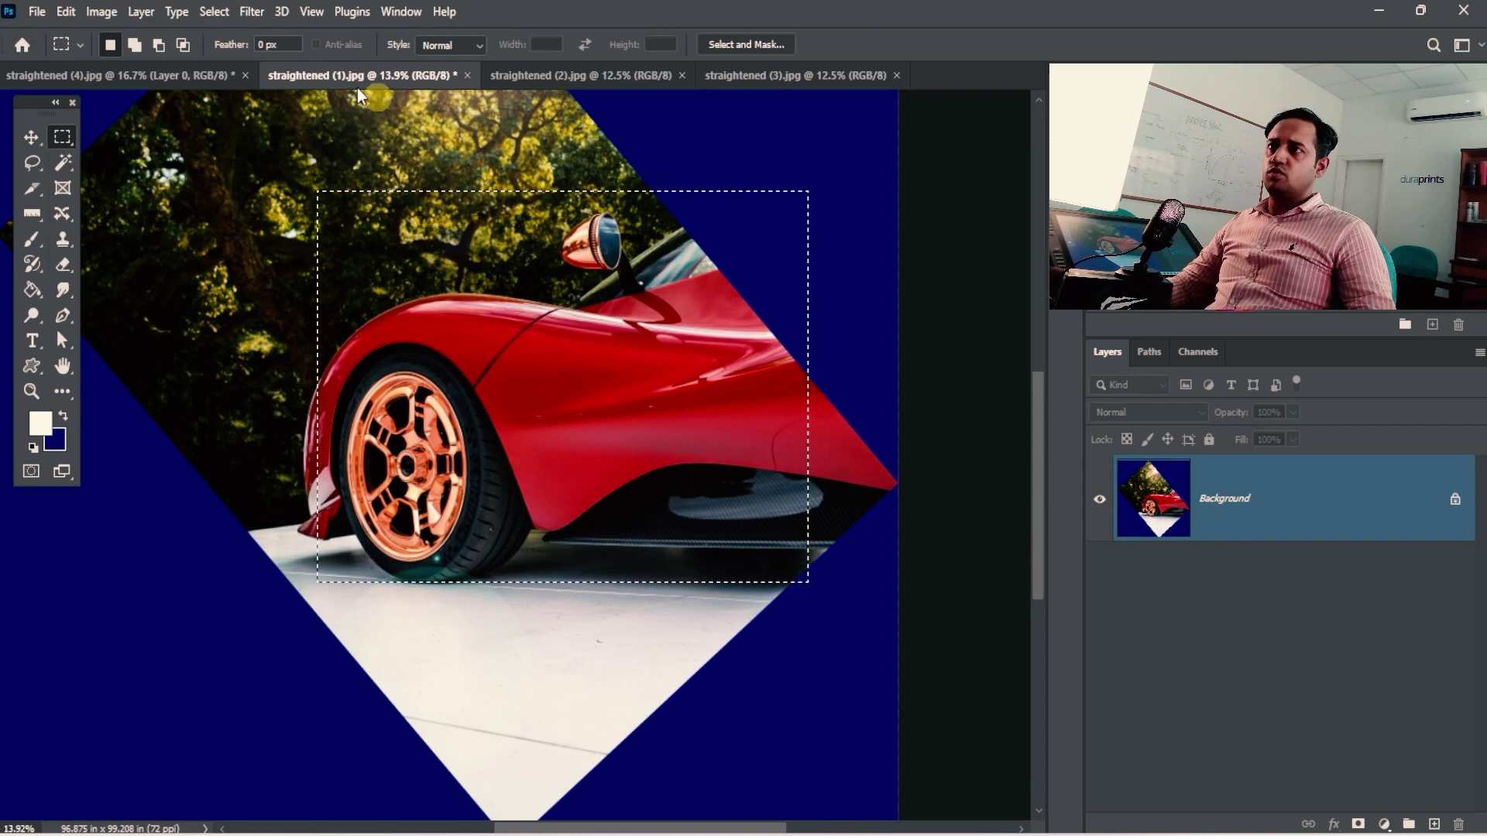
{"action": "left_click", "coordinate": [101, 11]}
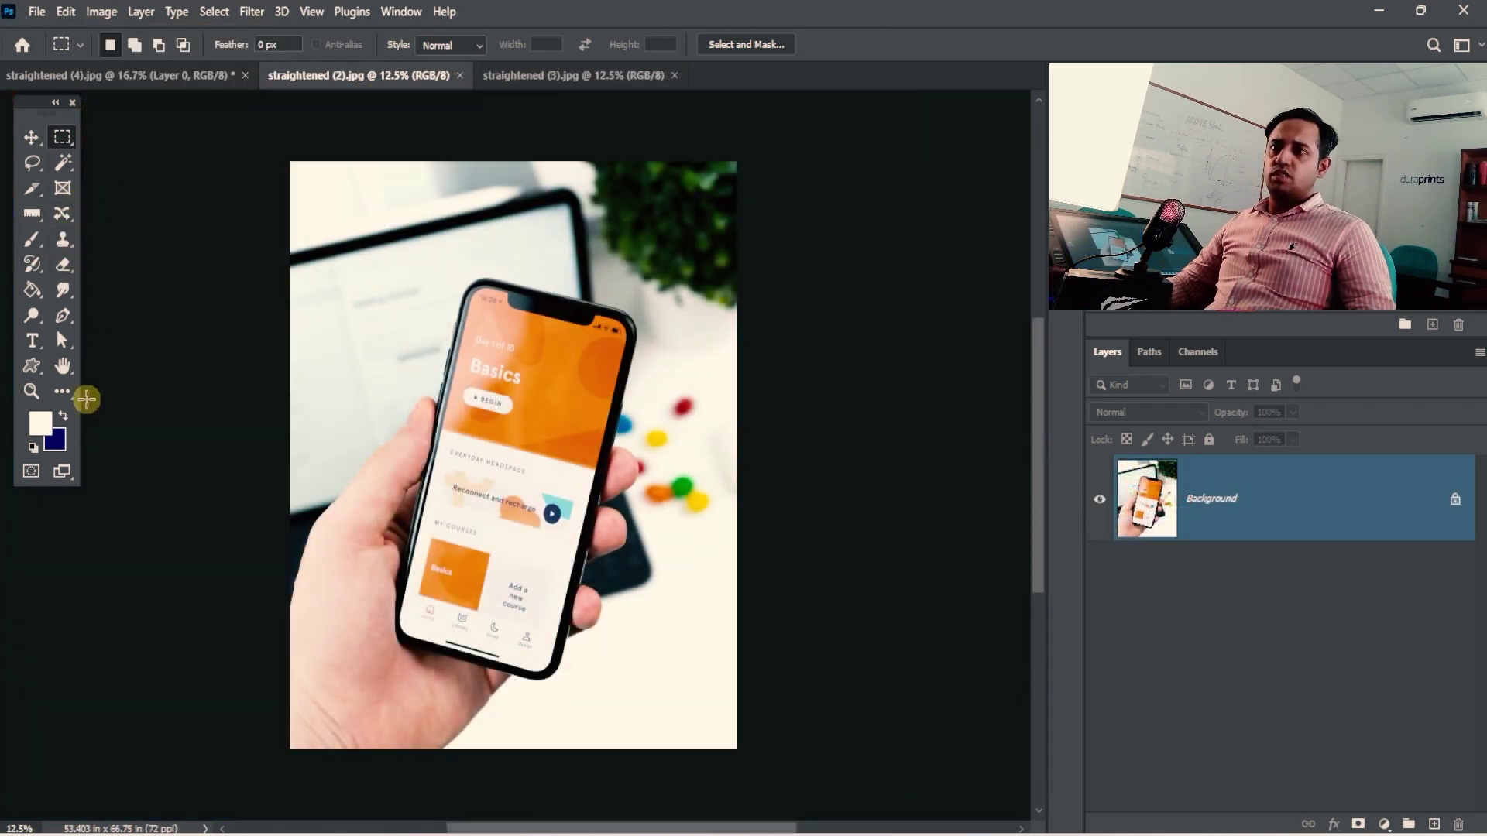
- Draw a ruler line along the phone's right edge and rotate the canvas by the resulting arbitrary angle
{"action": "left_click", "coordinate": [32, 213]}
{"action": "left_click_drag", "start_coordinate": [637, 337], "coordinate": [554, 687]}
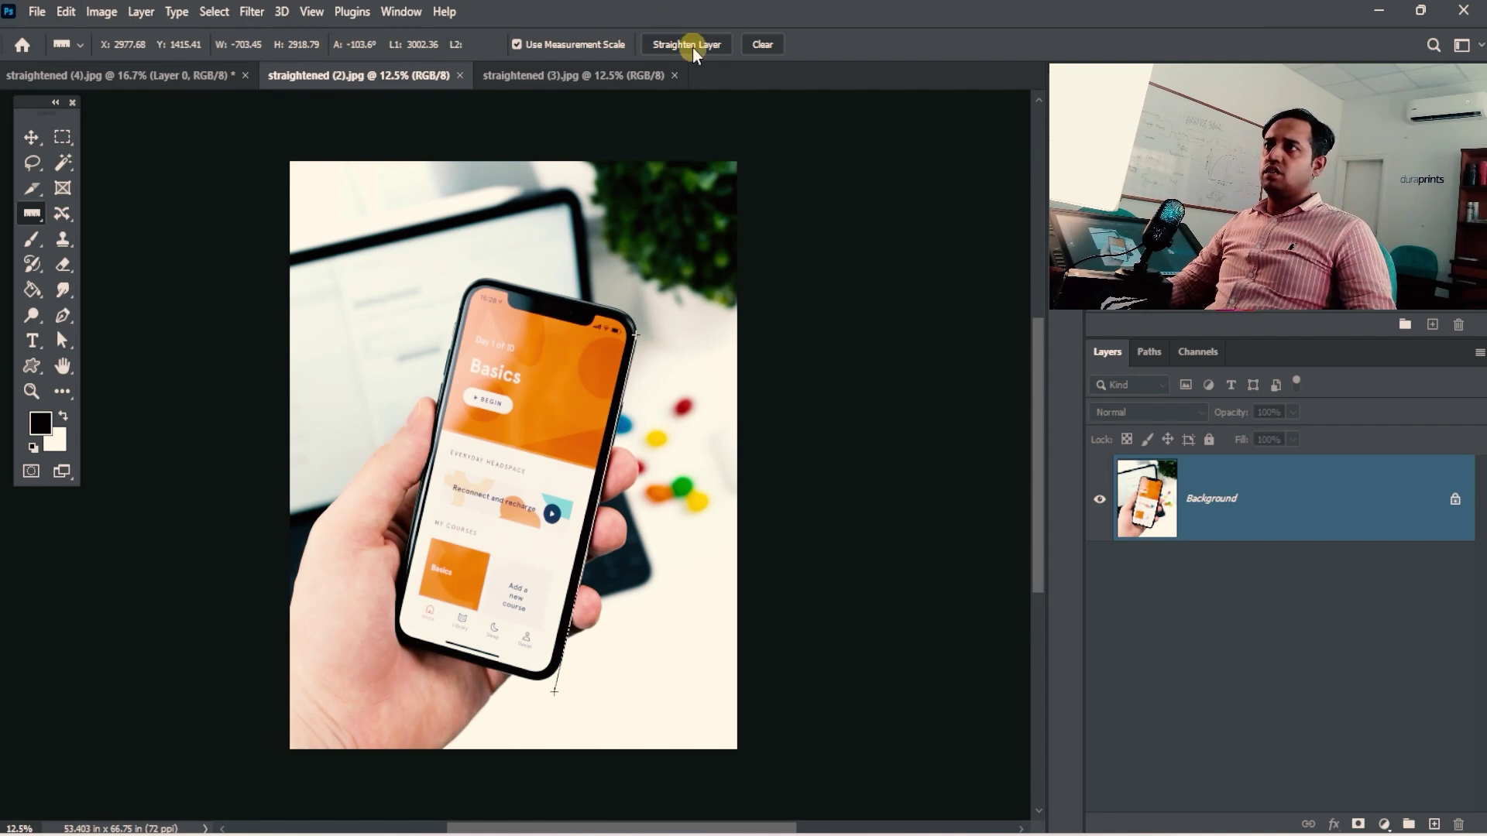
{"action": "left_click", "coordinate": [102, 11]}
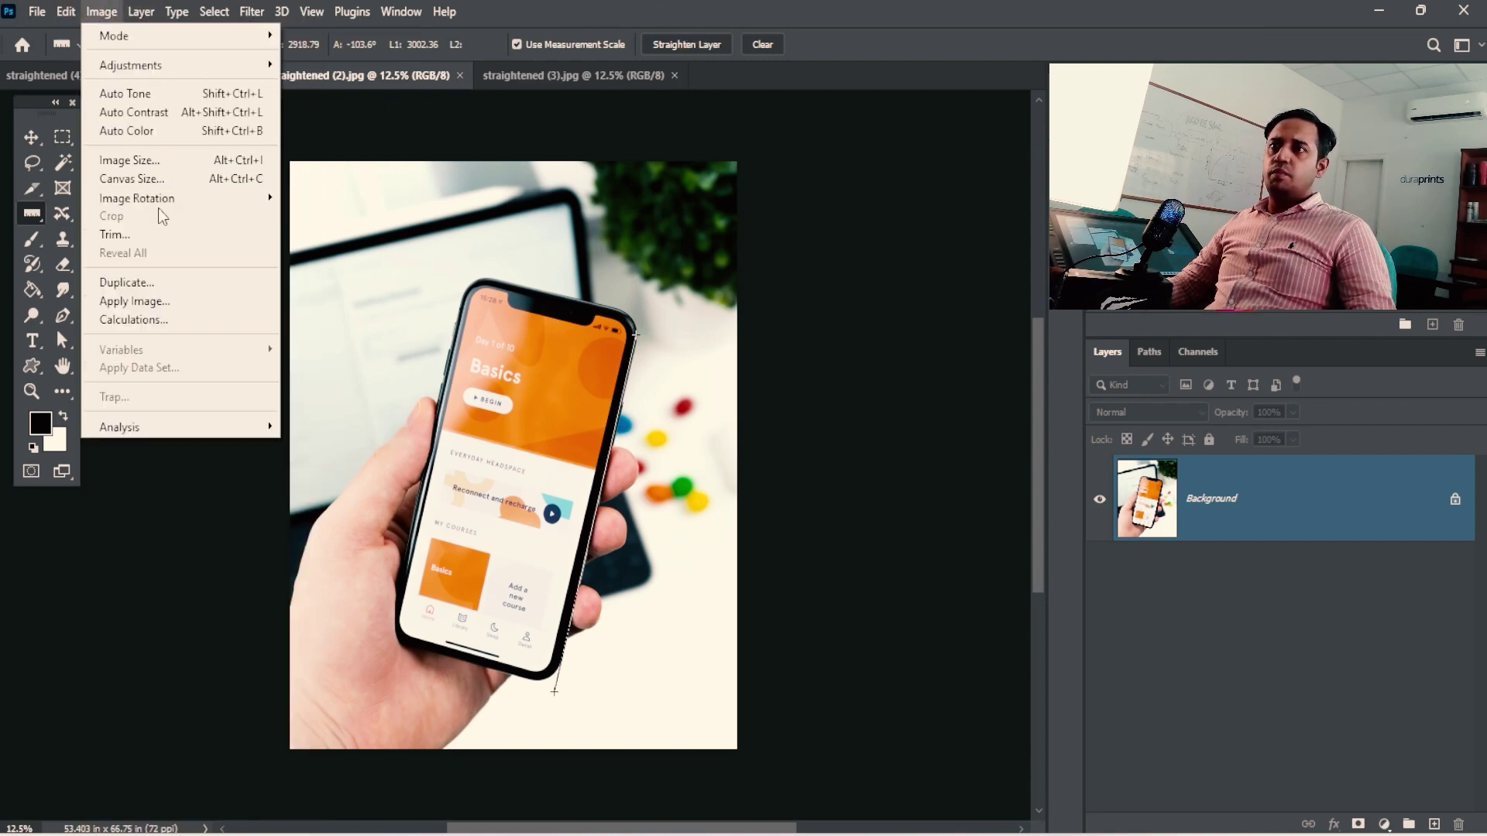
{"action": "mouse_move", "coordinate": [171, 198]}
{"action": "left_click", "coordinate": [318, 253]}
{"action": "left_click", "coordinate": [595, 285]}
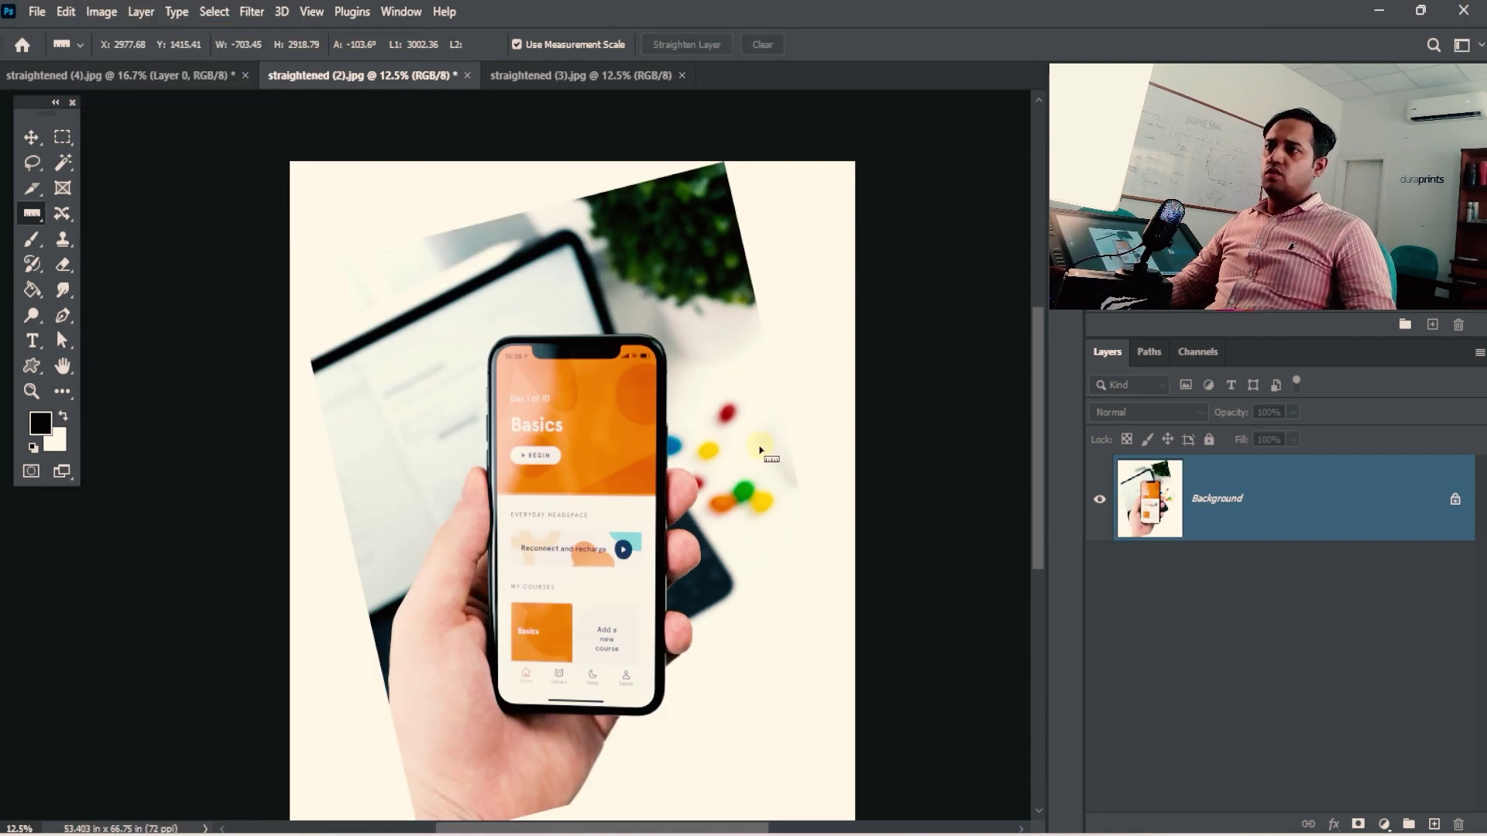
- In straightened (3).jpg, draw a ruler line along the cassette's top edge and rotate the canvas by the resulting 25.16° counter clockwise
{"action": "left_click", "coordinate": [548, 72]}
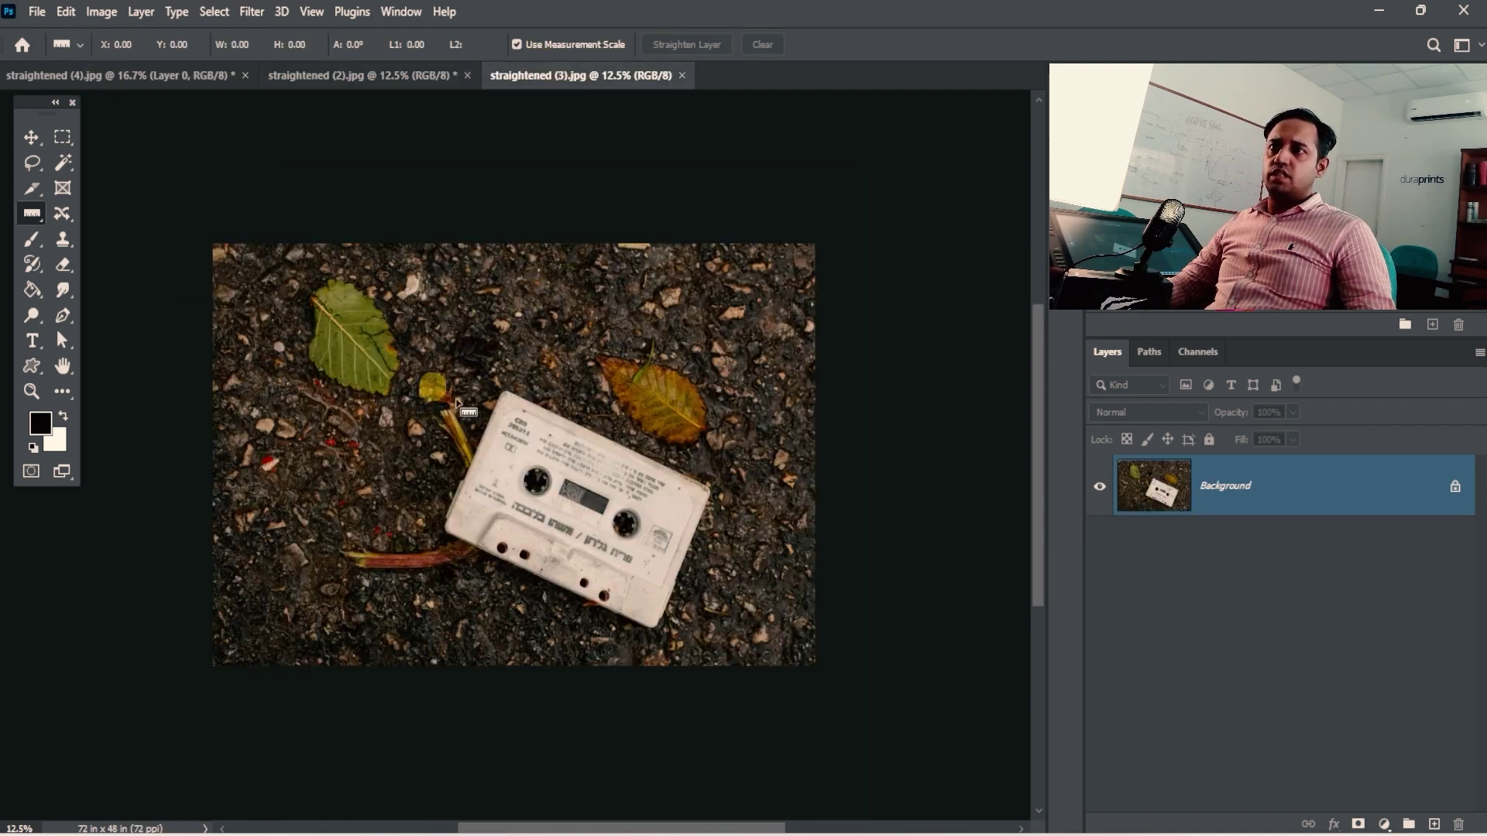
{"action": "left_click_drag", "start_coordinate": [506, 390], "coordinate": [734, 502]}
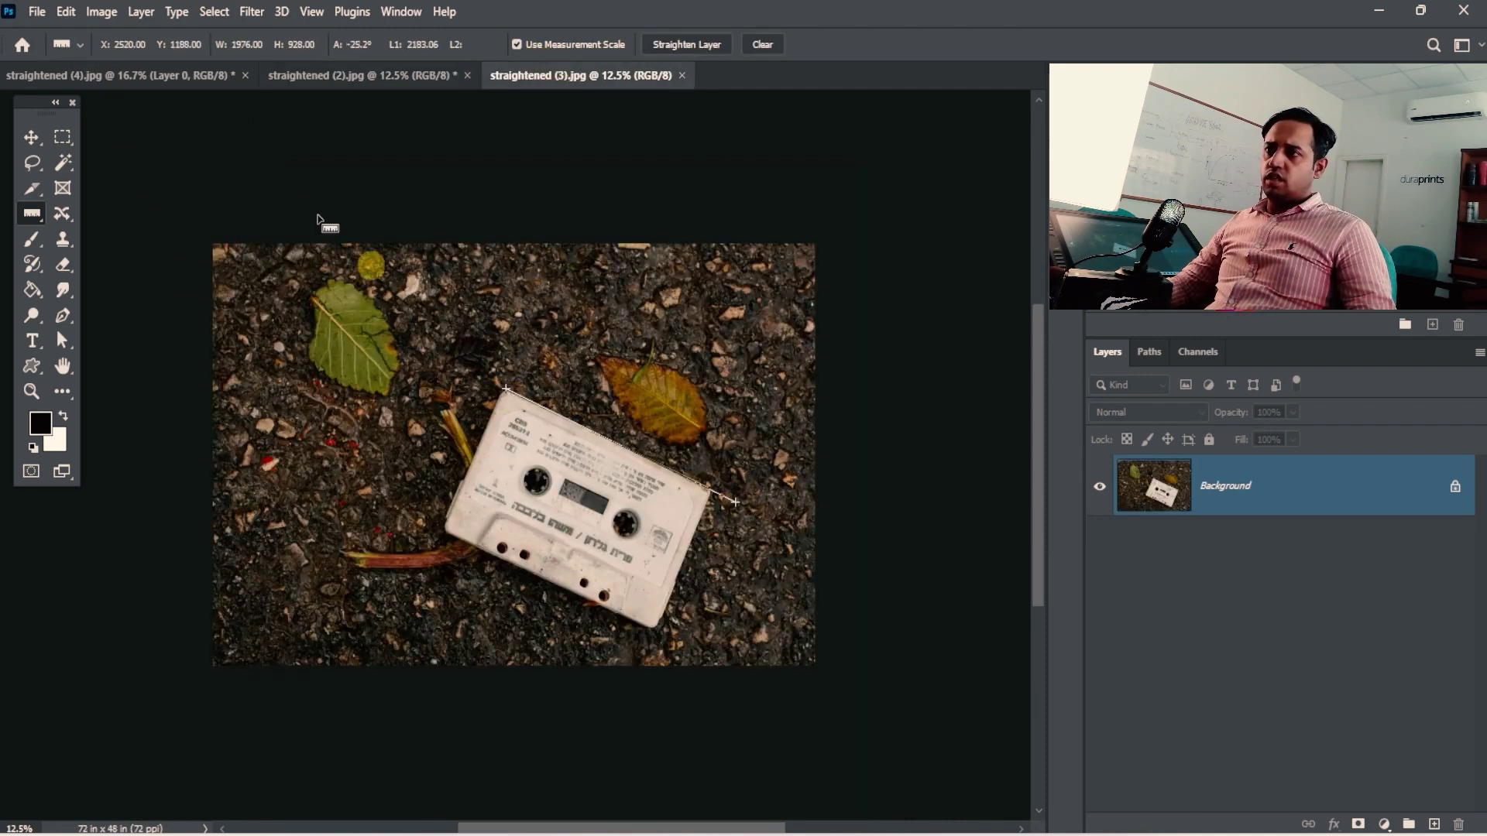
{"action": "left_click", "coordinate": [117, 14]}
{"action": "mouse_move", "coordinate": [149, 196]}
{"action": "left_click", "coordinate": [326, 245]}
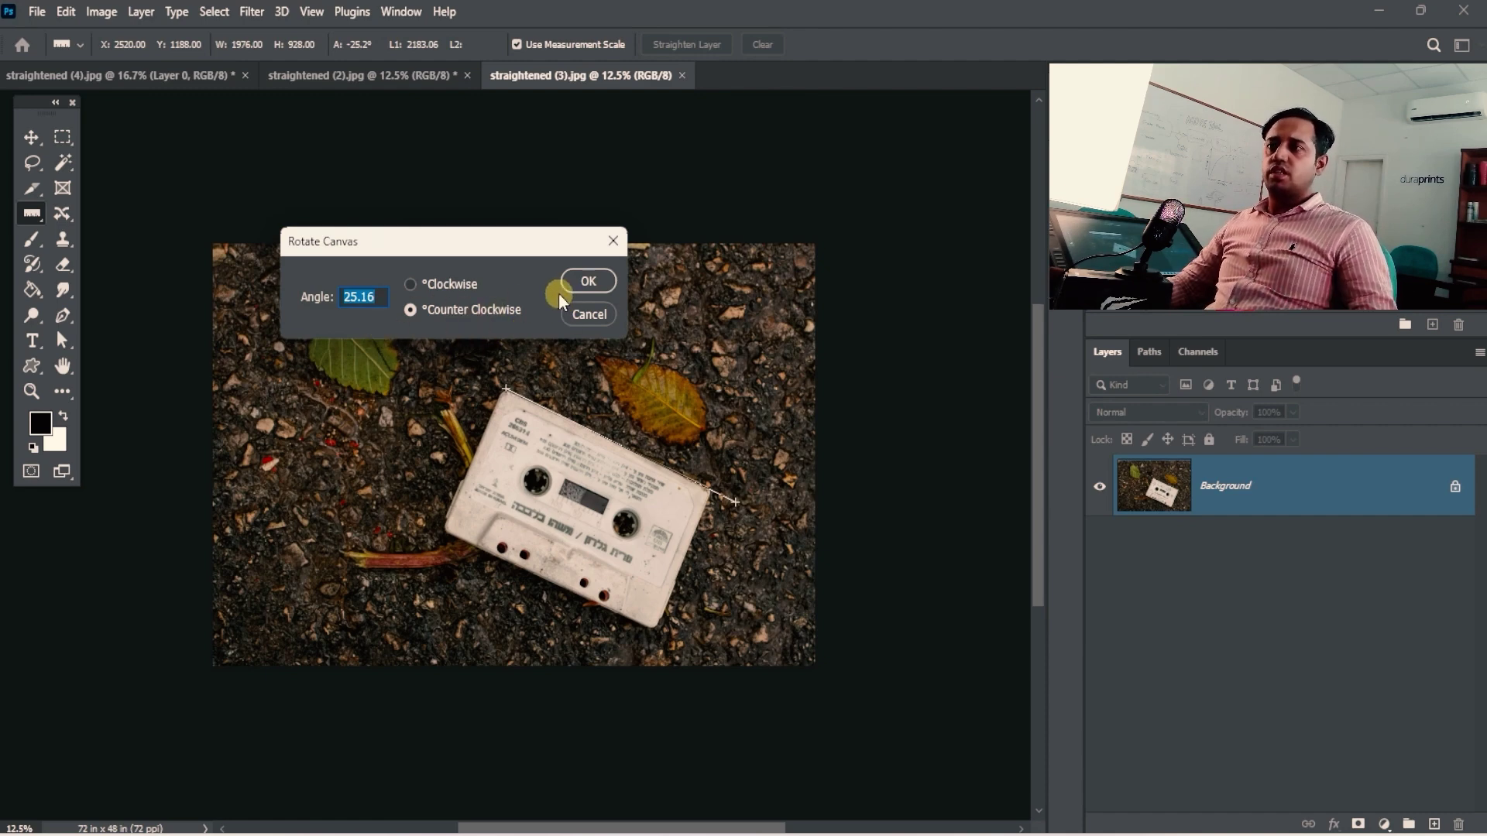
{"action": "left_click", "coordinate": [584, 287]}
{"action": "key", "text": "space"}
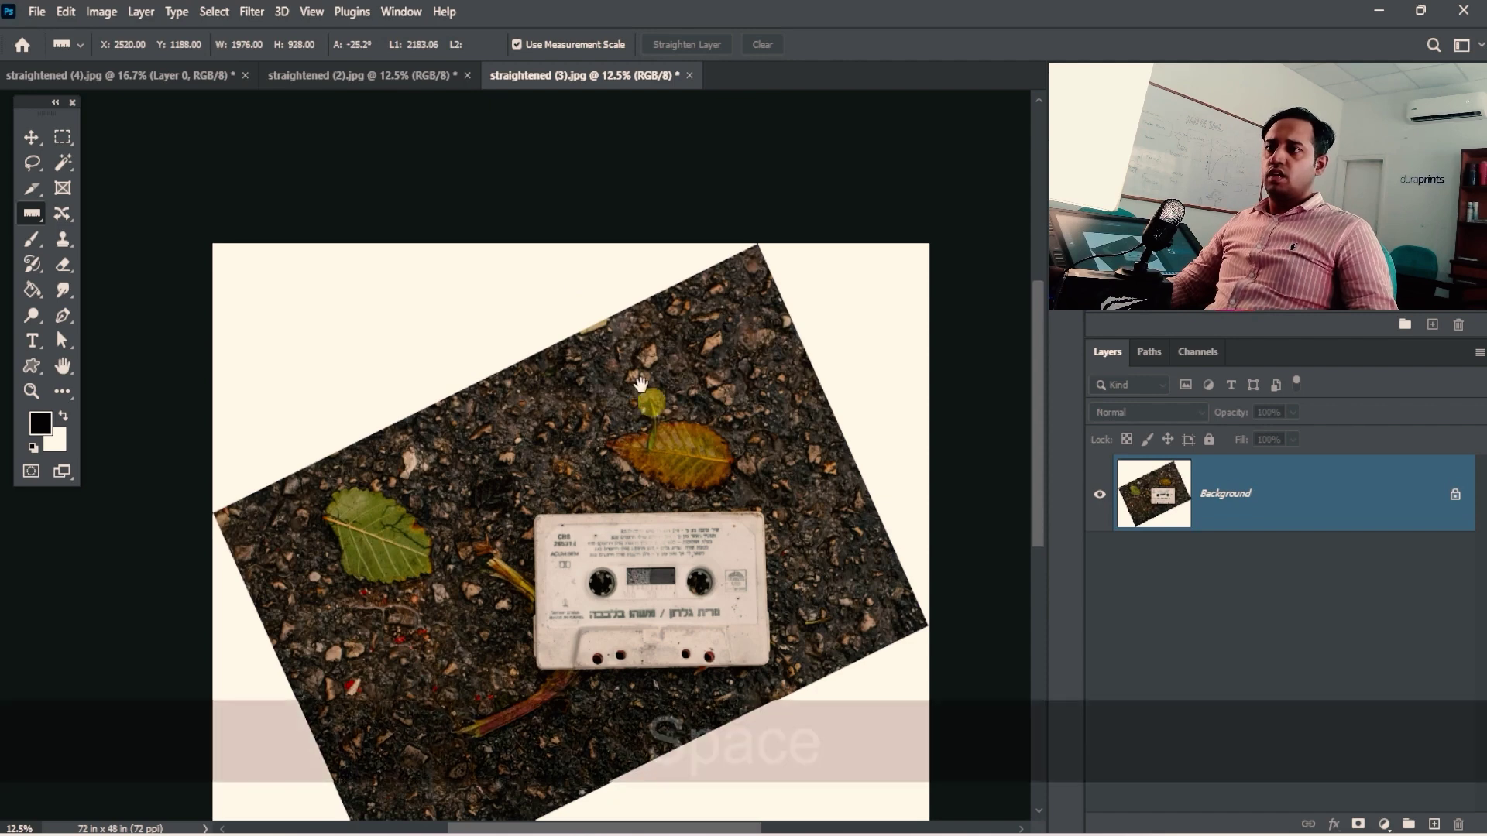
{"action": "left_click_drag", "start_coordinate": [641, 385], "coordinate": [508, 249]}
{"action": "left_click_drag", "start_coordinate": [532, 441], "coordinate": [606, 331]}
{"action": "left_click_drag", "start_coordinate": [614, 400], "coordinate": [588, 379]}
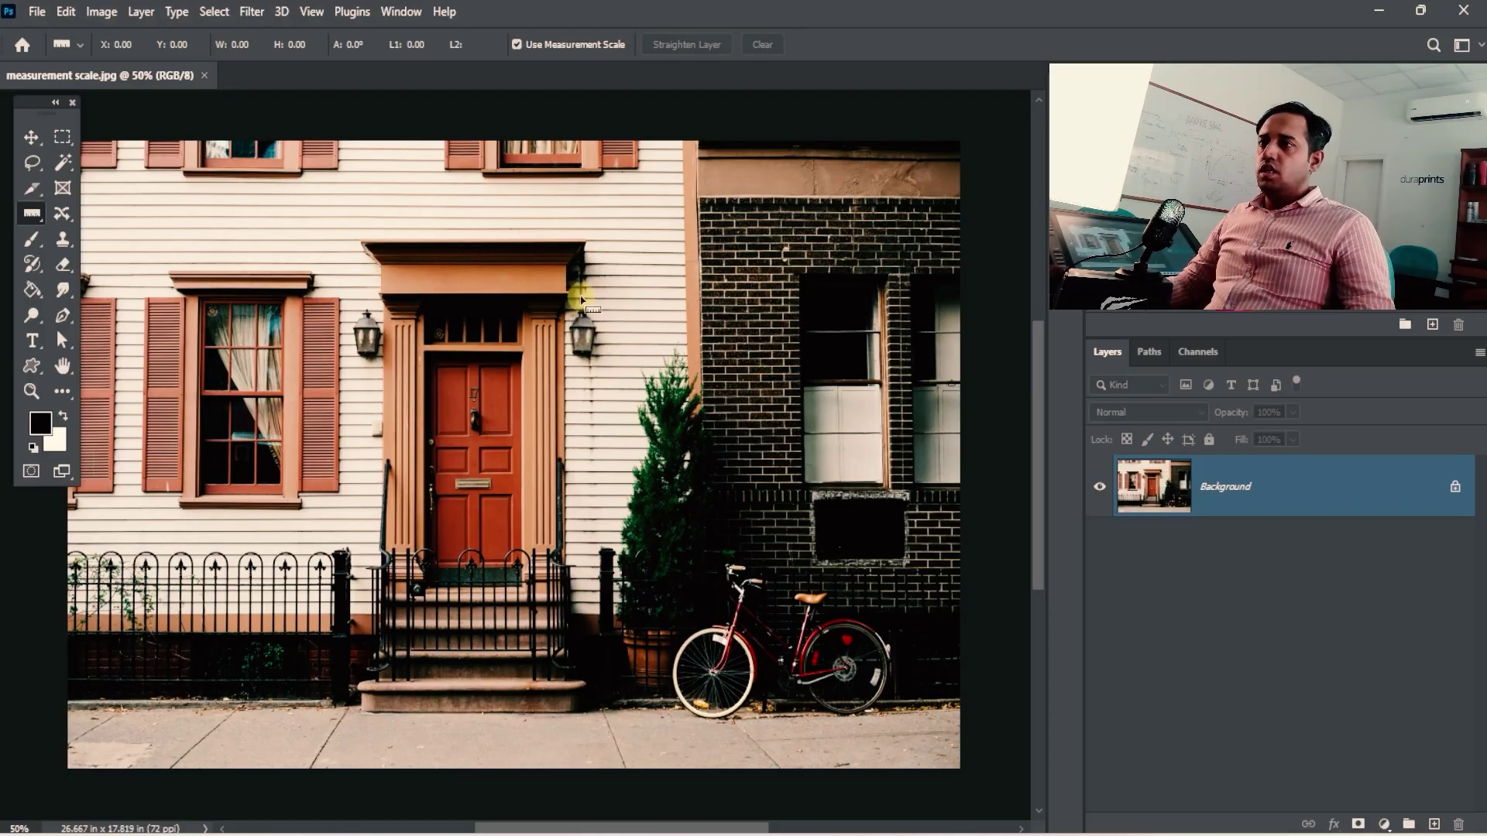
- Show the Info panel and the document rulers for measurement scale.jpg, and check which units the rulers offer
{"action": "key", "text": "ctrl+space"}
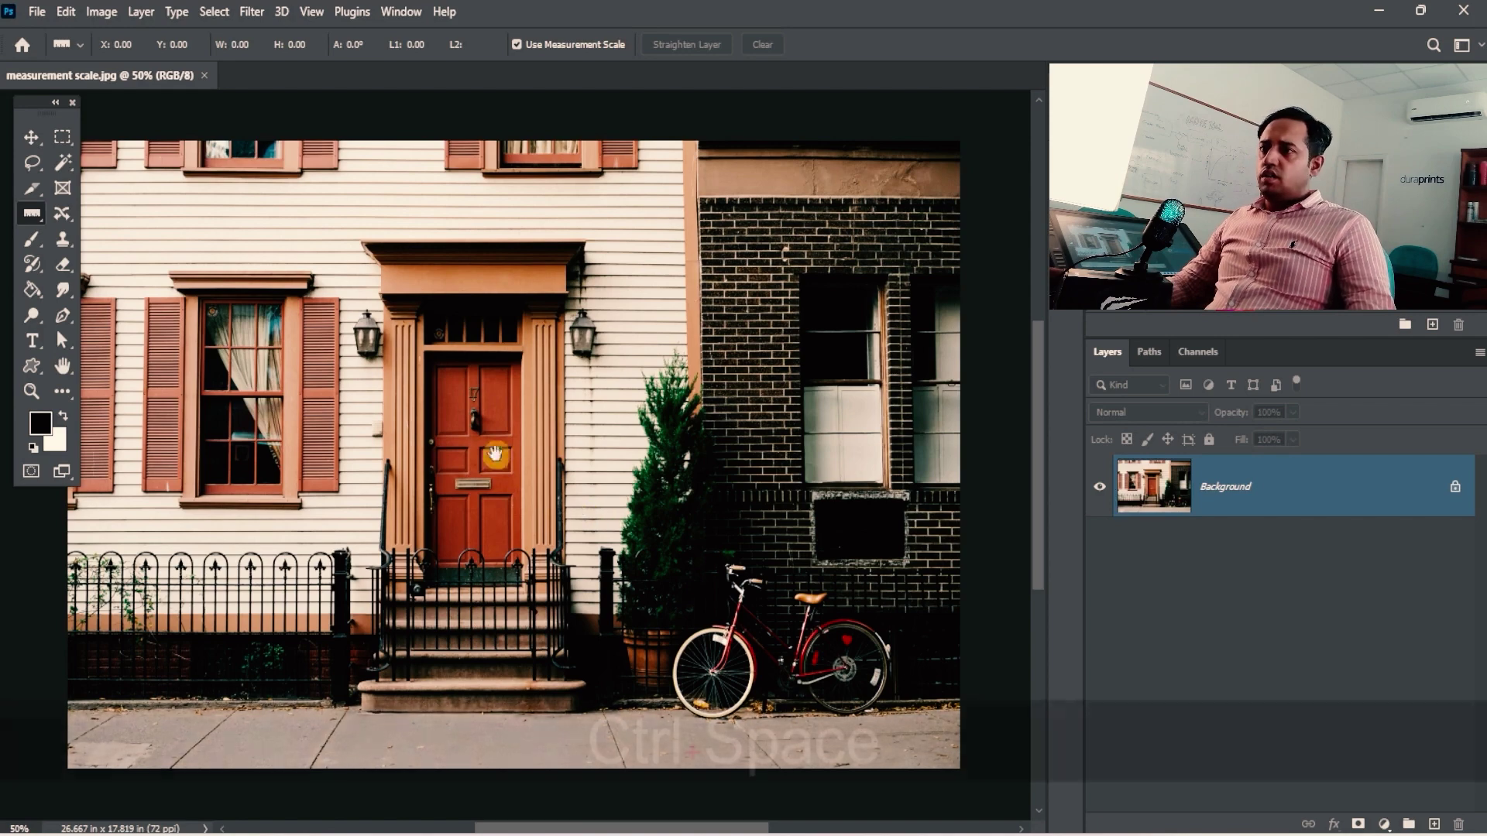
{"action": "left_click", "coordinate": [401, 11]}
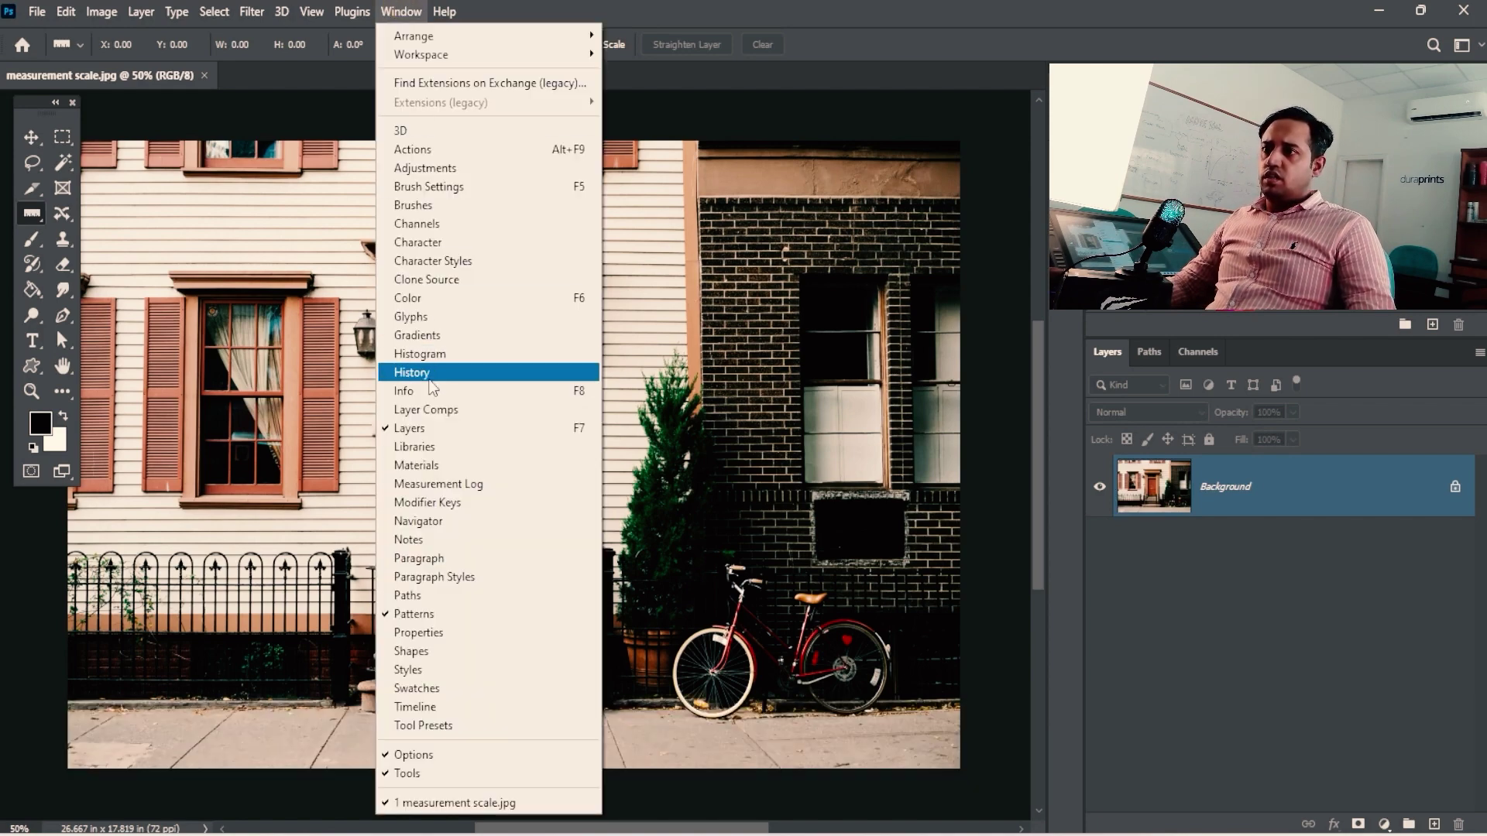
{"action": "left_click", "coordinate": [403, 391]}
{"action": "left_click_drag", "start_coordinate": [479, 388], "coordinate": [683, 414]}
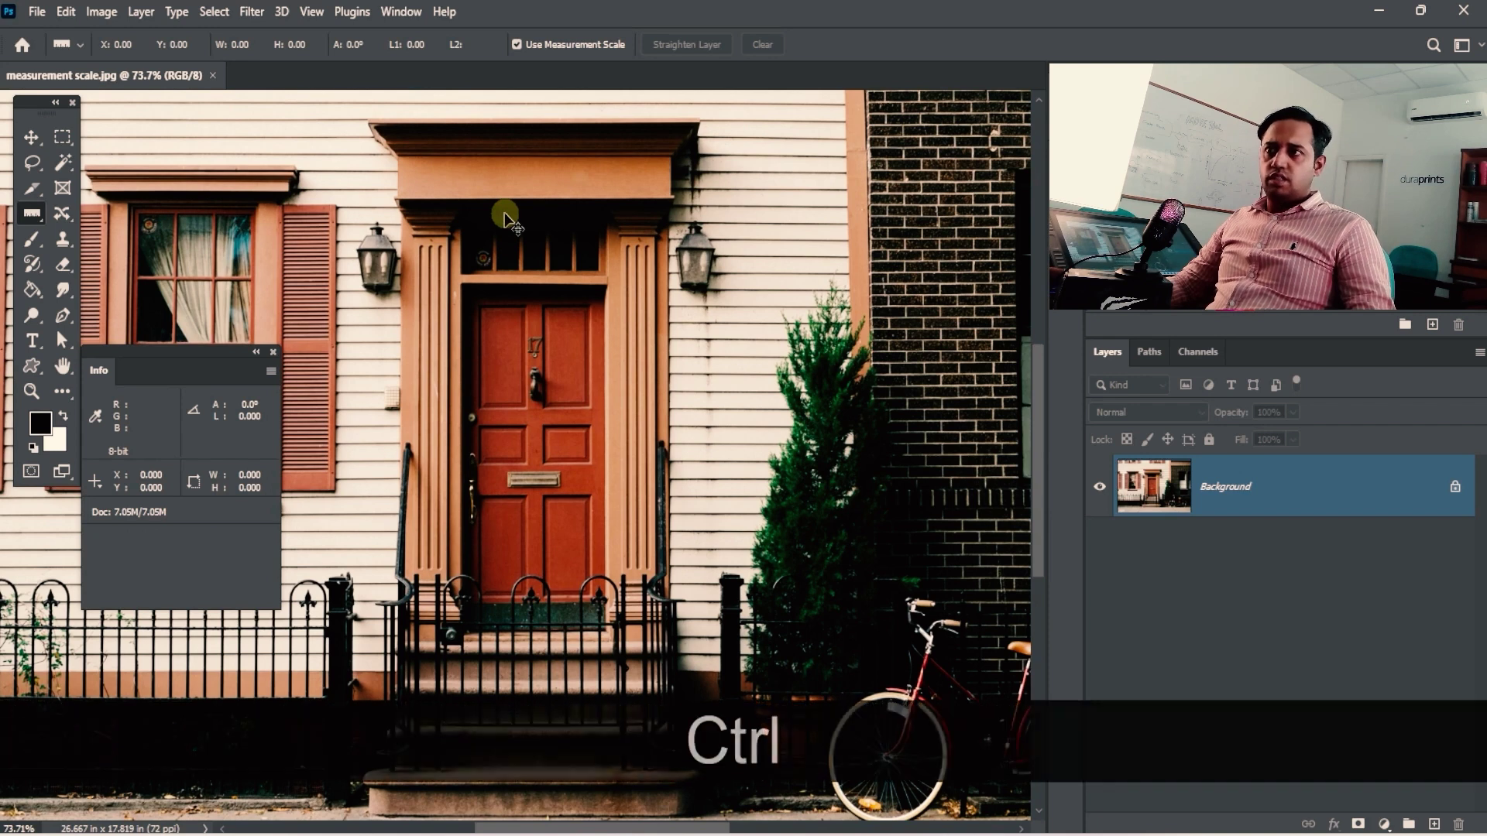
{"action": "key", "text": "ctrl+r"}
{"action": "right_click", "coordinate": [390, 101]}
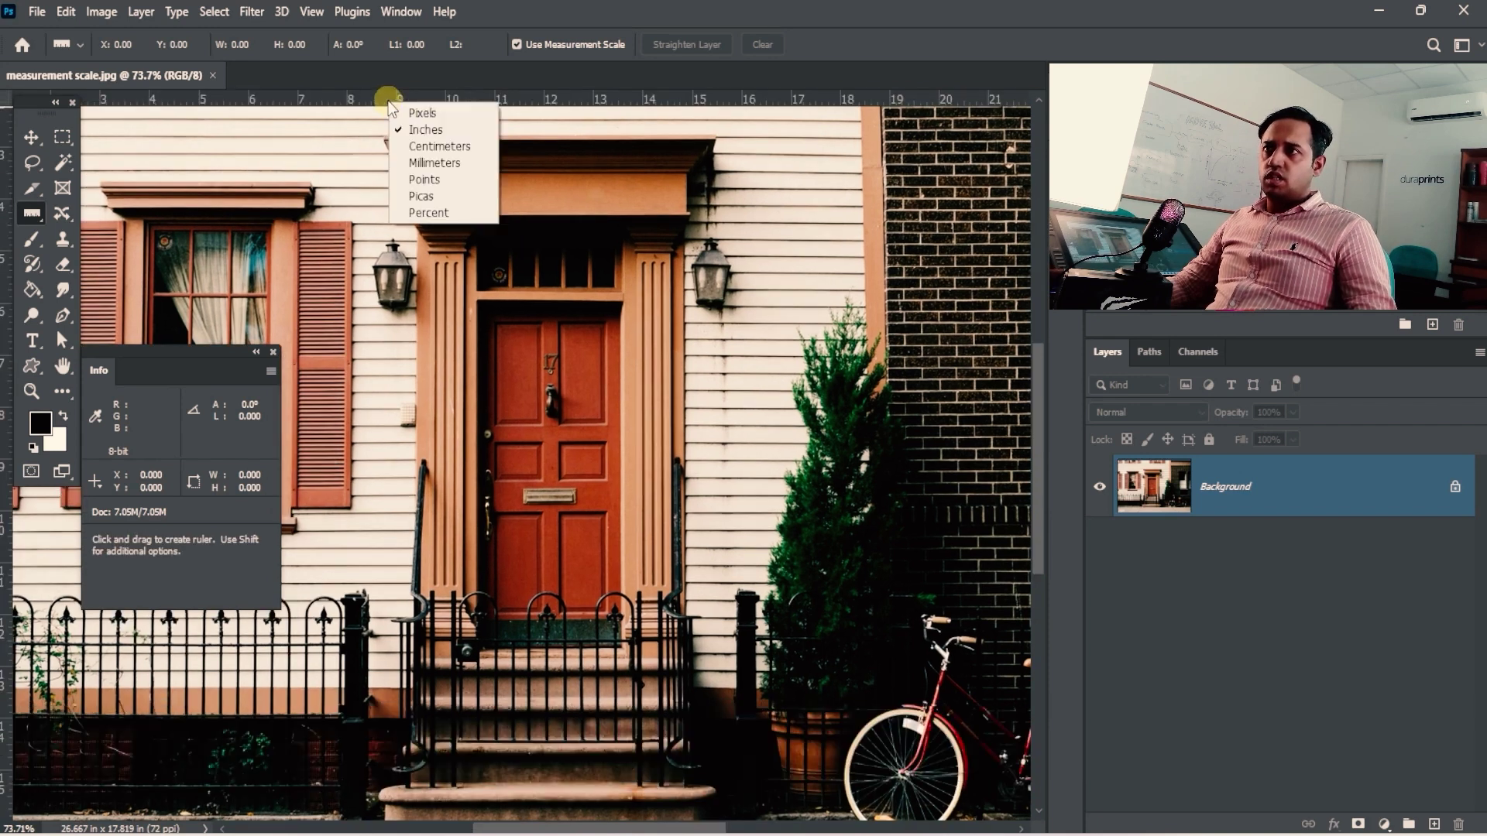
{"action": "left_click", "coordinate": [488, 10]}
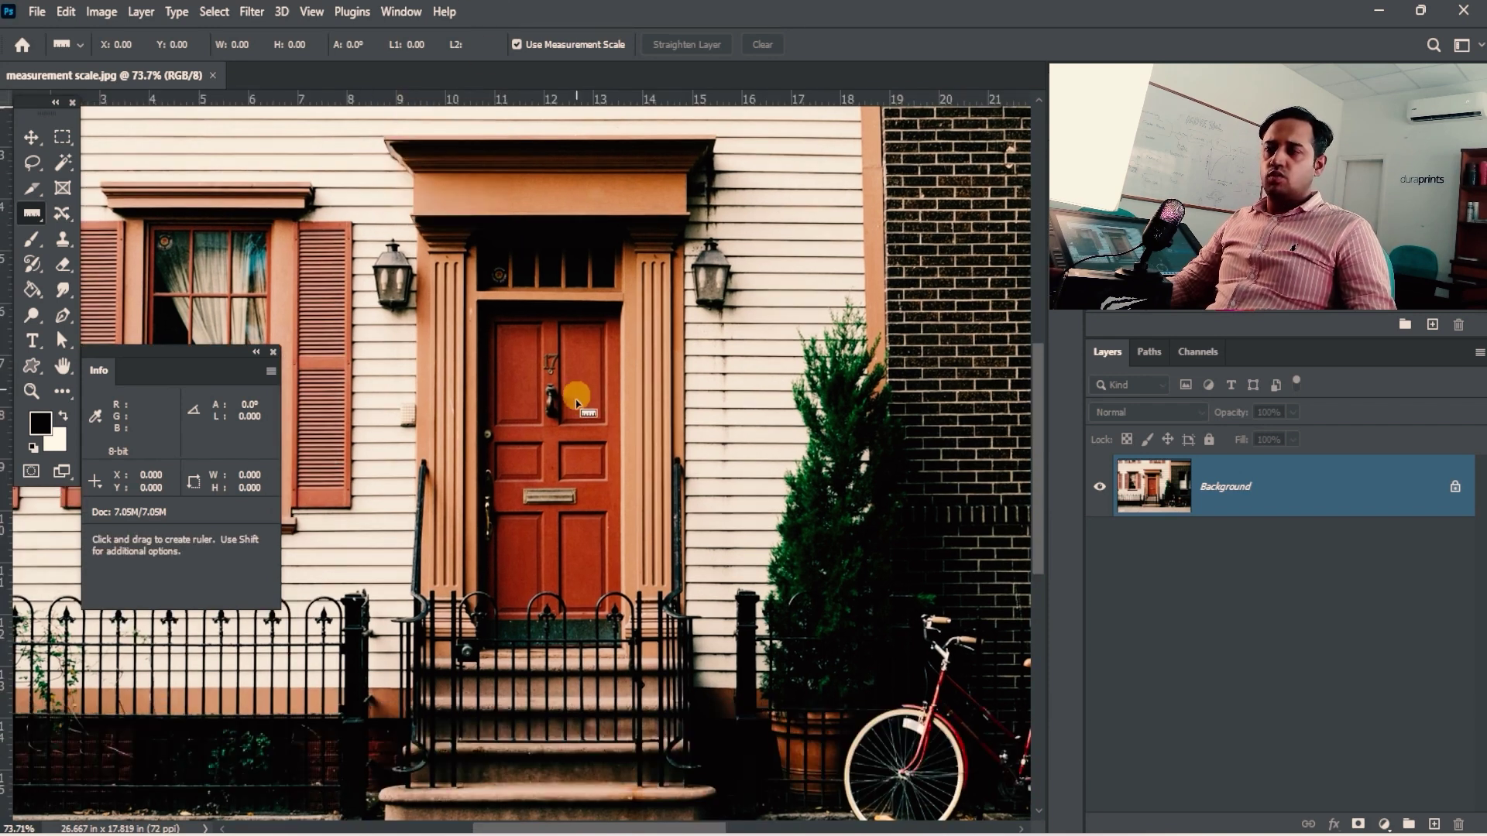
{"action": "right_click", "coordinate": [426, 101]}
{"action": "left_click", "coordinate": [490, 36]}
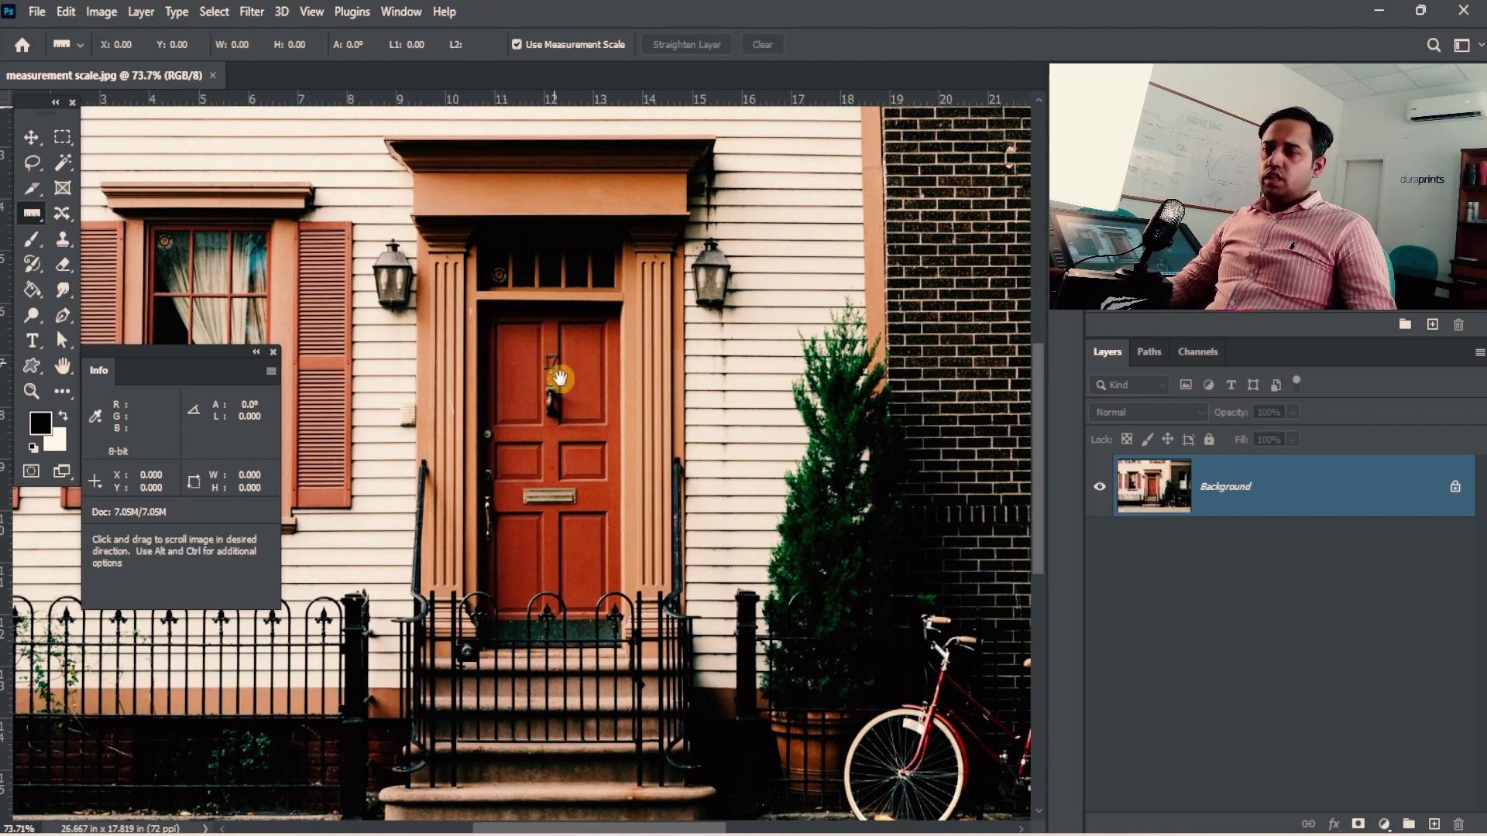
{"action": "left_click_drag", "start_coordinate": [561, 379], "coordinate": [557, 276]}
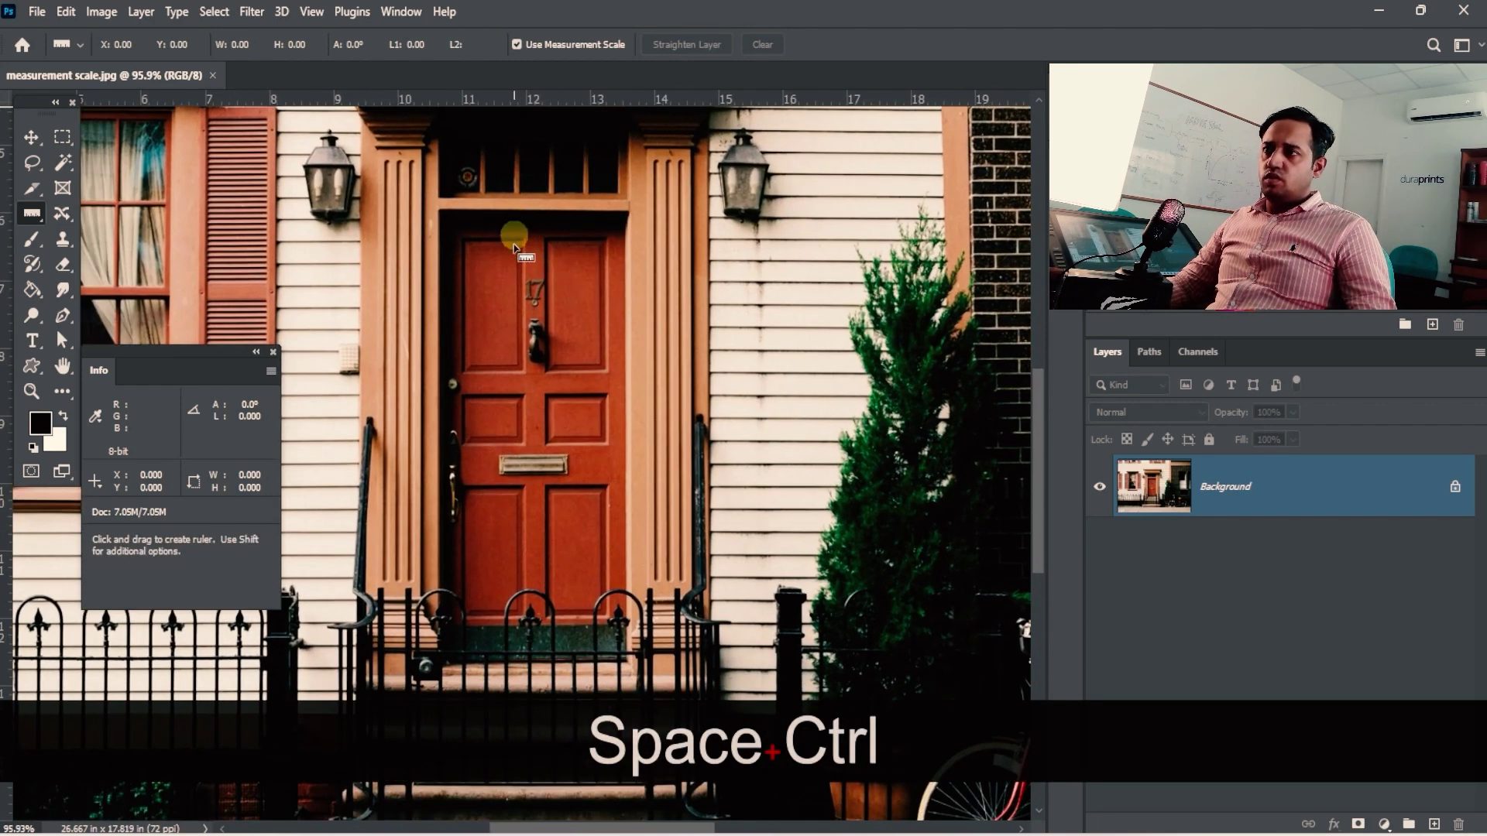
{"action": "left_click_drag", "start_coordinate": [579, 508], "coordinate": [657, 497]}
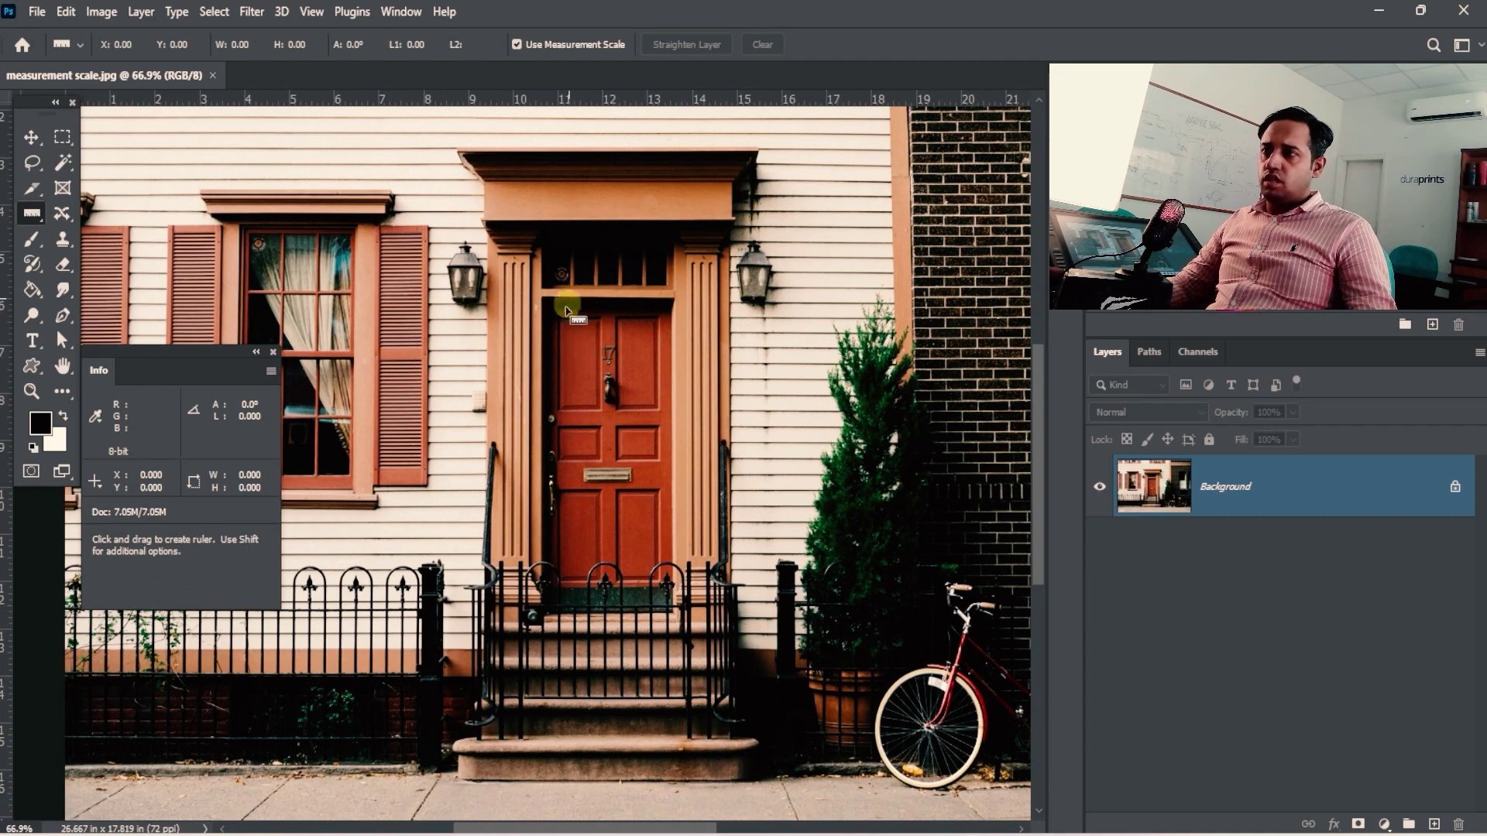
{"action": "left_click_drag", "start_coordinate": [389, 394], "coordinate": [514, 455]}
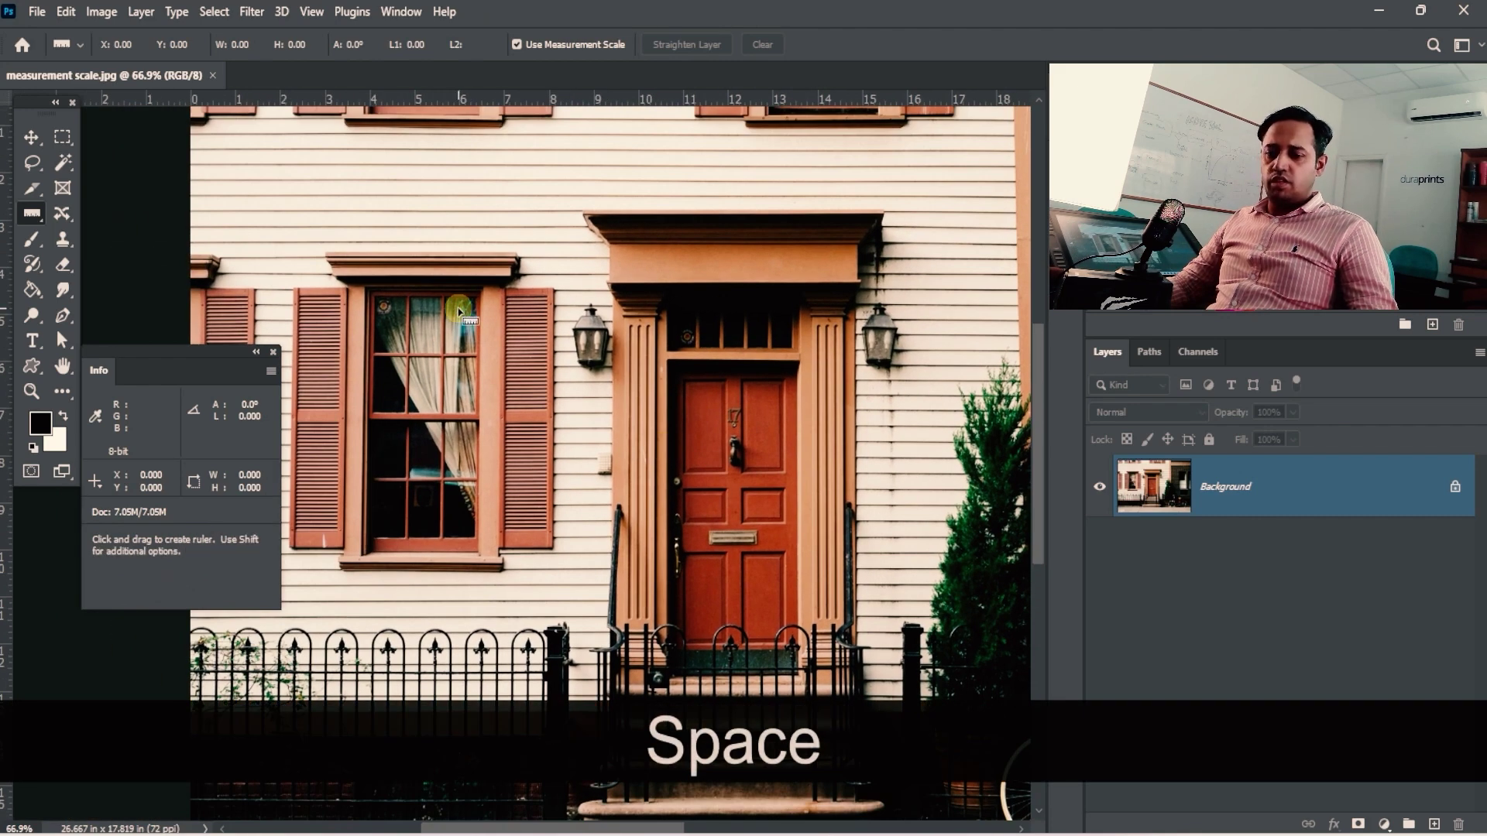
{"action": "left_click_drag", "start_coordinate": [704, 449], "coordinate": [601, 428]}
{"action": "left_click_drag", "start_coordinate": [751, 691], "coordinate": [909, 464]}
{"action": "mouse_move", "coordinate": [848, 522]}
{"action": "left_mouse_down"}
{"action": "mouse_move", "coordinate": [592, 534]}
{"action": "mouse_move", "coordinate": [528, 514]}
{"action": "left_mouse_up"}
{"action": "left_click_drag", "start_coordinate": [765, 514], "coordinate": [639, 523]}
{"action": "left_click_drag", "start_coordinate": [590, 468], "coordinate": [769, 514]}
{"action": "left_click_drag", "start_coordinate": [610, 281], "coordinate": [818, 389]}
{"action": "left_click_drag", "start_coordinate": [717, 358], "coordinate": [698, 429]}
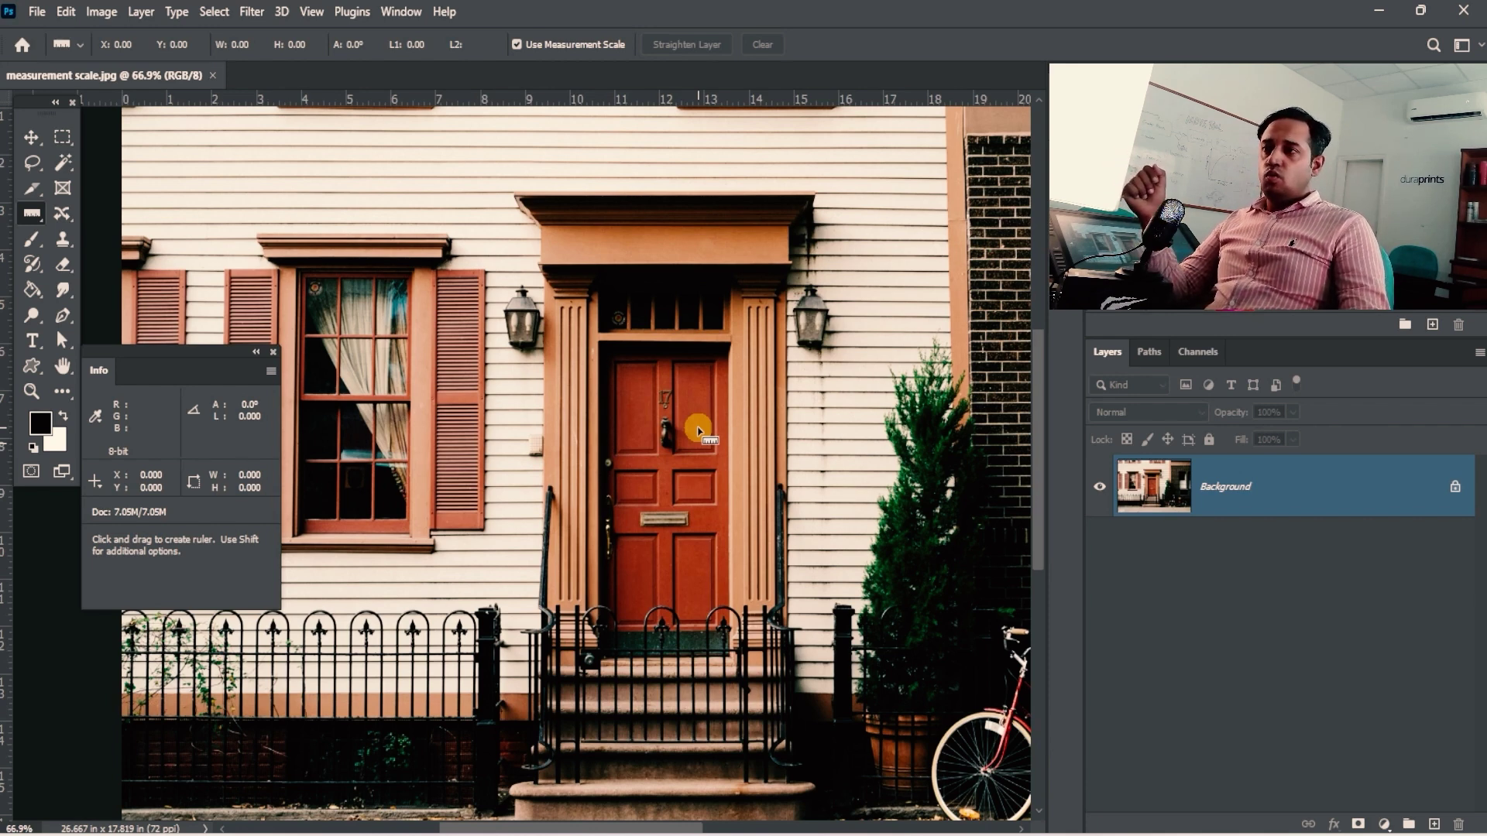
{"action": "left_click_drag", "start_coordinate": [738, 551], "coordinate": [617, 502]}
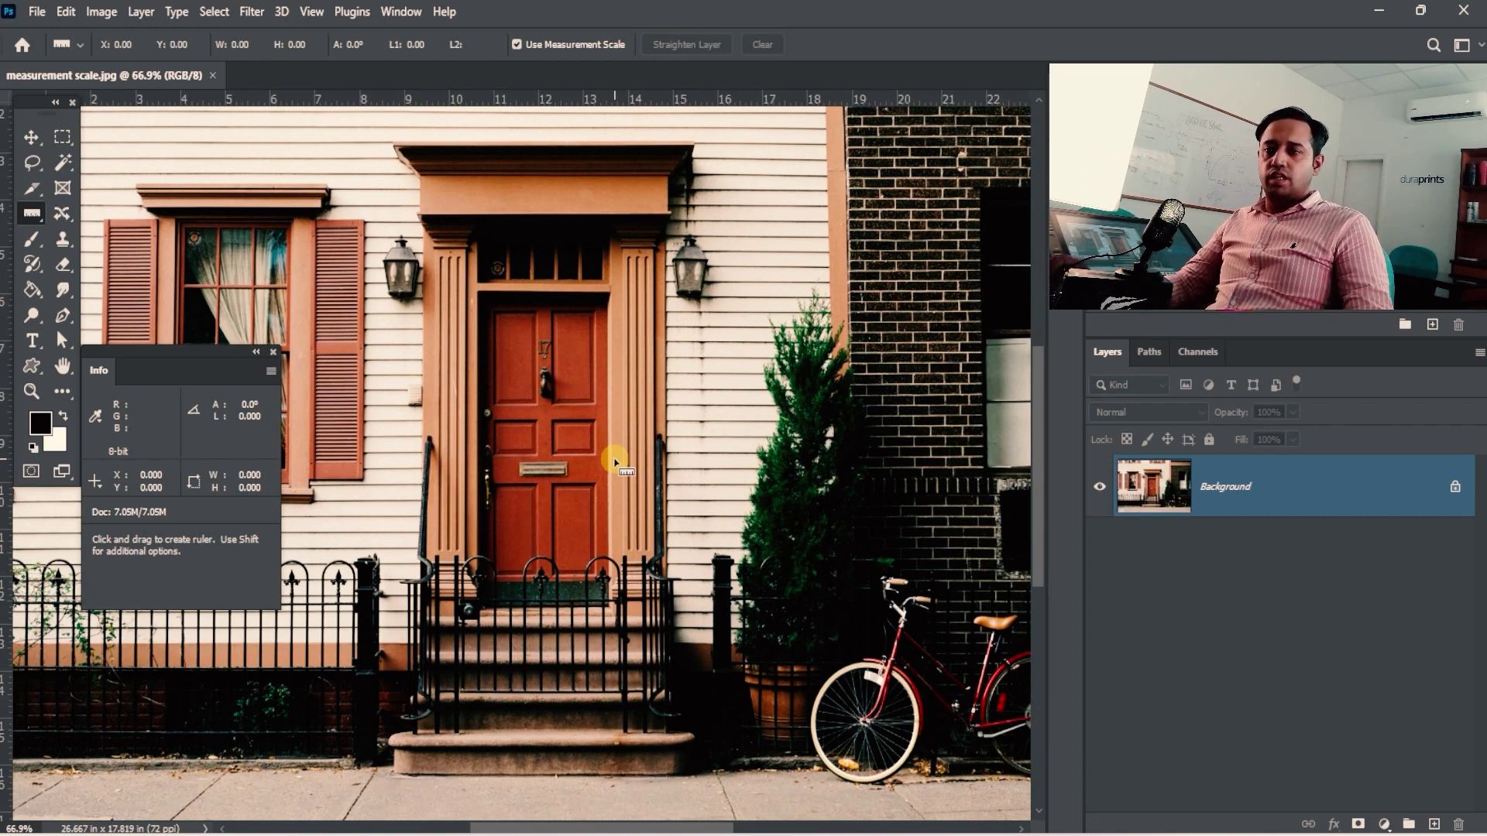
{"action": "left_click_drag", "start_coordinate": [568, 441], "coordinate": [598, 437]}
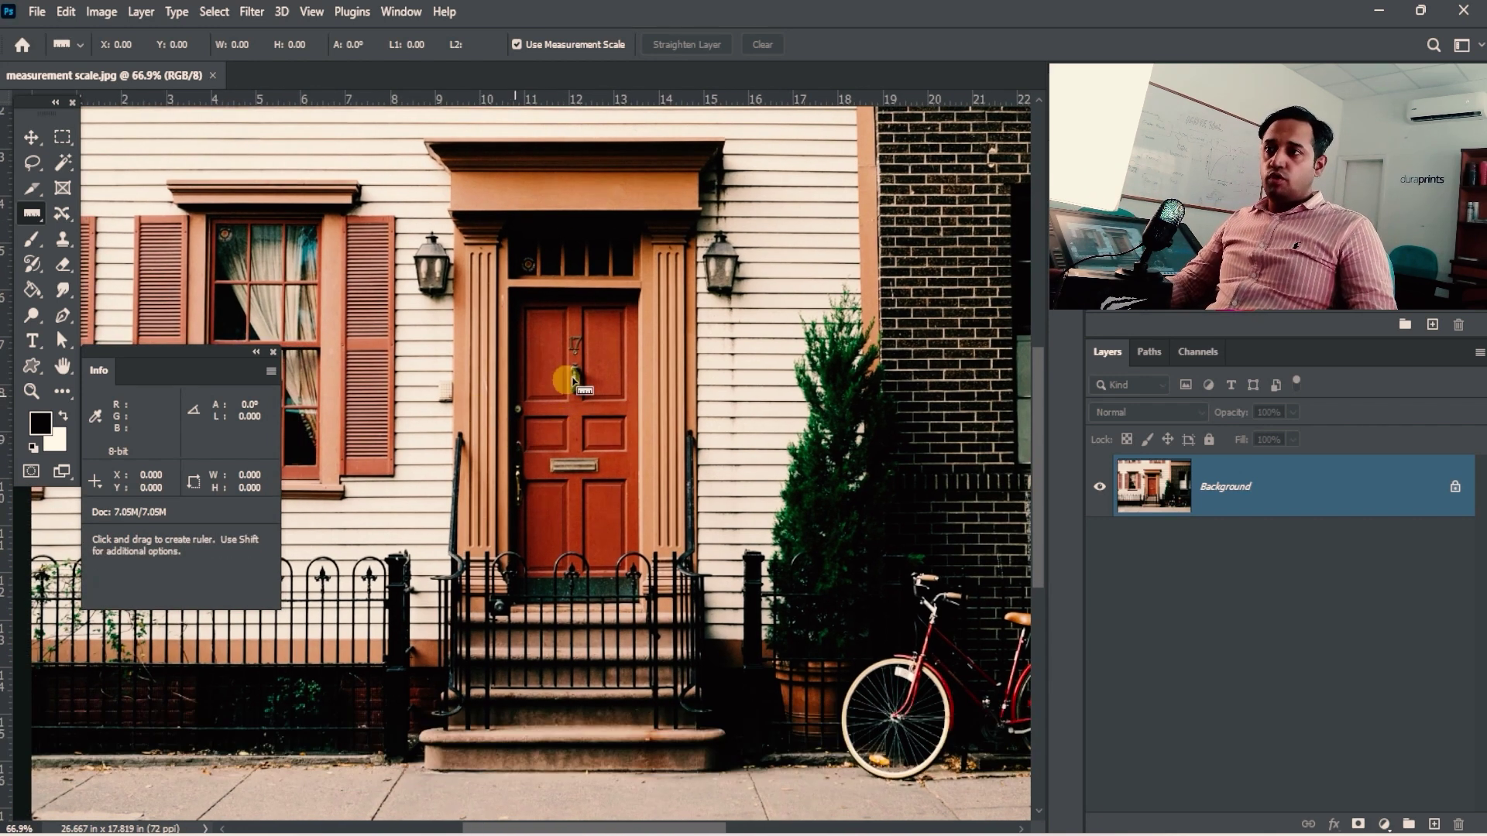
- Measure the red door's height with a vertical ruler line, and open the custom measurement scale settings but cancel them
{"action": "left_click_drag", "start_coordinate": [550, 288], "coordinate": [550, 604]}
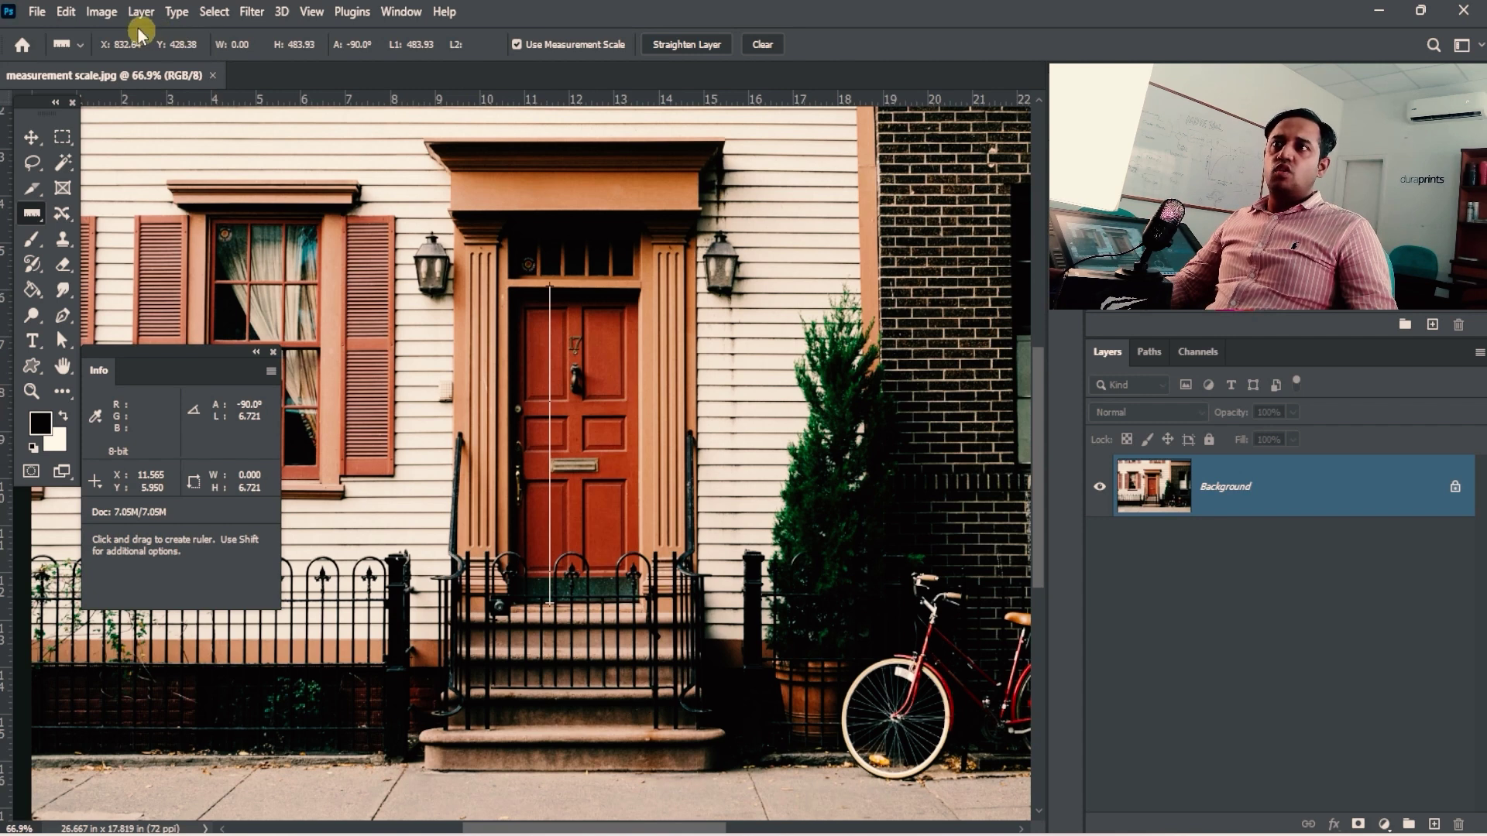
{"action": "left_click", "coordinate": [101, 11]}
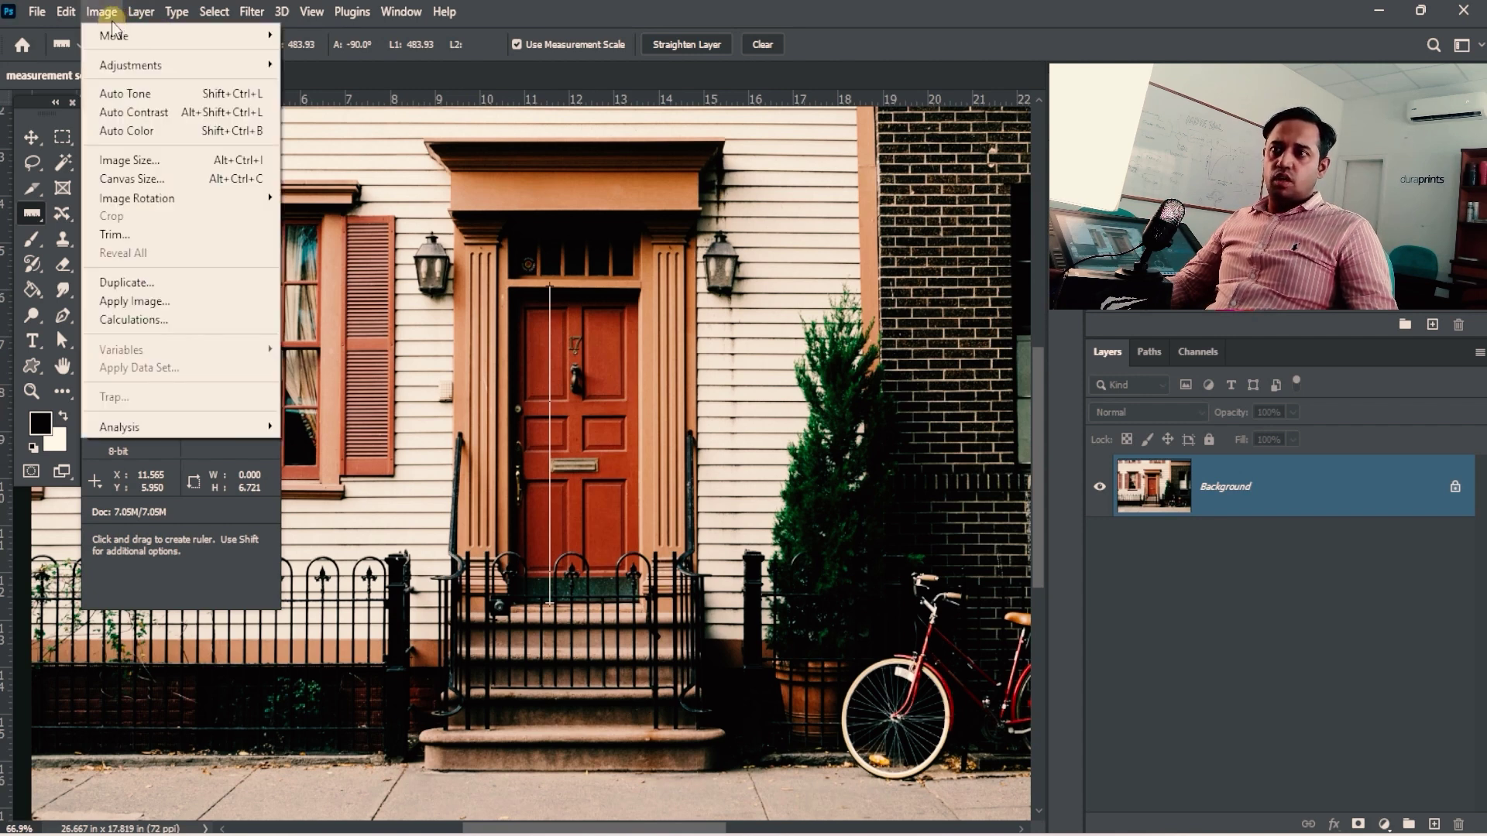
{"action": "mouse_move", "coordinate": [150, 425]}
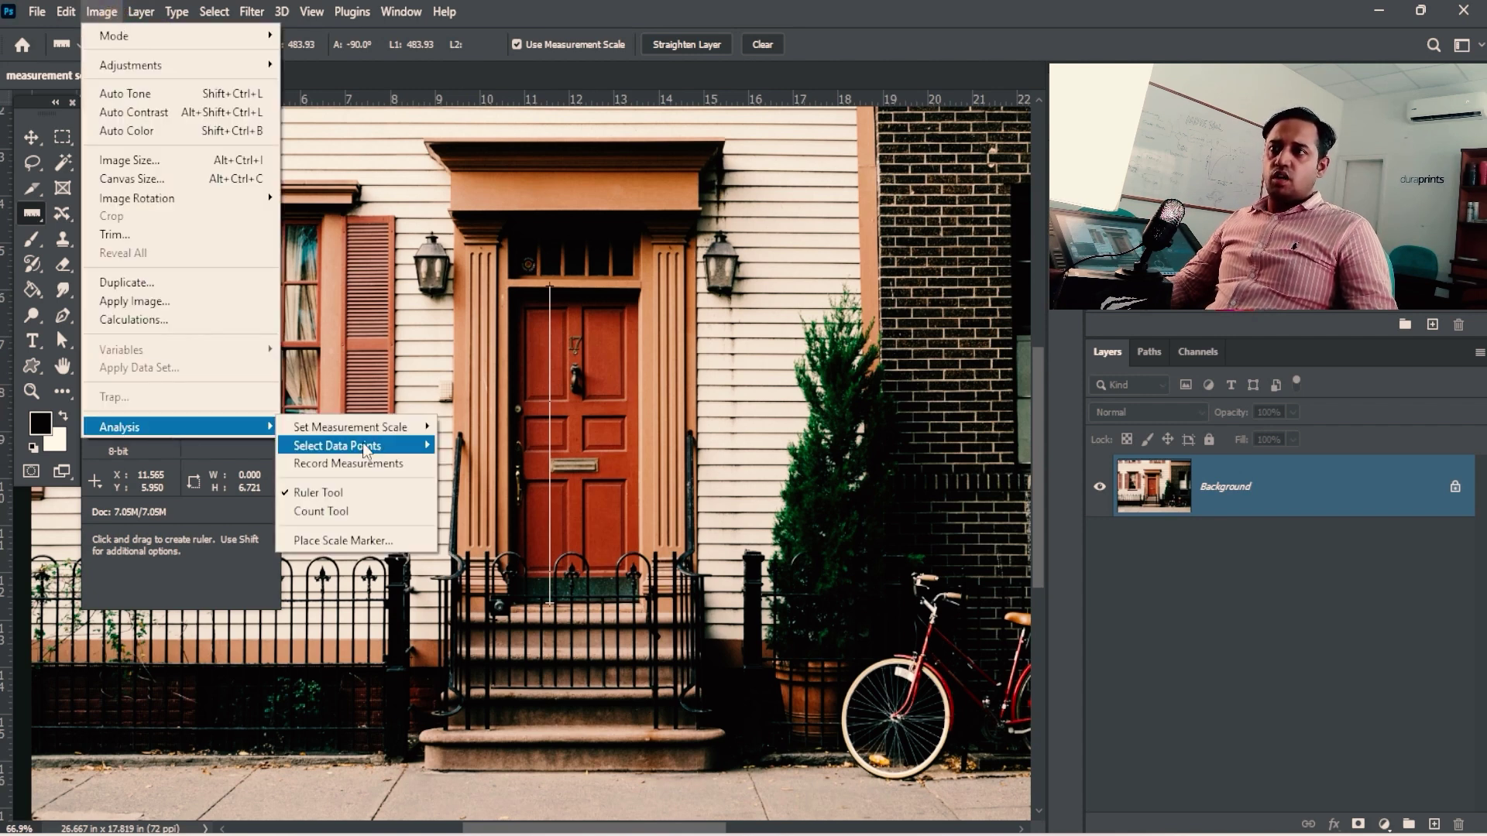
{"action": "mouse_move", "coordinate": [377, 432]}
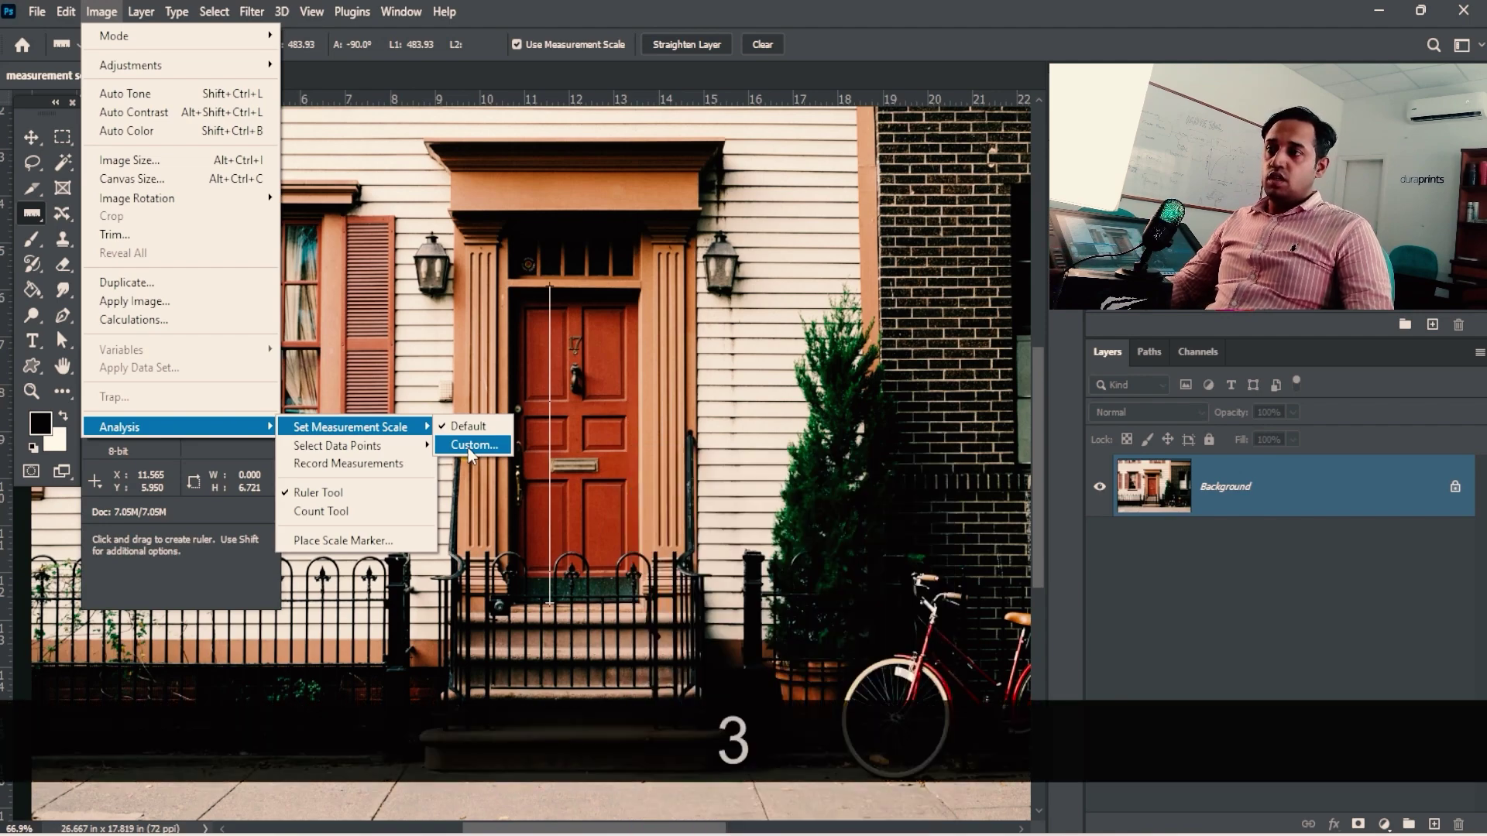
{"action": "left_click", "coordinate": [468, 448]}
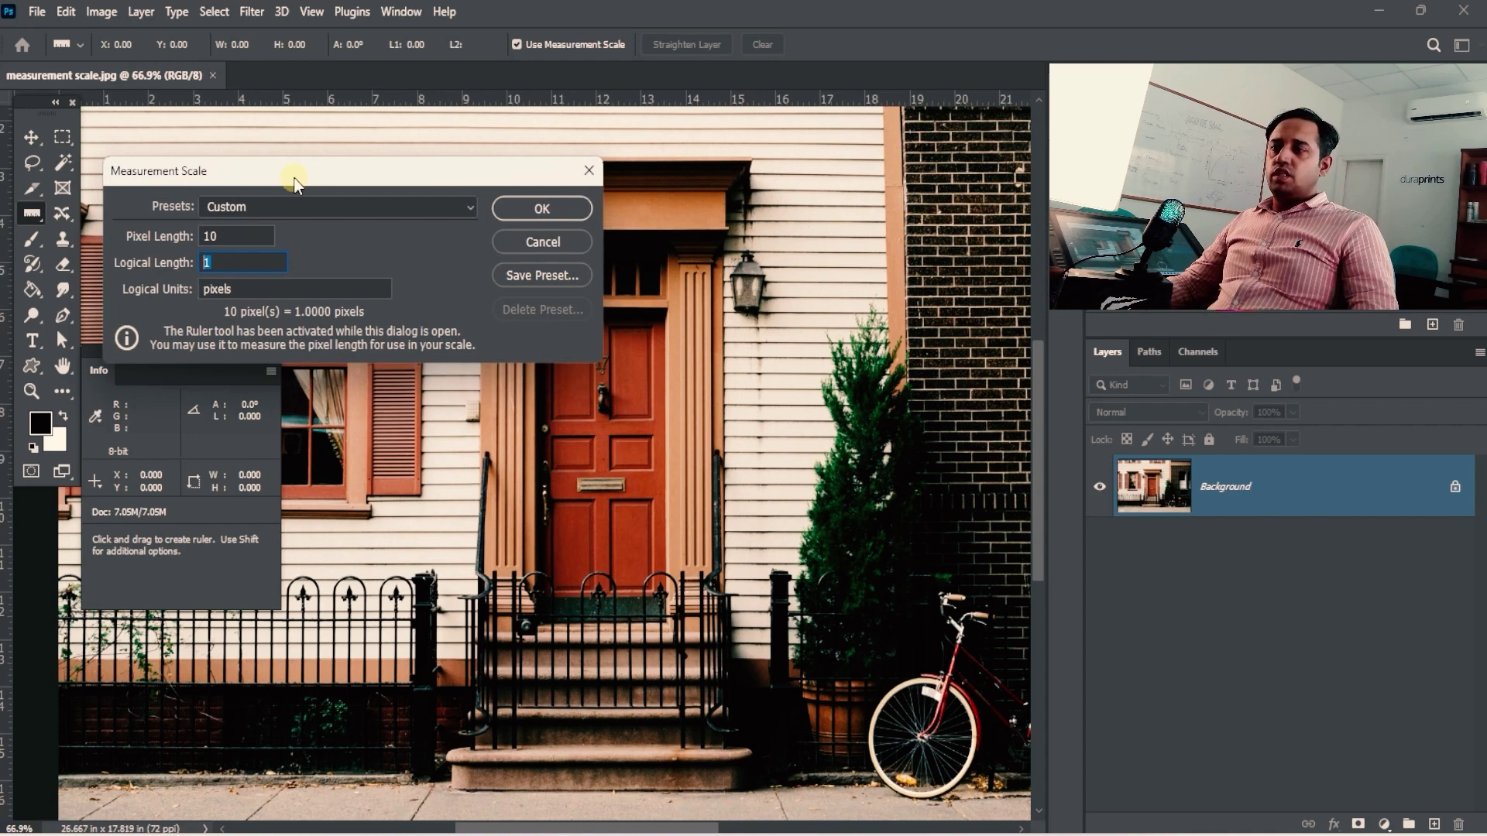
{"action": "left_click", "coordinate": [542, 242]}
- Draw a vertical ruler line about 481 pixels long down the red door and set a custom measurement scale of 1 pixel to 7 ft
{"action": "key", "text": "shift"}
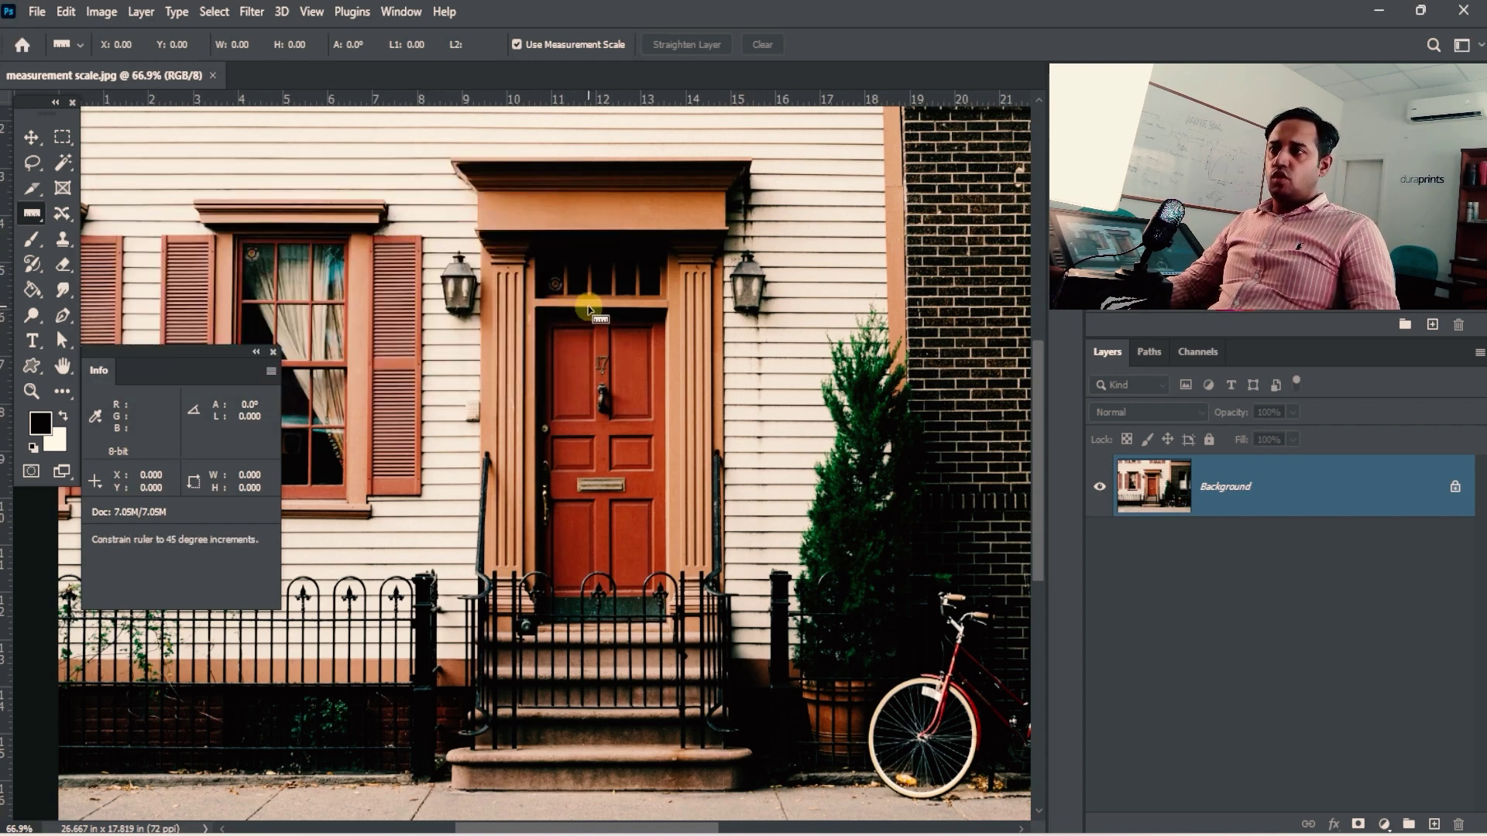
{"action": "left_click_drag", "start_coordinate": [587, 308], "coordinate": [607, 605]}
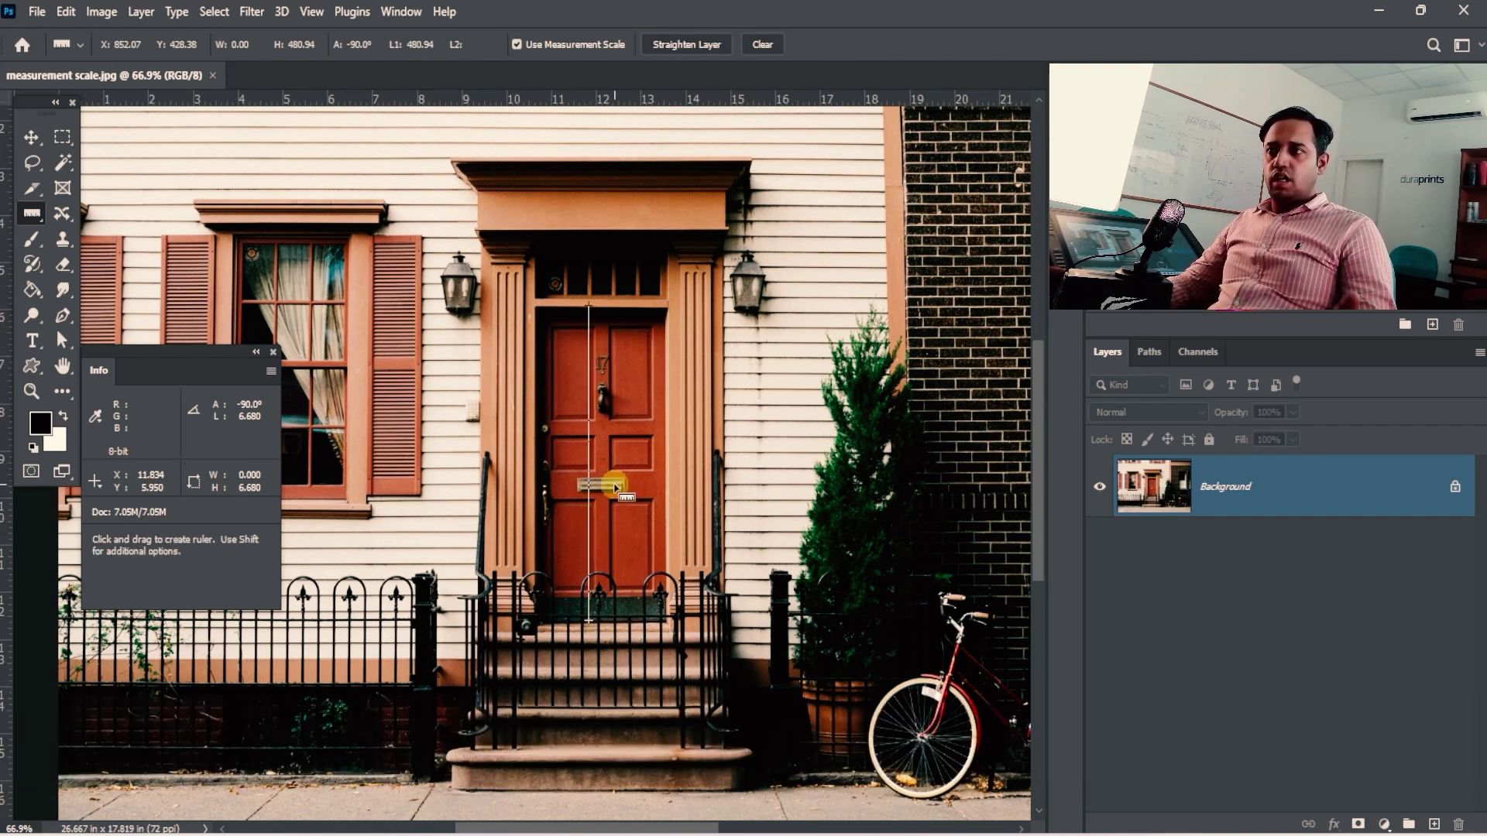
{"action": "left_click", "coordinate": [104, 13]}
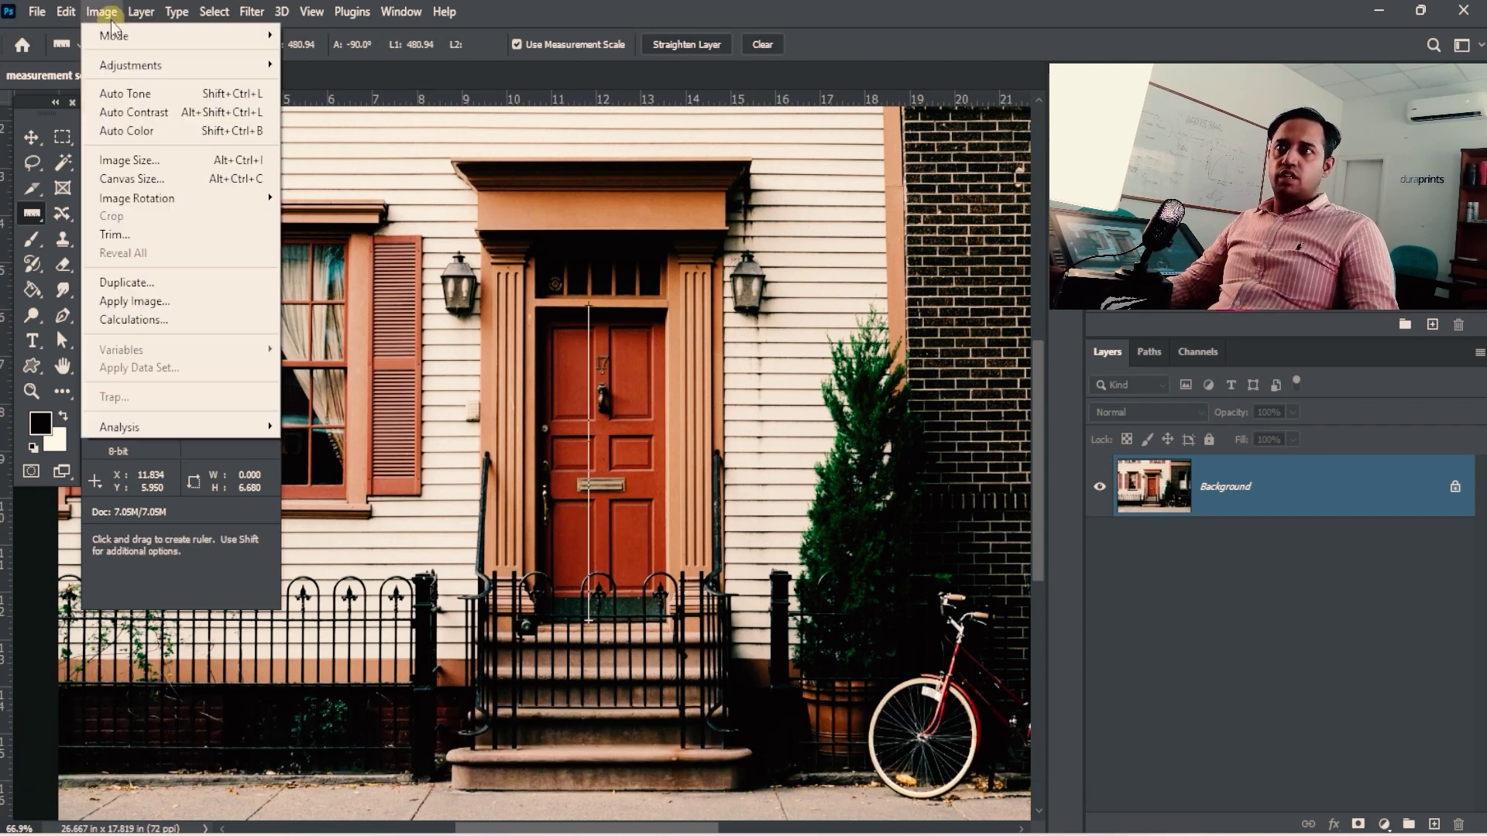
{"action": "left_click", "coordinate": [67, 13]}
{"action": "mouse_move", "coordinate": [101, 11]}
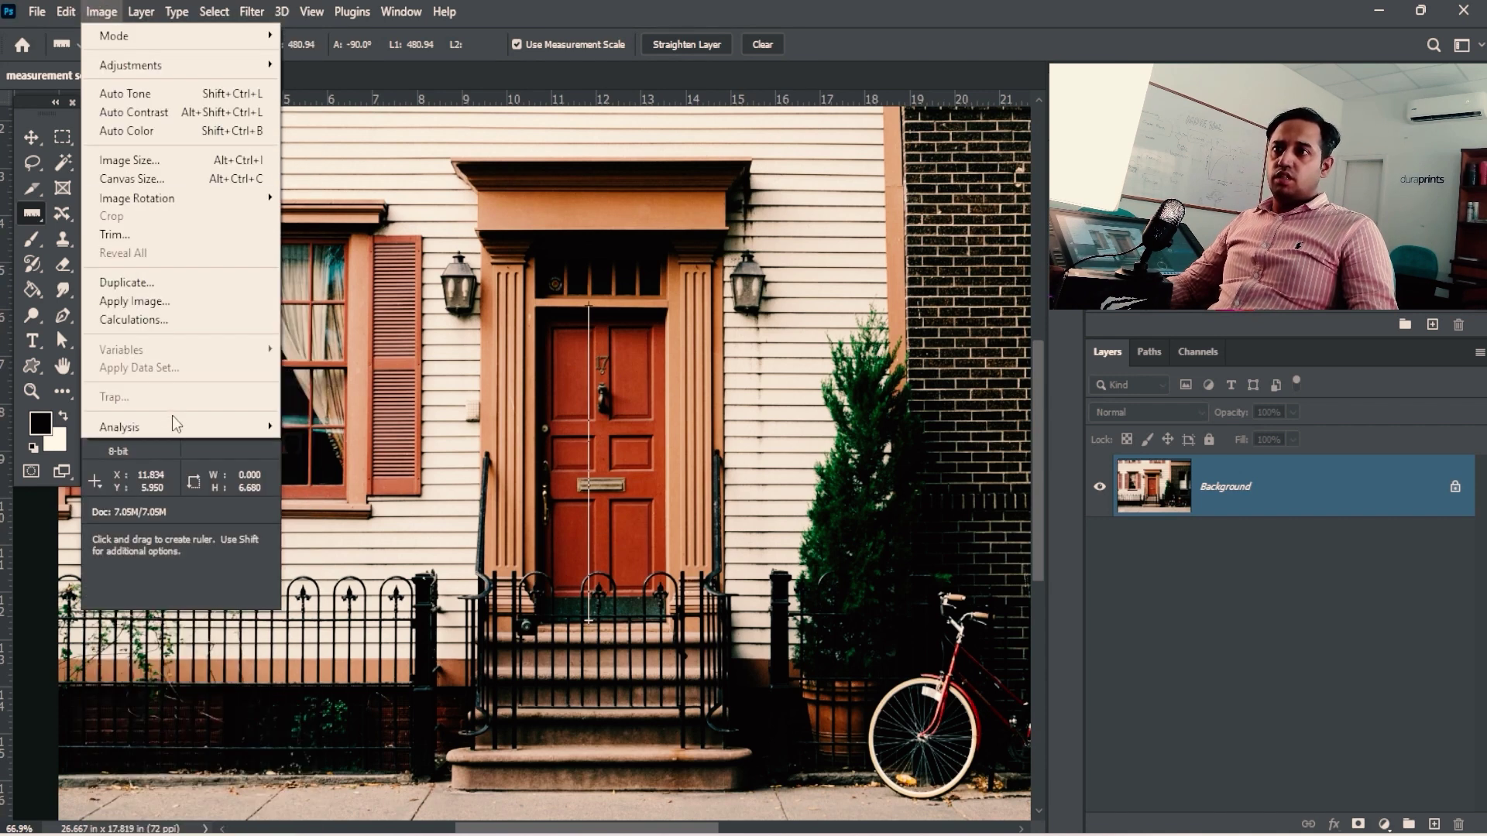
{"action": "mouse_move", "coordinate": [172, 425]}
{"action": "mouse_move", "coordinate": [372, 425]}
{"action": "left_click", "coordinate": [488, 443]}
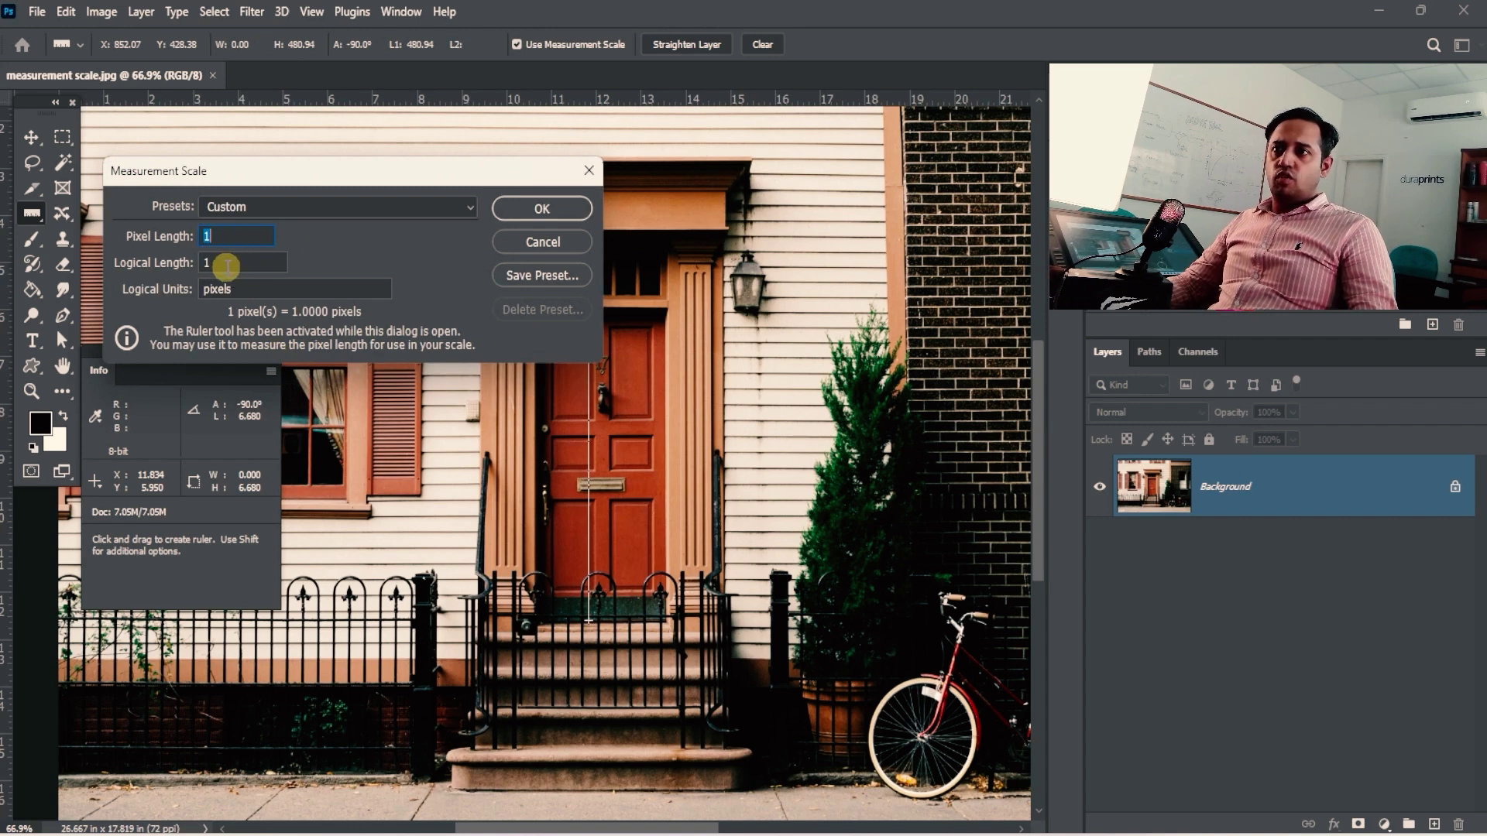
{"action": "key", "text": "Tab"}
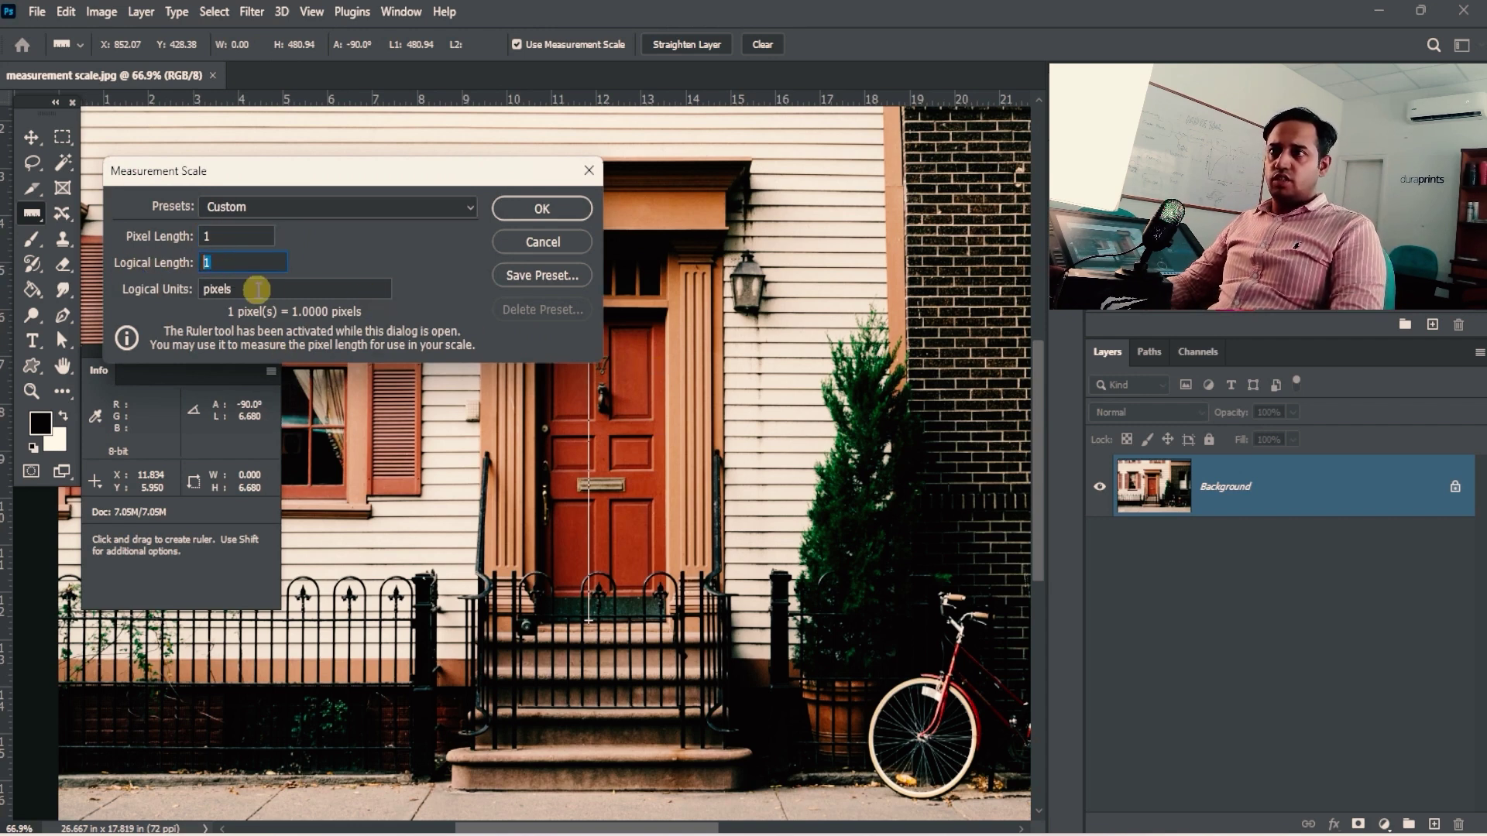
{"action": "type", "text": "7"}
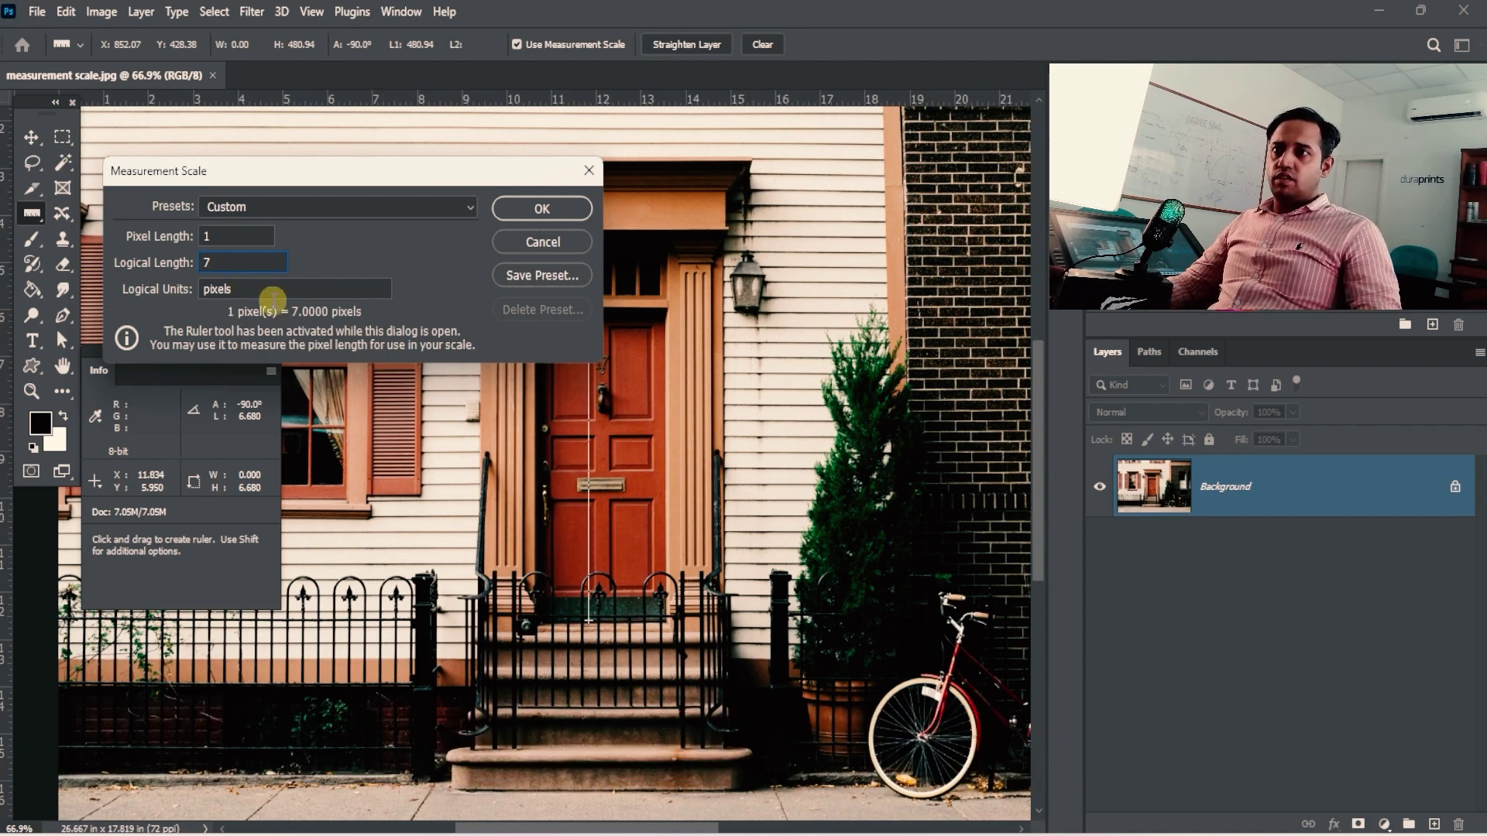
{"action": "key", "text": "Tab"}
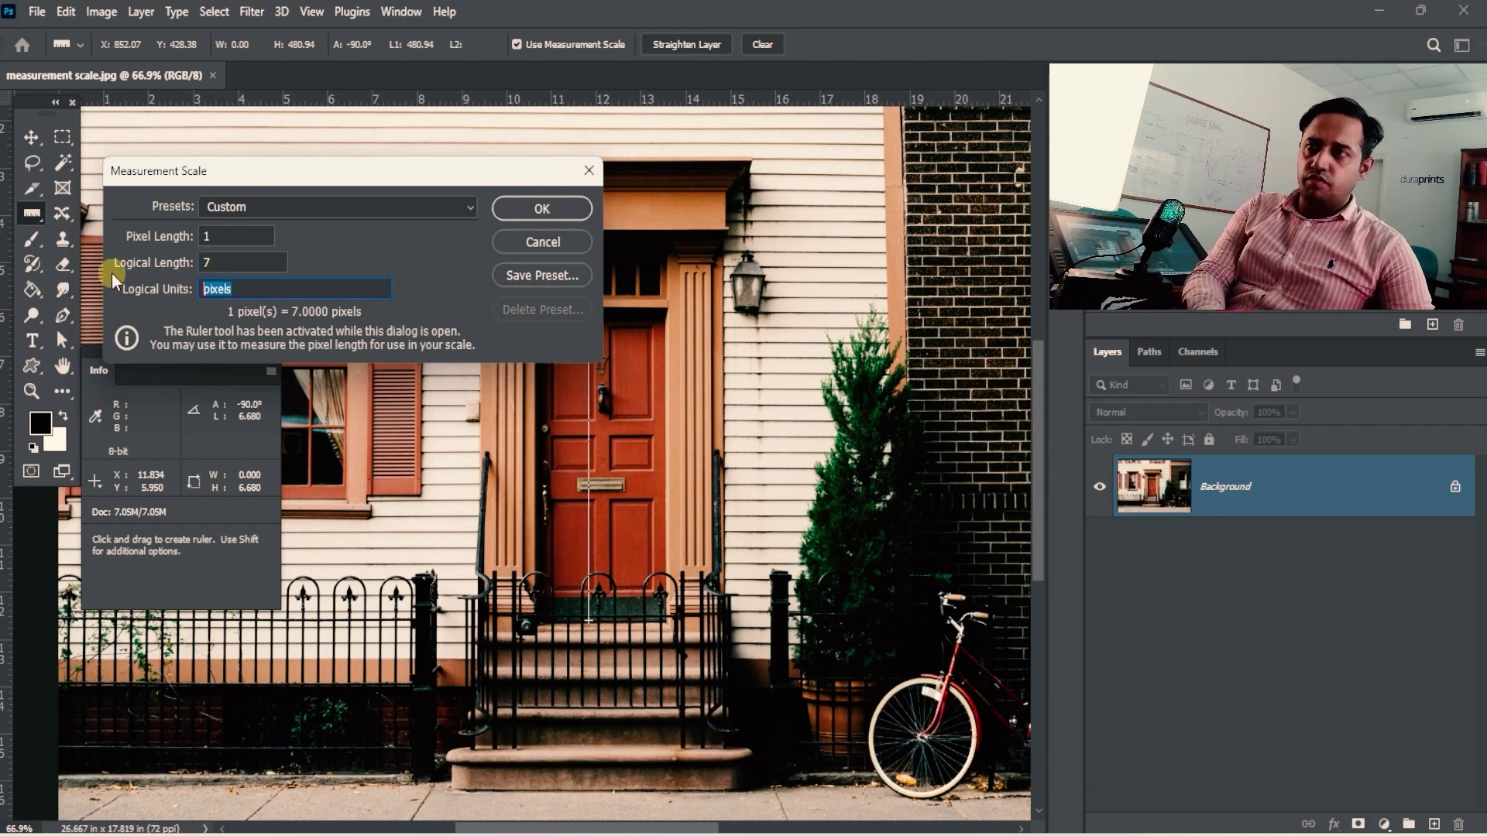
{"action": "type", "text": "ft"}
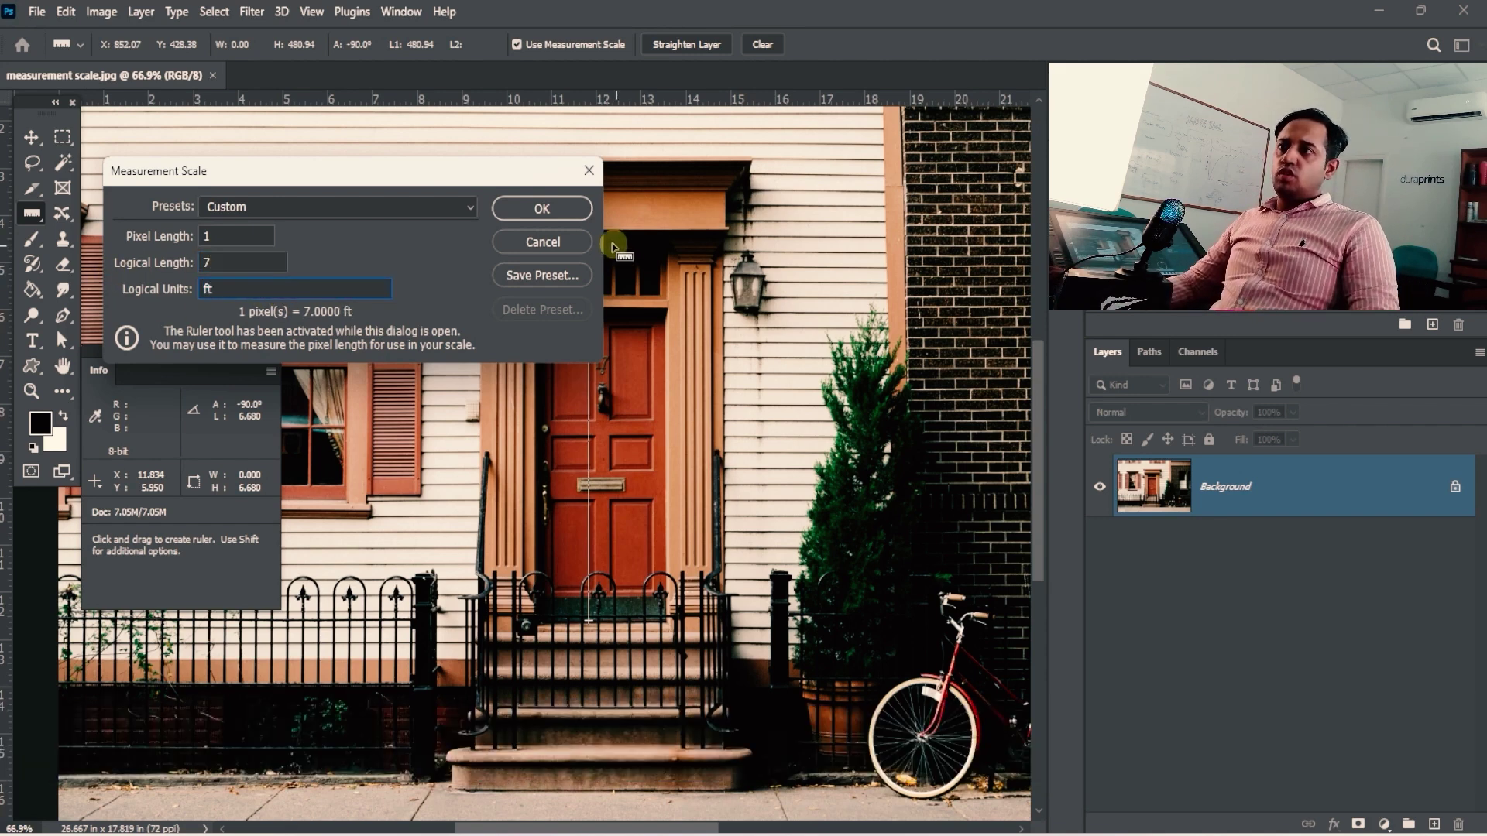
{"action": "left_click", "coordinate": [546, 207]}
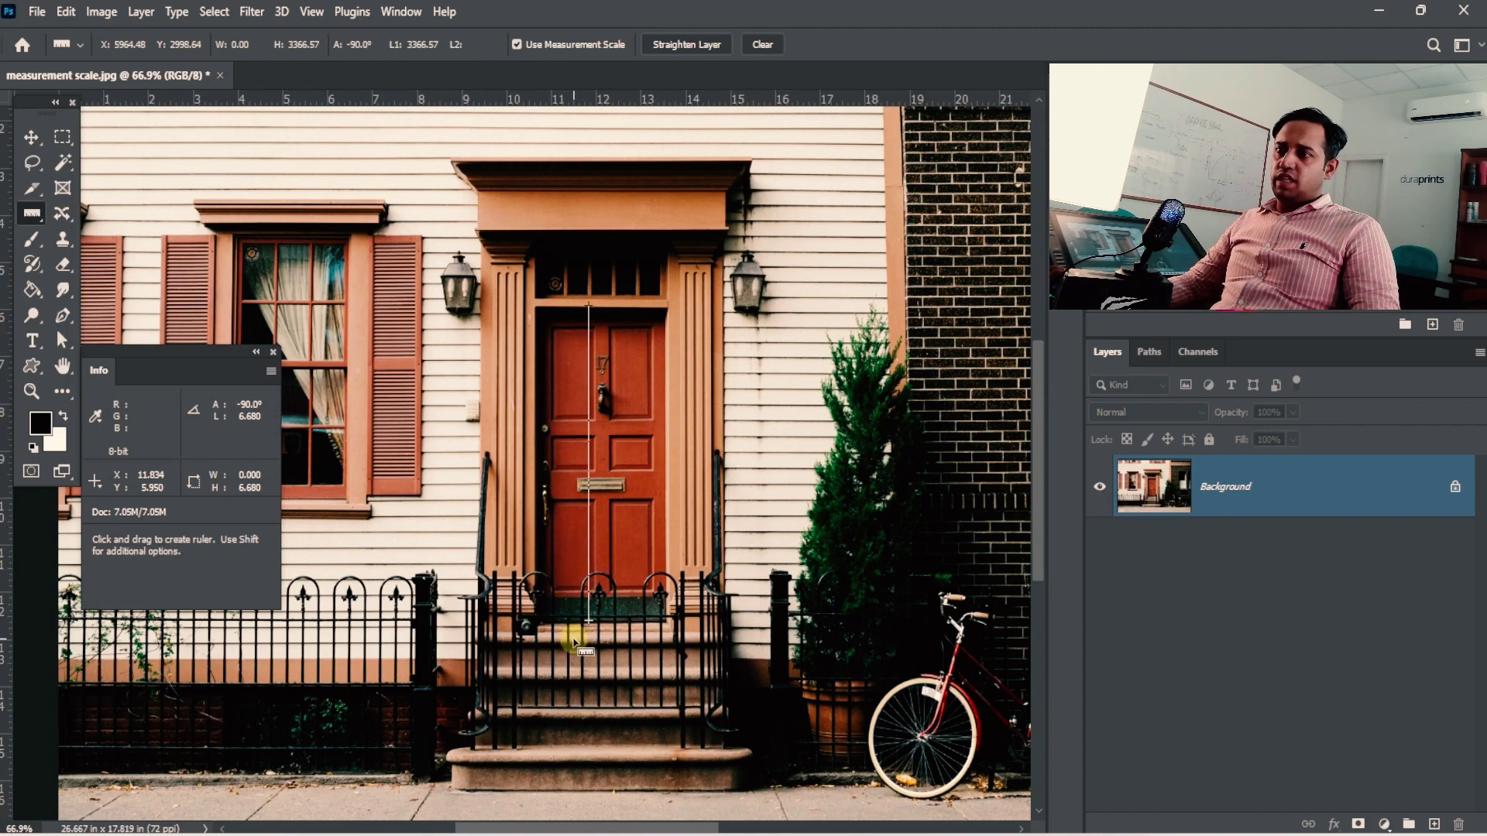
- Measure the width of the window beside the door with a ruler line, clear it, and measure the window's height
{"action": "key", "text": "space"}
{"action": "left_click_drag", "start_coordinate": [501, 518], "coordinate": [580, 534]}
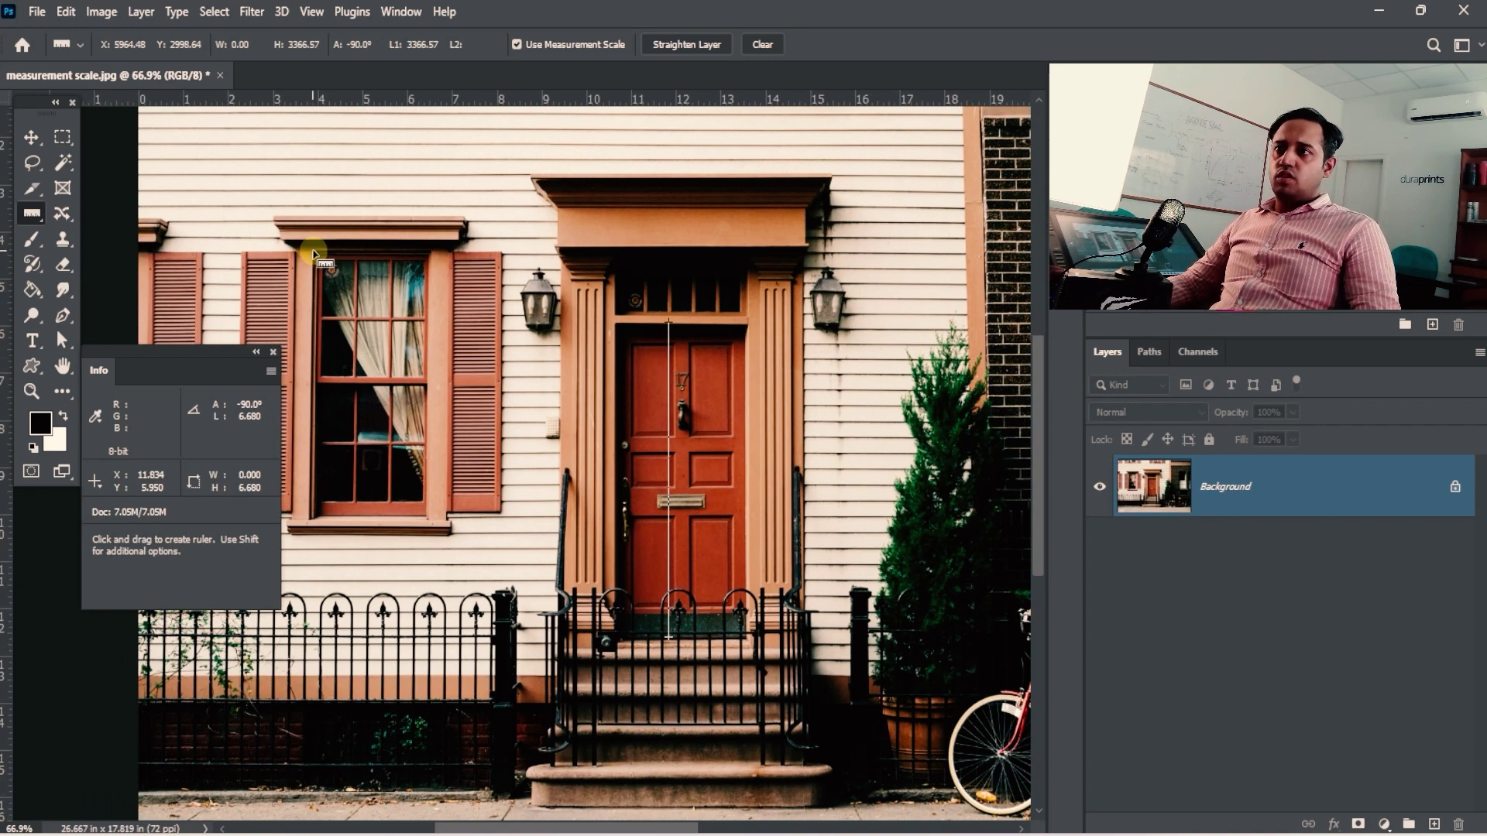
{"action": "left_click_drag", "start_coordinate": [313, 251], "coordinate": [430, 251]}
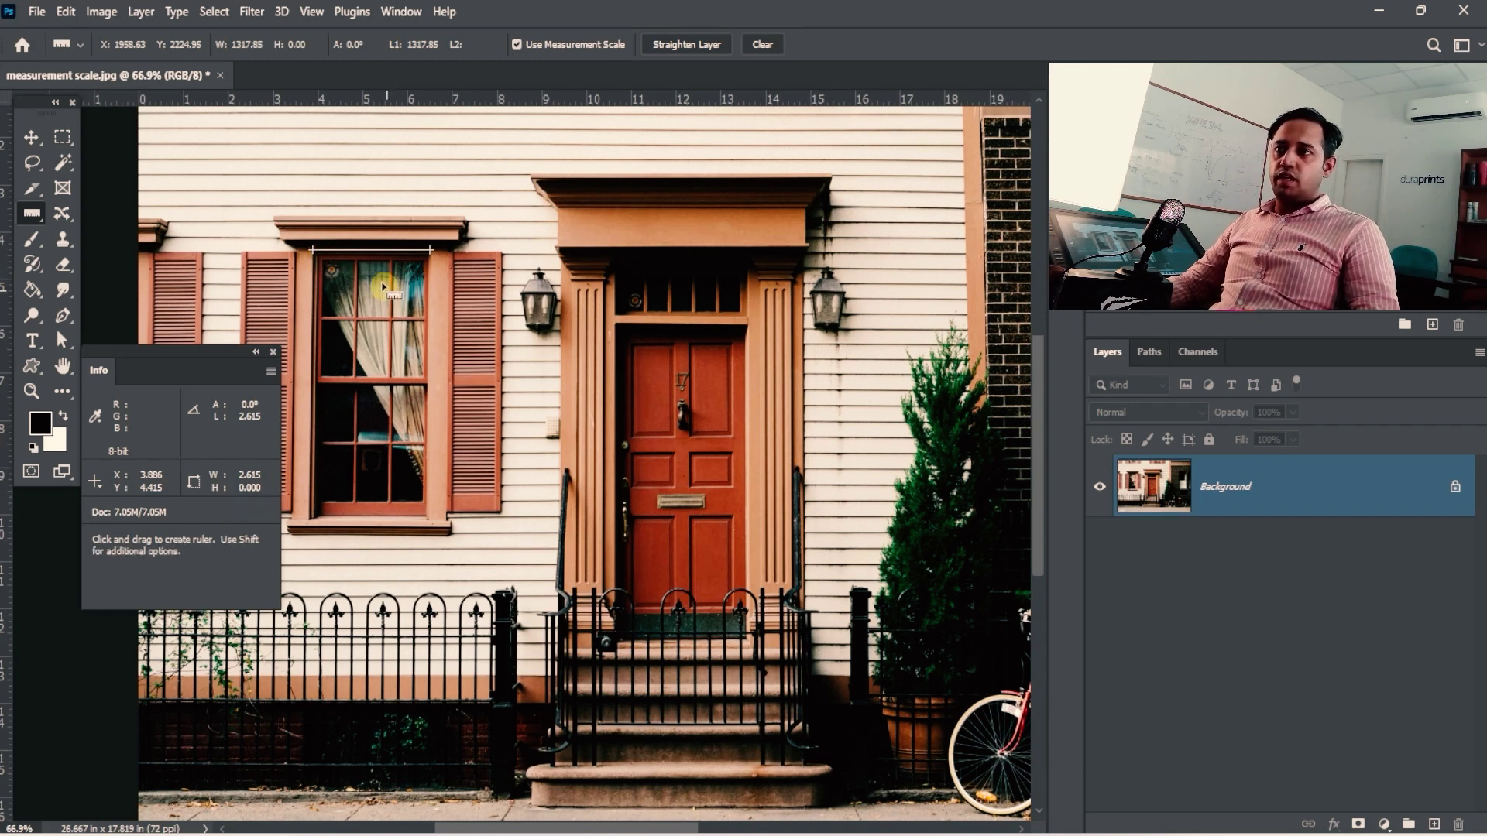
{"action": "left_click", "coordinate": [741, 45]}
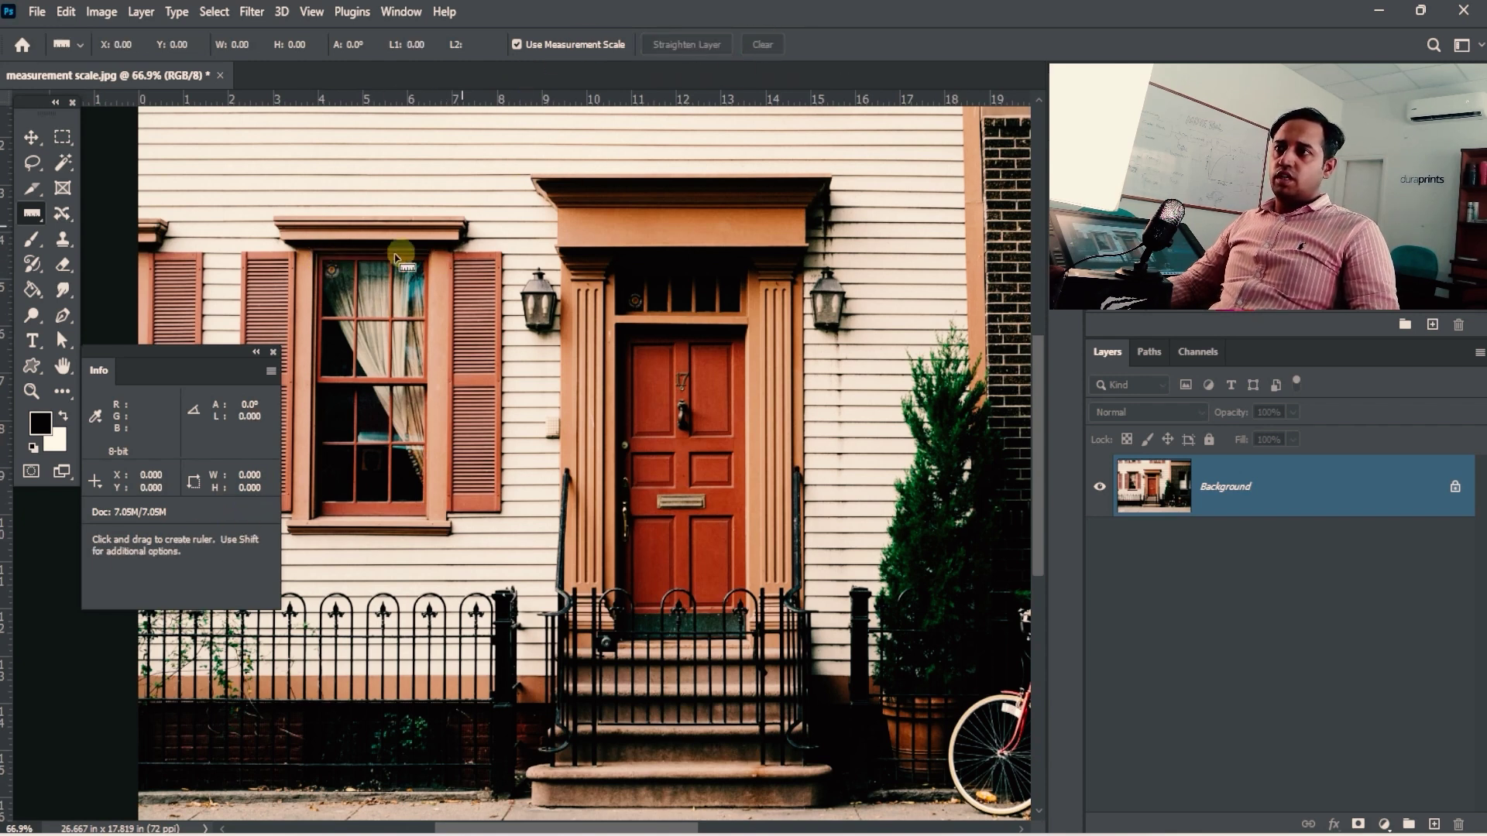
{"action": "left_click_drag", "start_coordinate": [390, 253], "coordinate": [393, 519]}
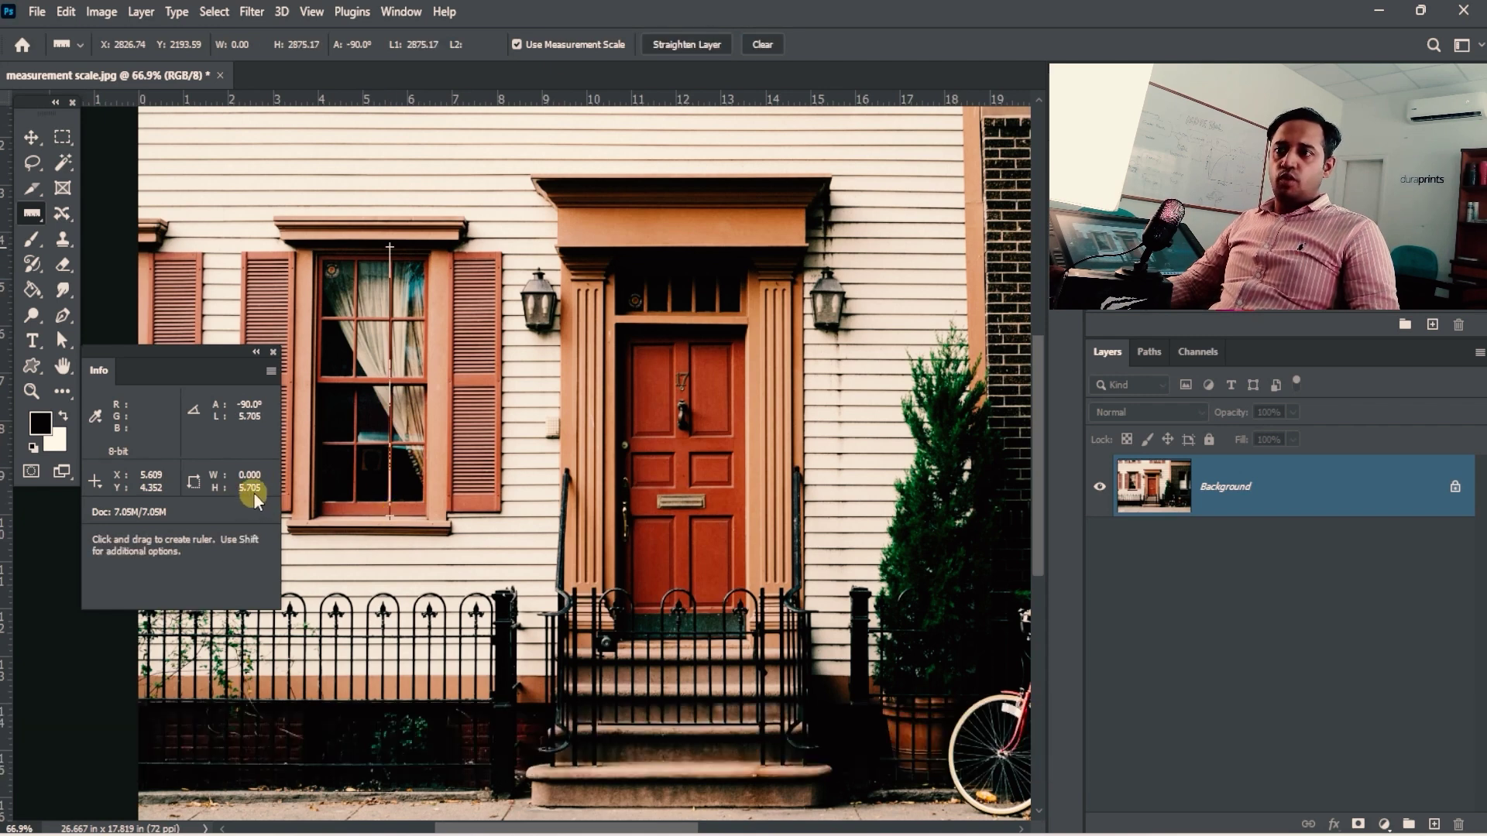
- Open the custom measurement scale settings to review the pixel length, logical length and units, and cancel them
{"action": "key", "text": "space"}
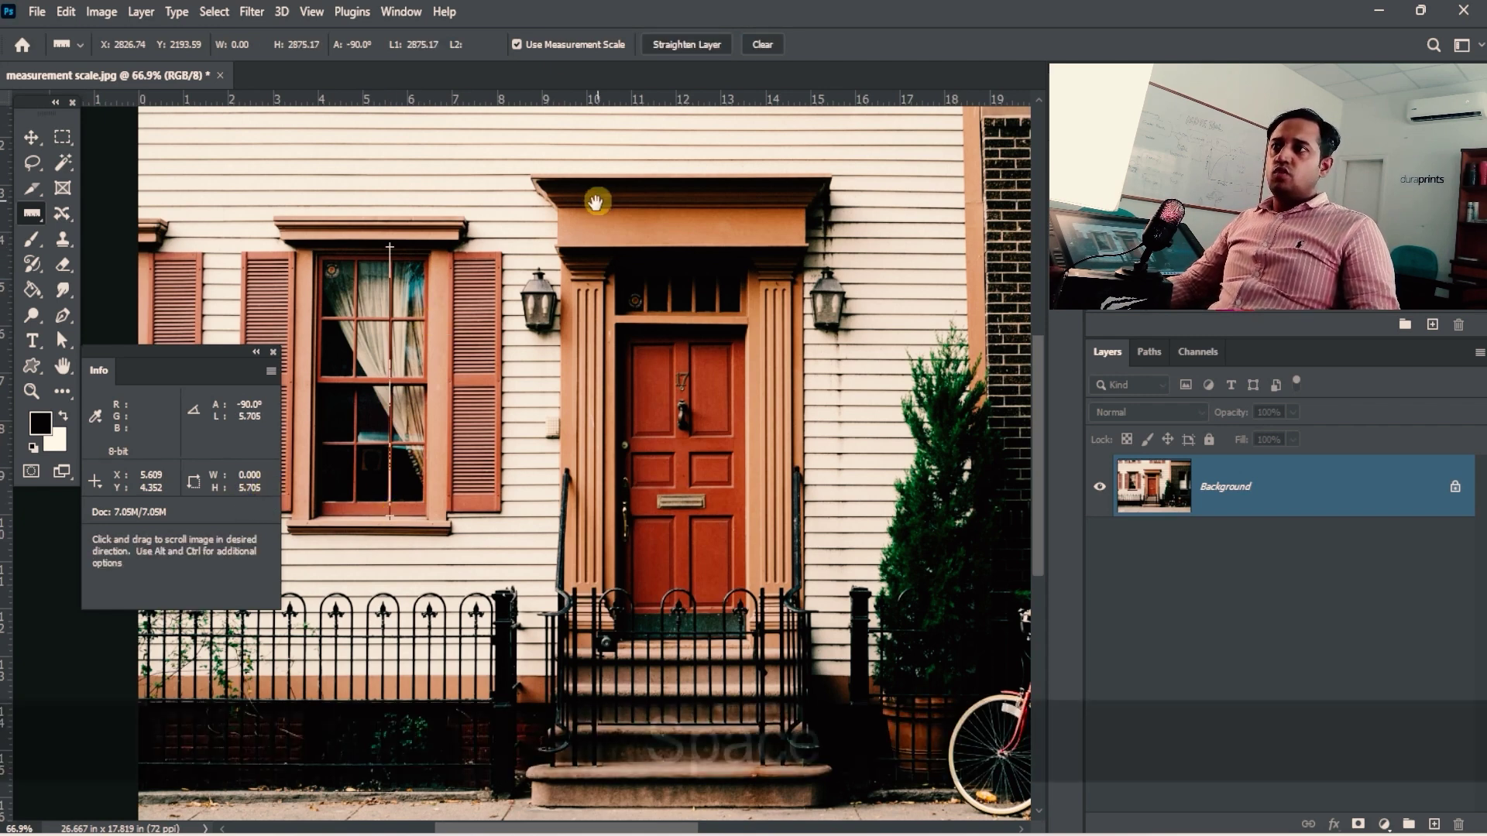
{"action": "left_click_drag", "start_coordinate": [540, 178], "coordinate": [481, 230]}
{"action": "key", "text": "space"}
{"action": "left_click_drag", "start_coordinate": [586, 422], "coordinate": [562, 292]}
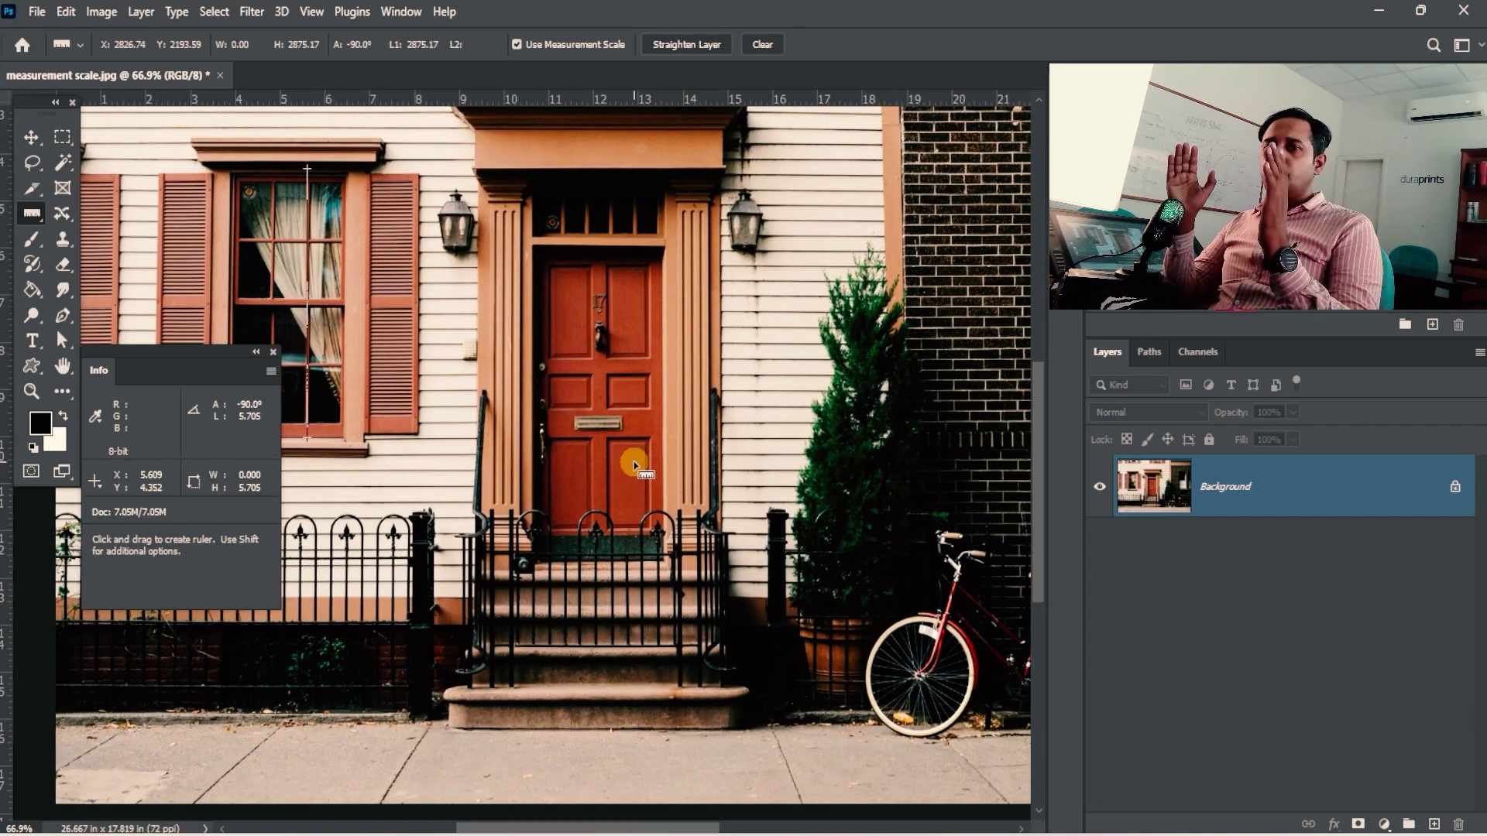
{"action": "left_click", "coordinate": [101, 11]}
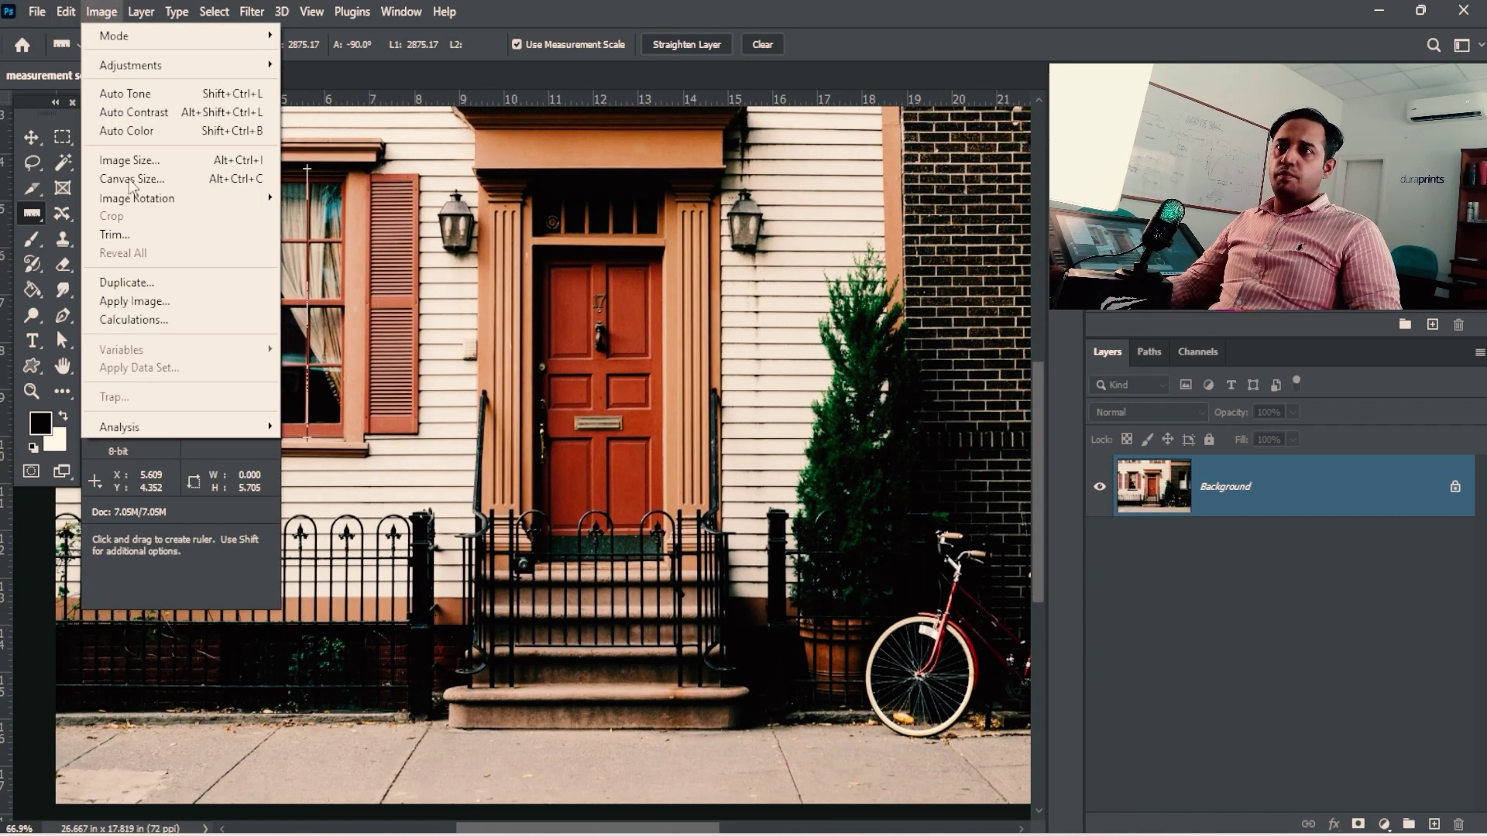
{"action": "mouse_move", "coordinate": [135, 430]}
{"action": "mouse_move", "coordinate": [370, 428]}
{"action": "left_click", "coordinate": [496, 446]}
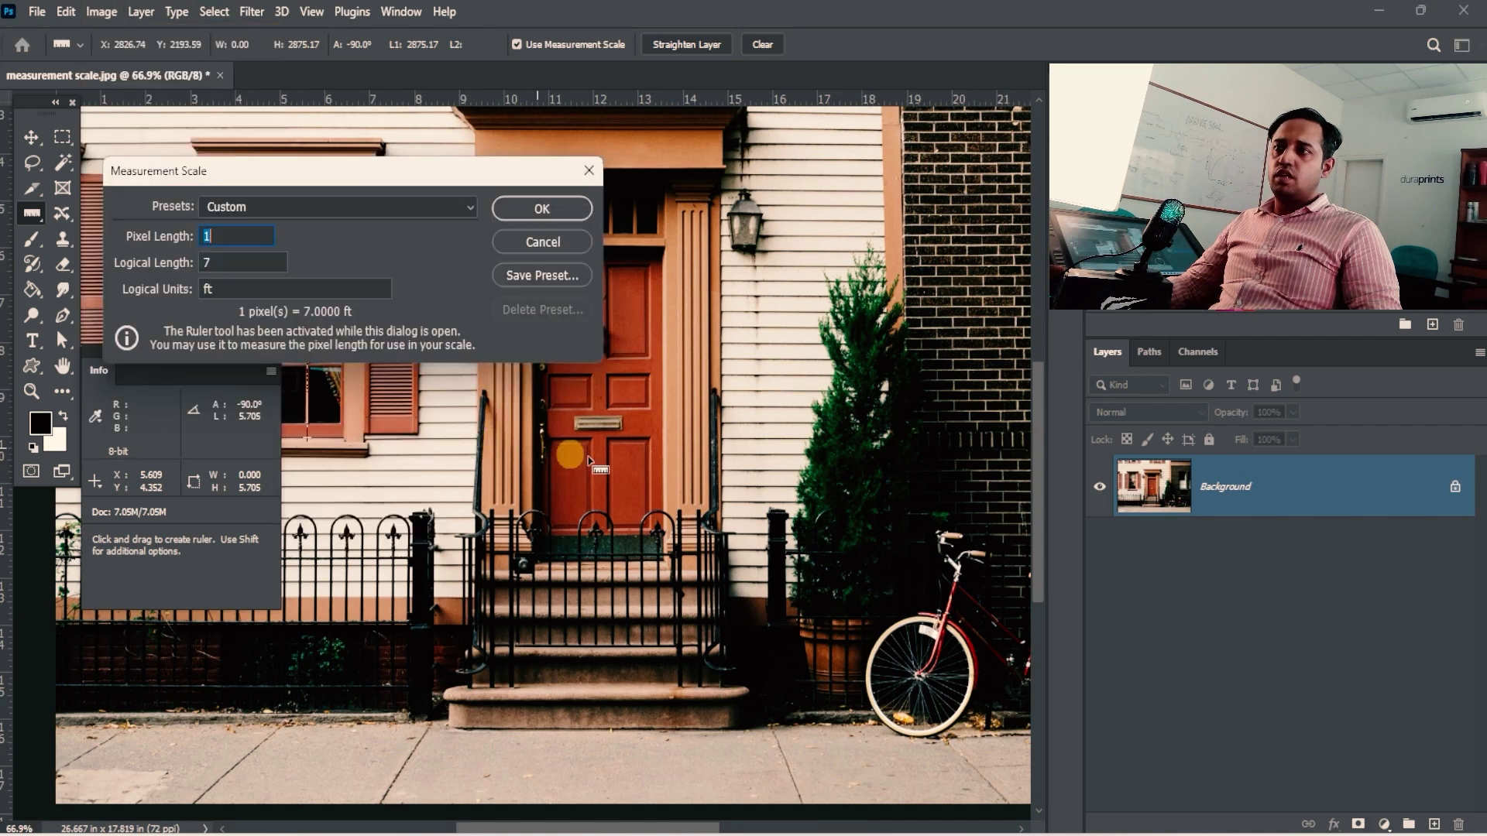
{"action": "left_click", "coordinate": [557, 247]}
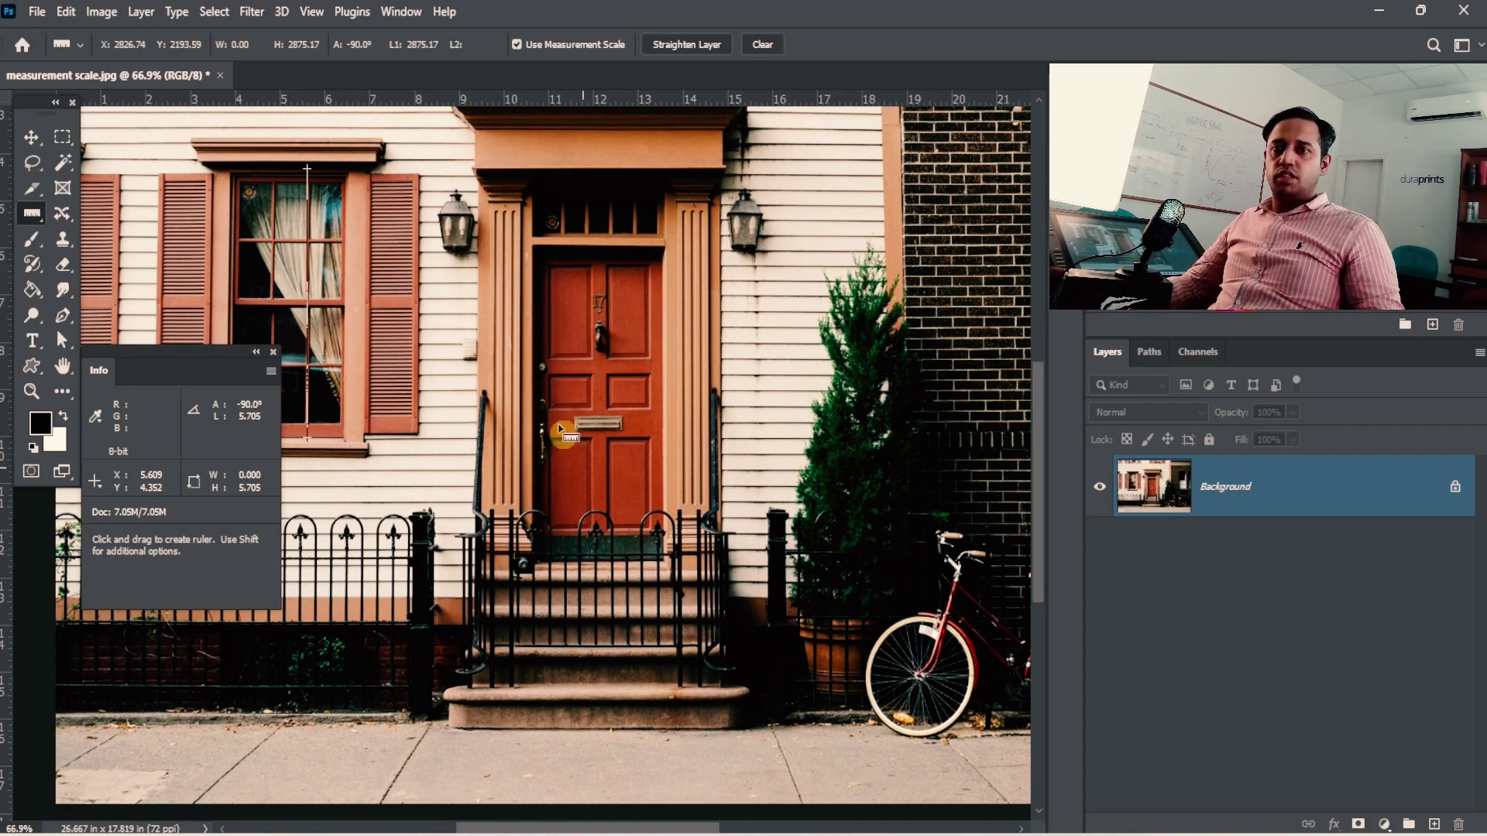
- Measure the heights of the iron fence and of the lowest doorstep with vertical ruler lines
{"action": "left_click_drag", "start_coordinate": [565, 435], "coordinate": [679, 460]}
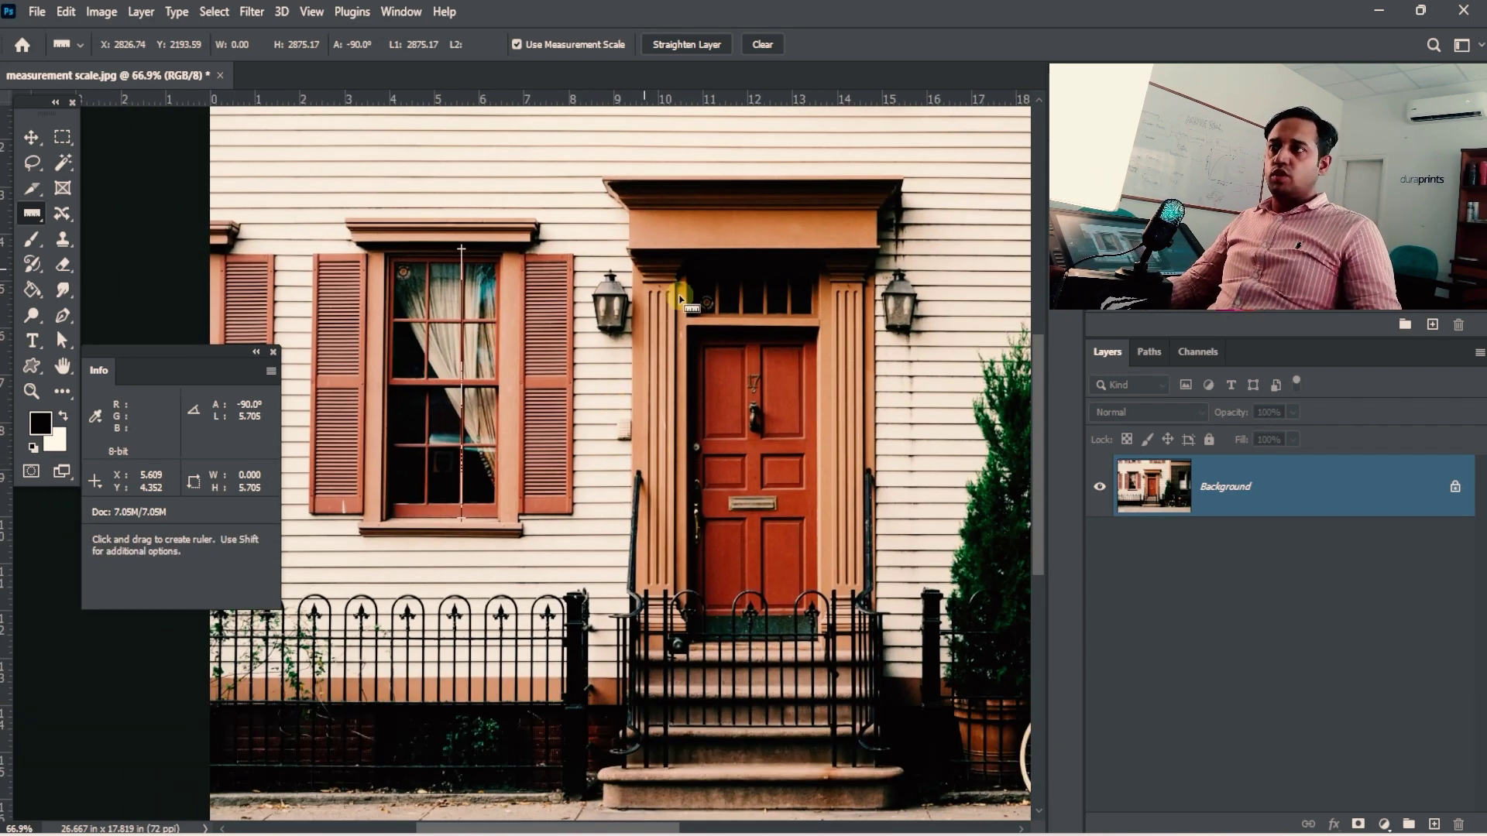
{"action": "left_click_drag", "start_coordinate": [727, 315], "coordinate": [731, 182]}
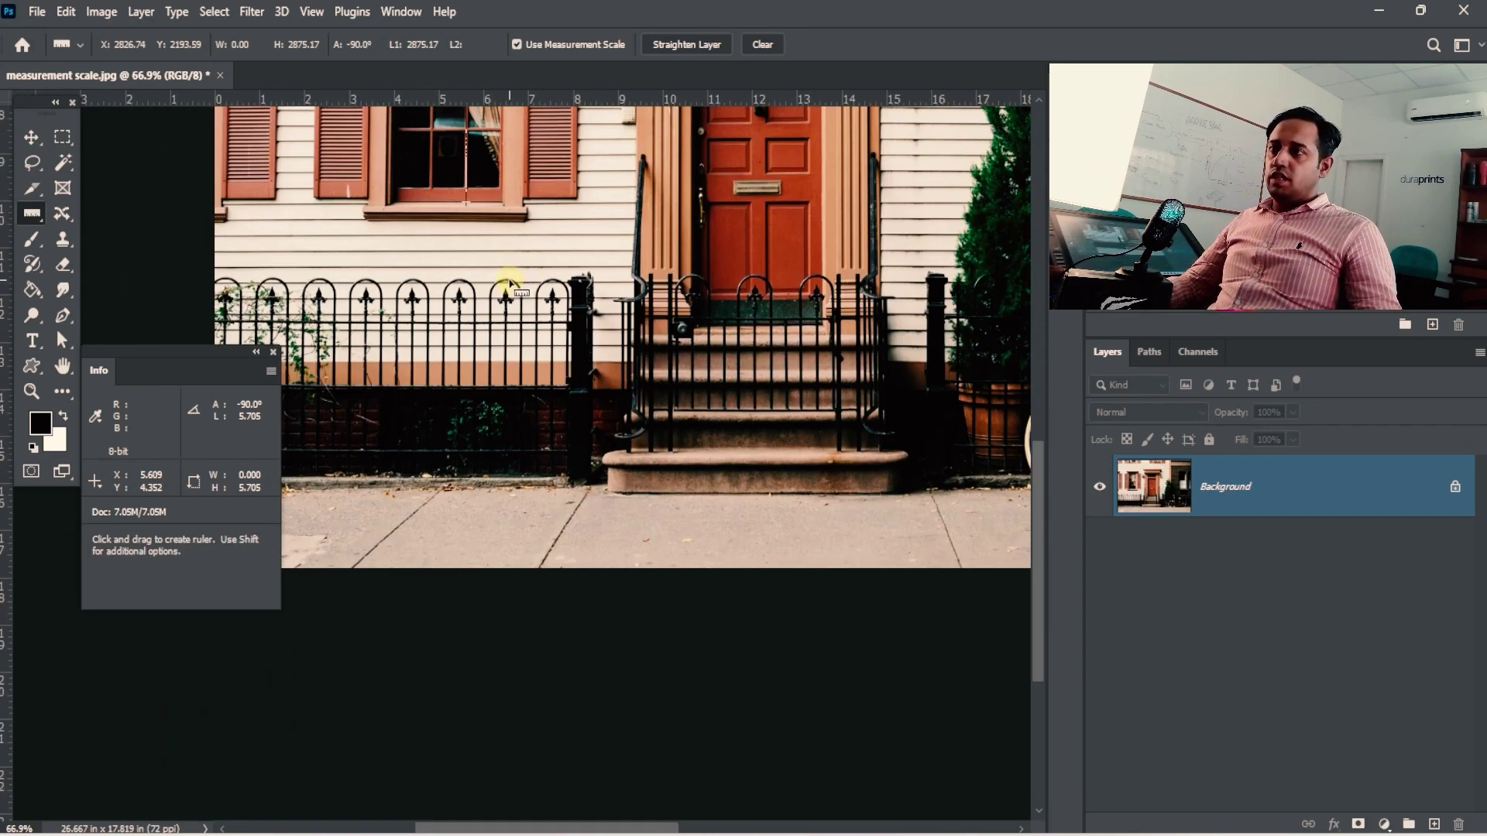
{"action": "left_click_drag", "start_coordinate": [509, 277], "coordinate": [509, 477]}
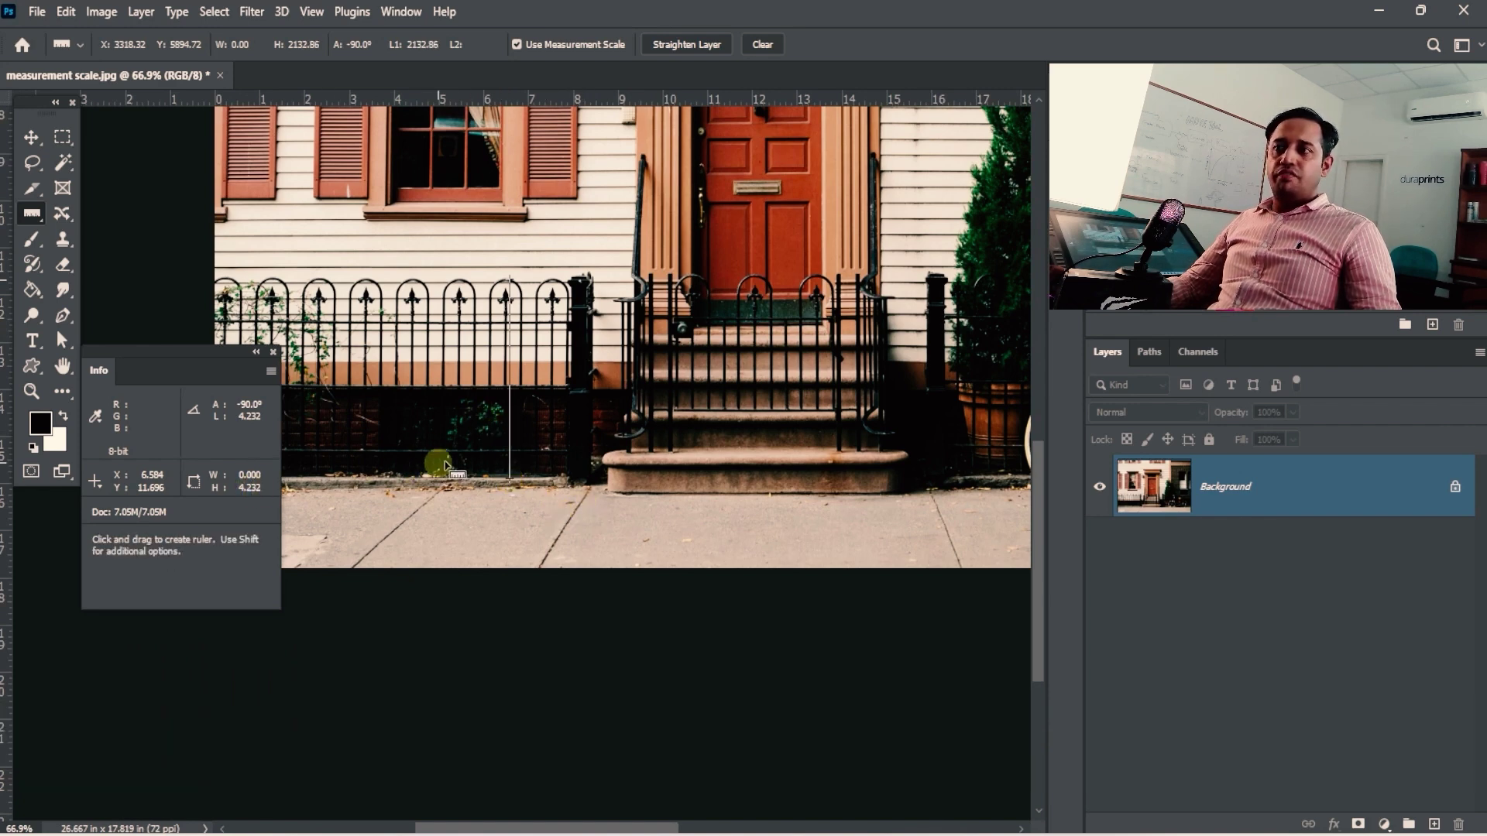
{"action": "left_click_drag", "start_coordinate": [634, 380], "coordinate": [522, 396]}
{"action": "key", "text": "shift"}
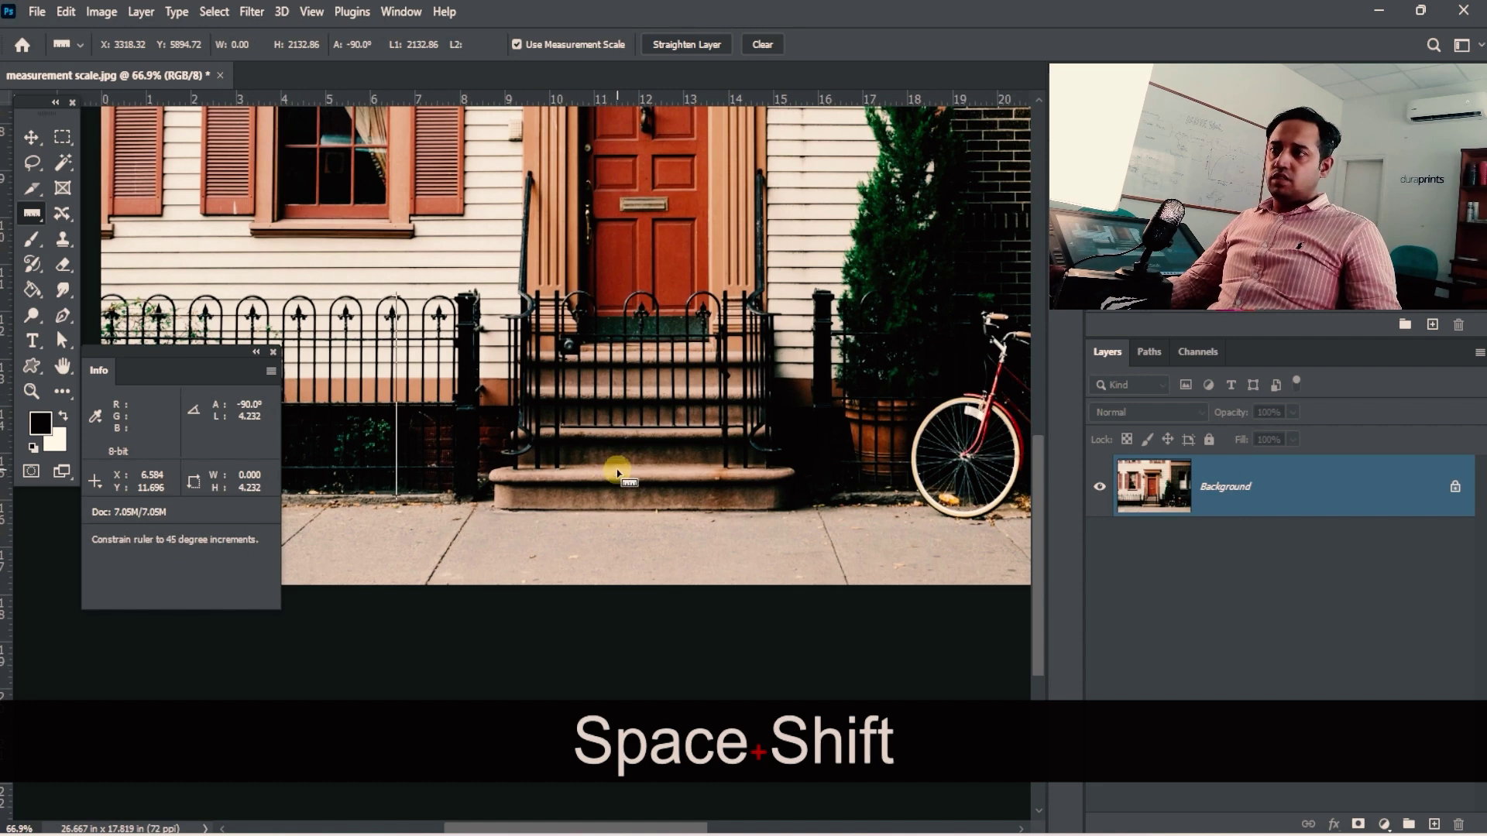
{"action": "left_click_drag", "start_coordinate": [617, 469], "coordinate": [617, 519]}
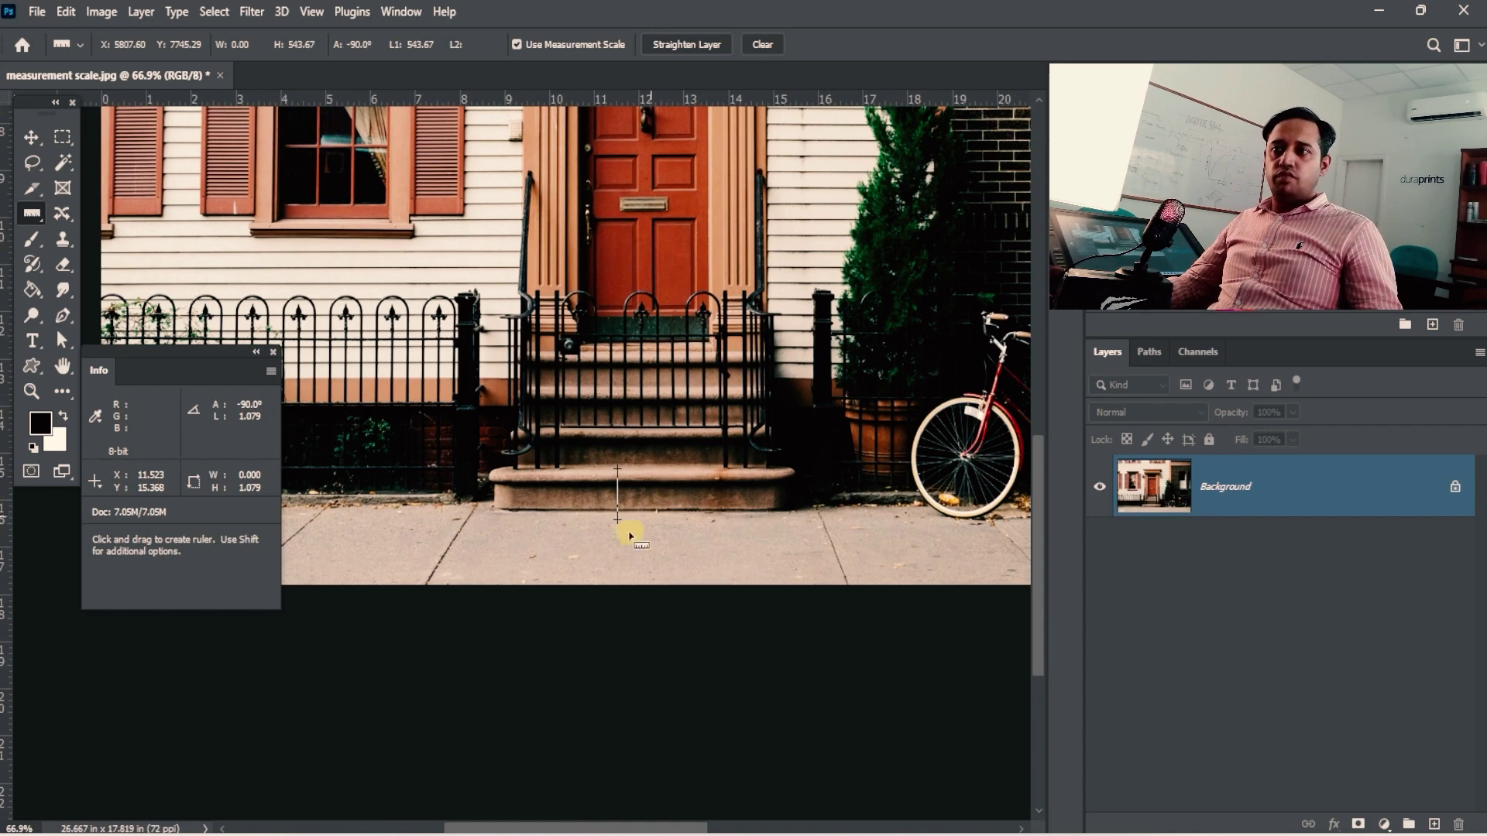
- Measure the bicycle's overall length with a horizontal ruler line from its rear wheel to its front wheel
{"action": "key", "text": "space"}
{"action": "left_click_drag", "start_coordinate": [734, 501], "coordinate": [541, 518]}
{"action": "left_click_drag", "start_coordinate": [746, 538], "coordinate": [639, 540]}
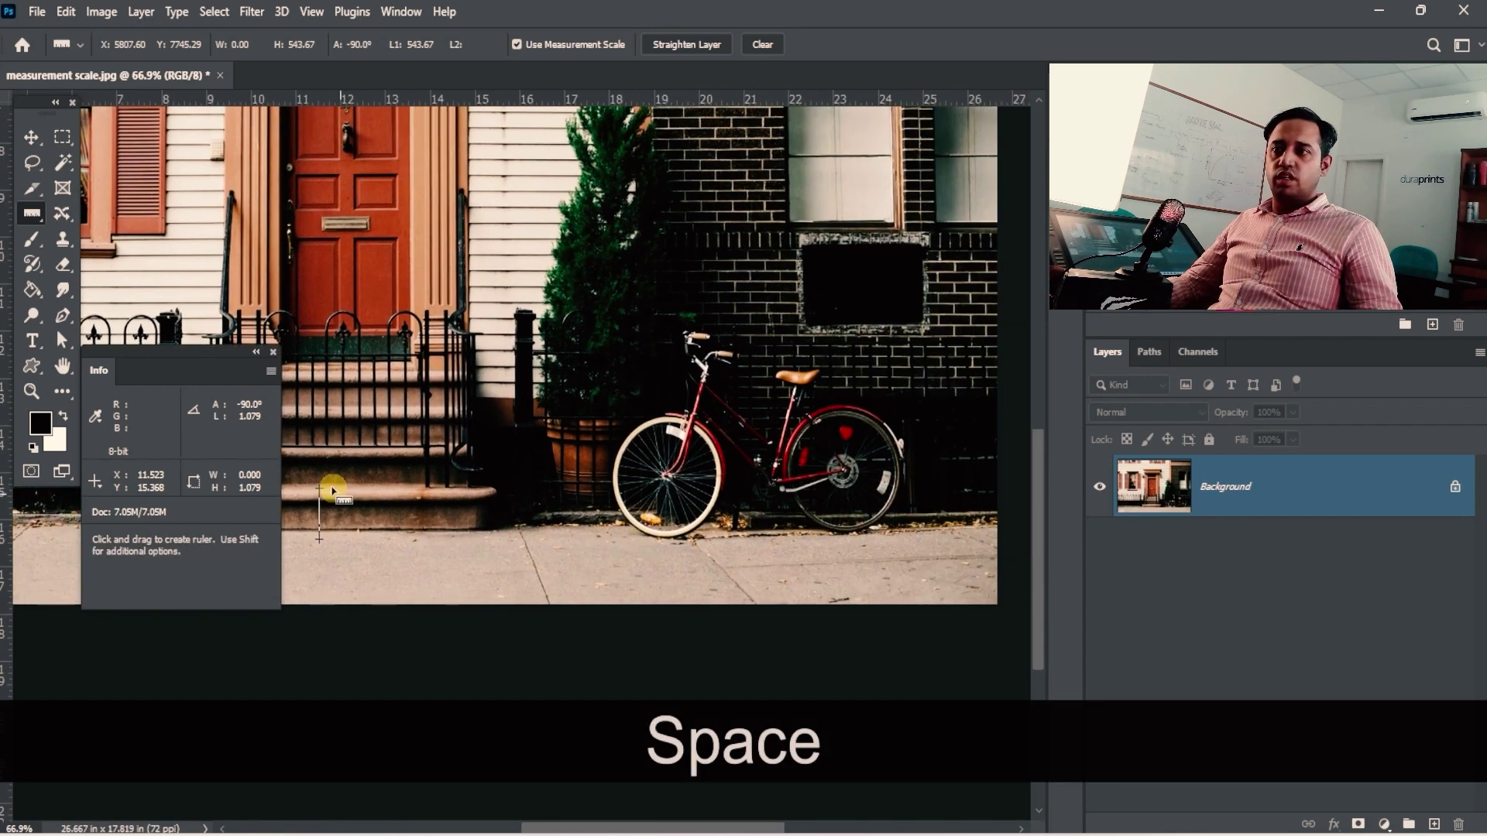
{"action": "key", "text": "space"}
{"action": "left_click_drag", "start_coordinate": [903, 494], "coordinate": [425, 475]}
{"action": "key", "text": "shift"}
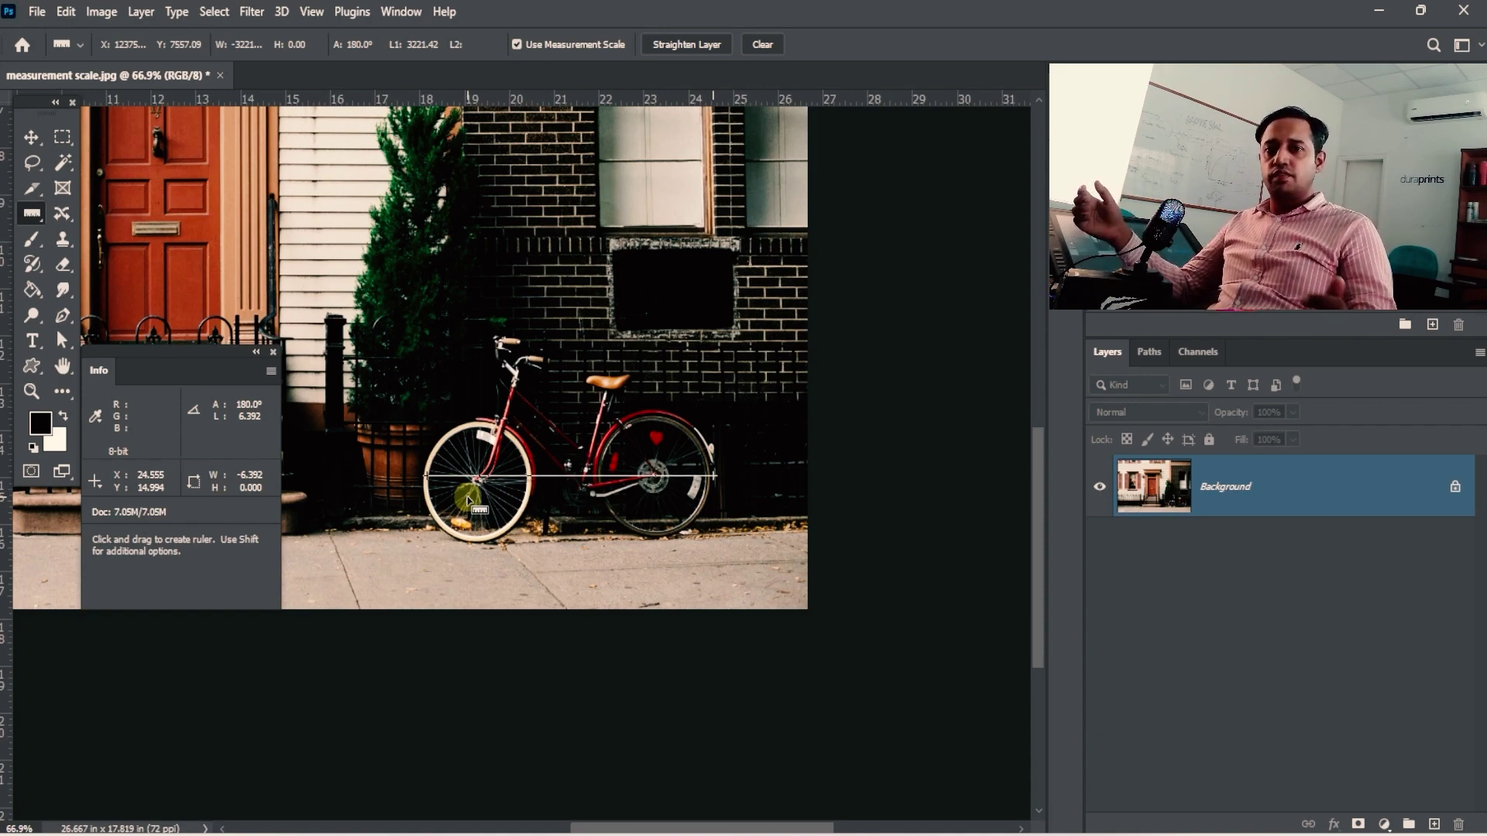
- Measure the height of the wall lantern between the window and the door with a vertical ruler line
{"action": "key", "text": "space"}
{"action": "left_click_drag", "start_coordinate": [467, 149], "coordinate": [729, 388]}
{"action": "left_click", "coordinate": [700, 385], "text": "ctrl"}
{"action": "left_click_drag", "start_coordinate": [620, 328], "coordinate": [377, 189]}
{"action": "left_click_drag", "start_coordinate": [650, 585], "coordinate": [657, 388]}
{"action": "left_click_drag", "start_coordinate": [528, 291], "coordinate": [596, 410]}
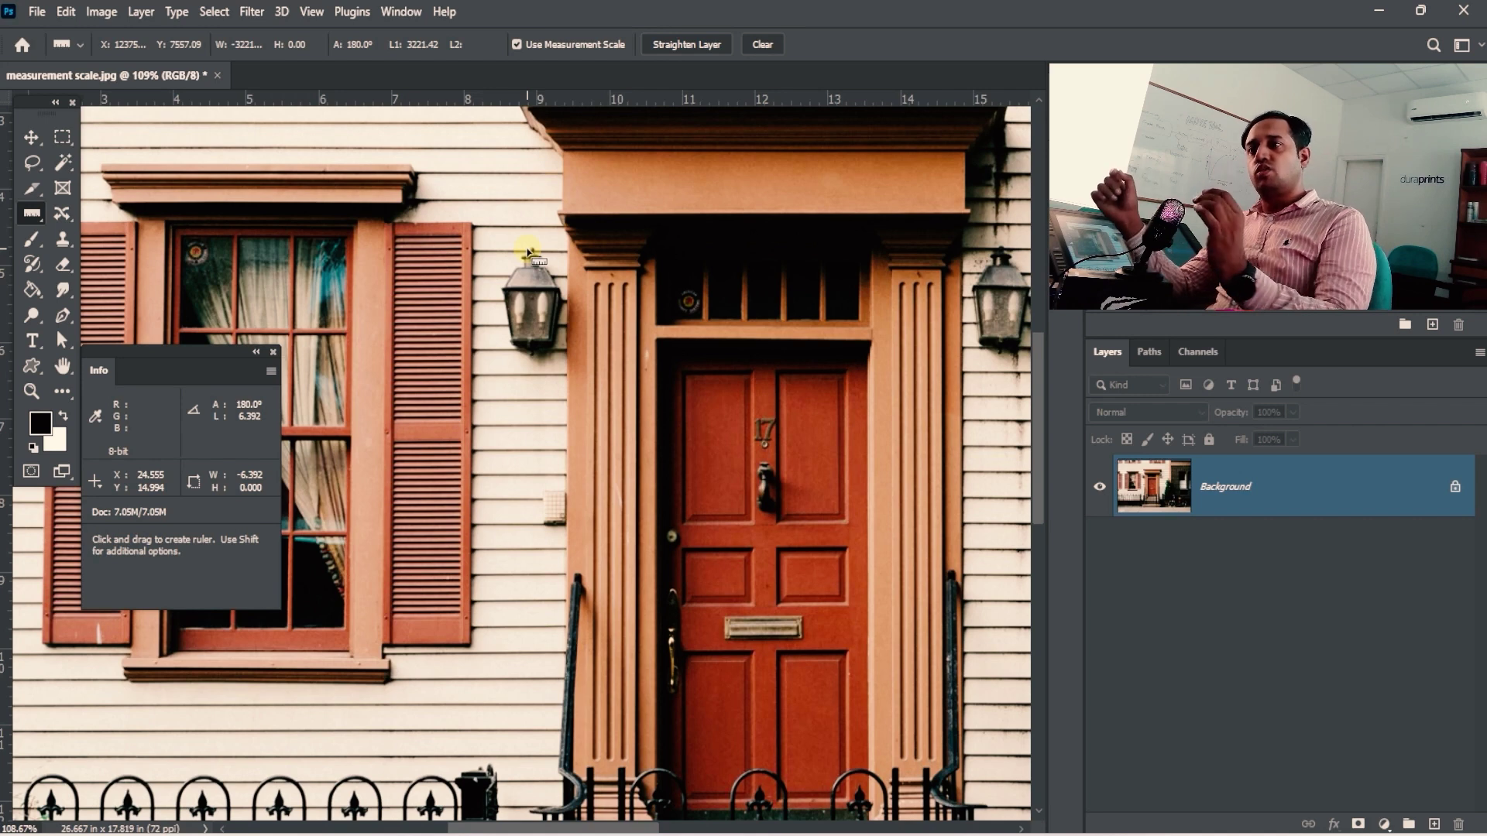
{"action": "left_click_drag", "start_coordinate": [534, 250], "coordinate": [534, 367]}
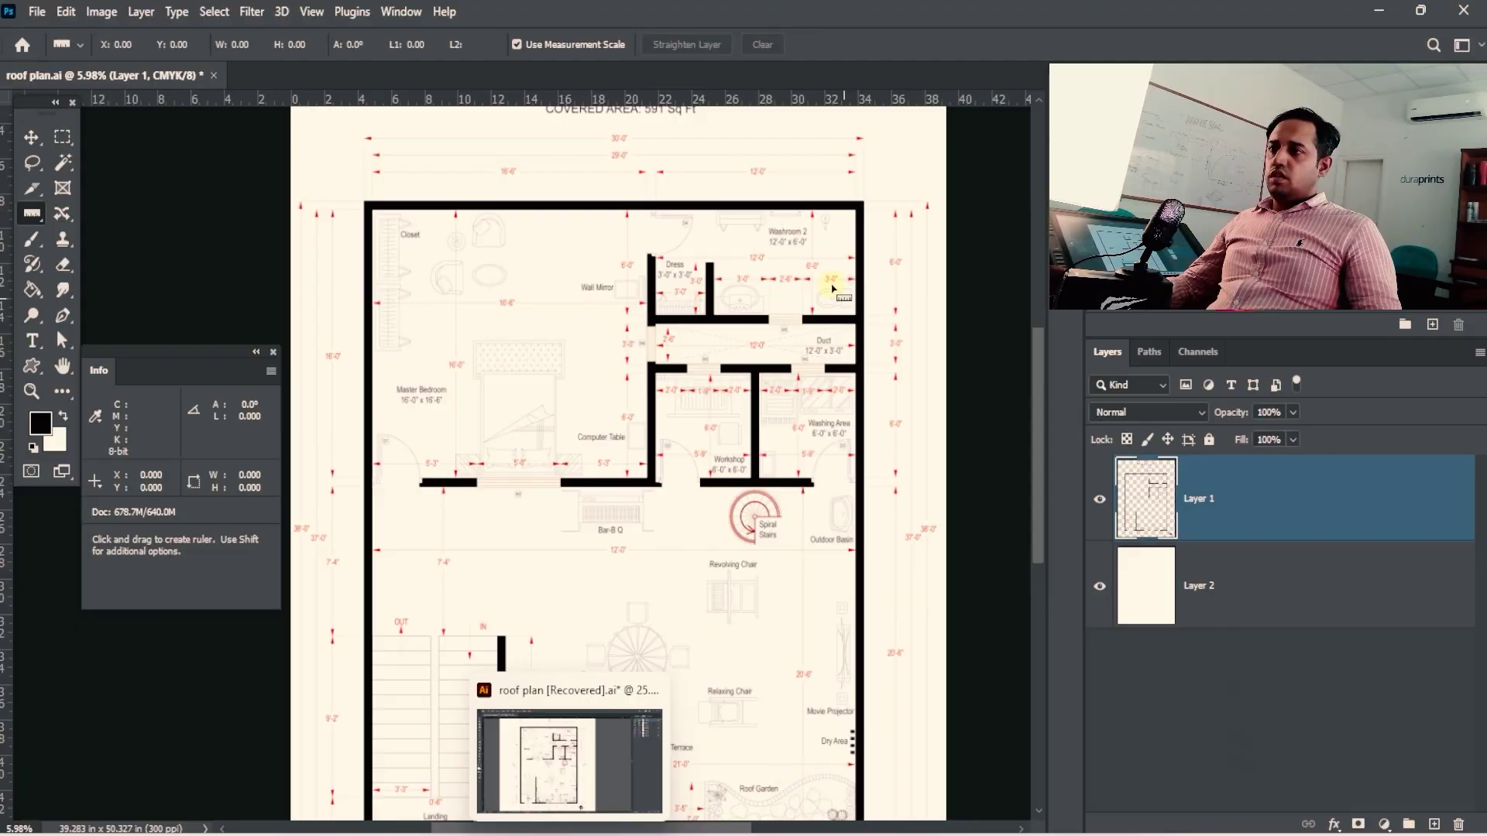
- Examine the labelled dimensions in roof plan.ai, from the master bedroom down to the stair landing and balcony
{"action": "left_click", "coordinate": [707, 372], "text": "ctrl"}
{"action": "left_click_drag", "start_coordinate": [707, 372], "coordinate": [716, 253]}
{"action": "left_click_drag", "start_coordinate": [492, 304], "coordinate": [642, 316]}
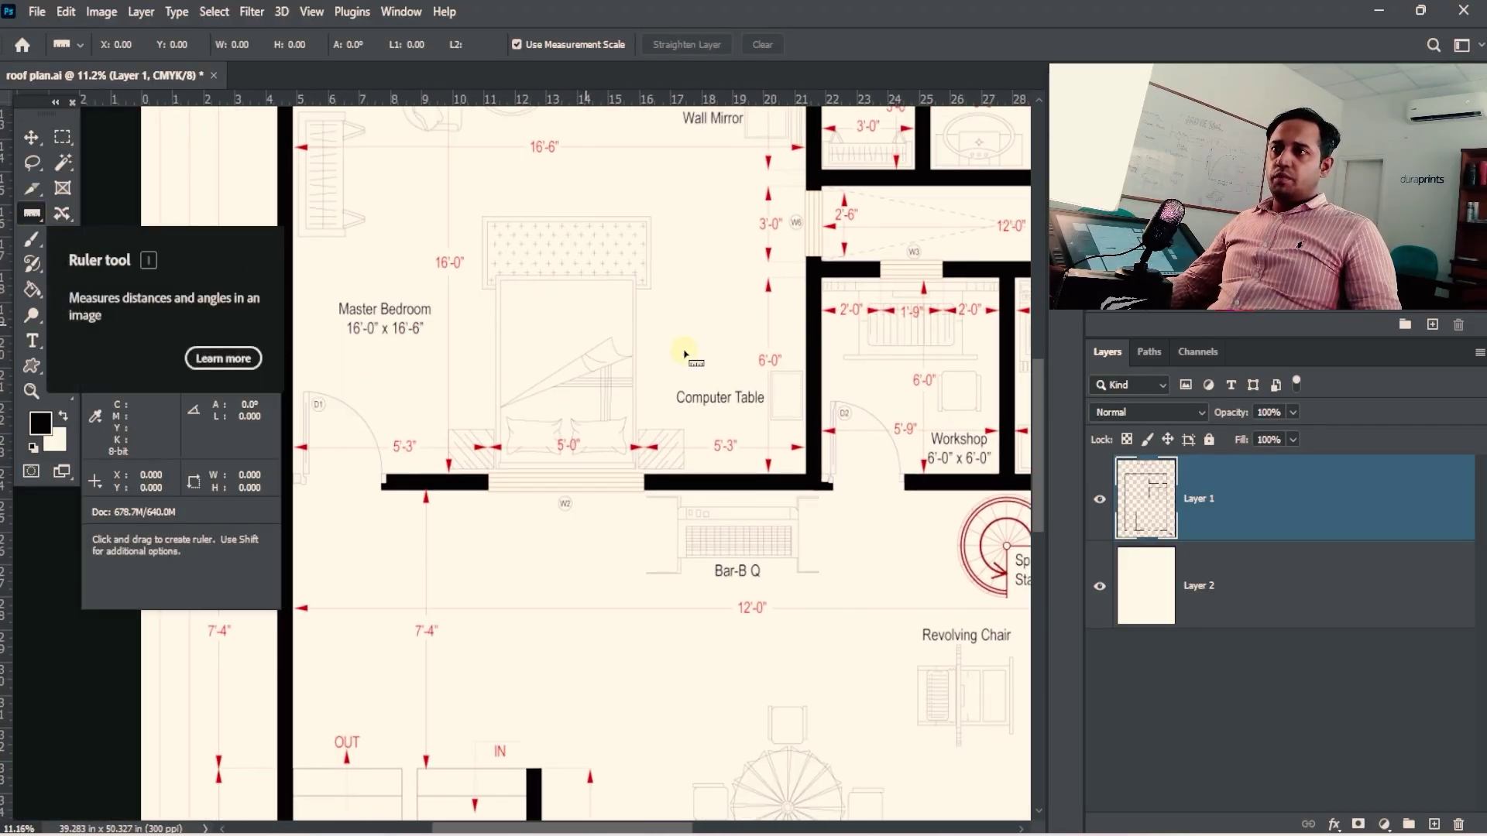
{"action": "mouse_move", "coordinate": [706, 385]}
{"action": "left_mouse_down"}
{"action": "mouse_move", "coordinate": [701, 520]}
{"action": "mouse_move", "coordinate": [633, 488]}
{"action": "mouse_move", "coordinate": [603, 492]}
{"action": "left_mouse_up"}
{"action": "left_click_drag", "start_coordinate": [918, 566], "coordinate": [677, 402]}
{"action": "mouse_move", "coordinate": [575, 500]}
{"action": "left_mouse_down"}
{"action": "mouse_move", "coordinate": [787, 401]}
{"action": "mouse_move", "coordinate": [872, 278]}
{"action": "left_mouse_up"}
{"action": "left_click_drag", "start_coordinate": [678, 402], "coordinate": [653, 162]}
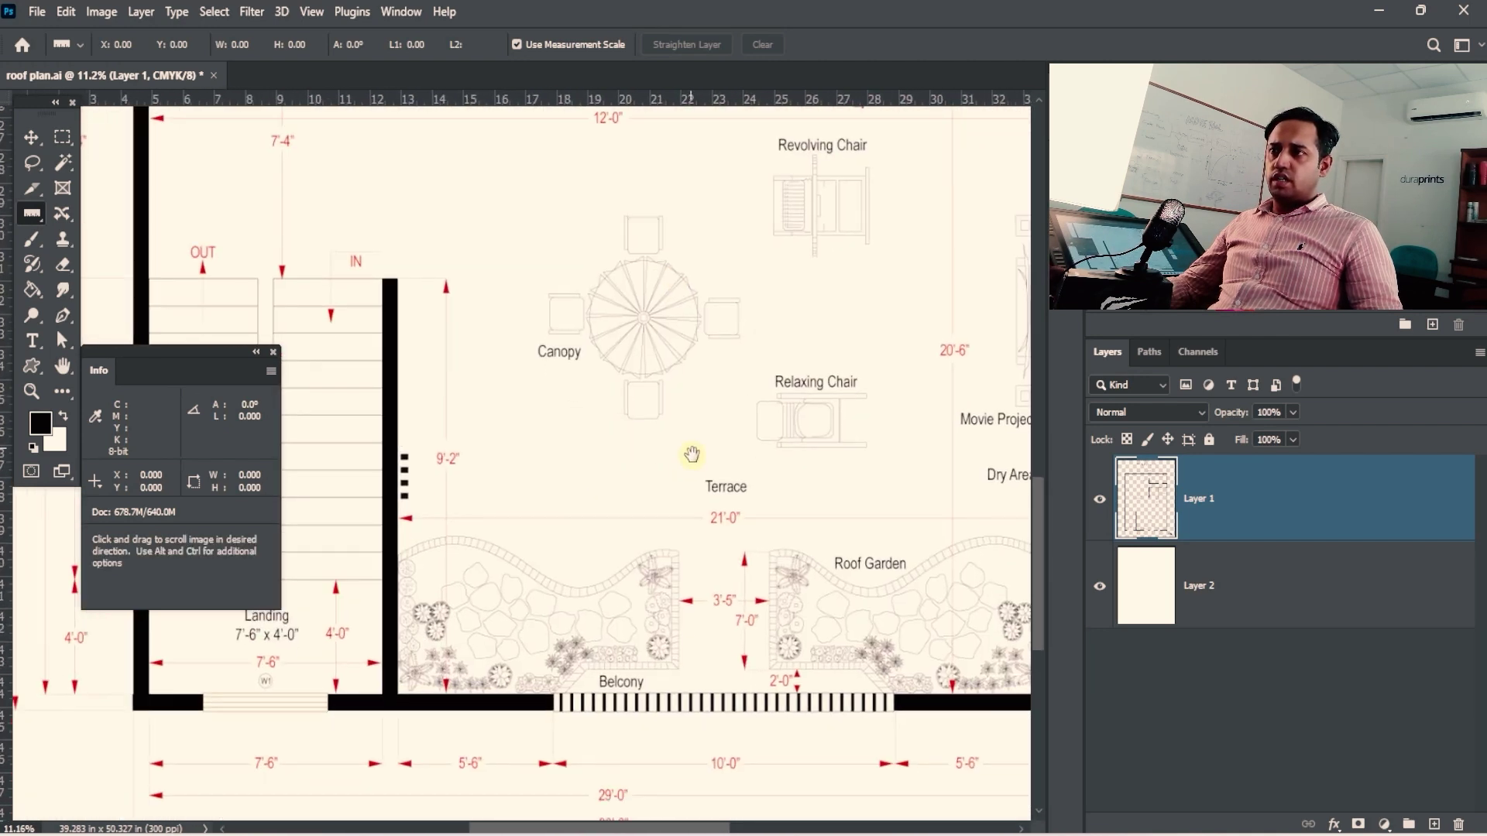
{"action": "left_click_drag", "start_coordinate": [693, 454], "coordinate": [668, 301]}
{"action": "left_click_drag", "start_coordinate": [655, 511], "coordinate": [727, 390]}
{"action": "left_click_drag", "start_coordinate": [583, 489], "coordinate": [713, 337]}
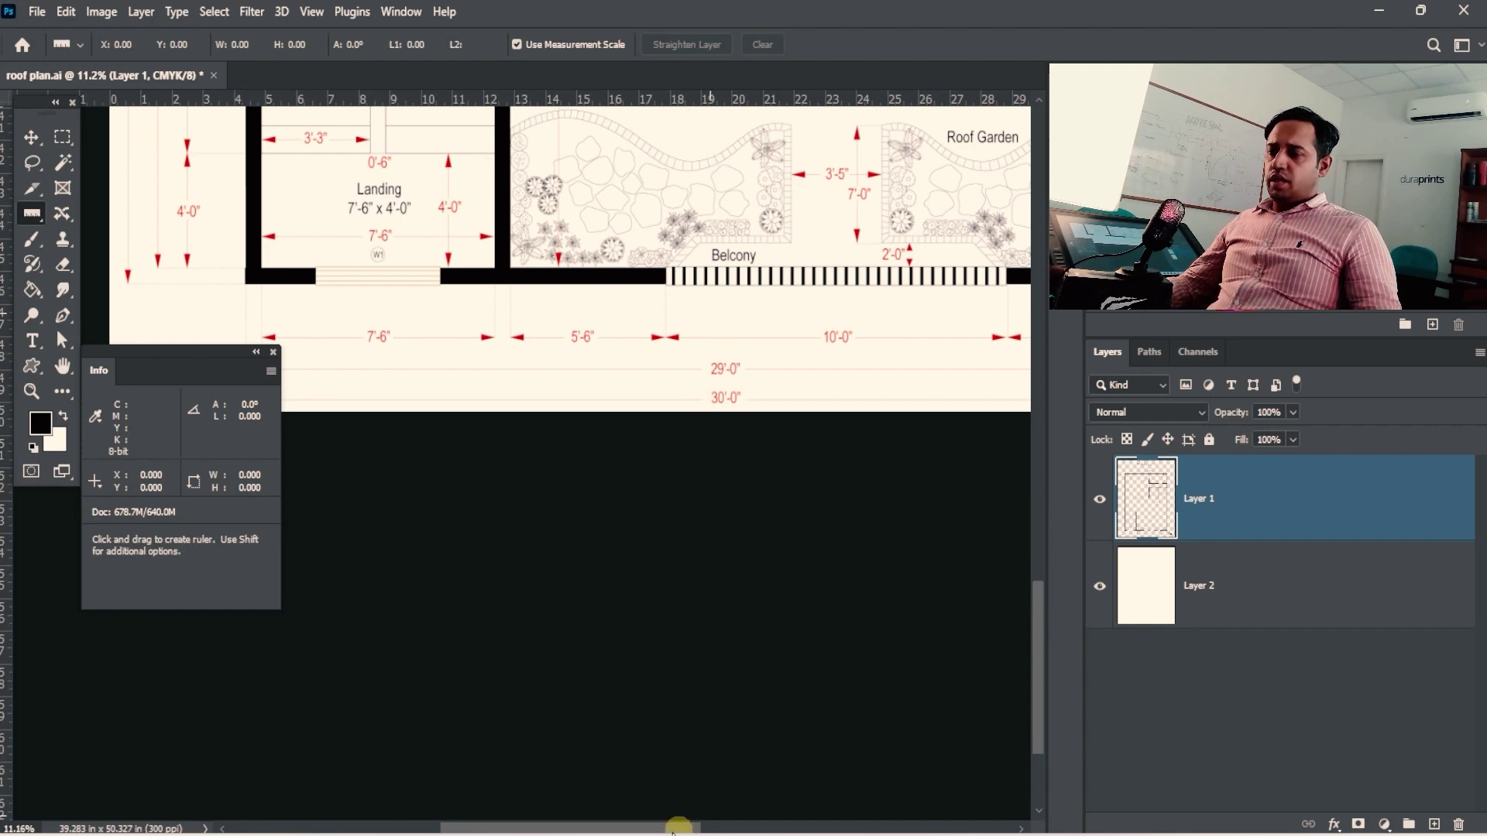
- Switch to Illustrator and examine the original roof plan drawing around the workshop, Bar-B Q, canopy and terrace
{"action": "mouse_move", "coordinate": [569, 833]}
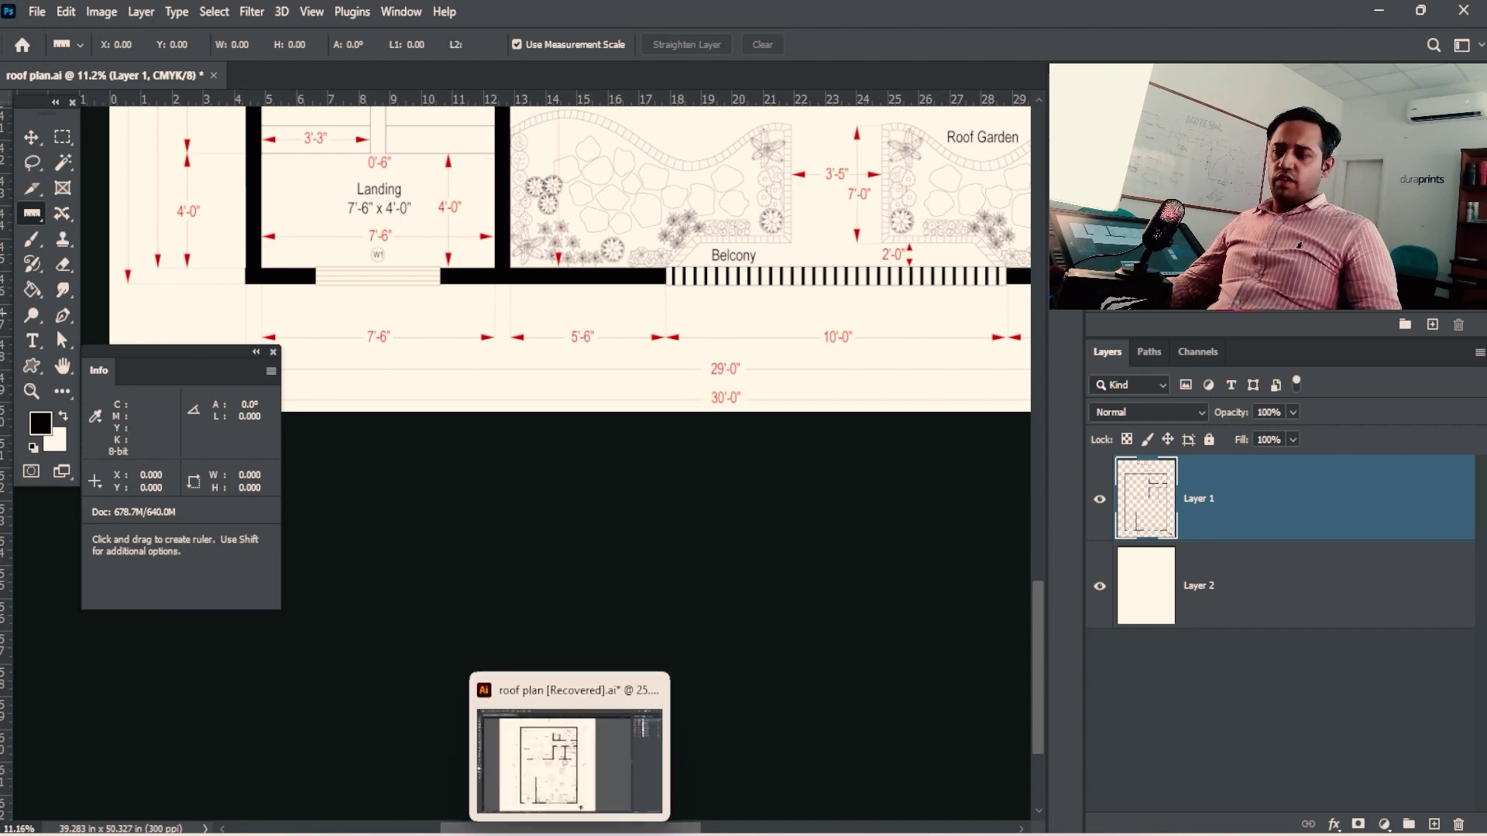
{"action": "left_click", "coordinate": [569, 743]}
{"action": "key", "text": "ctrl+space"}
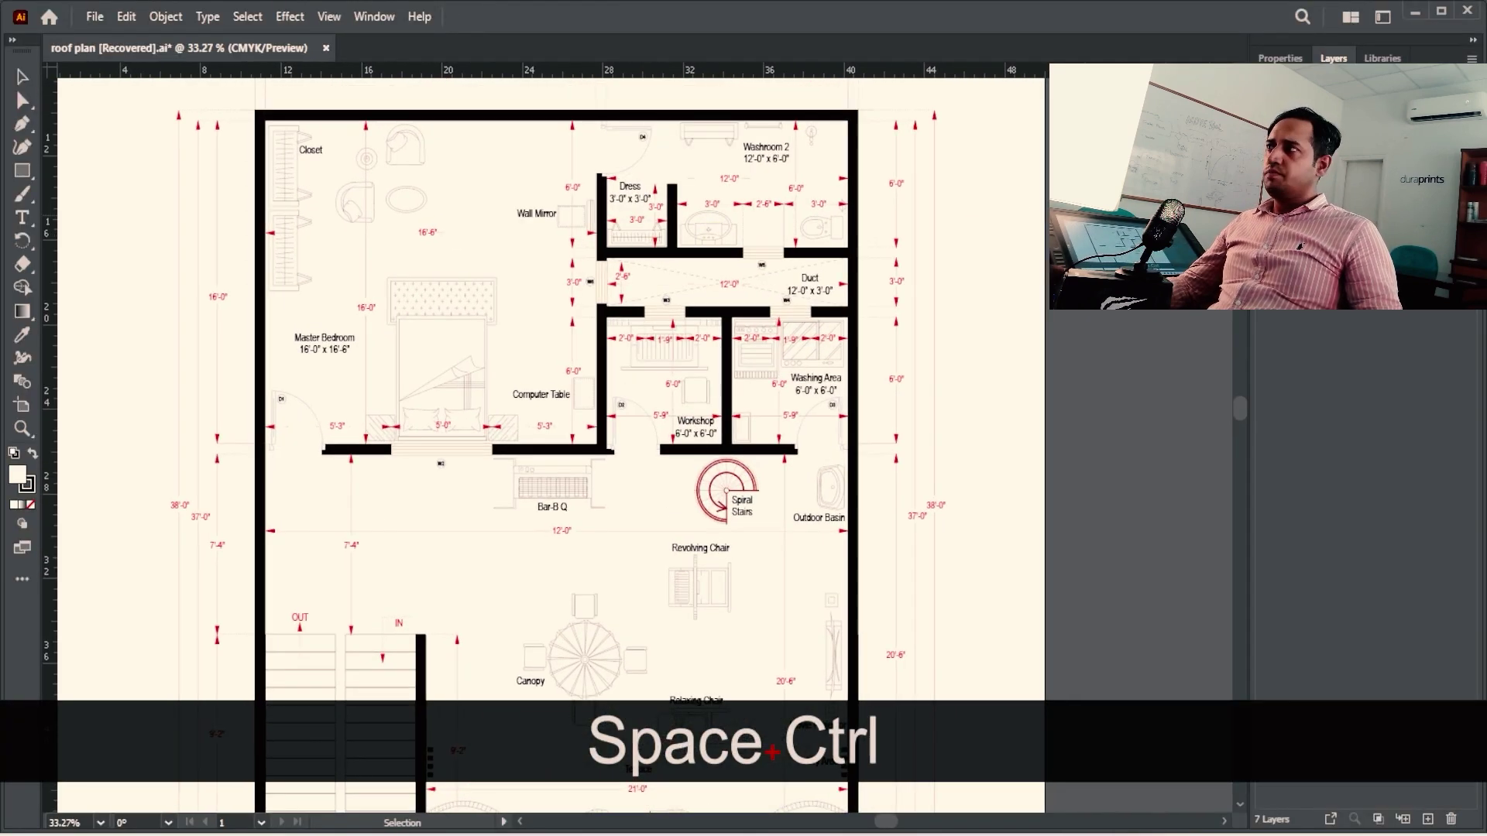
{"action": "left_click", "coordinate": [1263, 147]}
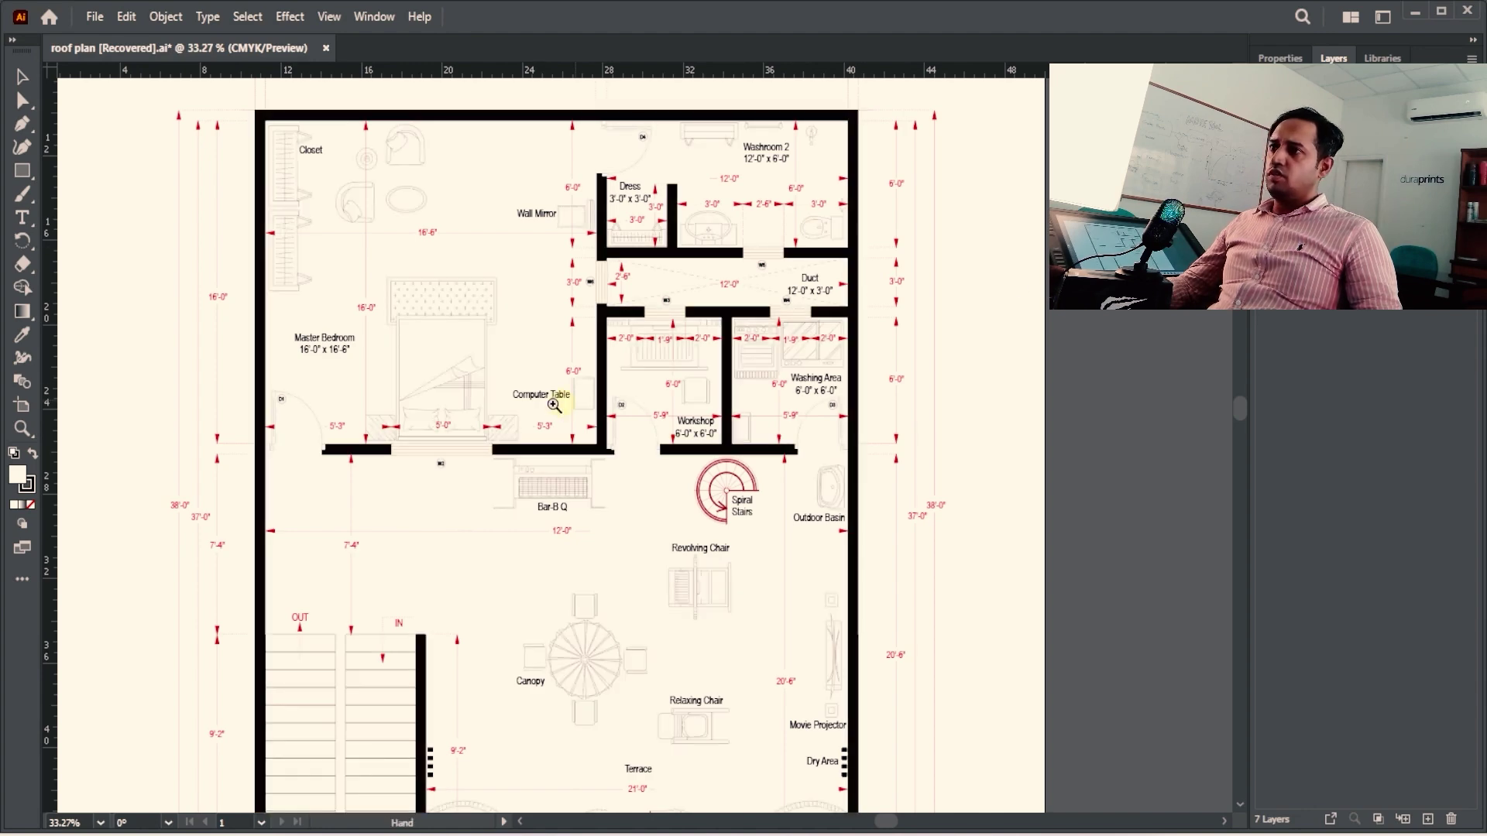
{"action": "left_click_drag", "start_coordinate": [474, 378], "coordinate": [537, 362]}
{"action": "left_click", "coordinate": [430, 275]}
{"action": "left_click_drag", "start_coordinate": [469, 321], "coordinate": [590, 244]}
{"action": "left_click_drag", "start_coordinate": [816, 362], "coordinate": [684, 442]}
{"action": "left_click_drag", "start_coordinate": [798, 322], "coordinate": [861, 319]}
{"action": "left_click_drag", "start_coordinate": [895, 422], "coordinate": [862, 242]}
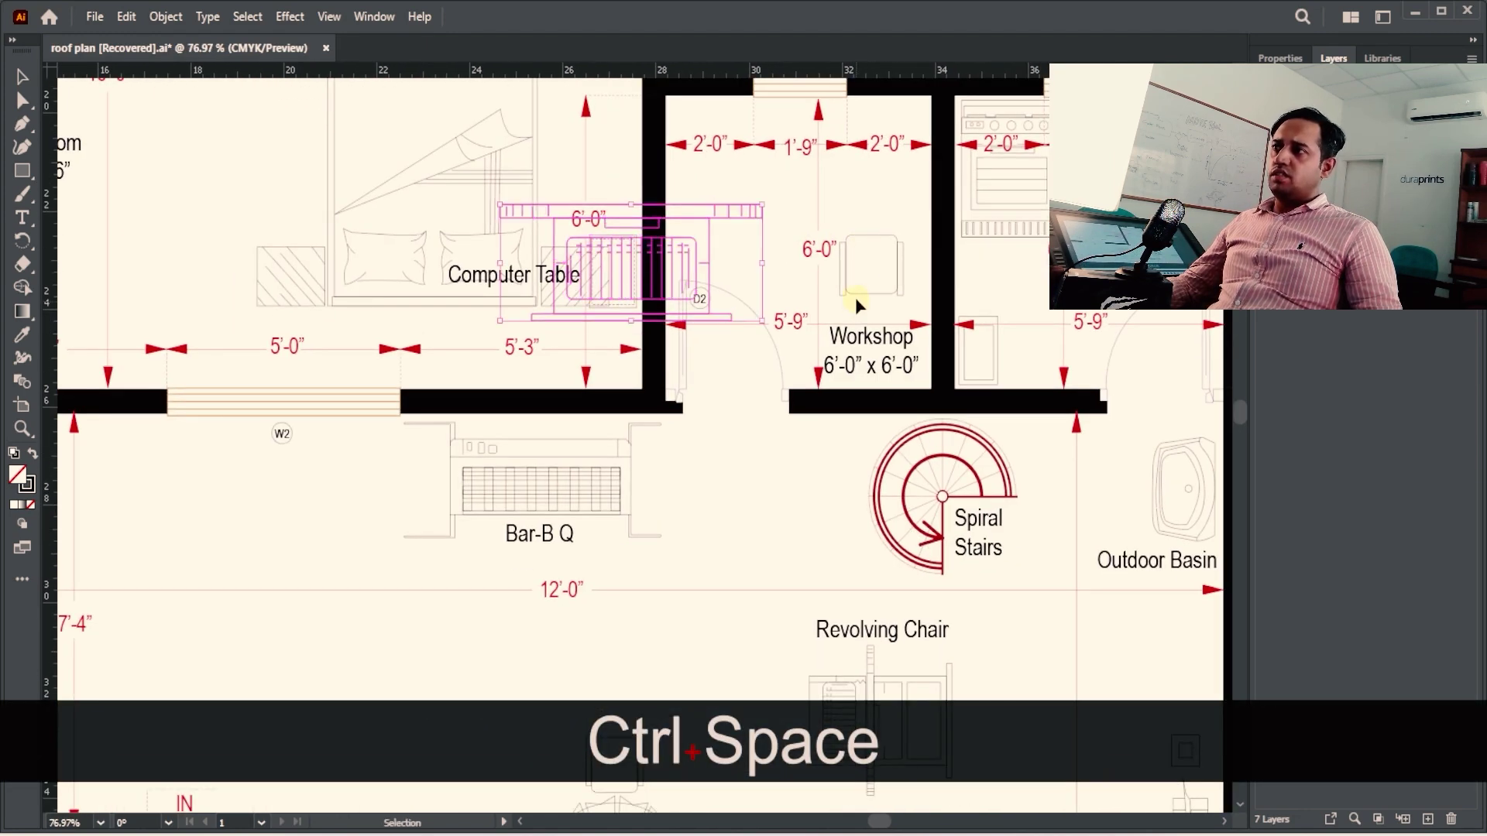
{"action": "left_click_drag", "start_coordinate": [853, 295], "coordinate": [825, 348]}
{"action": "left_click_drag", "start_coordinate": [619, 505], "coordinate": [783, 347]}
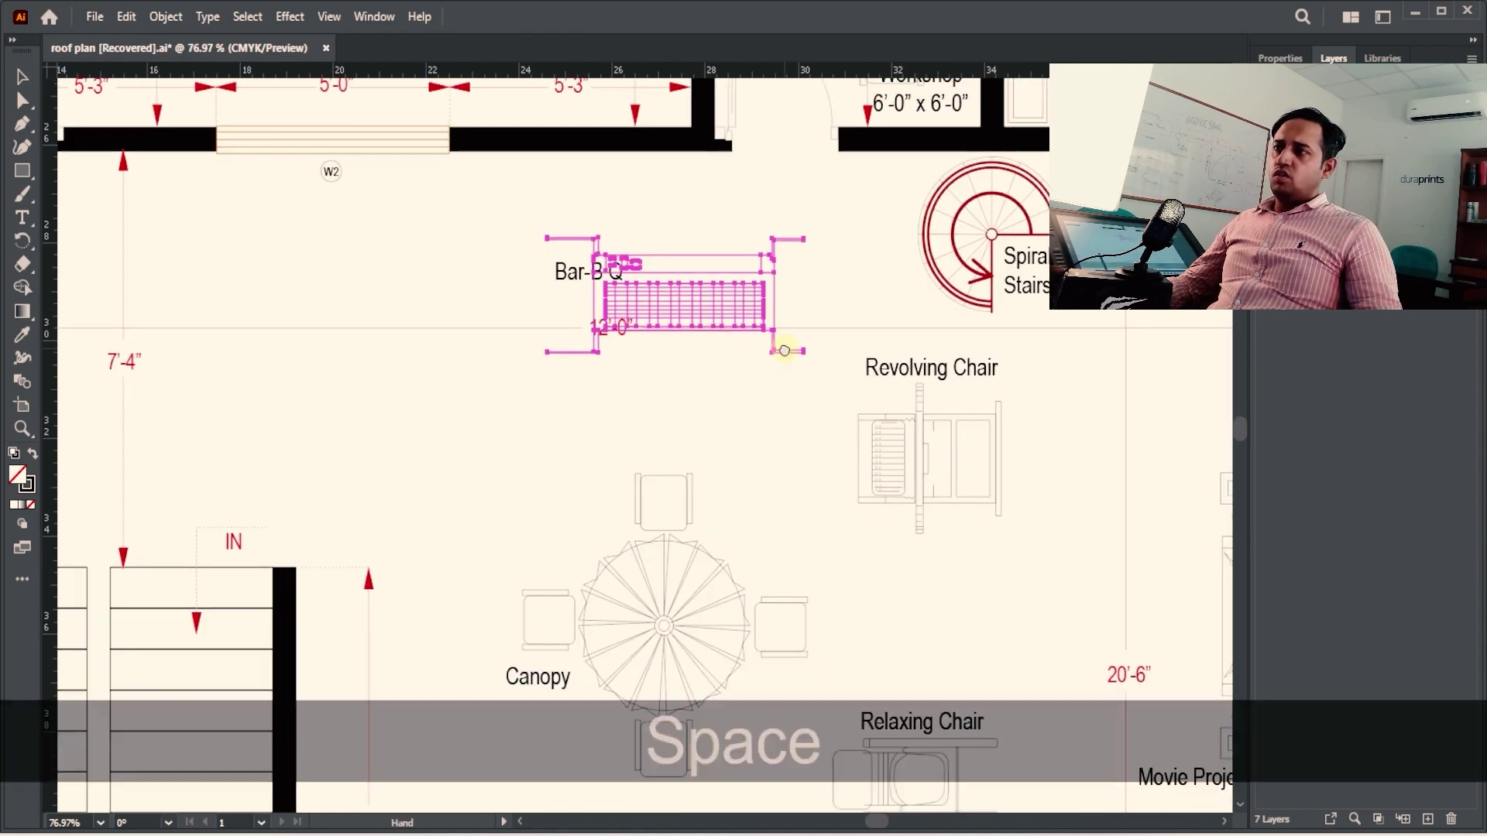
{"action": "left_click_drag", "start_coordinate": [735, 294], "coordinate": [521, 405]}
{"action": "left_click_drag", "start_coordinate": [619, 397], "coordinate": [869, 407]}
{"action": "left_click_drag", "start_coordinate": [889, 519], "coordinate": [773, 232]}
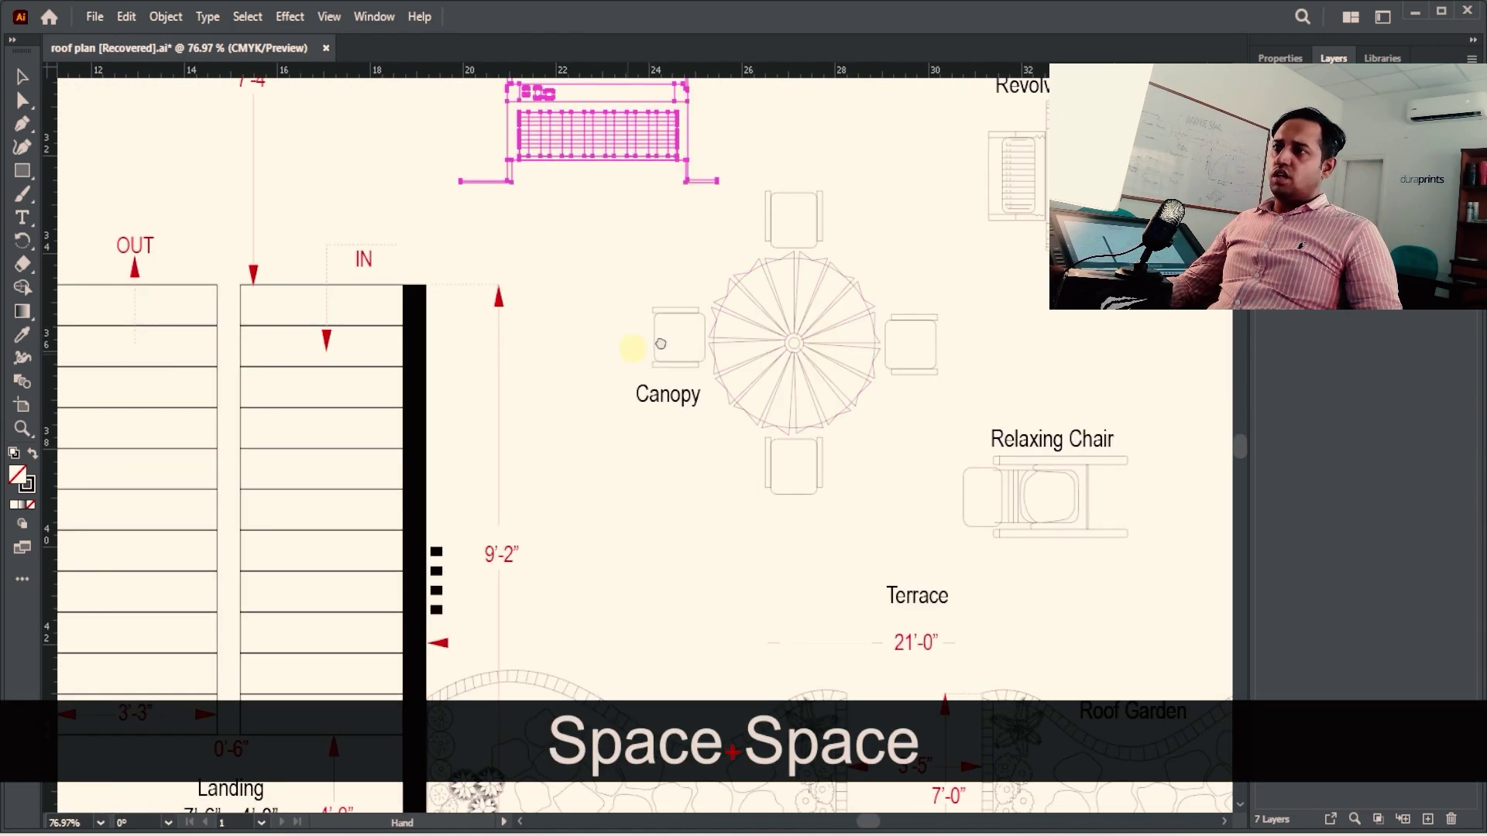
{"action": "left_click_drag", "start_coordinate": [661, 342], "coordinate": [866, 288]}
{"action": "left_click_drag", "start_coordinate": [830, 379], "coordinate": [767, 381]}
{"action": "left_click_drag", "start_coordinate": [764, 415], "coordinate": [707, 173]}
{"action": "left_click_drag", "start_coordinate": [734, 254], "coordinate": [720, 371]}
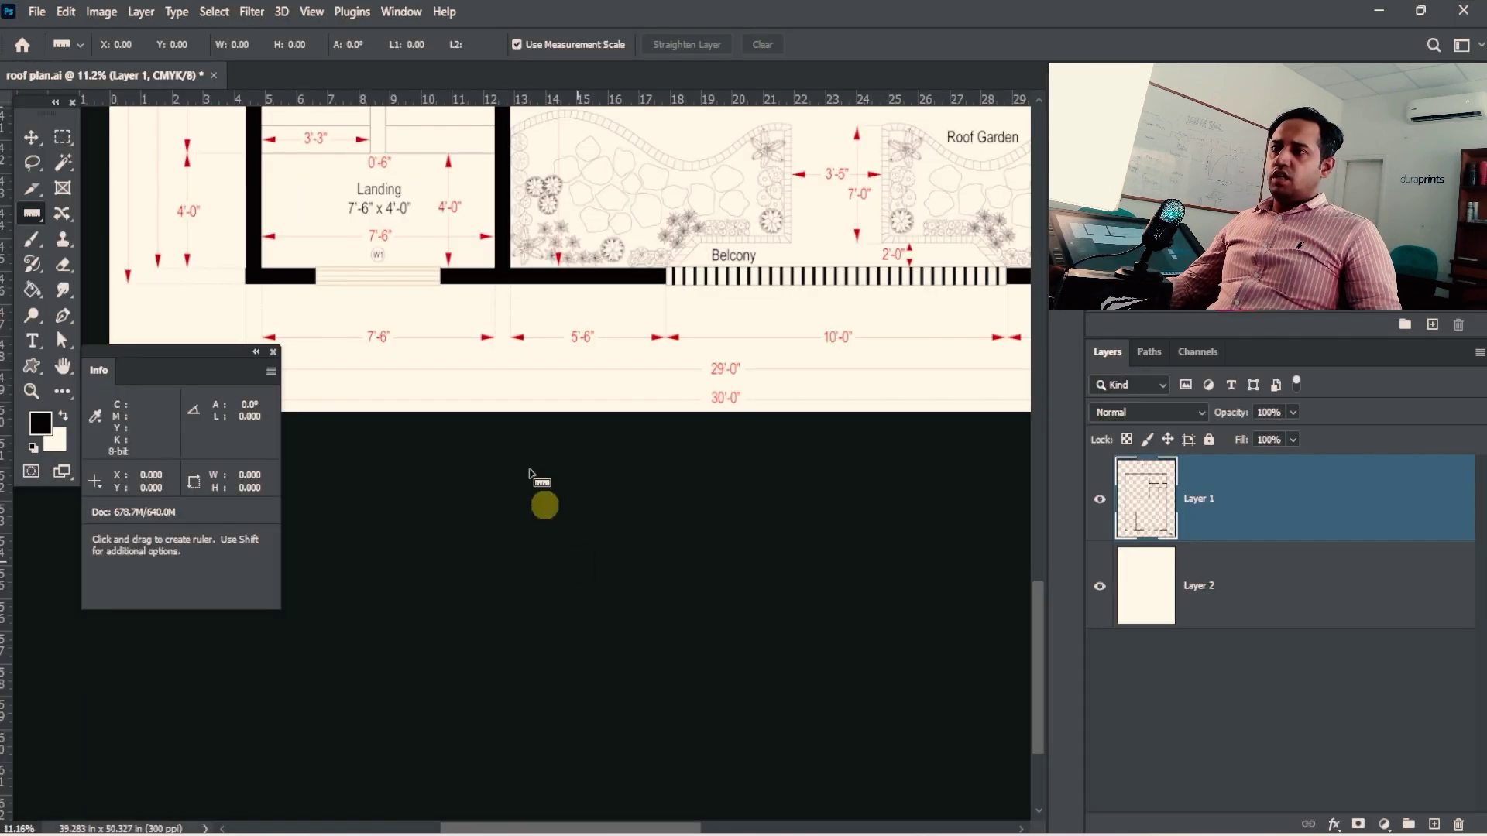
- Examine the Photoshop roof plan from the terrace up to the master bedroom and its window W2
{"action": "left_click", "coordinate": [491, 485], "text": "ctrl+alt"}
{"action": "left_click", "coordinate": [647, 402], "text": "ctrl+alt"}
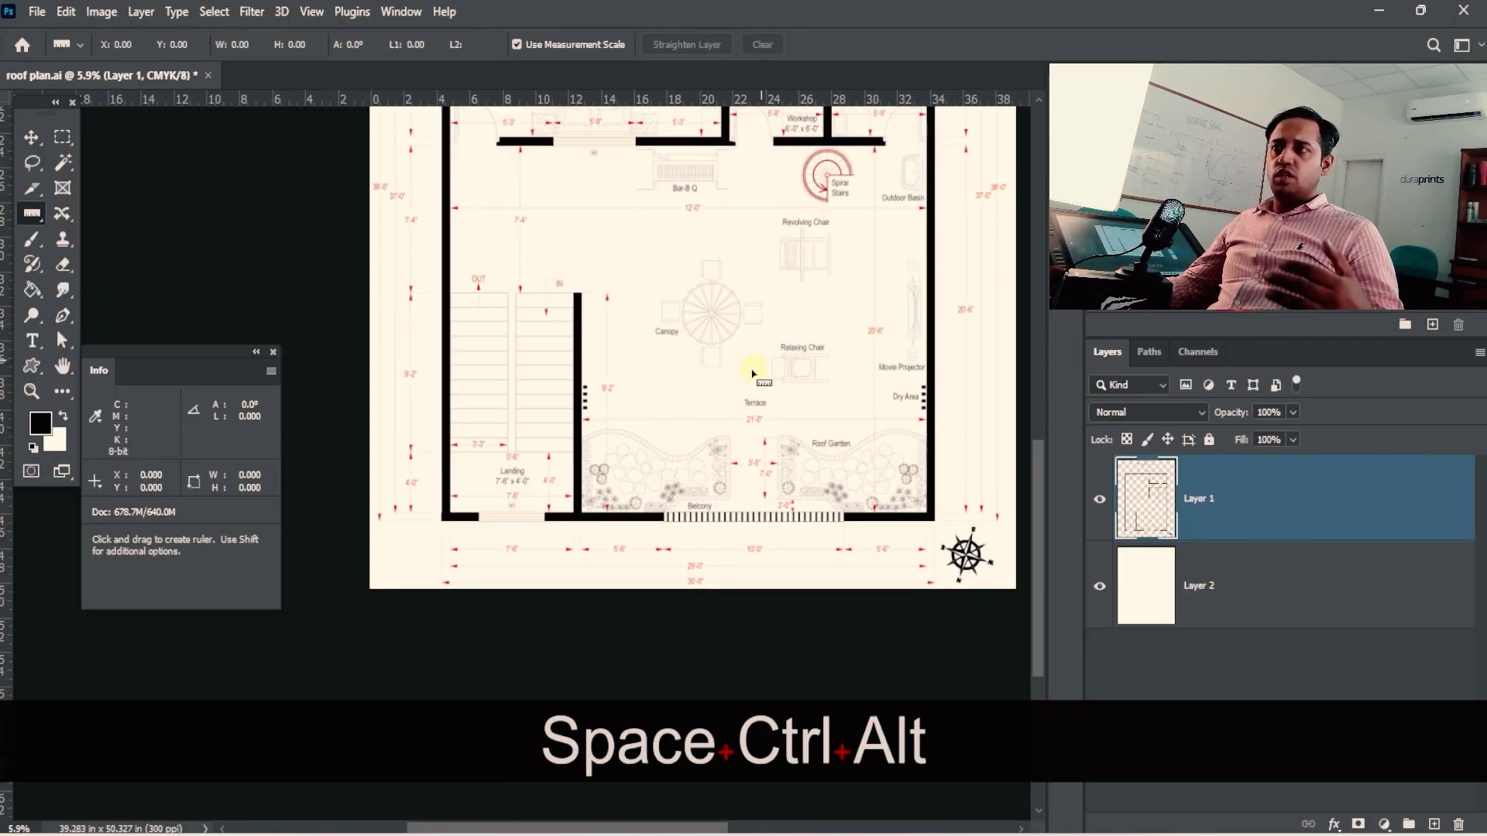
{"action": "left_click_drag", "start_coordinate": [697, 371], "coordinate": [678, 435]}
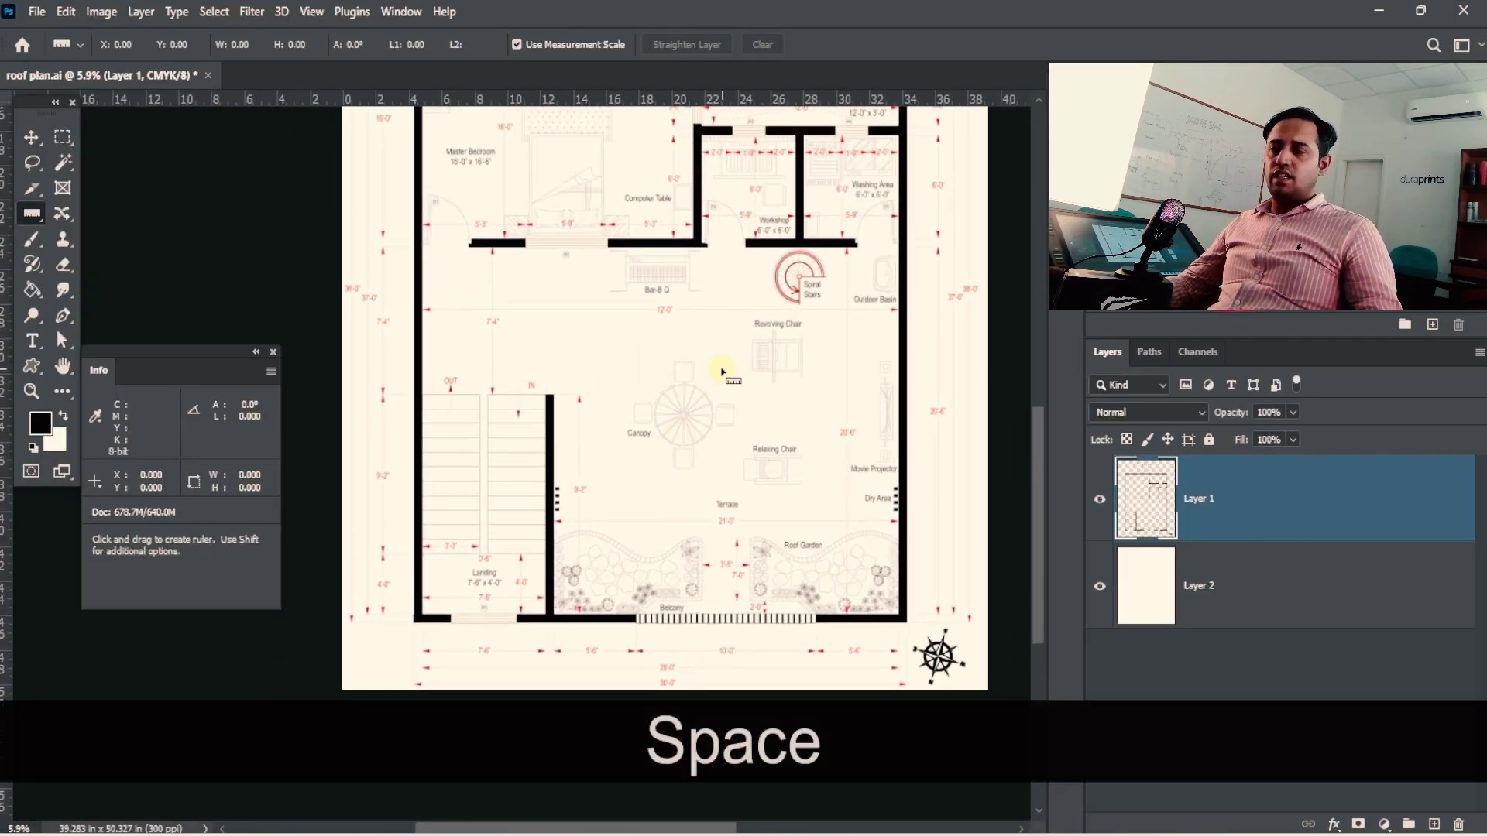
{"action": "left_click_drag", "start_coordinate": [720, 373], "coordinate": [669, 432]}
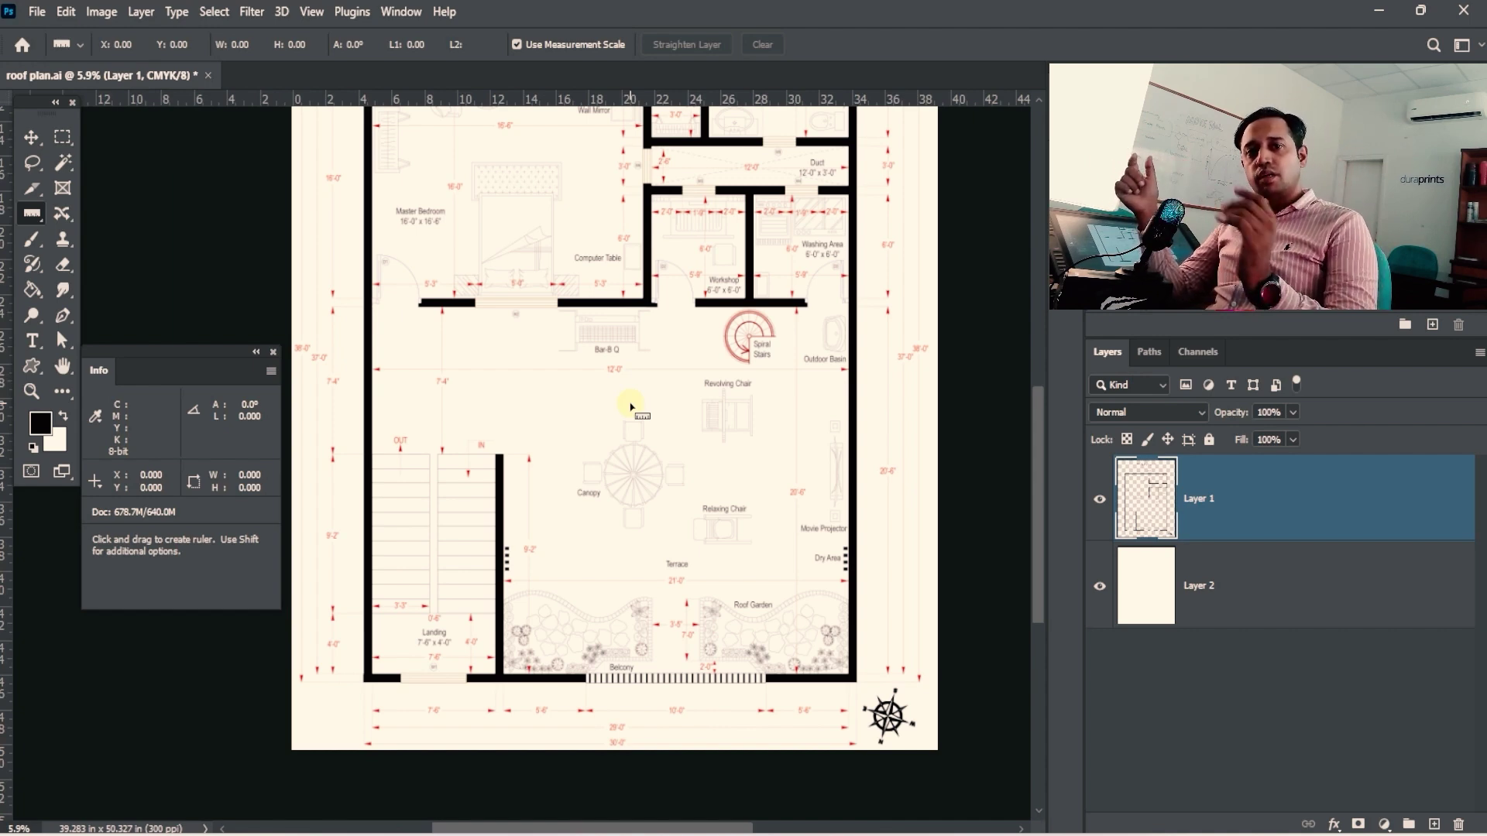
{"action": "left_click_drag", "start_coordinate": [583, 265], "coordinate": [800, 315]}
{"action": "left_click_drag", "start_coordinate": [738, 405], "coordinate": [697, 415]}
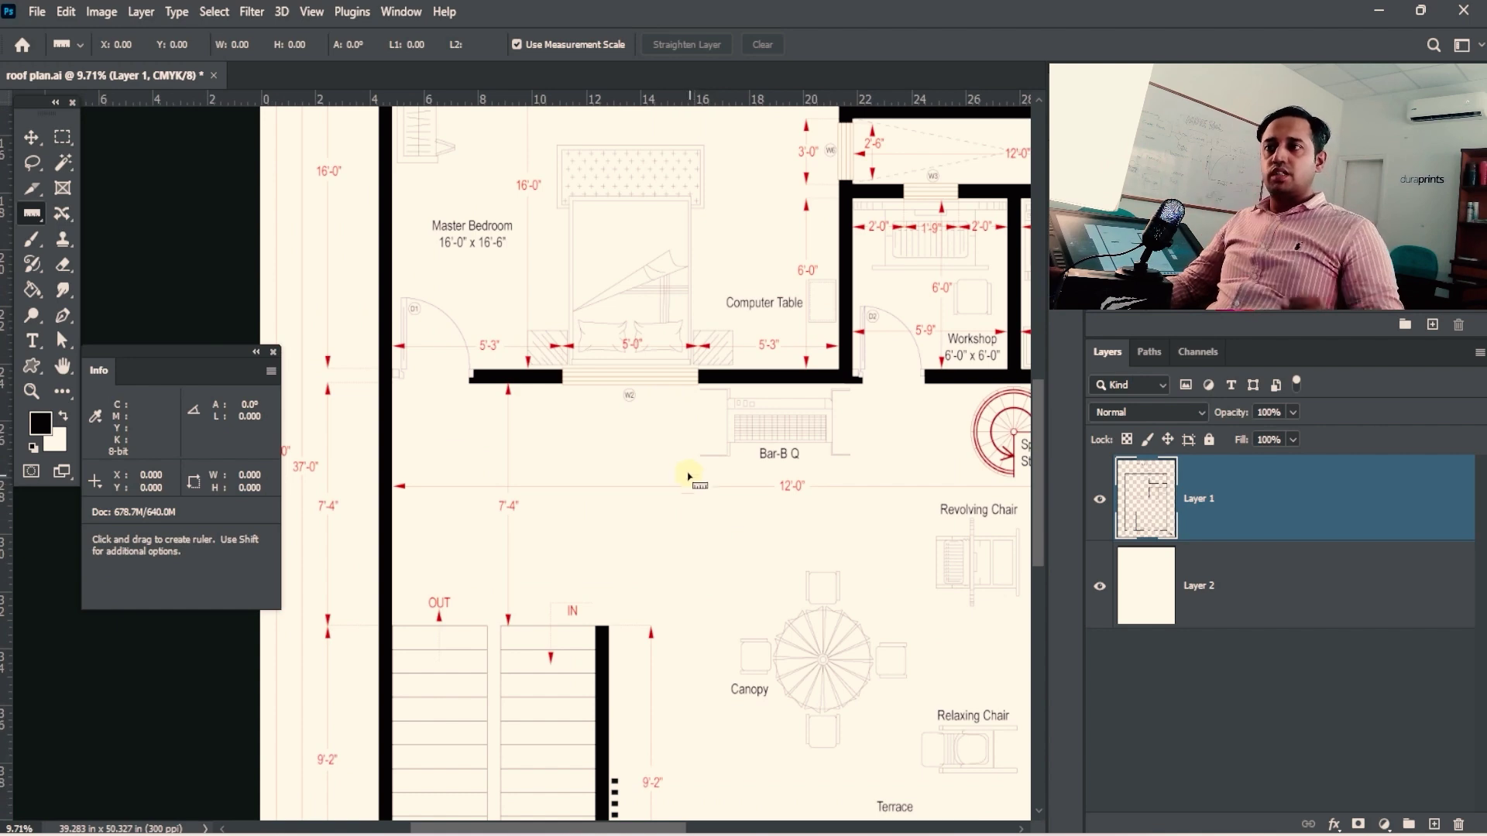
{"action": "key", "text": "ctrl+space"}
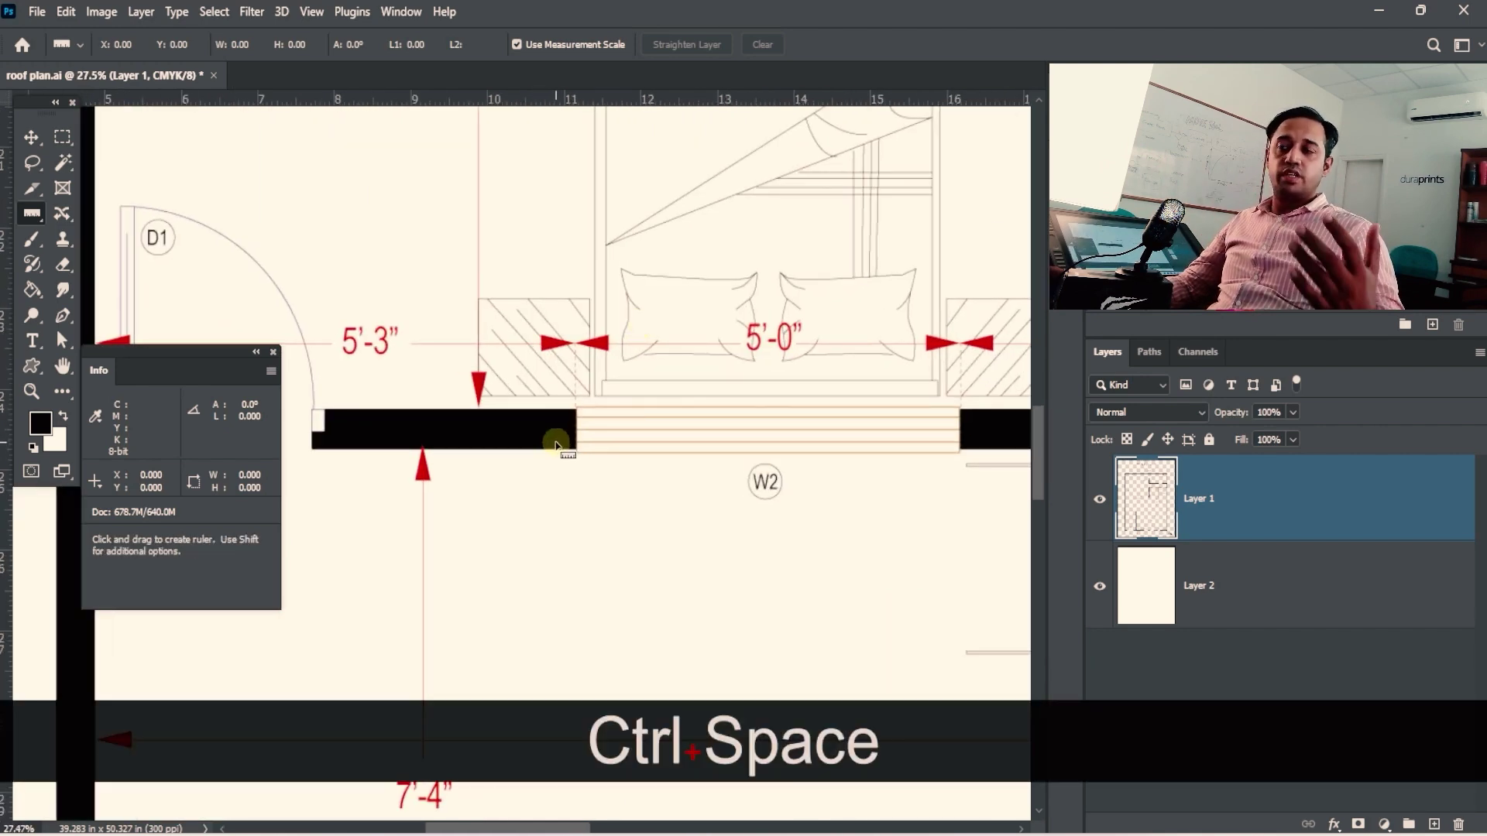
{"action": "left_click_drag", "start_coordinate": [722, 425], "coordinate": [607, 398]}
{"action": "left_click_drag", "start_coordinate": [684, 441], "coordinate": [662, 443]}
{"action": "left_click_drag", "start_coordinate": [708, 467], "coordinate": [686, 403]}
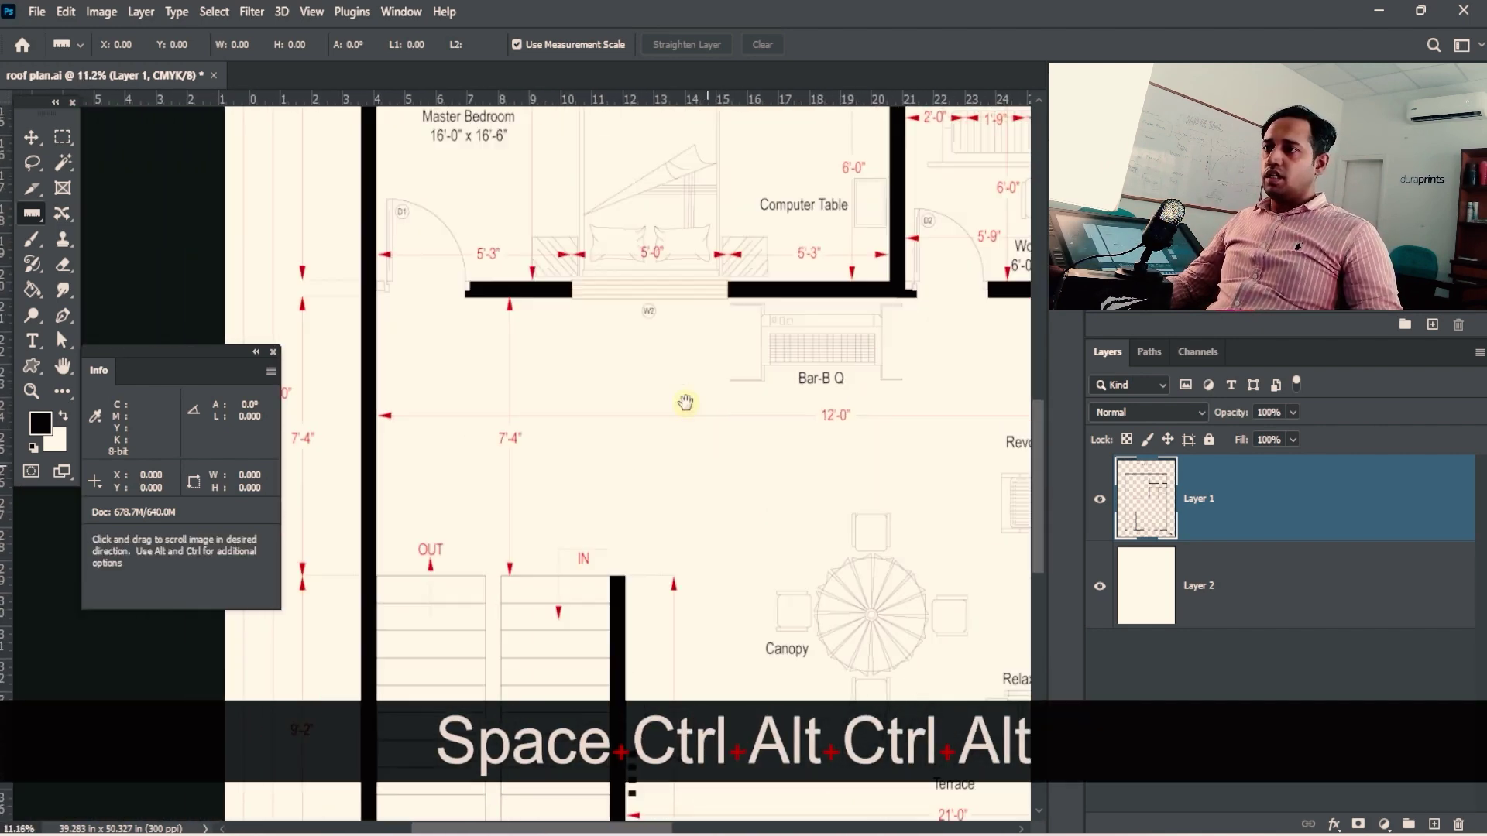
- Examine the labelled dimensions around the stair landing, balcony and roof garden along the plan's lower edge
{"action": "left_click_drag", "start_coordinate": [713, 561], "coordinate": [733, 457]}
{"action": "left_click", "coordinate": [733, 518], "text": "ctrl+alt"}
{"action": "left_click_drag", "start_coordinate": [755, 517], "coordinate": [675, 295]}
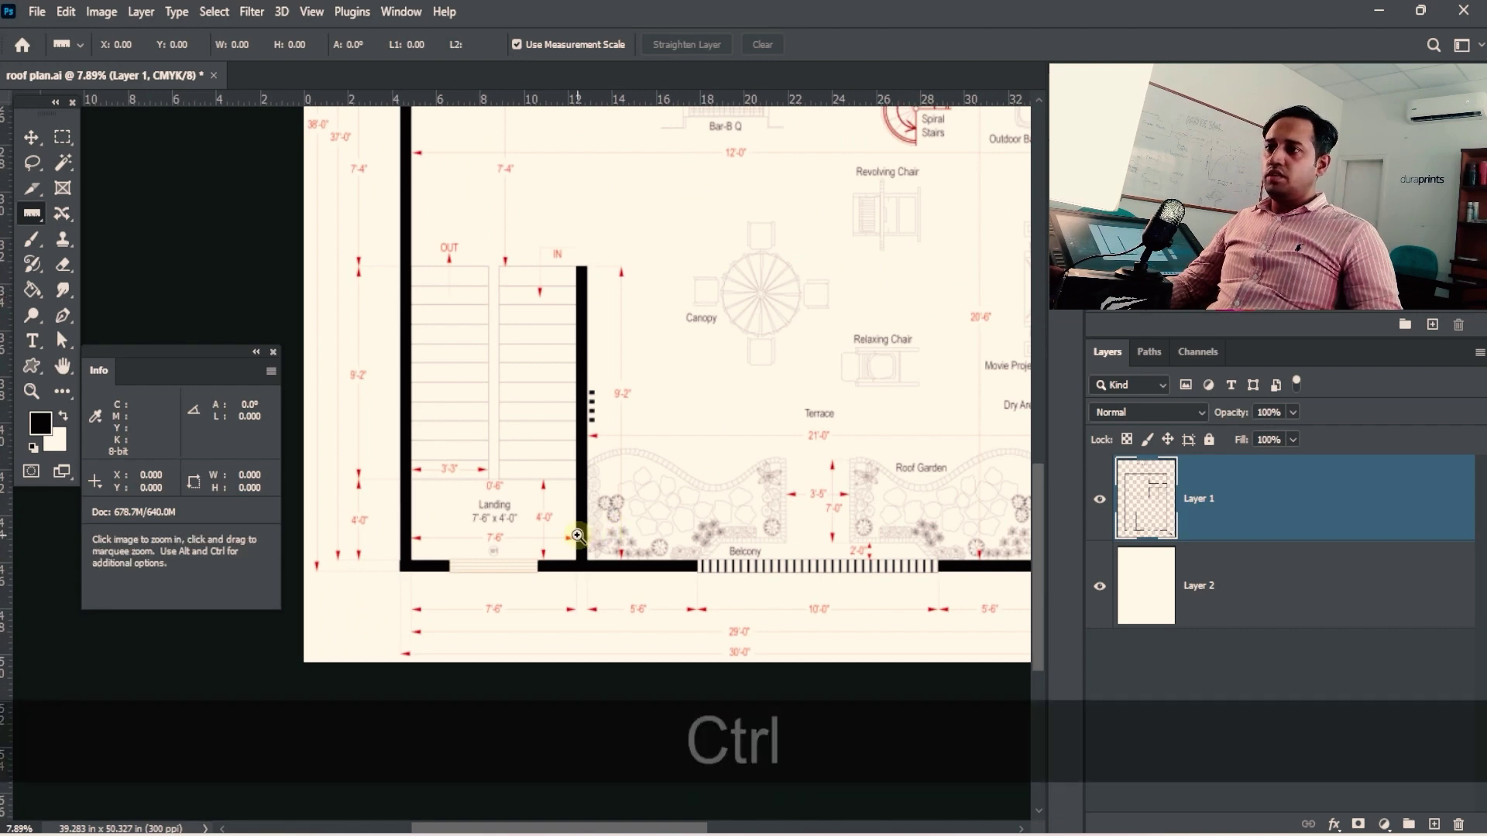
{"action": "left_click", "coordinate": [577, 535], "text": "ctrl"}
{"action": "left_click_drag", "start_coordinate": [585, 510], "coordinate": [707, 524]}
{"action": "left_click_drag", "start_coordinate": [839, 678], "coordinate": [610, 513]}
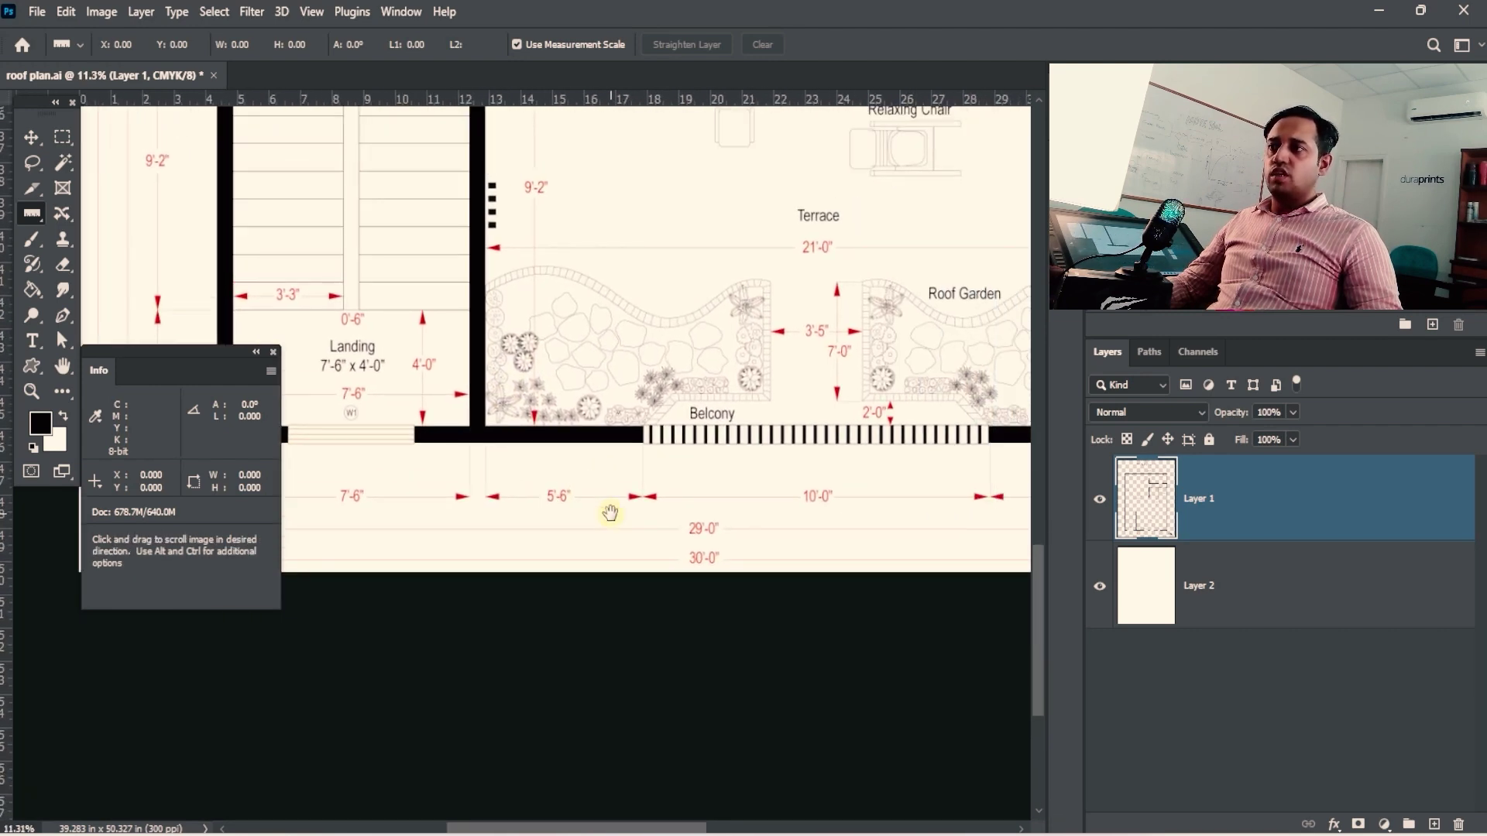
{"action": "mouse_move", "coordinate": [768, 501]}
{"action": "left_mouse_down"}
{"action": "mouse_move", "coordinate": [733, 518]}
{"action": "mouse_move", "coordinate": [698, 504]}
{"action": "mouse_move", "coordinate": [771, 473]}
{"action": "left_mouse_up"}
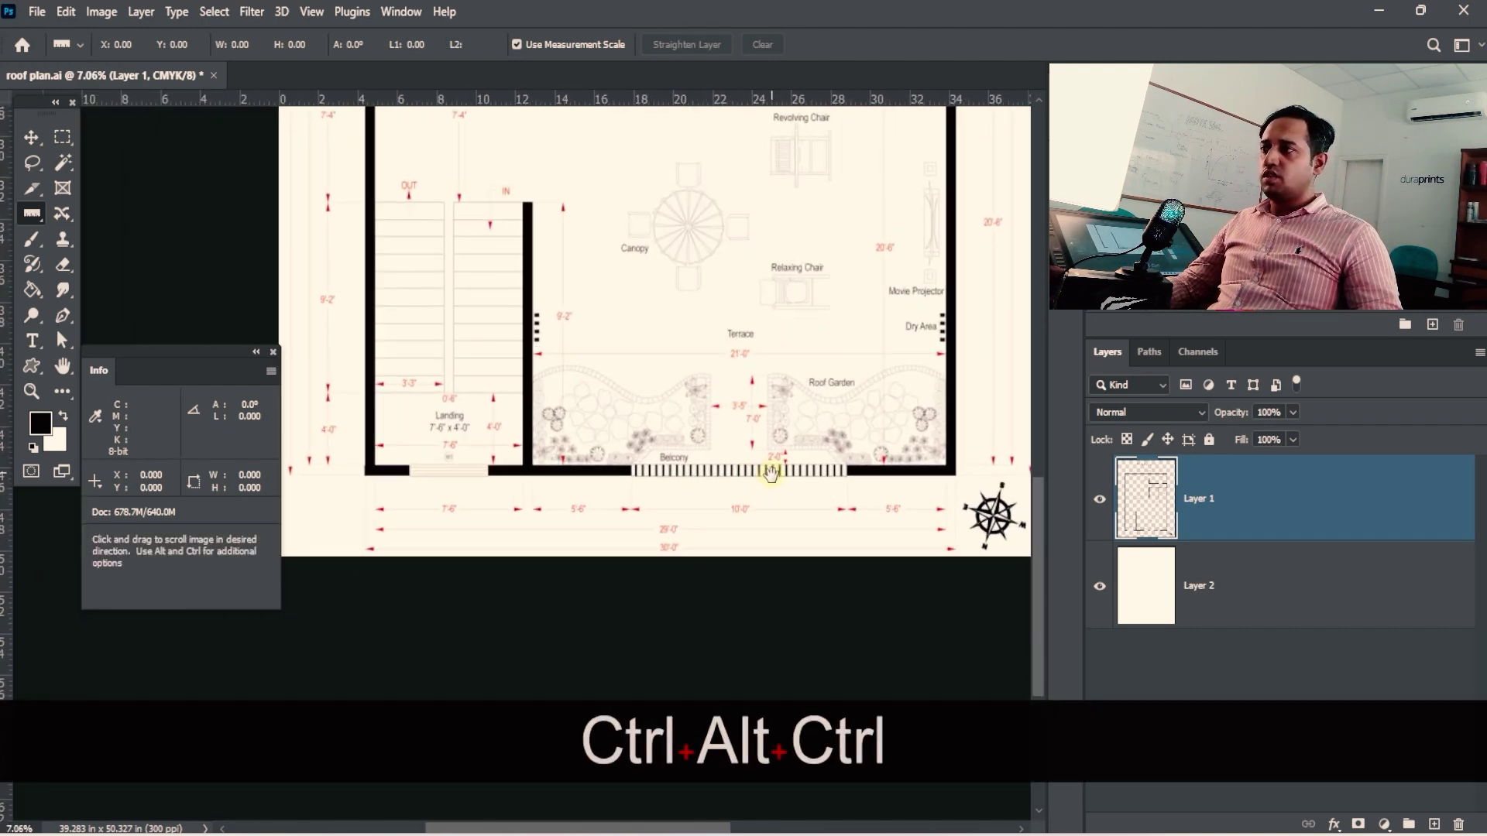
{"action": "key", "text": "space"}
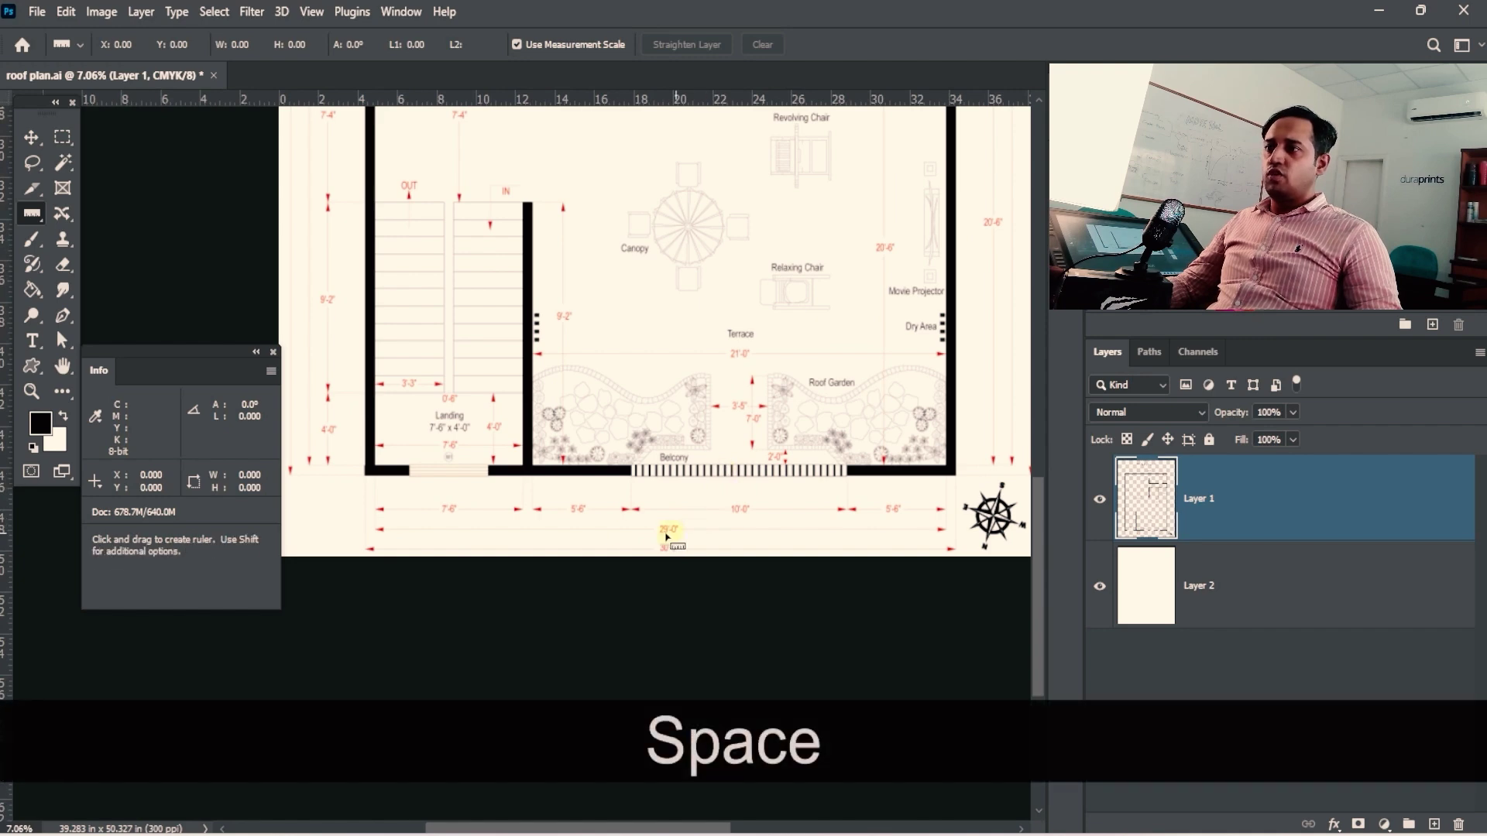
- Check the document's width, height and resolution in the Image Size settings, closing them with no edits
{"action": "left_click", "coordinate": [113, 13]}
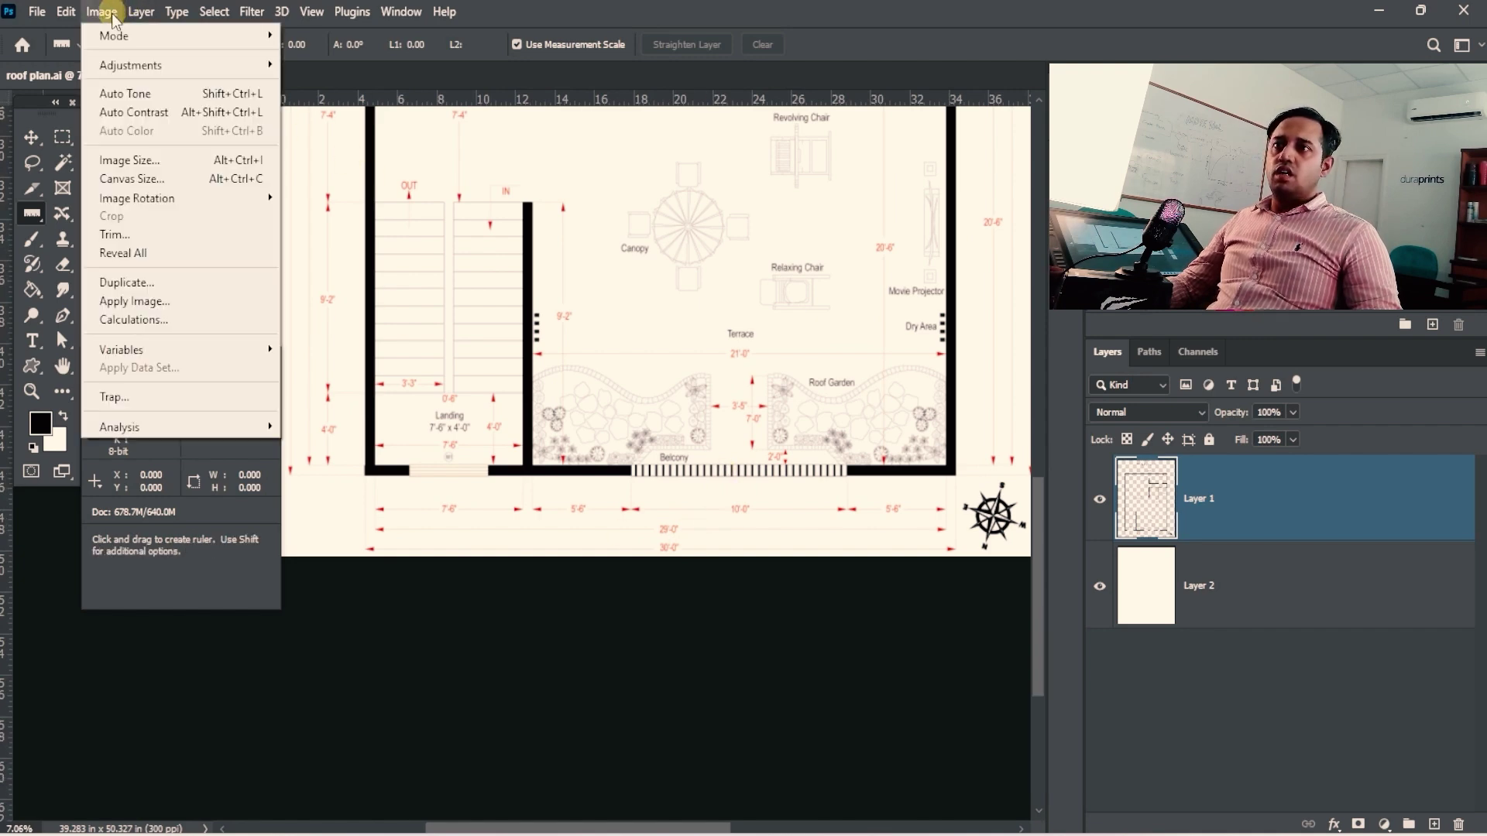
{"action": "left_click", "coordinate": [791, 14]}
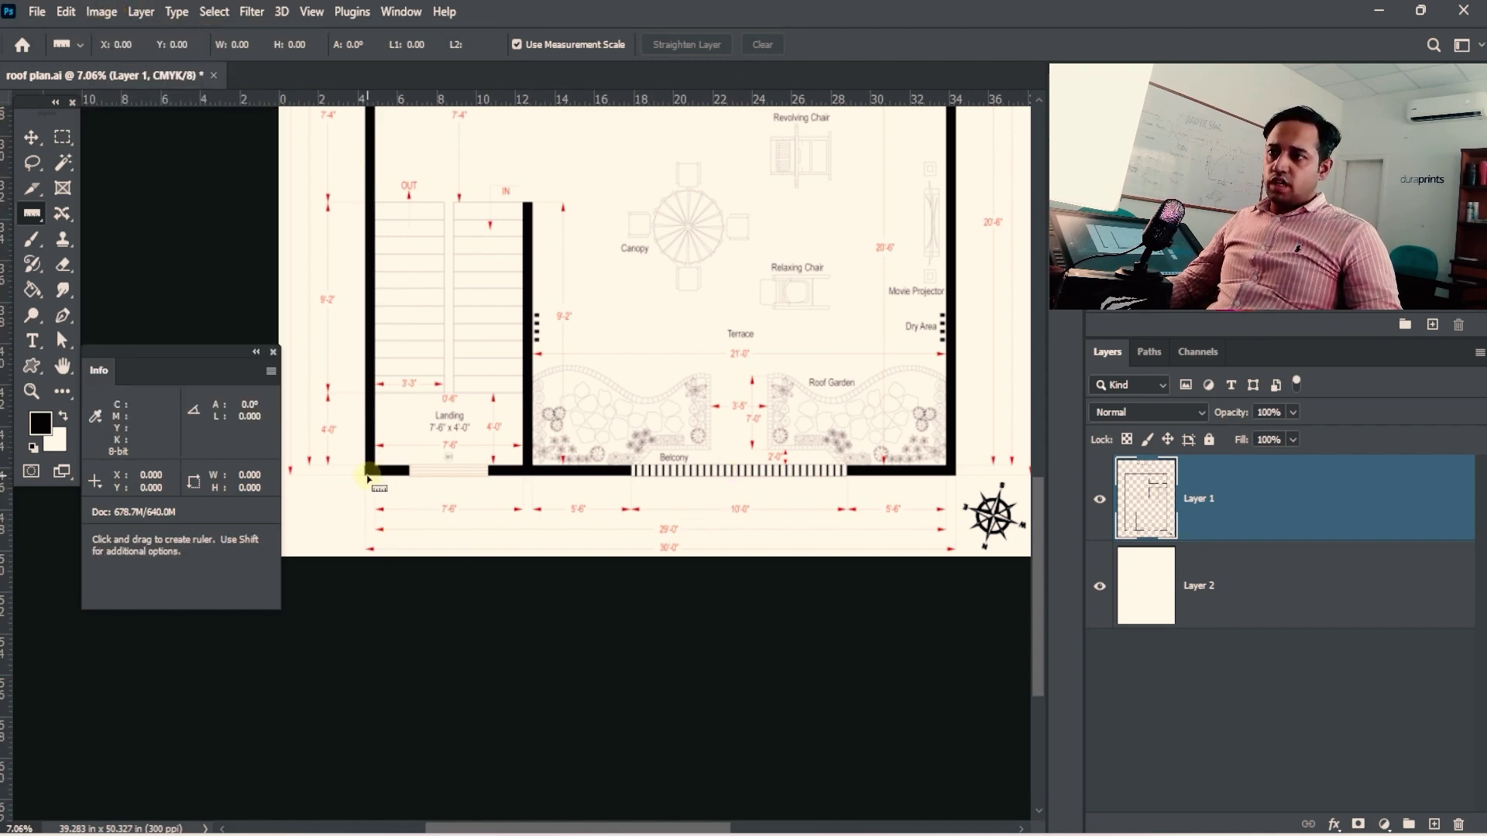
{"action": "key", "text": "ctrl+space"}
{"action": "mouse_move", "coordinate": [643, 546]}
{"action": "left_mouse_down"}
{"action": "mouse_move", "coordinate": [736, 550]}
{"action": "mouse_move", "coordinate": [635, 545]}
{"action": "left_mouse_up"}
{"action": "left_click_drag", "start_coordinate": [754, 542], "coordinate": [616, 492]}
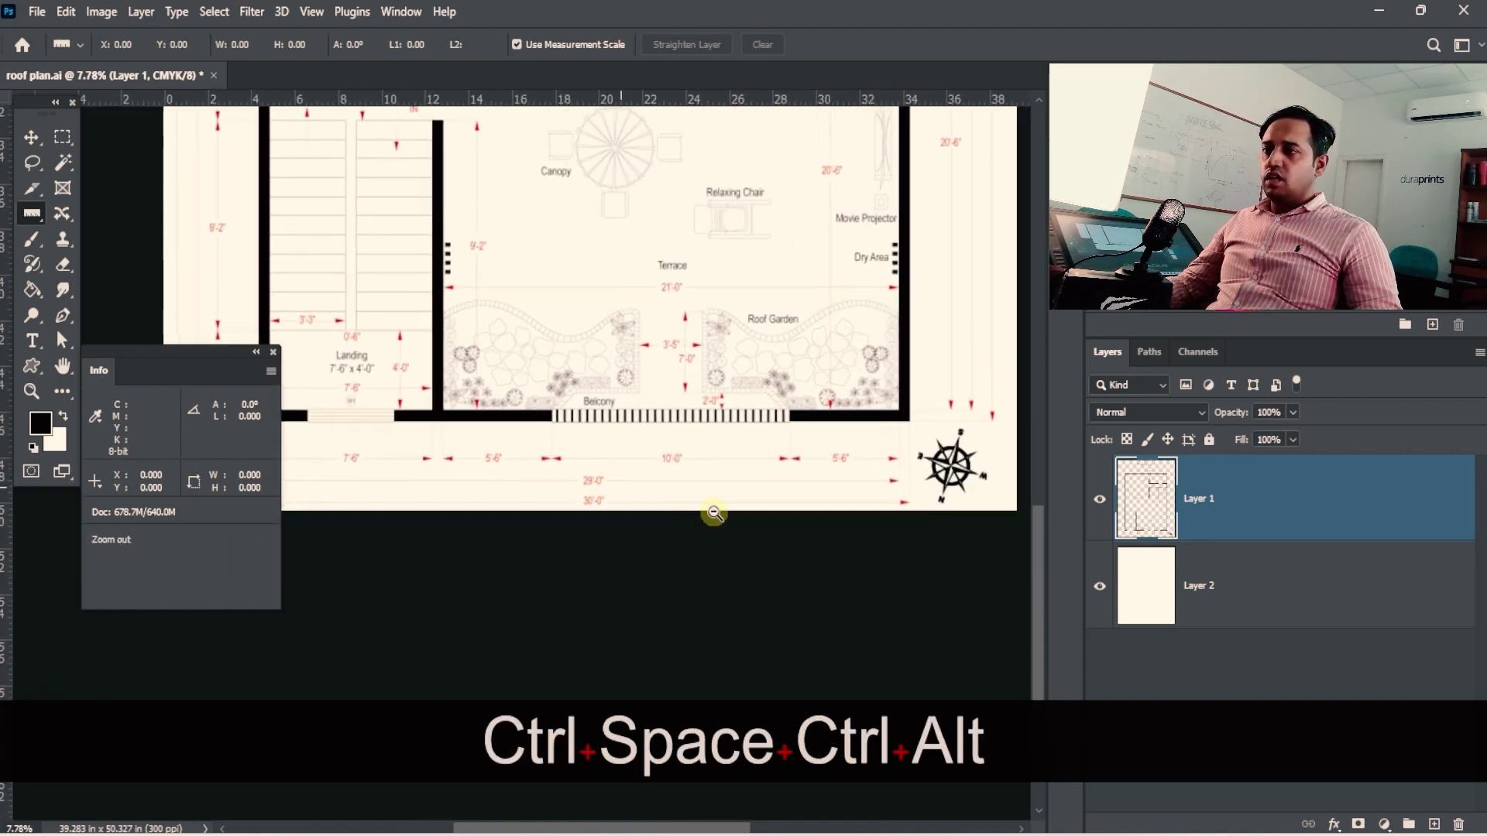
{"action": "mouse_move", "coordinate": [710, 511]}
{"action": "left_mouse_down"}
{"action": "mouse_move", "coordinate": [675, 501]}
{"action": "mouse_move", "coordinate": [680, 475]}
{"action": "mouse_move", "coordinate": [719, 485]}
{"action": "left_mouse_up"}
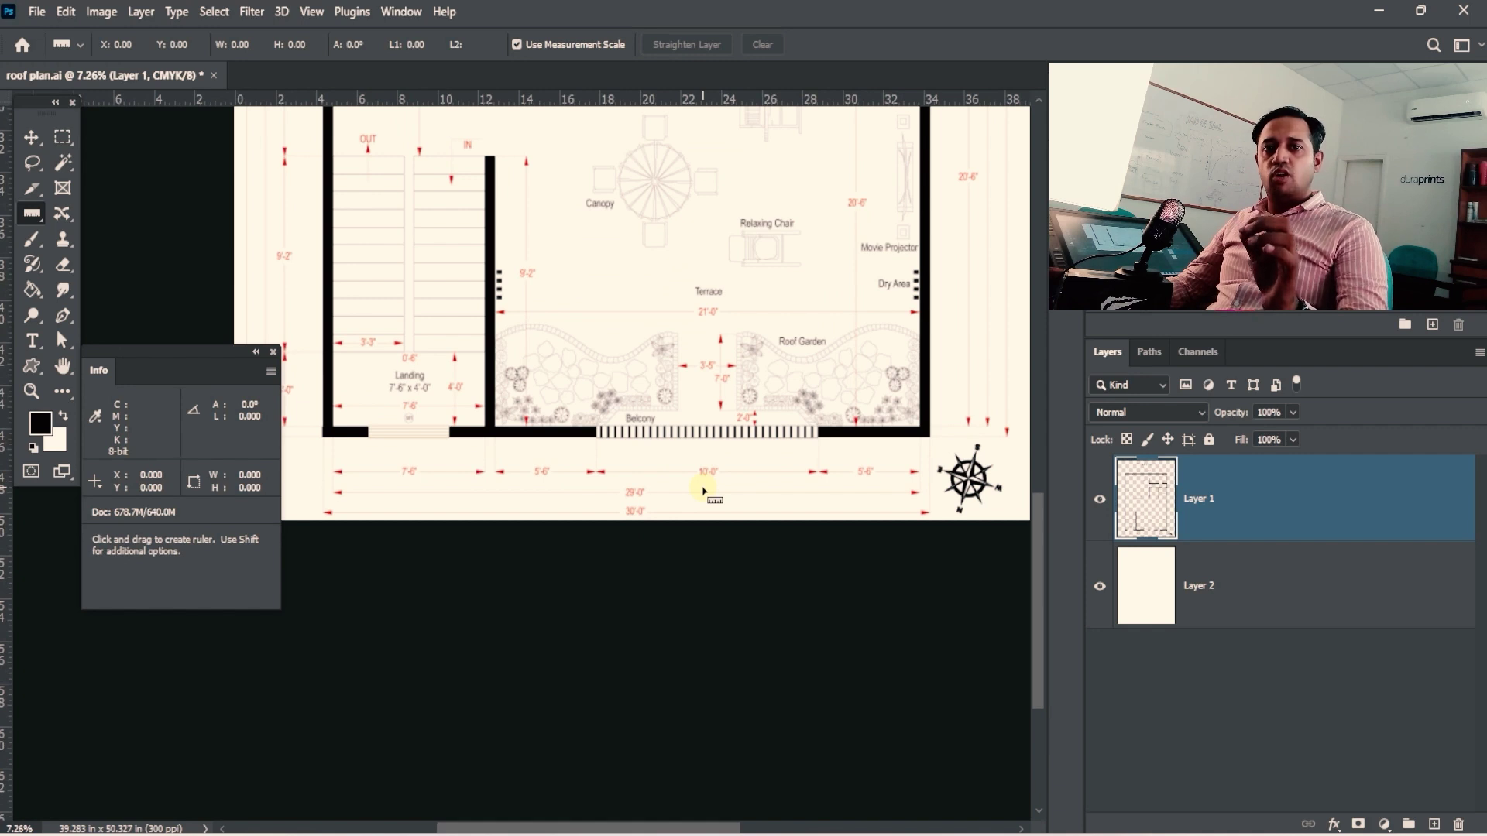
{"action": "left_click", "coordinate": [102, 11]}
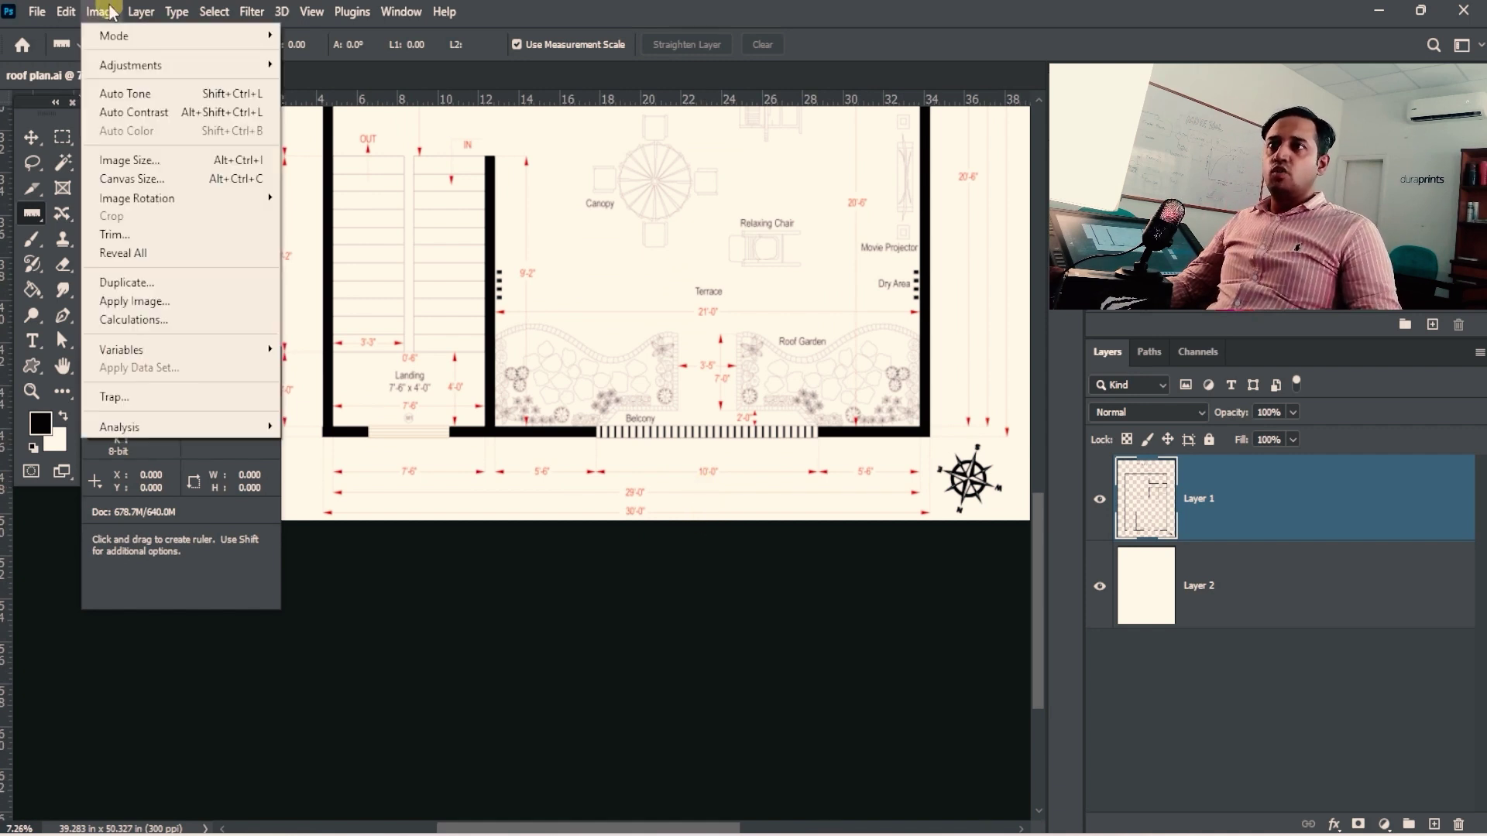
{"action": "left_click", "coordinate": [126, 155]}
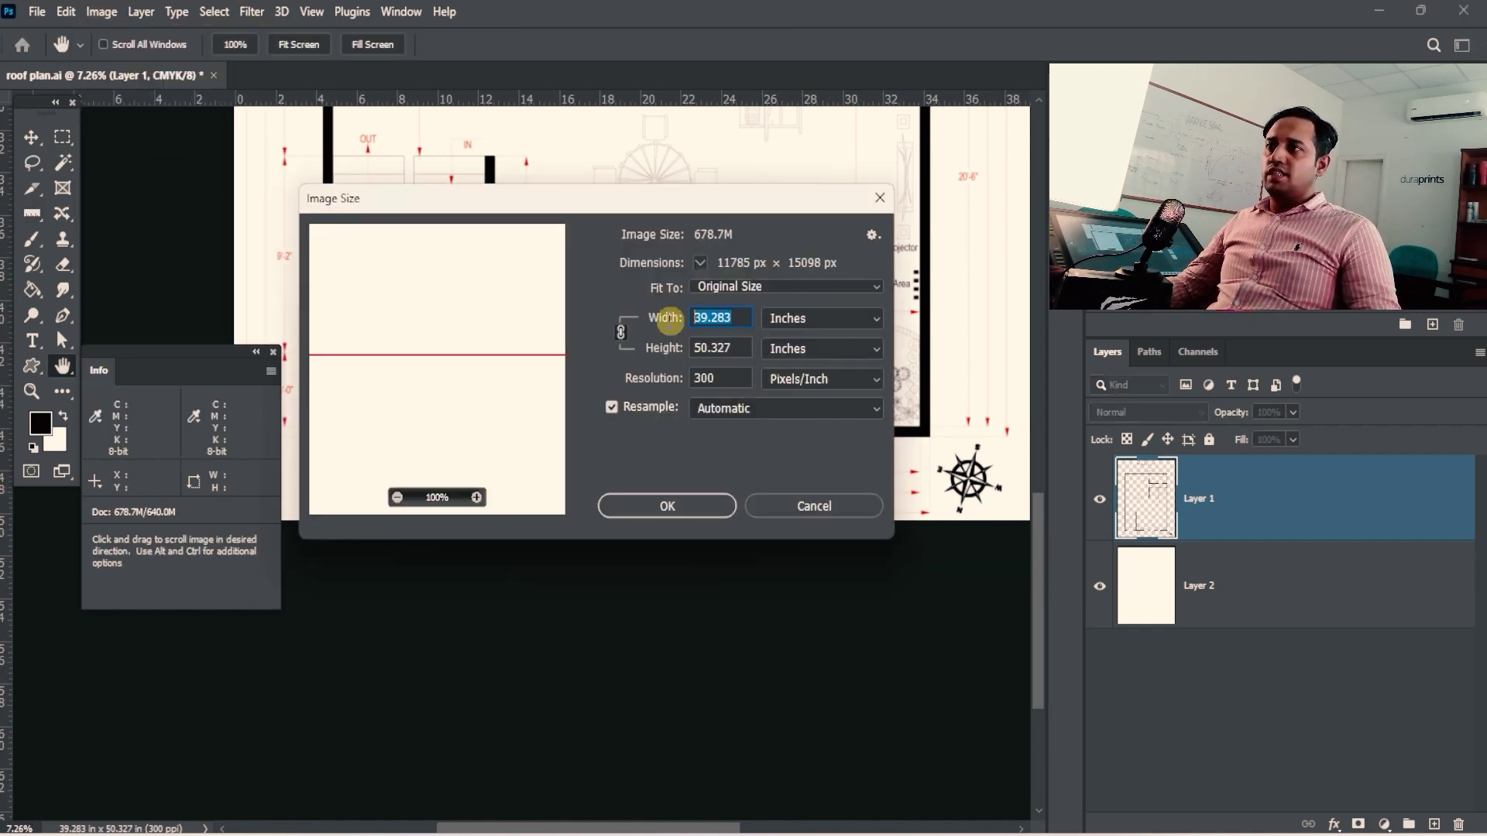
{"action": "key", "text": "space"}
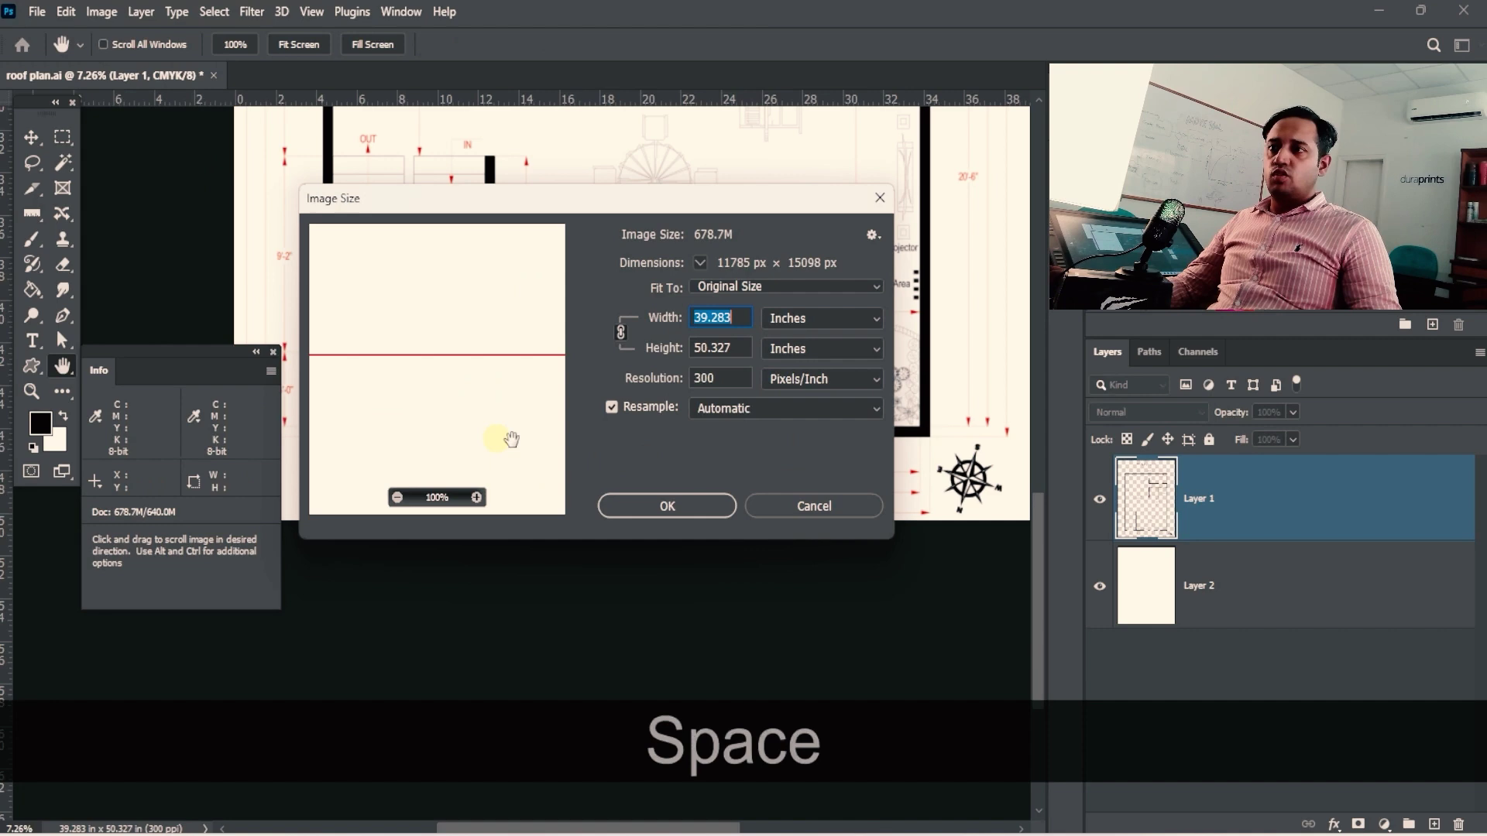
{"action": "left_click", "coordinate": [787, 511]}
- Measure the building's overall width with a horizontal ruler line along the lower outer wall, from one outer corner to the other
{"action": "left_click_drag", "start_coordinate": [541, 398], "coordinate": [658, 398]}
{"action": "left_click_drag", "start_coordinate": [435, 394], "coordinate": [549, 394]}
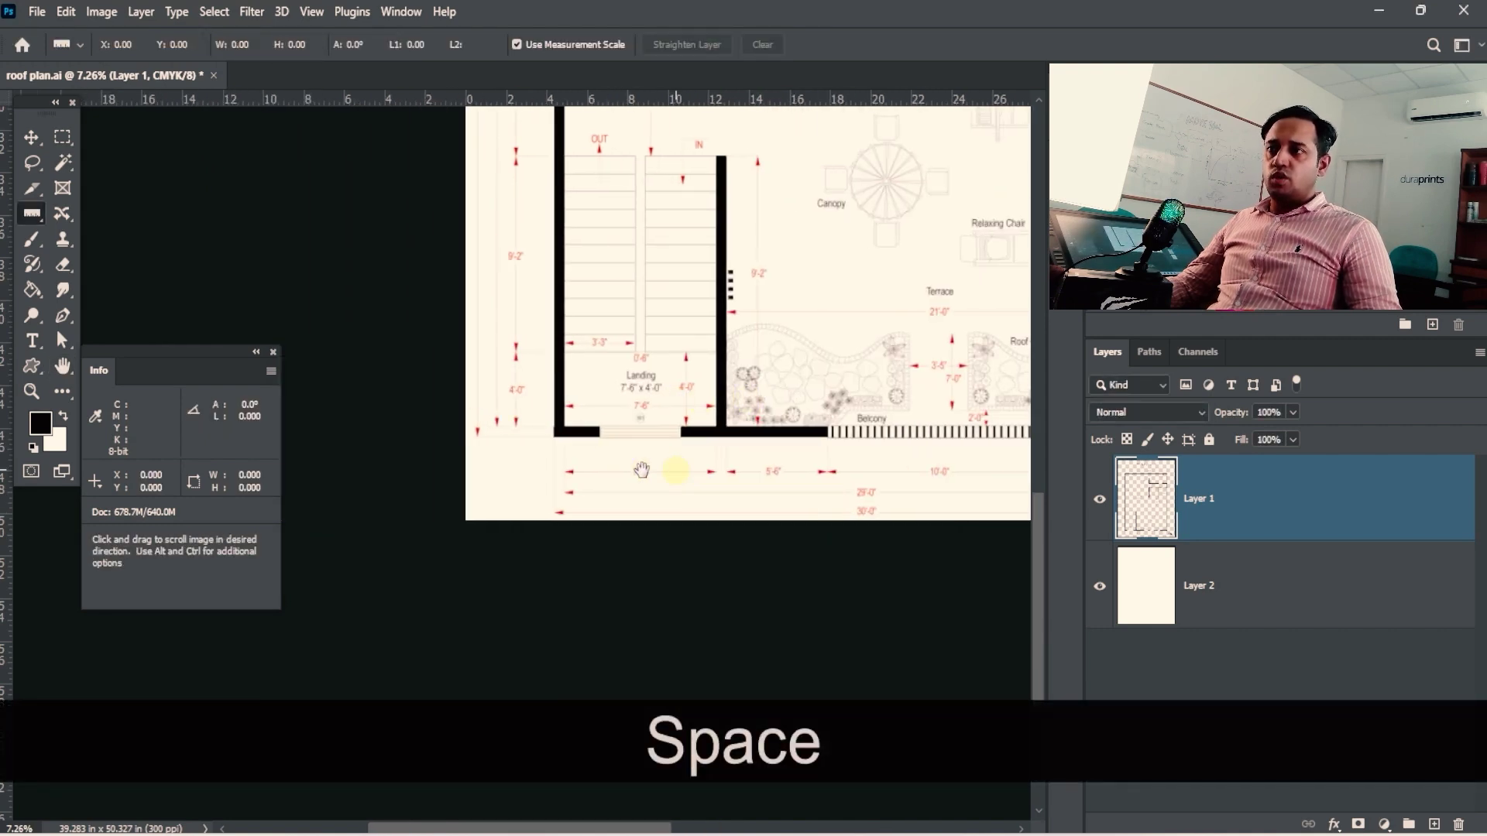
{"action": "left_click_drag", "start_coordinate": [815, 469], "coordinate": [293, 454]}
{"action": "left_click_drag", "start_coordinate": [586, 391], "coordinate": [498, 398]}
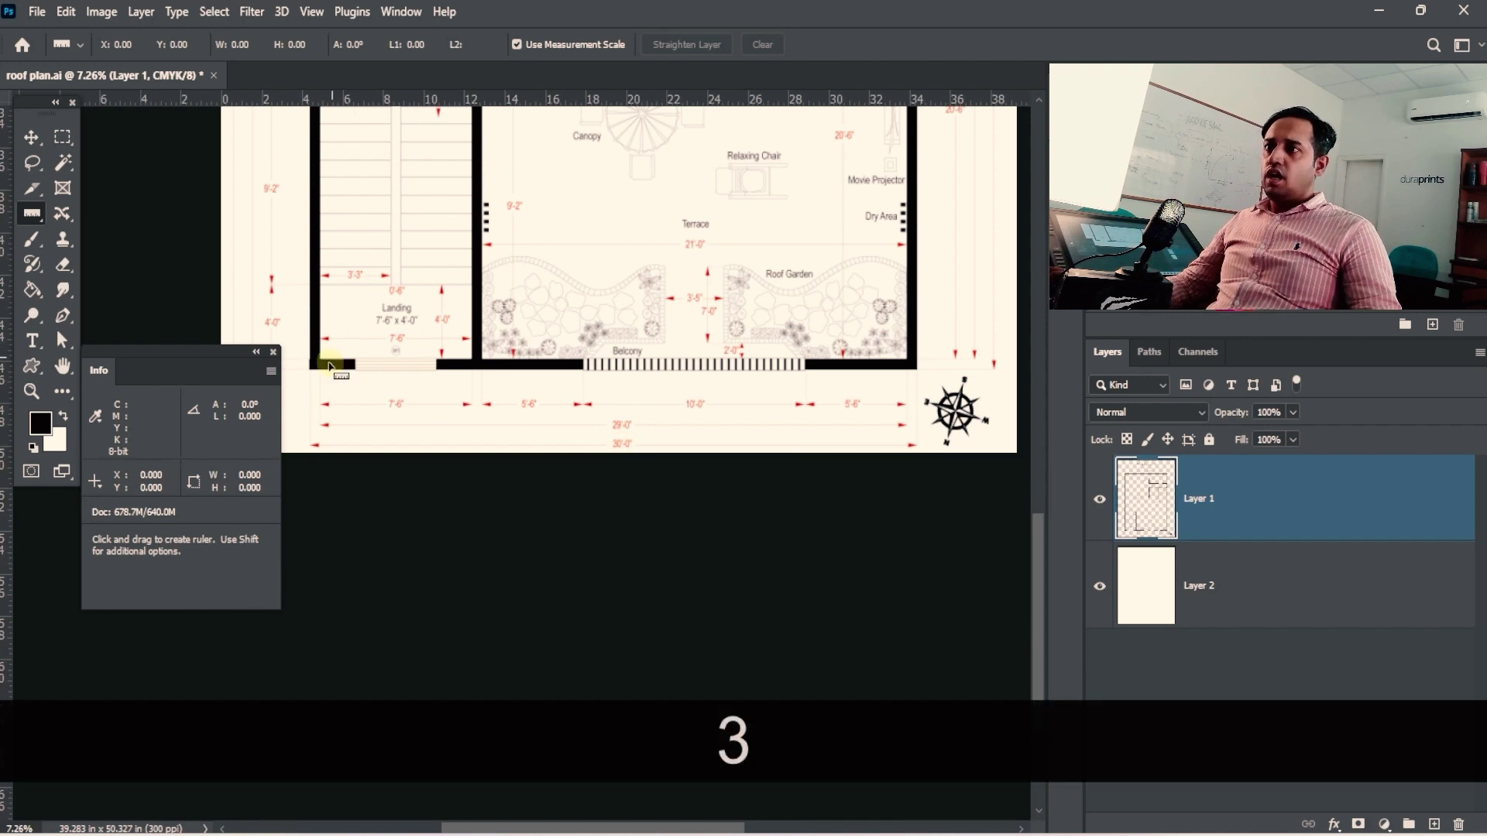
{"action": "left_click_drag", "start_coordinate": [309, 365], "coordinate": [1077, 351]}
{"action": "left_click_drag", "start_coordinate": [806, 311], "coordinate": [701, 406]}
{"action": "left_click_drag", "start_coordinate": [701, 408], "coordinate": [433, 422]}
{"action": "left_click_drag", "start_coordinate": [976, 462], "coordinate": [581, 464]}
{"action": "left_click_drag", "start_coordinate": [523, 414], "coordinate": [651, 421]}
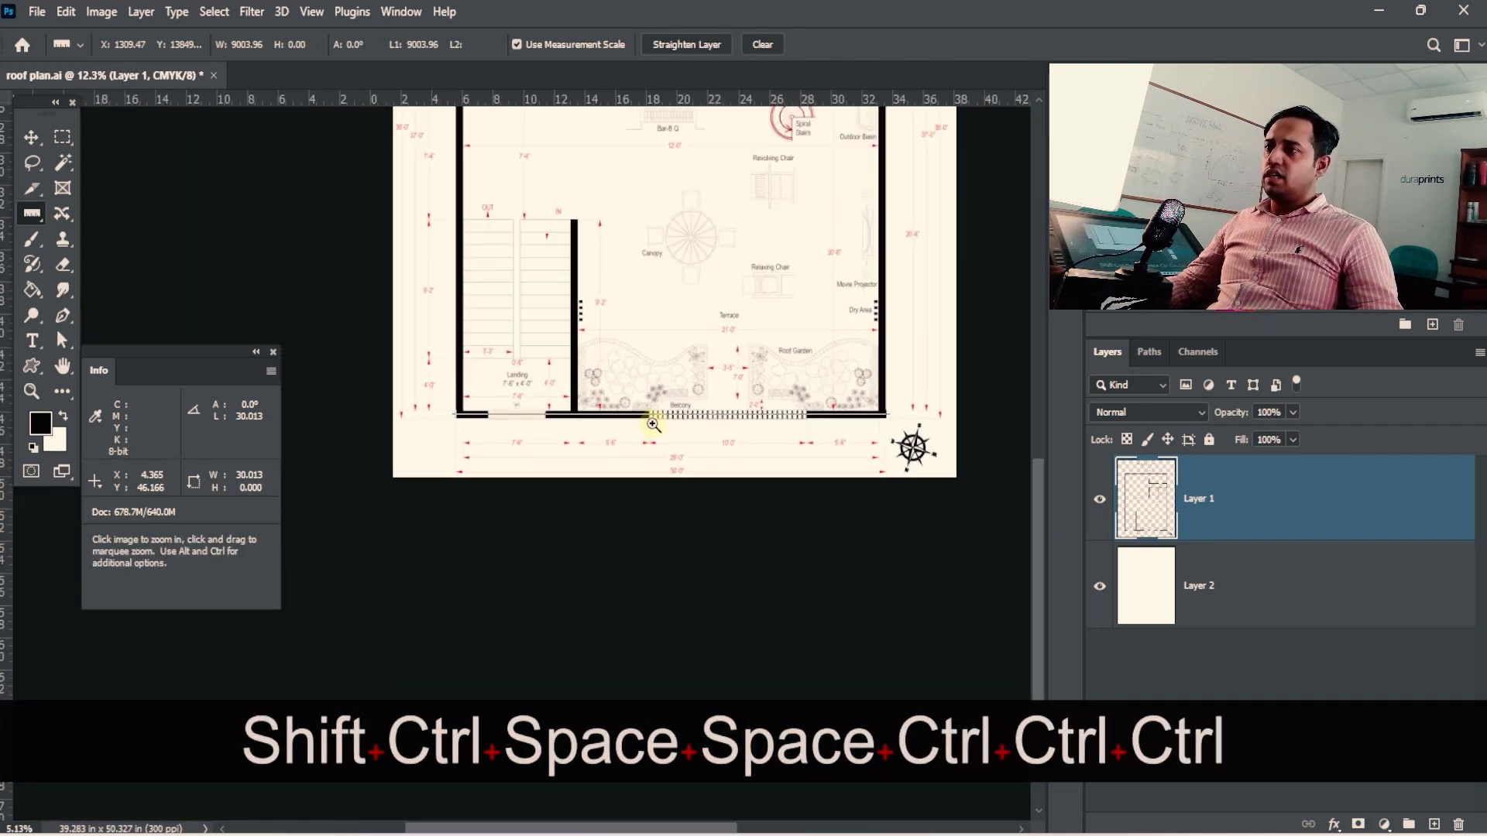
- Set a custom measurement scale with pixel length 1, logical length 1 and ft as the logical units
{"action": "left_click", "coordinate": [102, 12]}
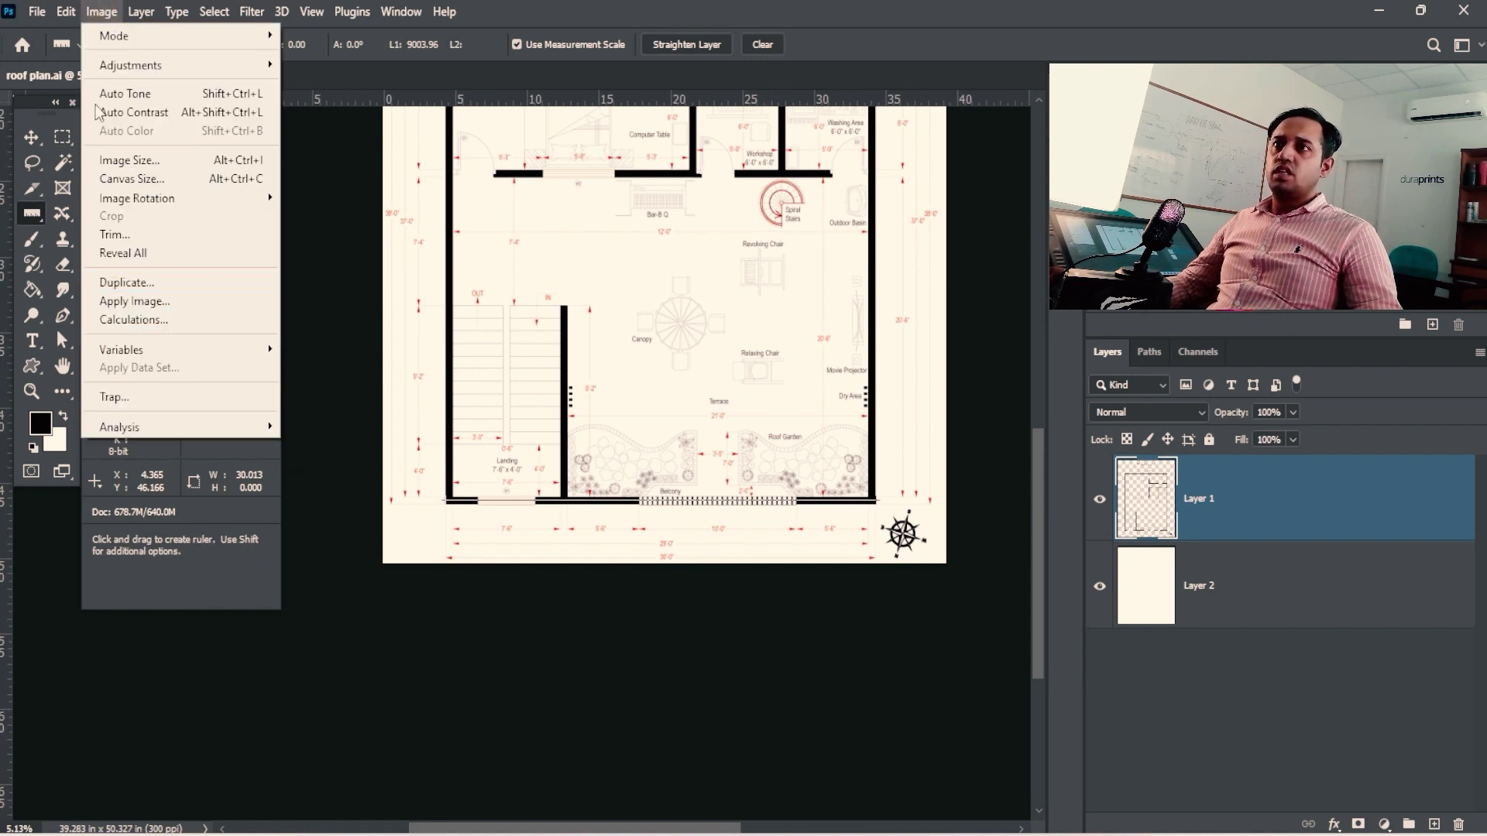
{"action": "mouse_move", "coordinate": [232, 427]}
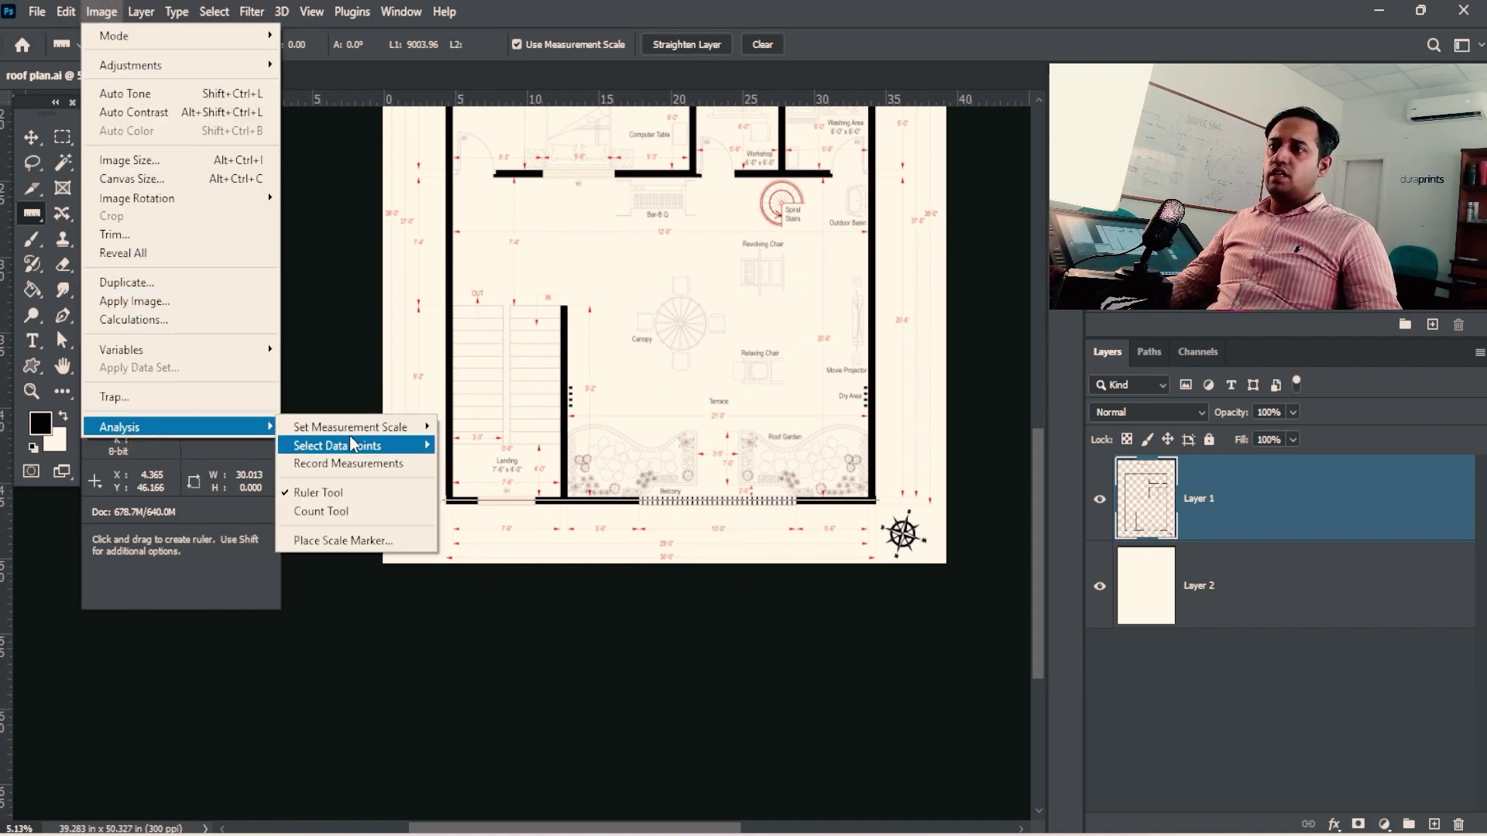
{"action": "mouse_move", "coordinate": [347, 429]}
{"action": "left_click", "coordinate": [480, 445]}
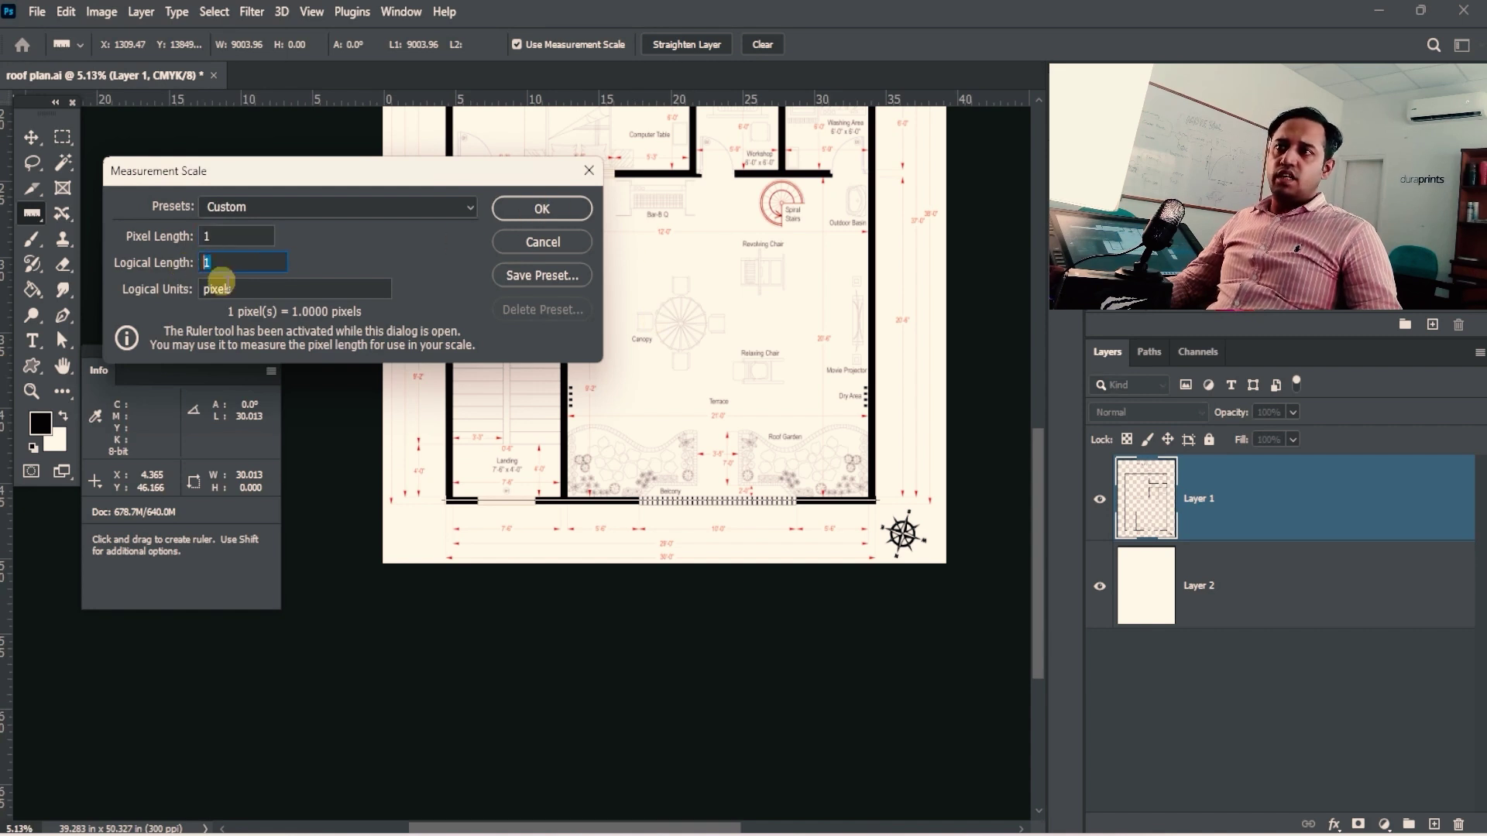
{"action": "type", "text": "ft"}
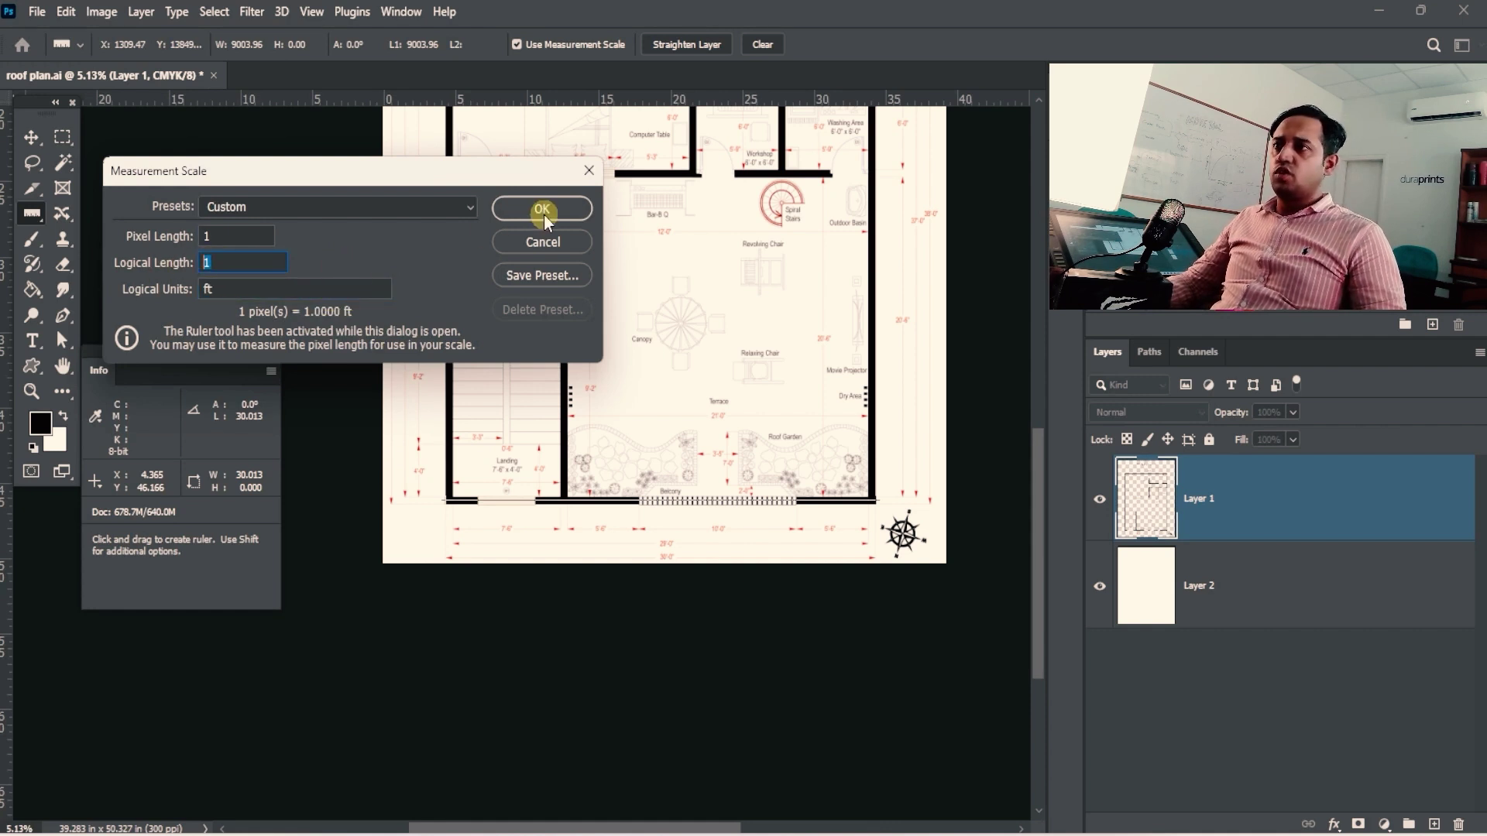
{"action": "left_click", "coordinate": [543, 216]}
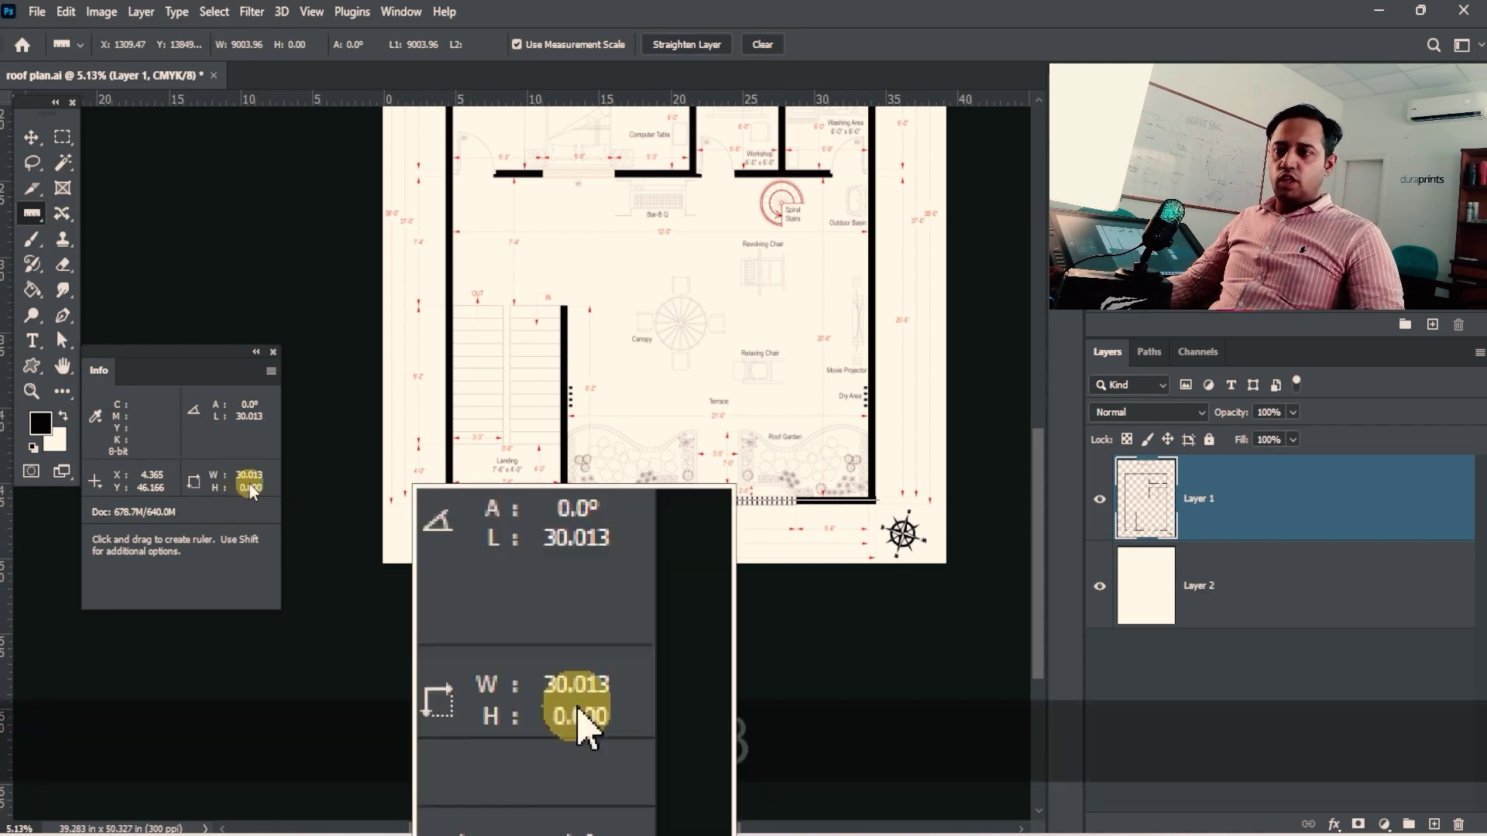
- Measure the width of the OUT stair flight just above the landing with a horizontal ruler line
{"action": "left_click_drag", "start_coordinate": [612, 360], "coordinate": [558, 470]}
{"action": "left_click_drag", "start_coordinate": [558, 267], "coordinate": [666, 250]}
{"action": "left_click_drag", "start_coordinate": [693, 521], "coordinate": [700, 322]}
{"action": "left_click_drag", "start_coordinate": [792, 657], "coordinate": [764, 341]}
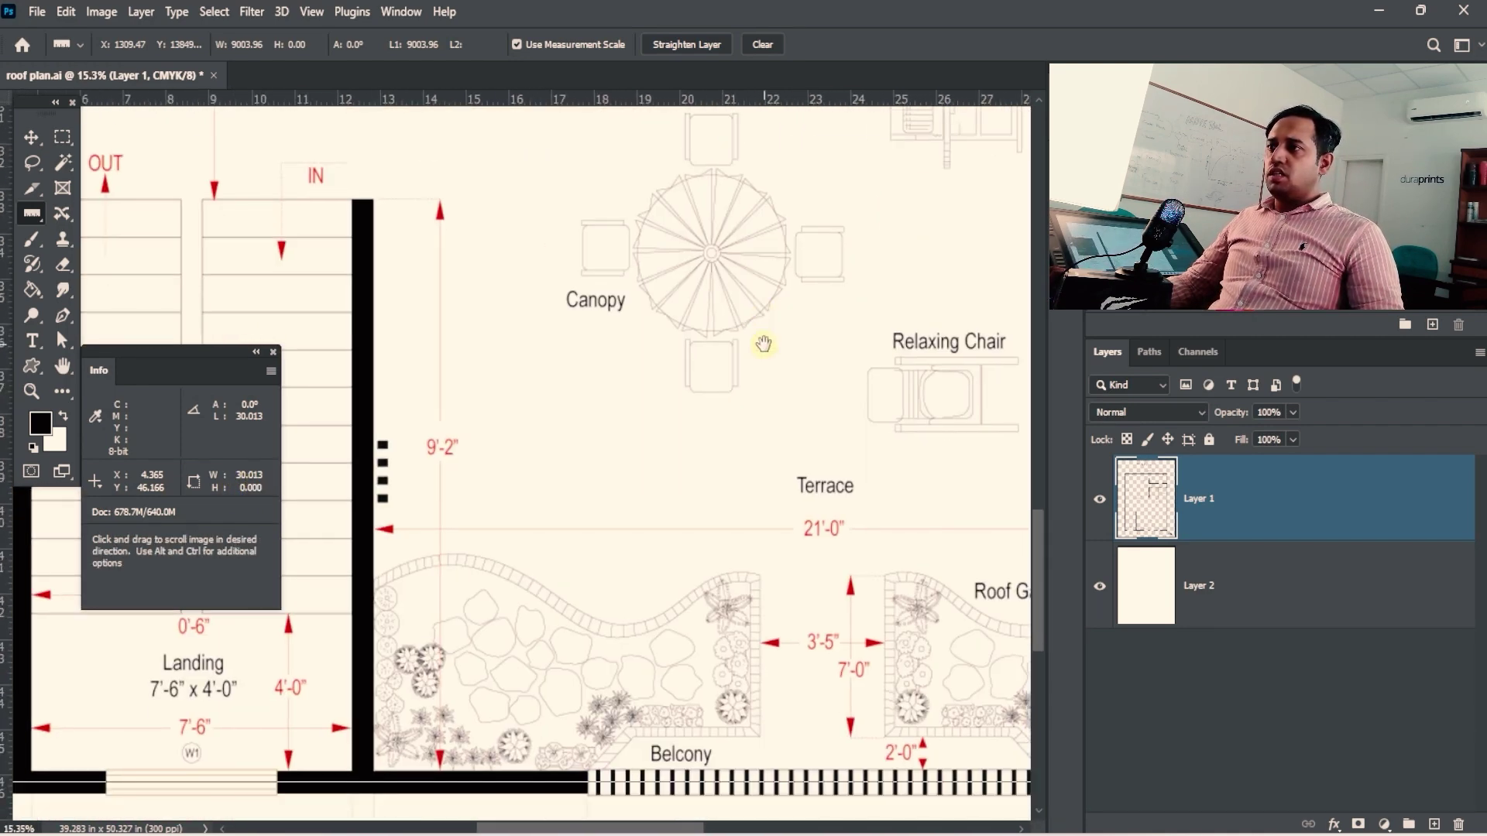
{"action": "left_click_drag", "start_coordinate": [437, 388], "coordinate": [684, 355]}
{"action": "left_click_drag", "start_coordinate": [631, 199], "coordinate": [671, 358]}
{"action": "left_click_drag", "start_coordinate": [666, 655], "coordinate": [660, 402]}
{"action": "mouse_move", "coordinate": [428, 494]}
{"action": "left_mouse_down", "text": "ctrl"}
{"action": "mouse_move", "coordinate": [583, 467]}
{"action": "mouse_move", "coordinate": [369, 440]}
{"action": "left_mouse_up", "text": "ctrl"}
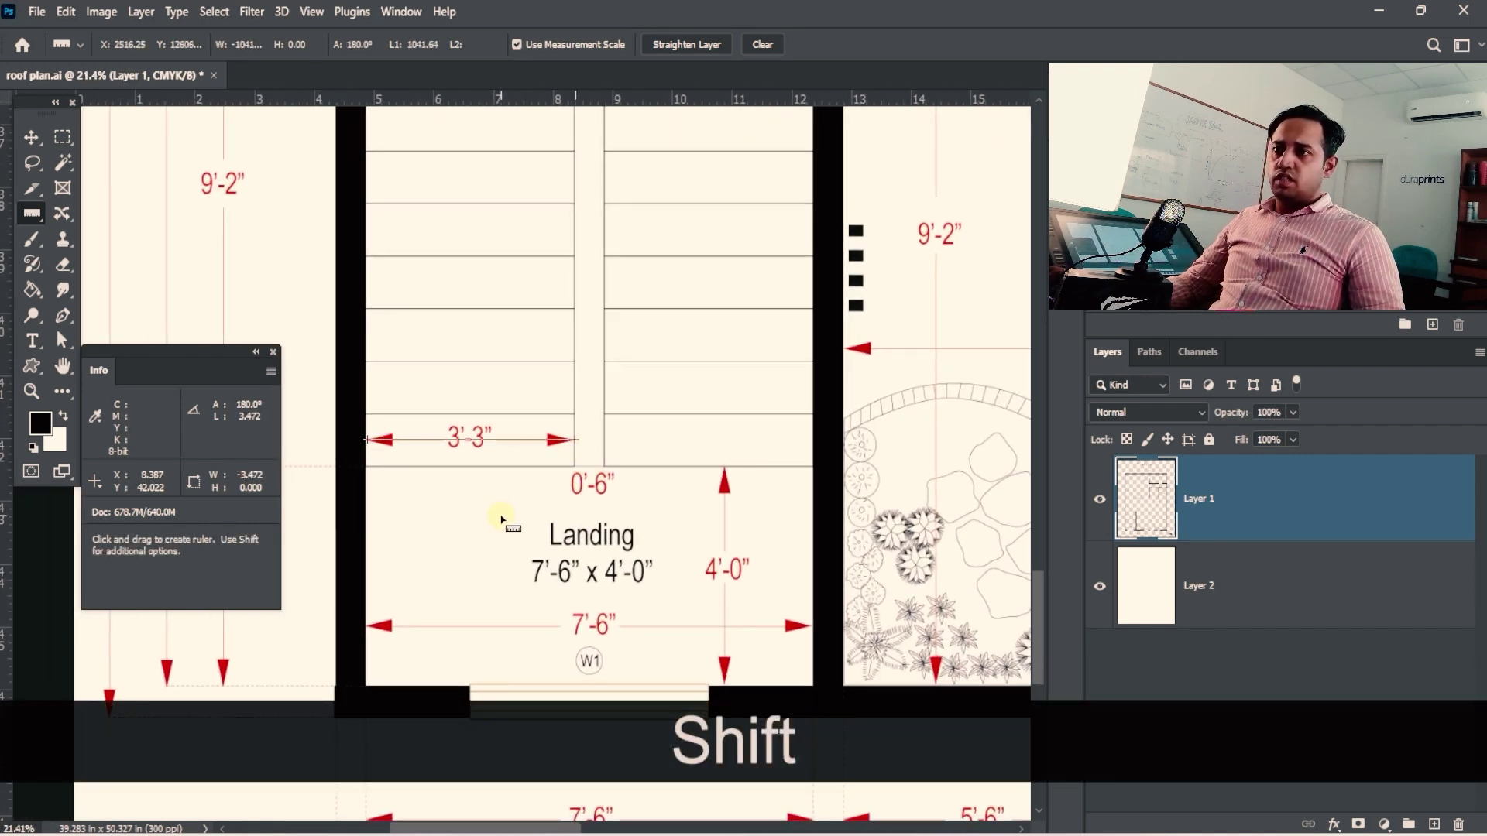
{"action": "left_click_drag", "start_coordinate": [521, 486], "coordinate": [491, 485]}
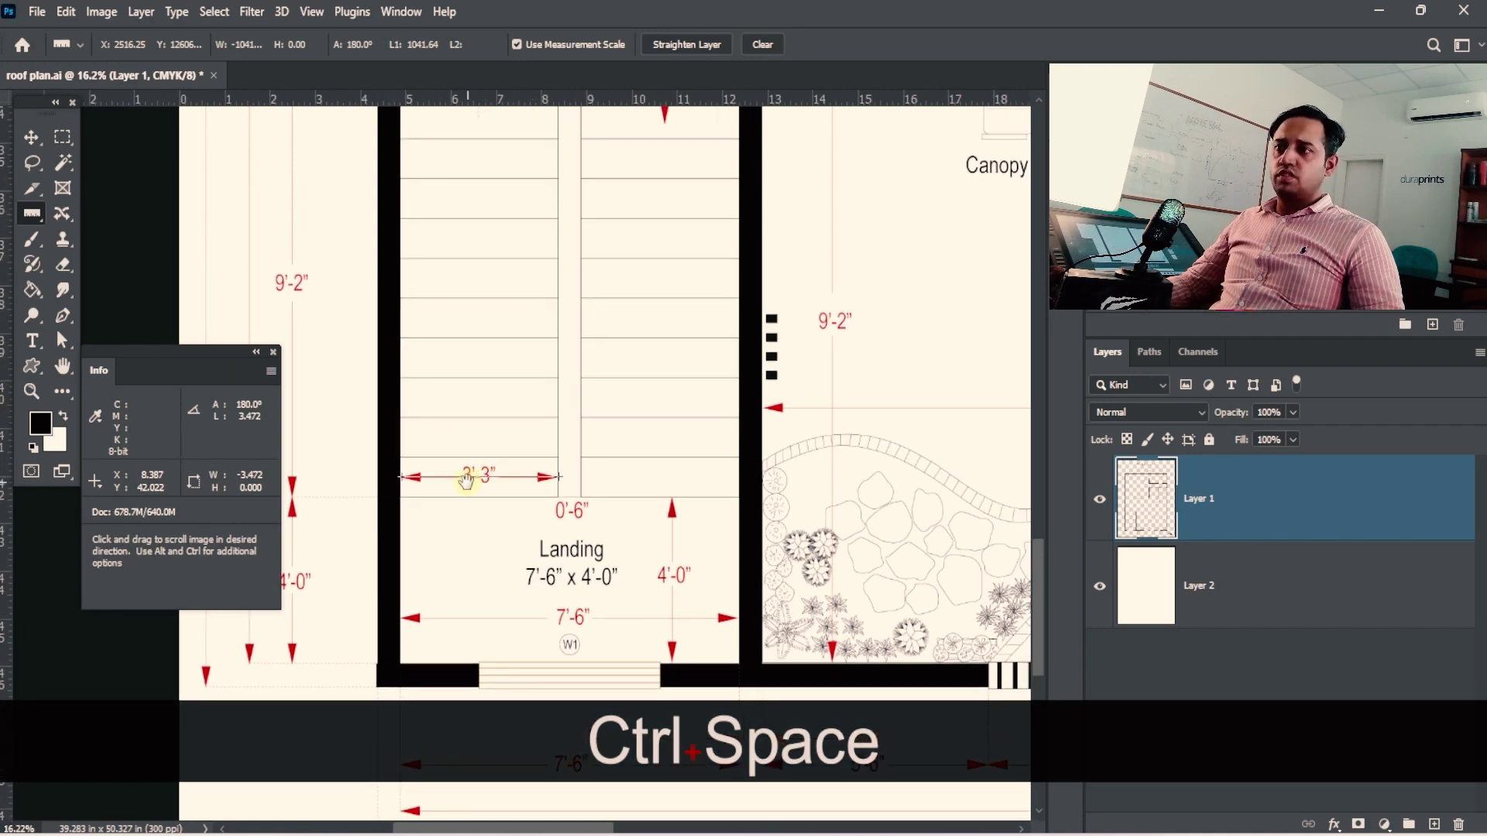
- Measure the master bedroom's inner width with a horizontal ruler line and inspect its end near the wall mirror
{"action": "left_click_drag", "start_coordinate": [618, 165], "coordinate": [534, 524]}
{"action": "left_click_drag", "start_coordinate": [738, 262], "coordinate": [640, 468]}
{"action": "left_click_drag", "start_coordinate": [749, 465], "coordinate": [631, 468], "text": "ctrl"}
{"action": "left_click_drag", "start_coordinate": [788, 355], "coordinate": [890, 565]}
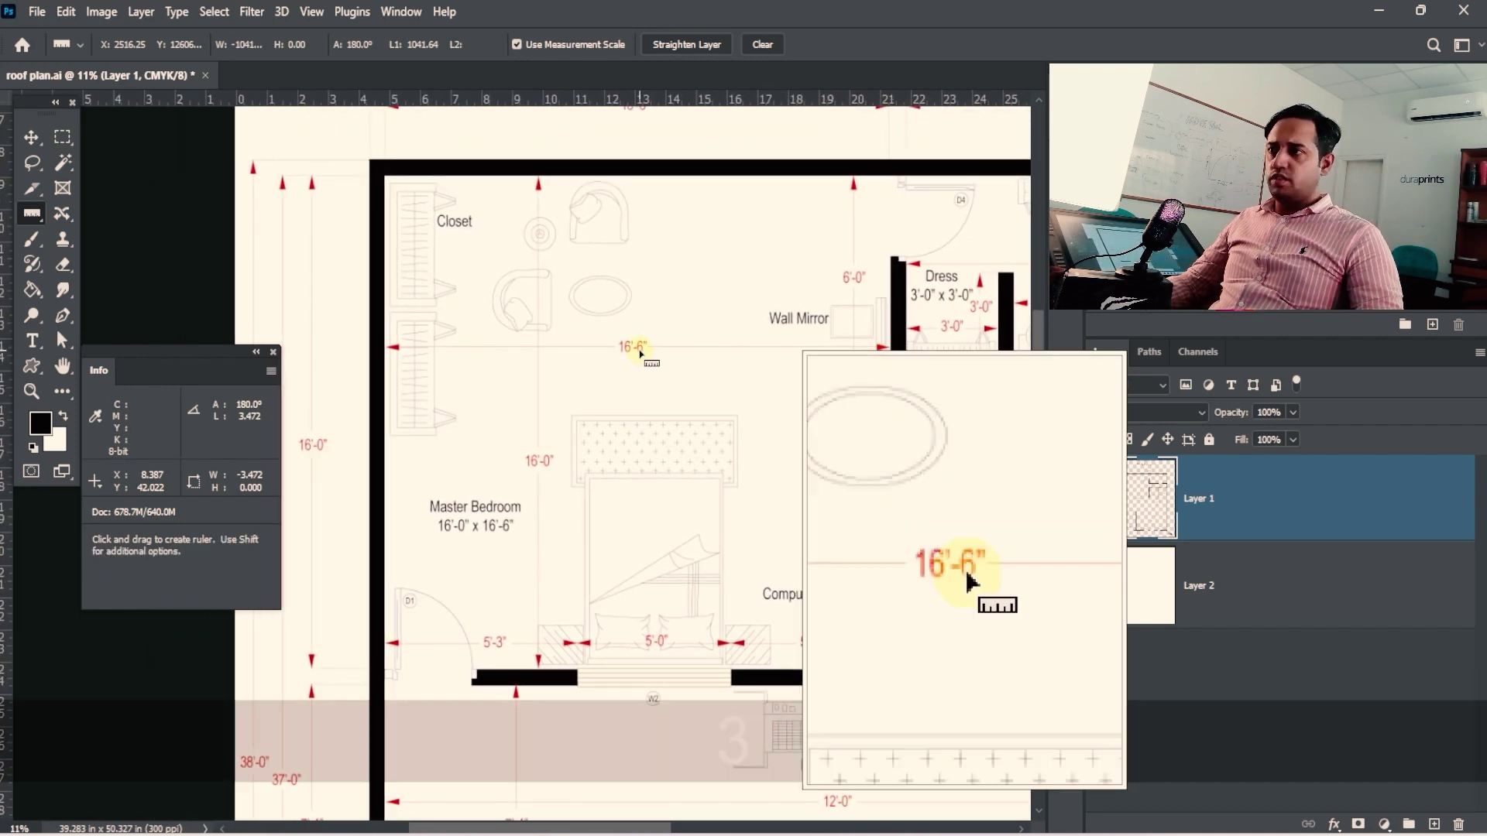
{"action": "left_click_drag", "start_coordinate": [888, 350], "coordinate": [385, 356], "text": "shift"}
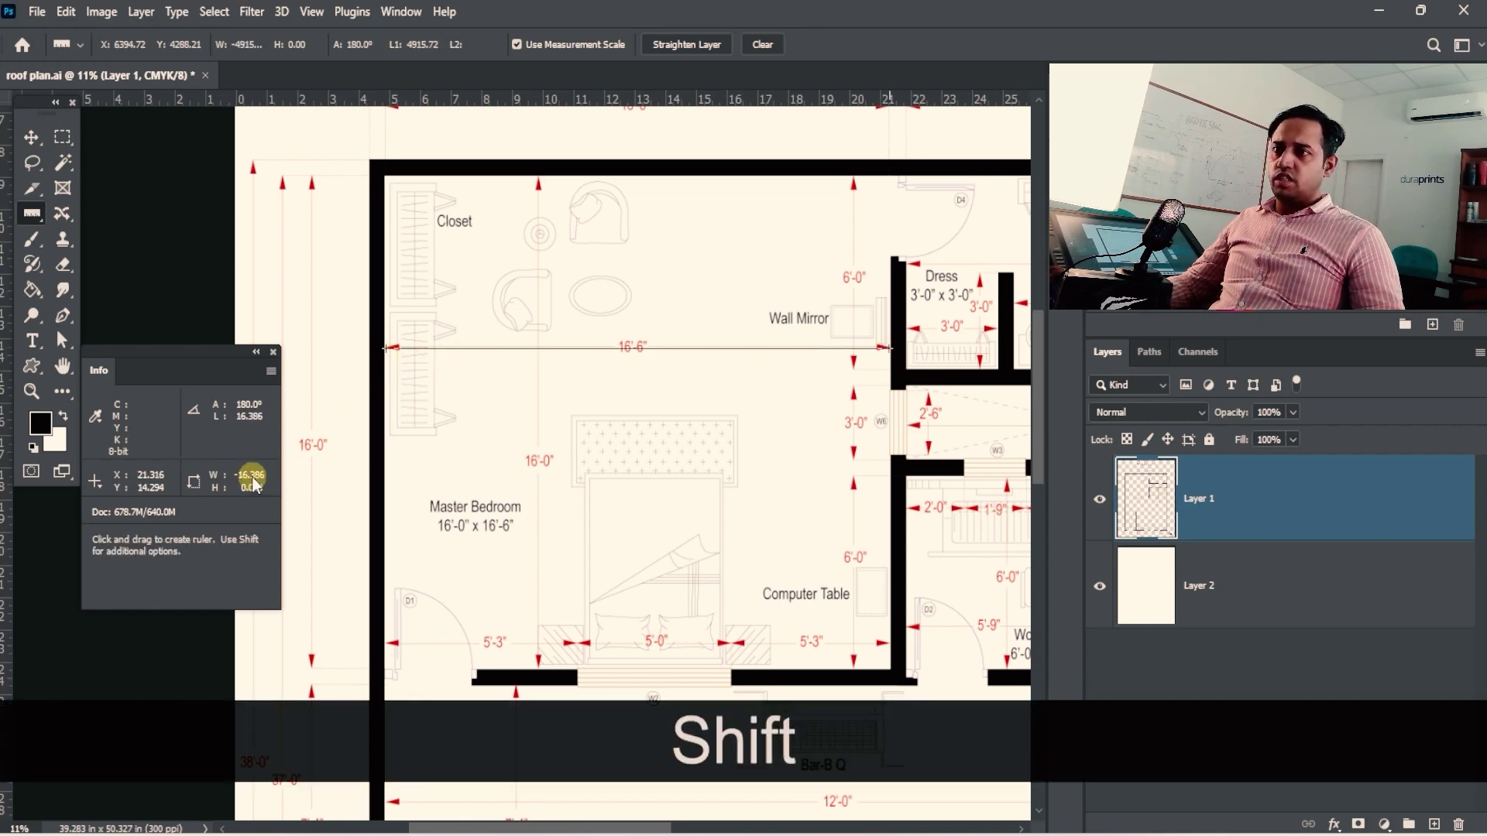
{"action": "key", "text": "ctrl+space"}
{"action": "left_click", "coordinate": [914, 325], "text": "ctrl"}
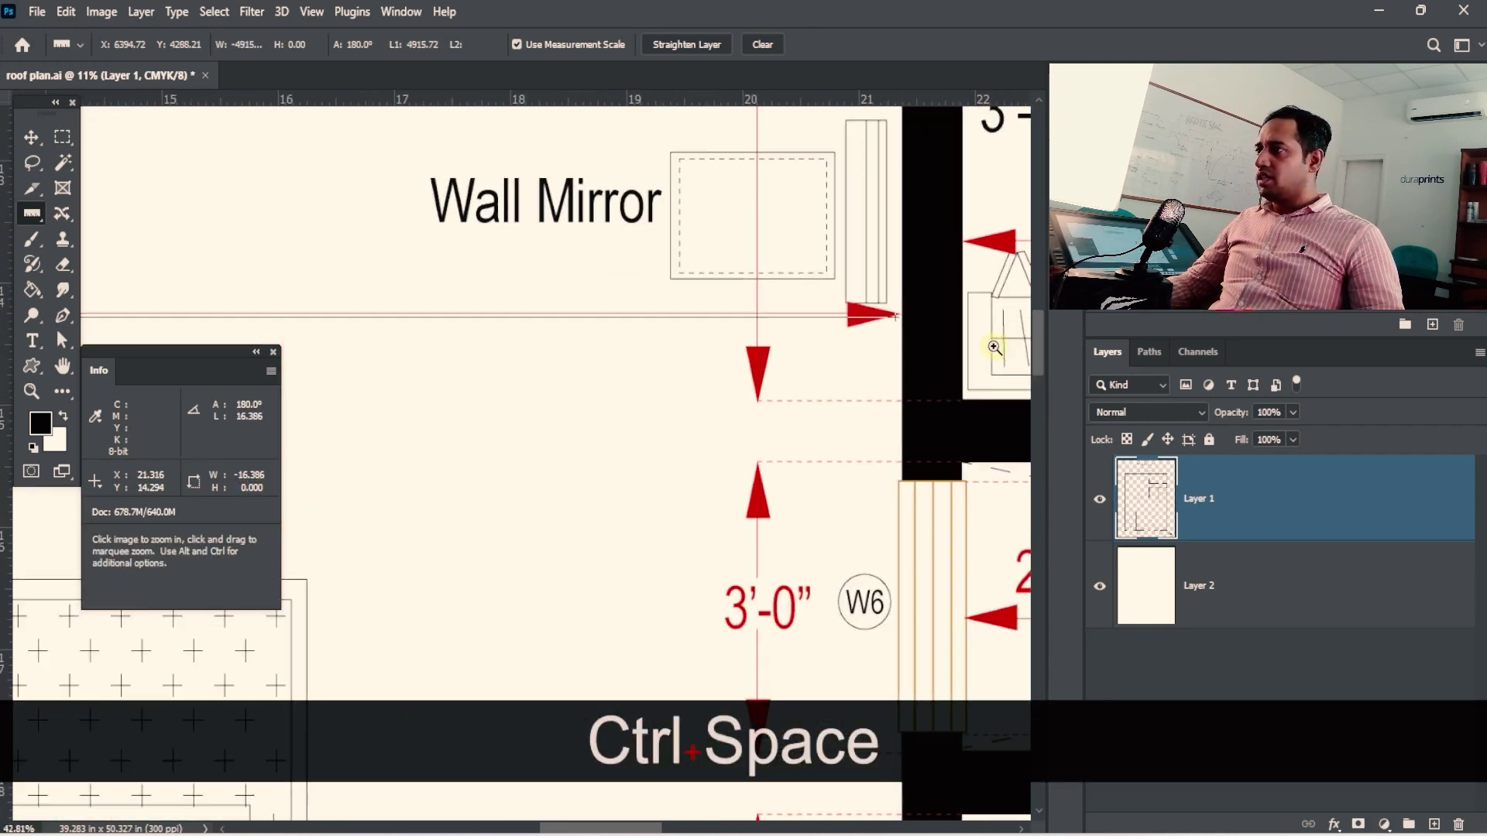
{"action": "left_click_drag", "start_coordinate": [919, 309], "coordinate": [595, 440]}
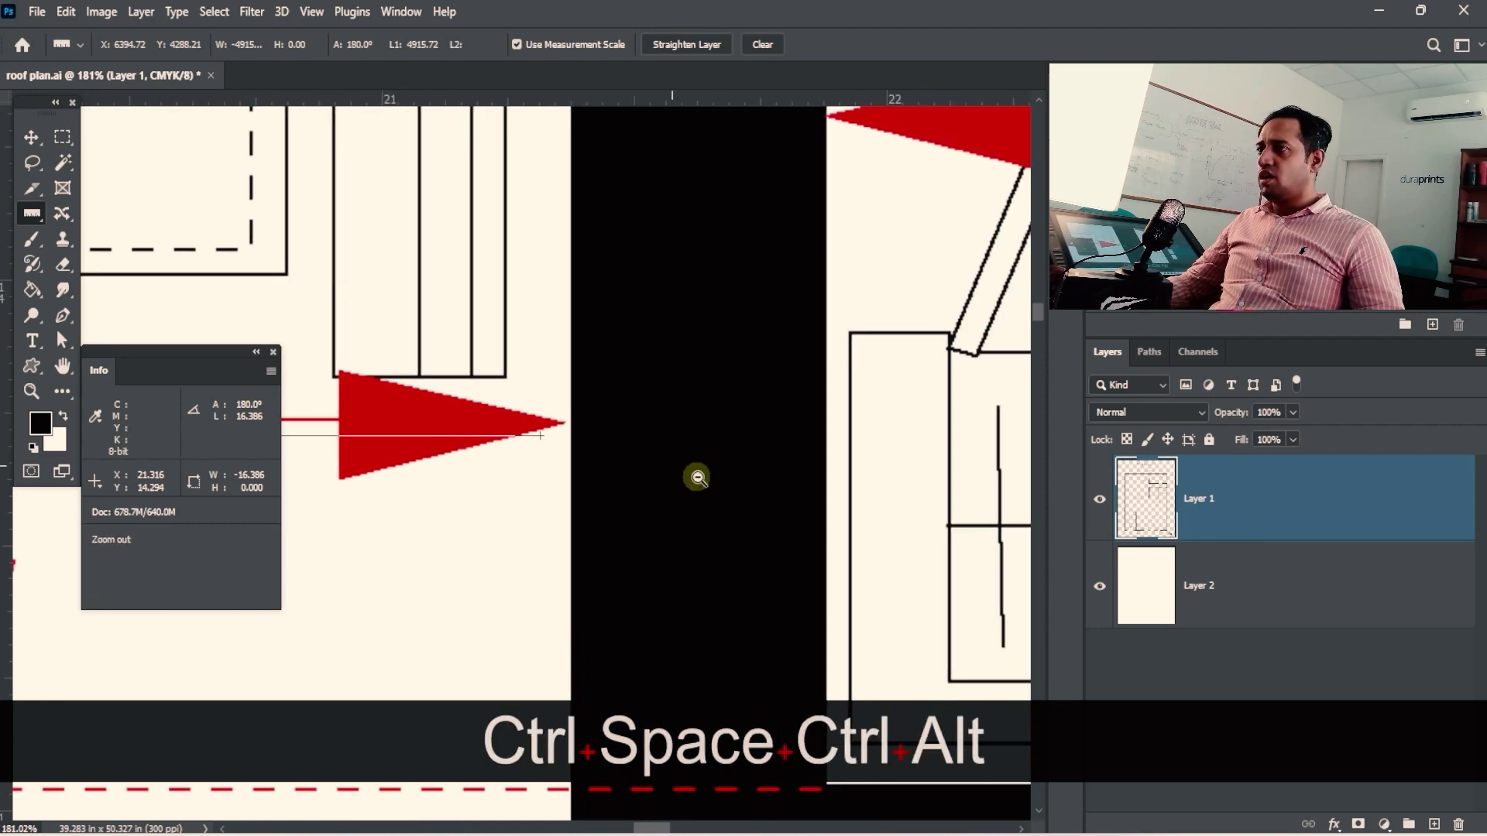
- Measure the depth of the Dress area with a vertical ruler line along its partition wall beside Washroom 2
{"action": "left_click", "coordinate": [697, 475], "text": "ctrl+alt"}
{"action": "left_click_drag", "start_coordinate": [711, 511], "coordinate": [683, 468]}
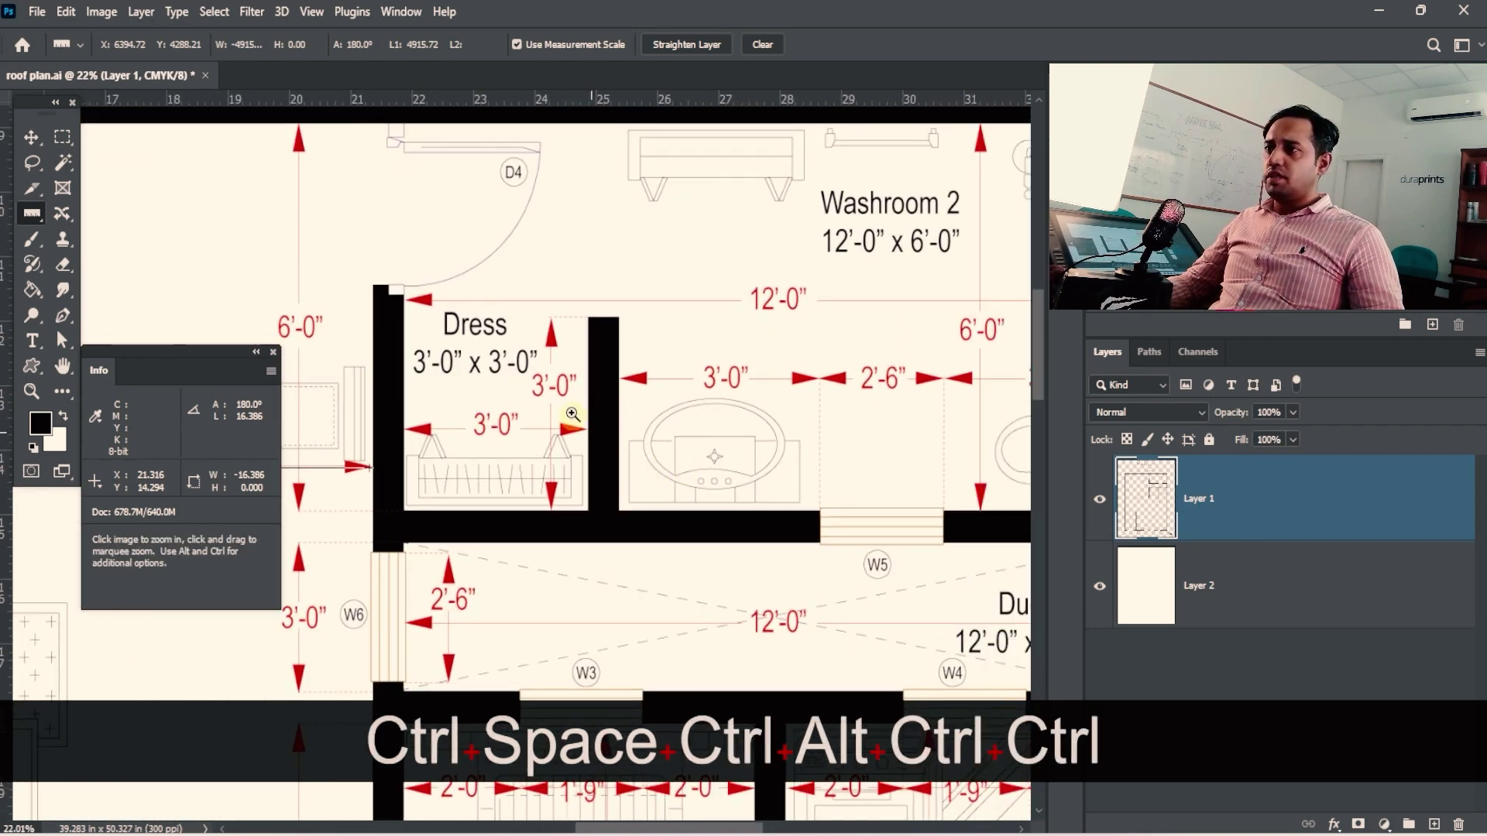
{"action": "left_click_drag", "start_coordinate": [586, 409], "coordinate": [619, 403], "text": "ctrl"}
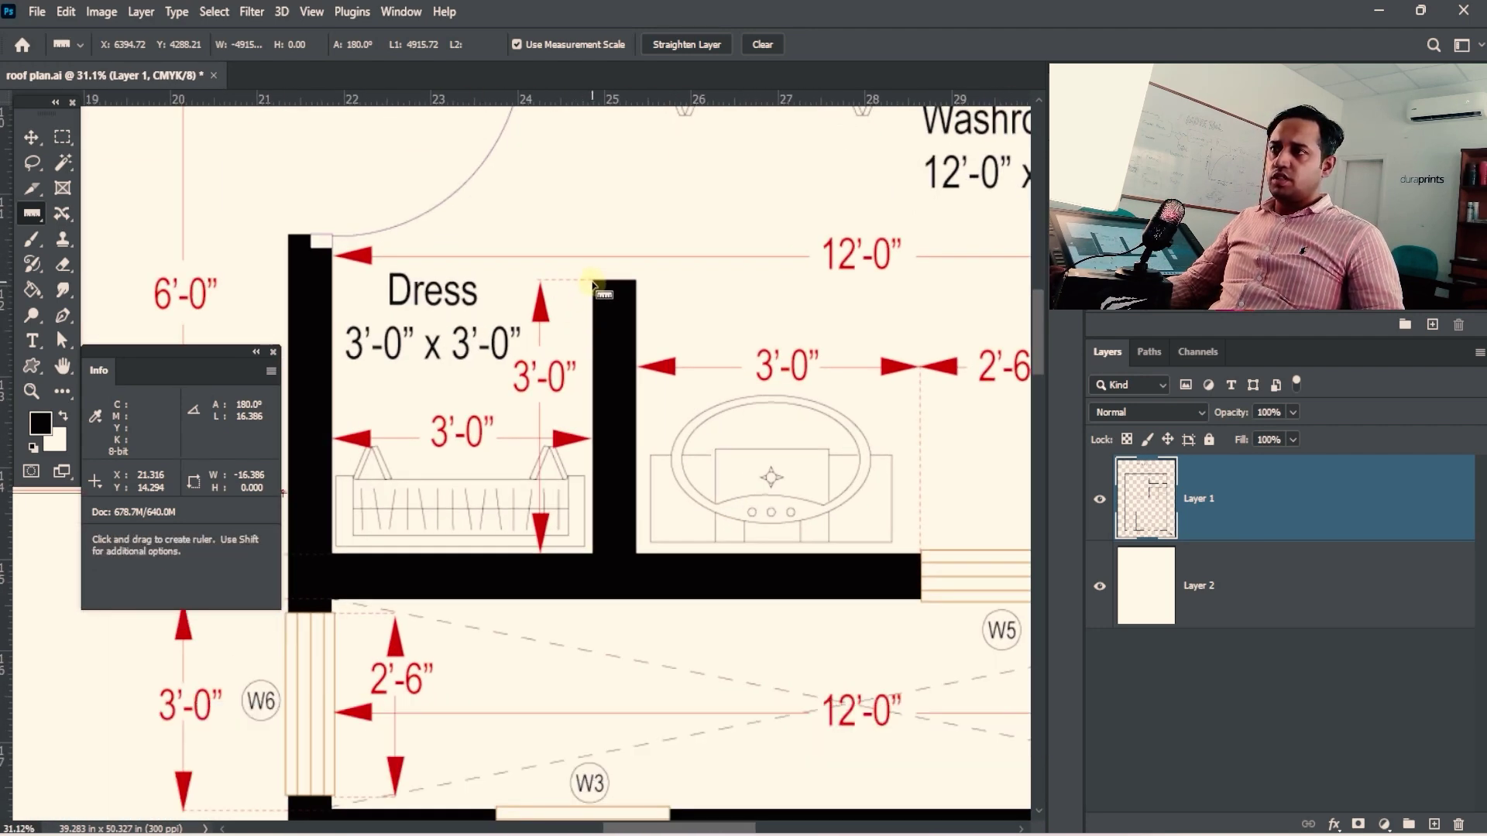
{"action": "left_click_drag", "start_coordinate": [593, 283], "coordinate": [590, 553]}
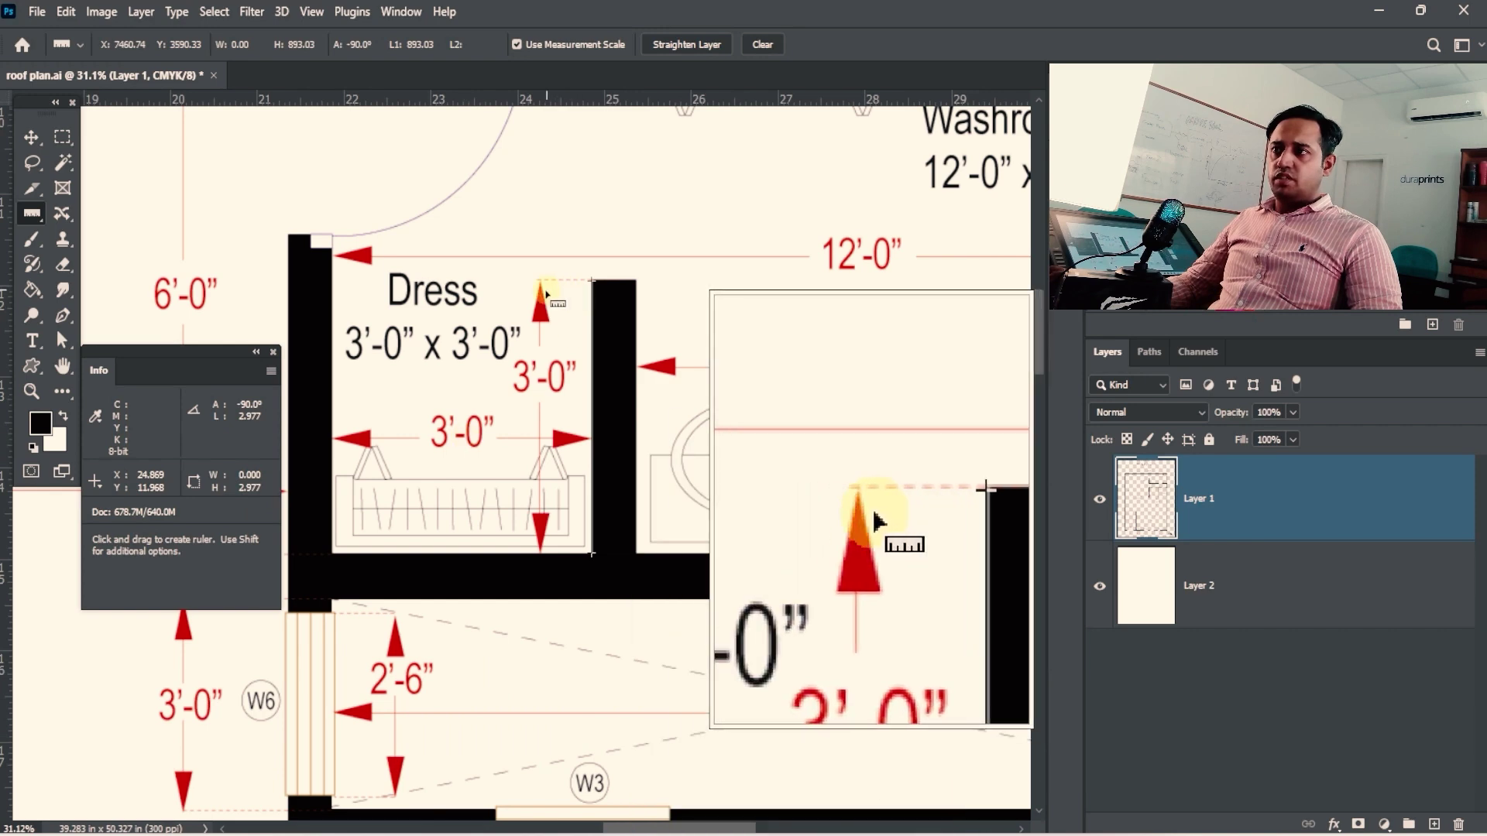
- Measure the span of the 5'-6" dimension below the roof garden's outer wall with a horizontal ruler line
{"action": "left_click_drag", "start_coordinate": [597, 500], "coordinate": [700, 272]}
{"action": "left_click_drag", "start_coordinate": [620, 435], "coordinate": [673, 484]}
{"action": "left_click_drag", "start_coordinate": [673, 484], "coordinate": [589, 425]}
{"action": "left_click_drag", "start_coordinate": [602, 225], "coordinate": [593, 193]}
{"action": "left_click_drag", "start_coordinate": [613, 413], "coordinate": [674, 411]}
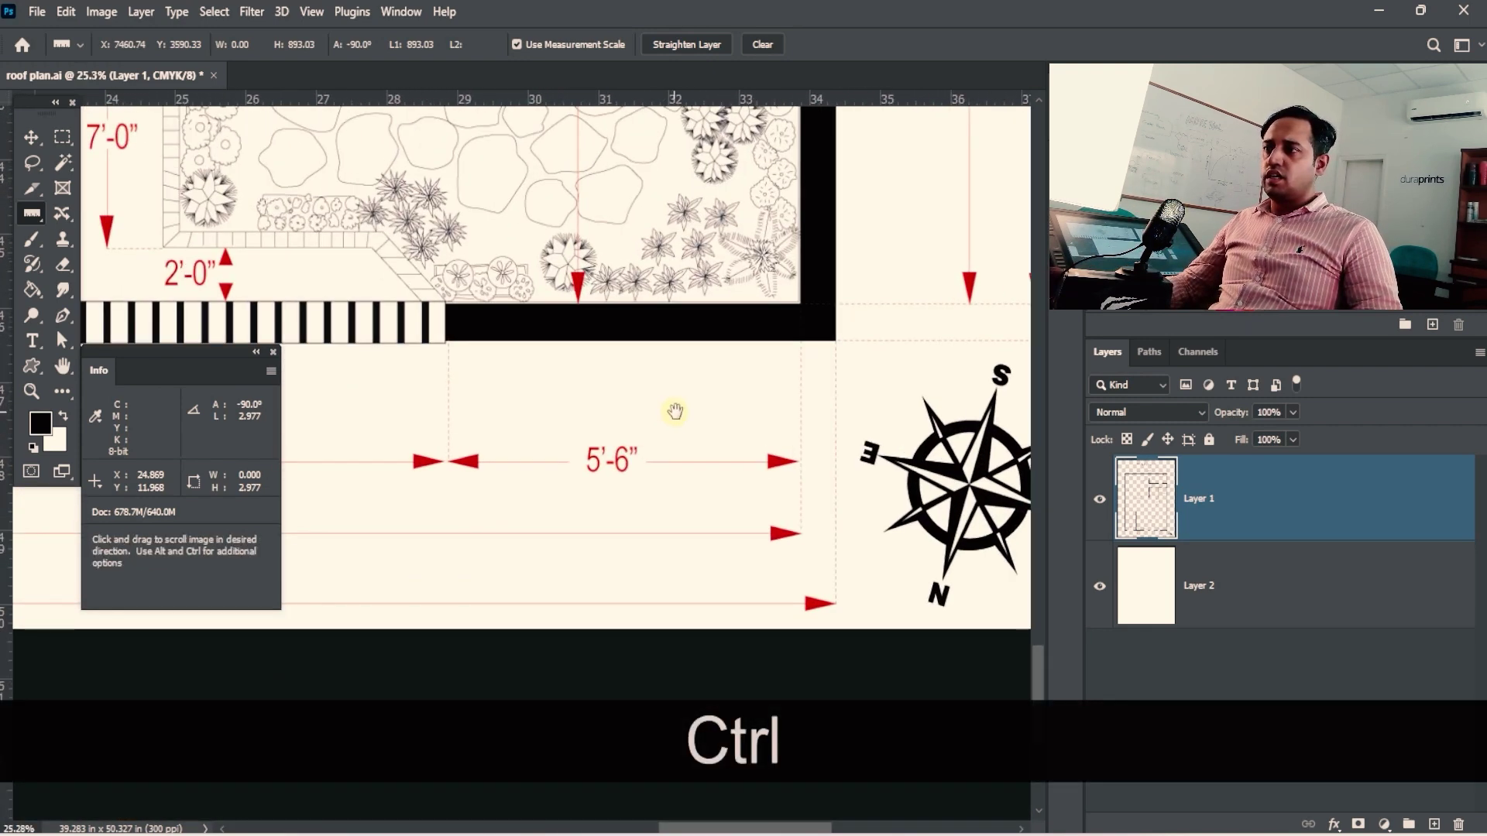
{"action": "left_click_drag", "start_coordinate": [450, 462], "coordinate": [801, 461]}
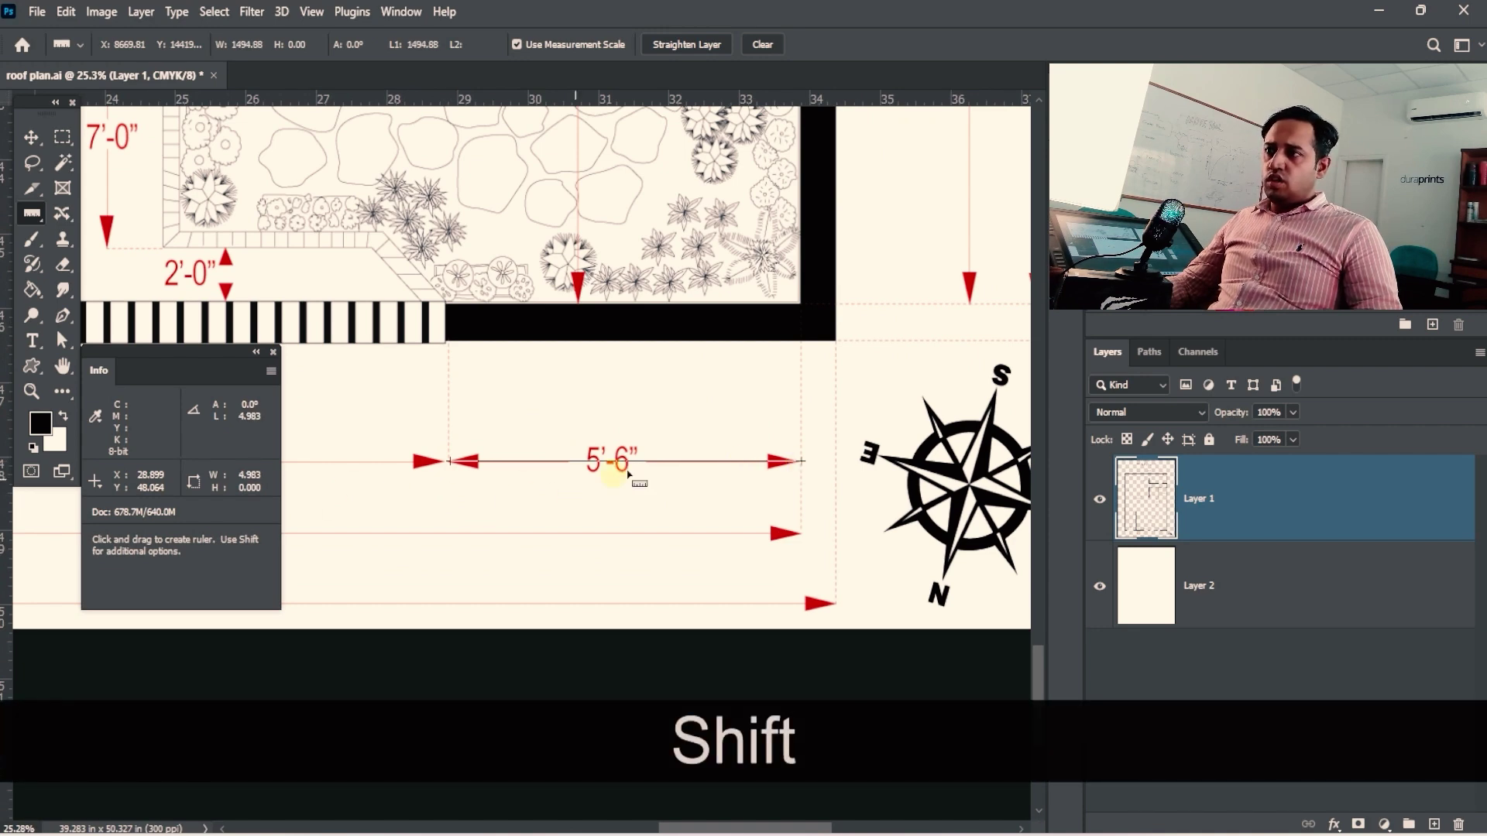
- Measure the Washing Area's inner width between its two side walls with a horizontal ruler line
{"action": "left_click_drag", "start_coordinate": [628, 474], "coordinate": [541, 421]}
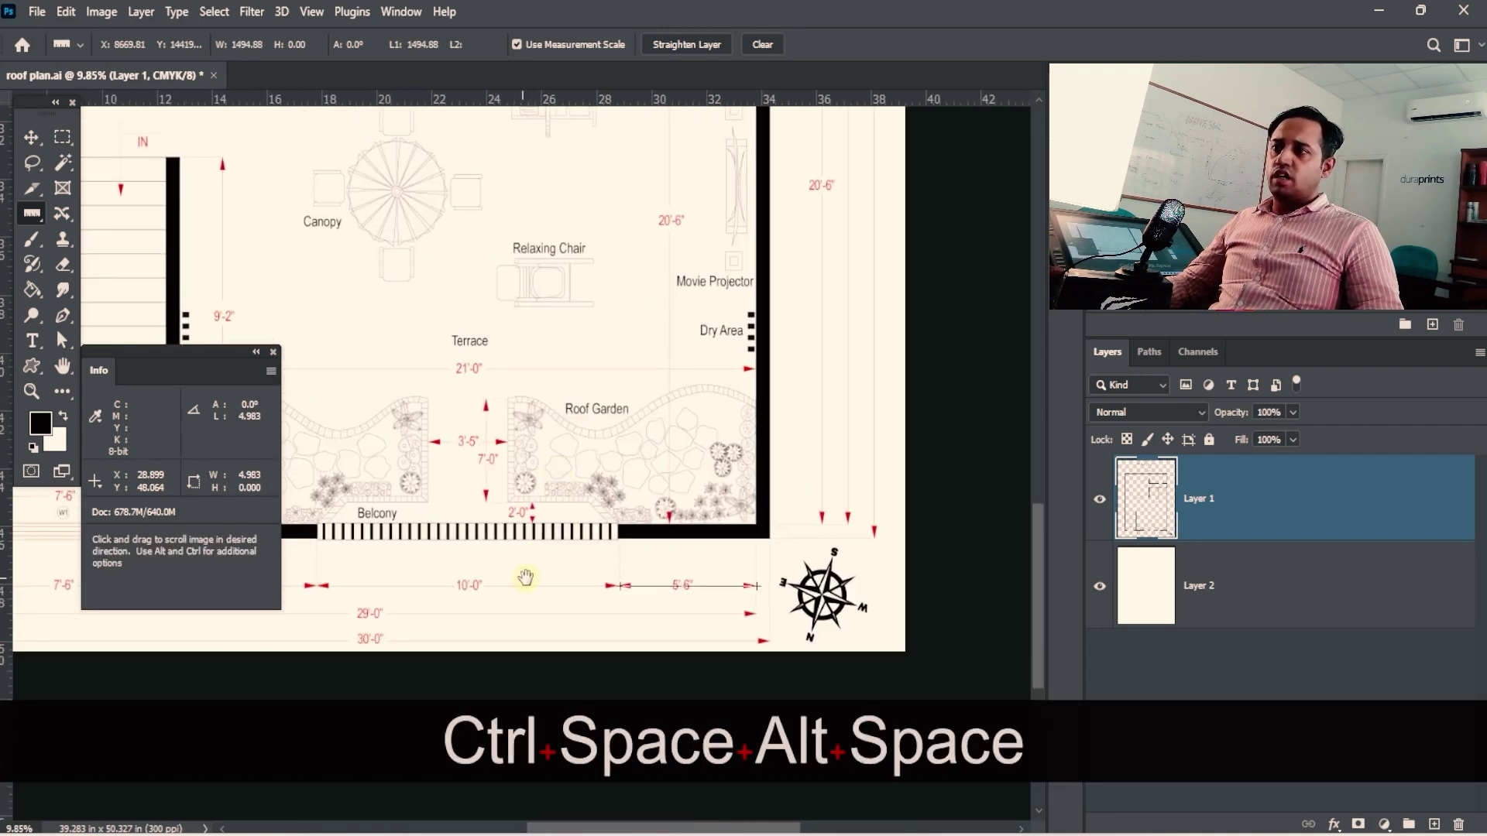
{"action": "left_click_drag", "start_coordinate": [527, 577], "coordinate": [687, 539]}
{"action": "left_click_drag", "start_coordinate": [611, 335], "coordinate": [617, 435]}
{"action": "left_click_drag", "start_coordinate": [713, 307], "coordinate": [620, 534]}
{"action": "left_click_drag", "start_coordinate": [769, 263], "coordinate": [818, 258]}
{"action": "left_click_drag", "start_coordinate": [802, 255], "coordinate": [733, 475]}
{"action": "left_click_drag", "start_coordinate": [650, 195], "coordinate": [684, 202]}
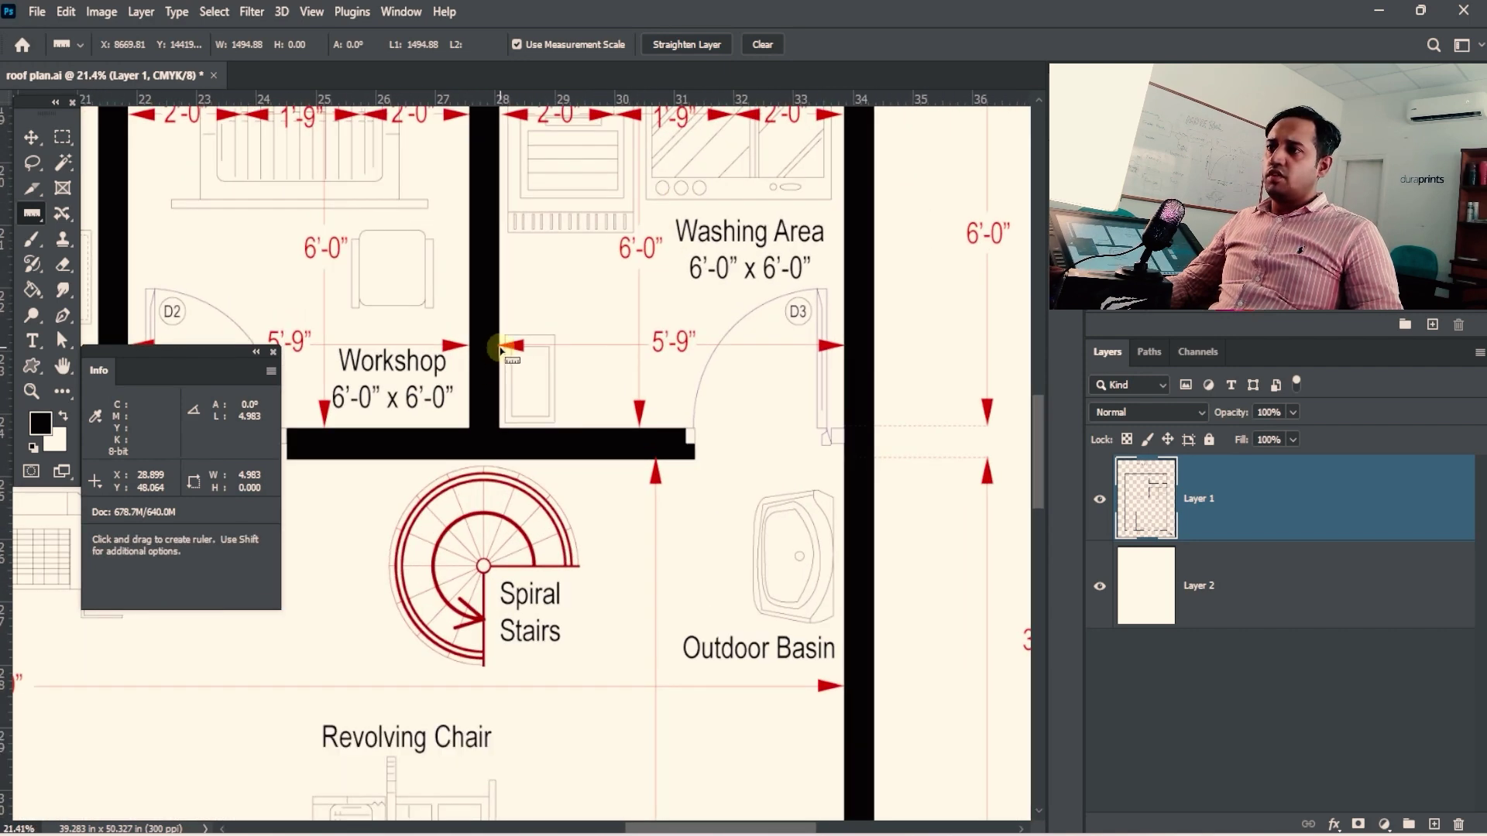
{"action": "left_click_drag", "start_coordinate": [498, 347], "coordinate": [536, 350]}
{"action": "left_click_drag", "start_coordinate": [846, 351], "coordinate": [847, 348]}
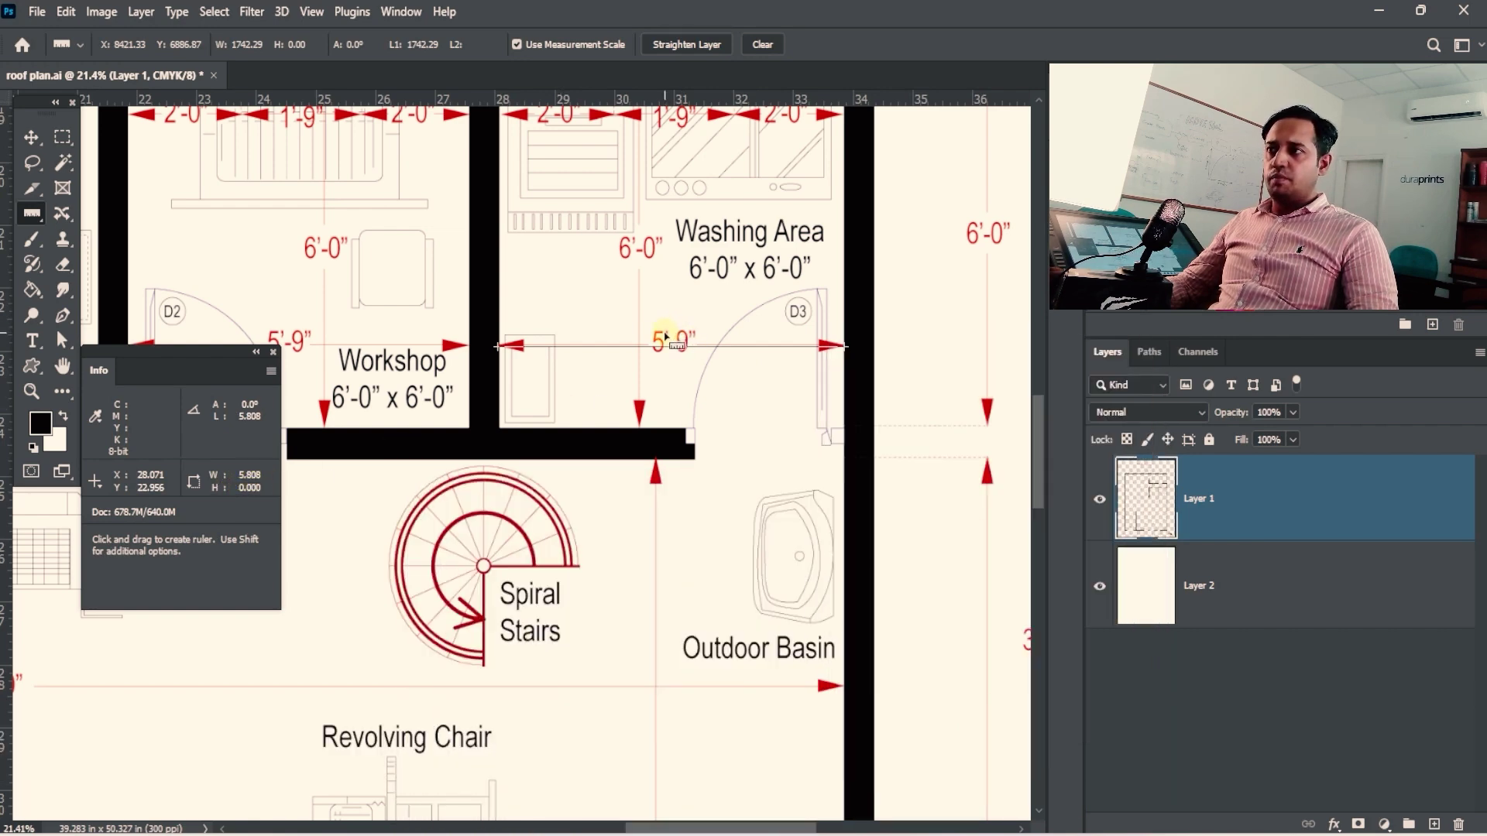
{"action": "left_click", "coordinate": [581, 522], "text": "ctrl+alt"}
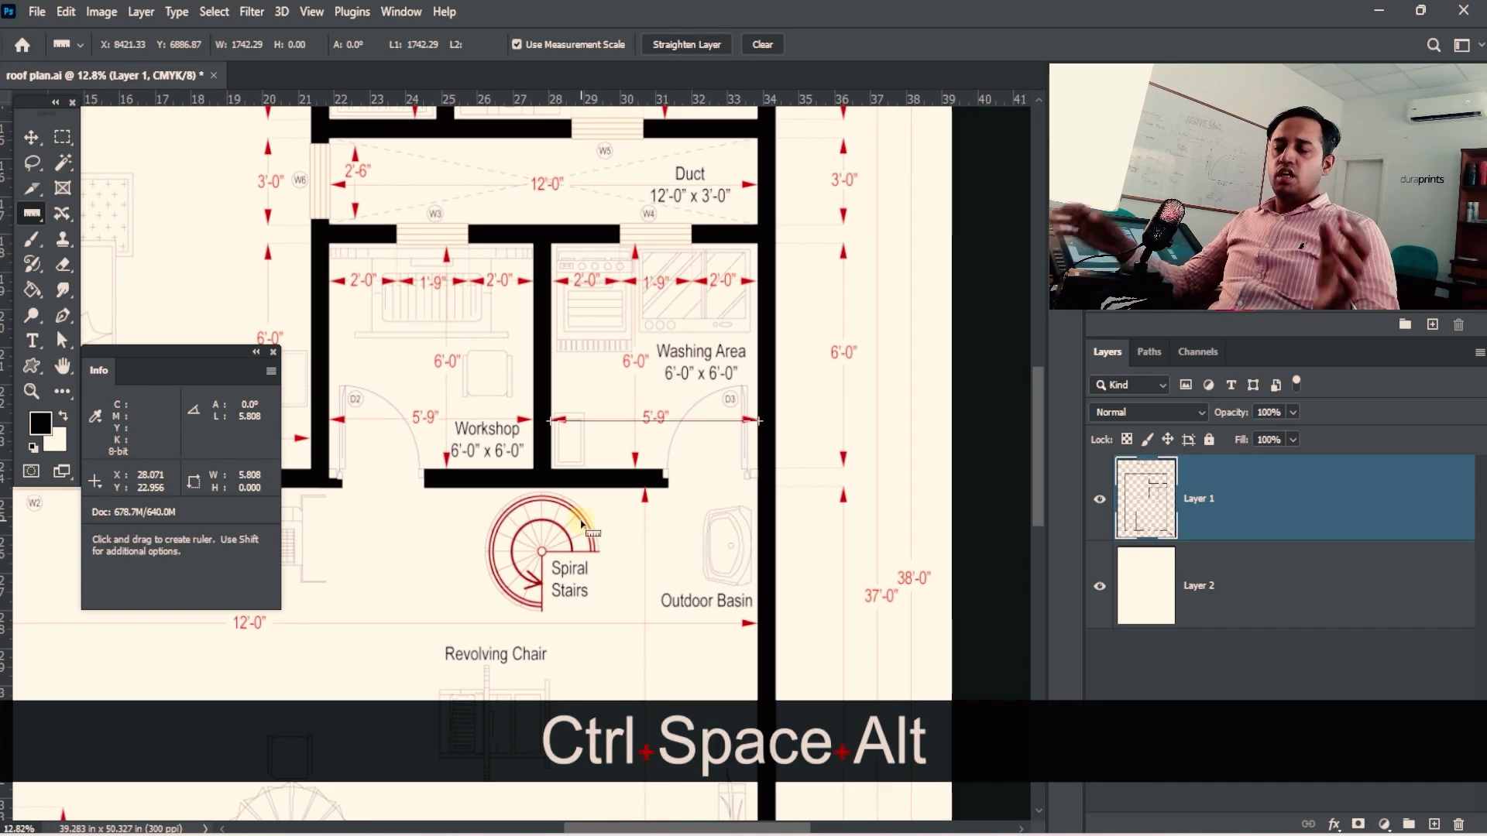